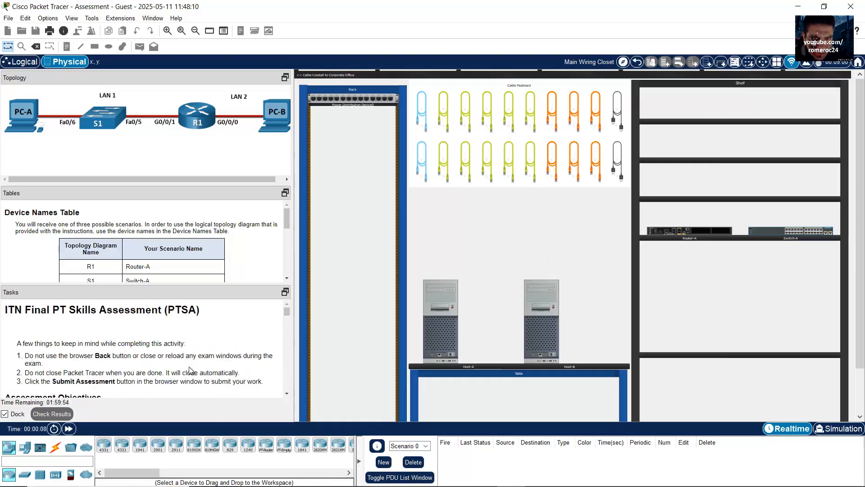
Zoom in on the task text once and the Device Names Table text twice
{"action": "right_click", "coordinate": [168, 357]}
{"action": "left_click", "coordinate": [192, 376]}
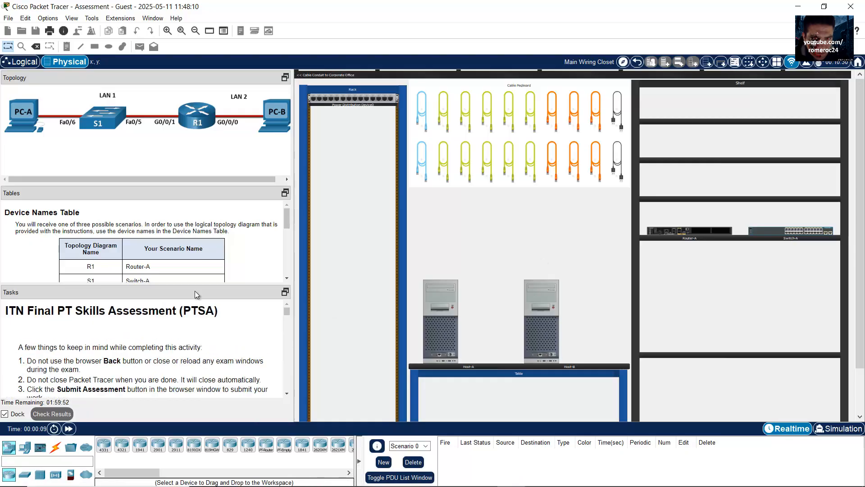
{"action": "right_click", "coordinate": [235, 233]}
{"action": "left_click", "coordinate": [245, 253]}
{"action": "right_click", "coordinate": [244, 252]}
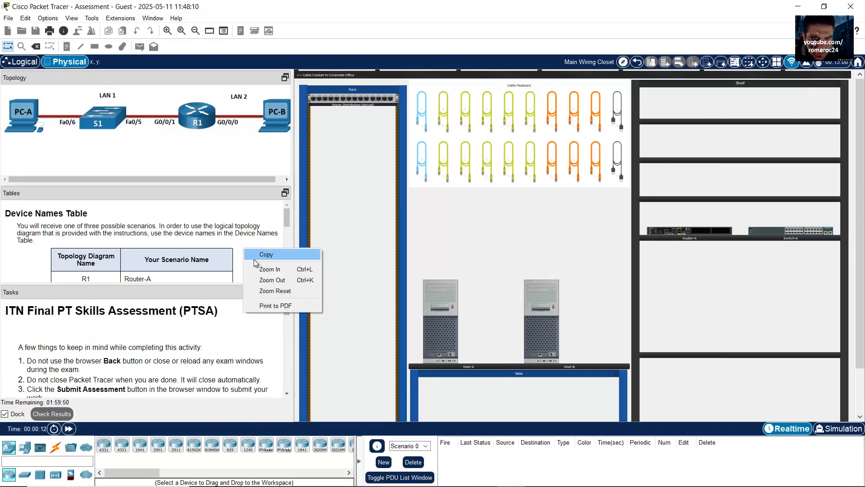
{"action": "left_click", "coordinate": [256, 267]}
Enlarge the device table area and topology, narrow the panels, and highlight the assessment title
{"action": "left_click_drag", "start_coordinate": [220, 184], "coordinate": [235, 146]}
{"action": "right_click", "coordinate": [235, 110]}
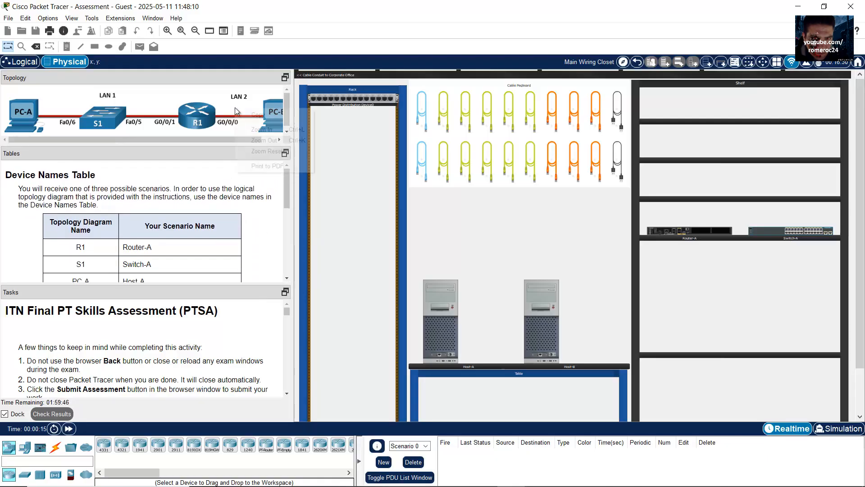
{"action": "left_click", "coordinate": [266, 129]}
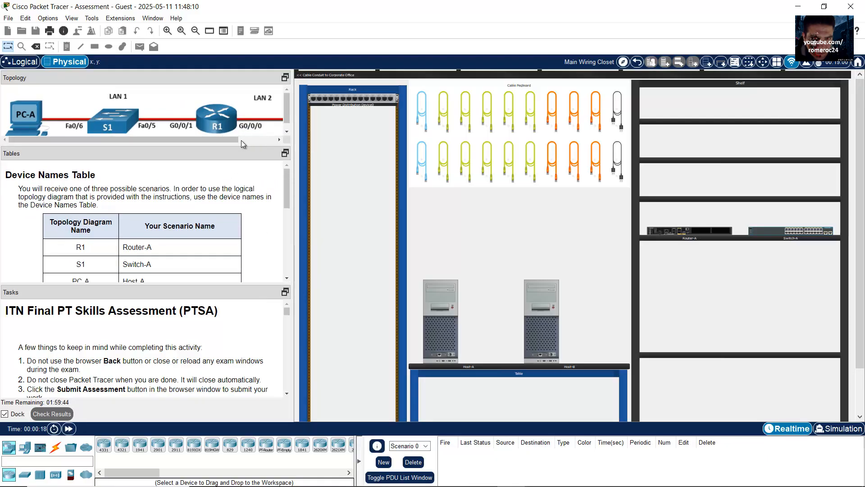
{"action": "left_click", "coordinate": [288, 131]}
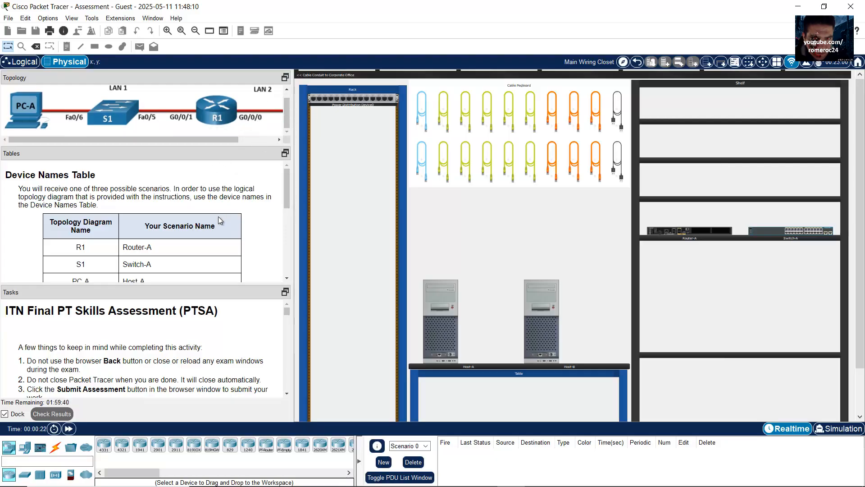
{"action": "left_click_drag", "start_coordinate": [293, 224], "coordinate": [283, 223]}
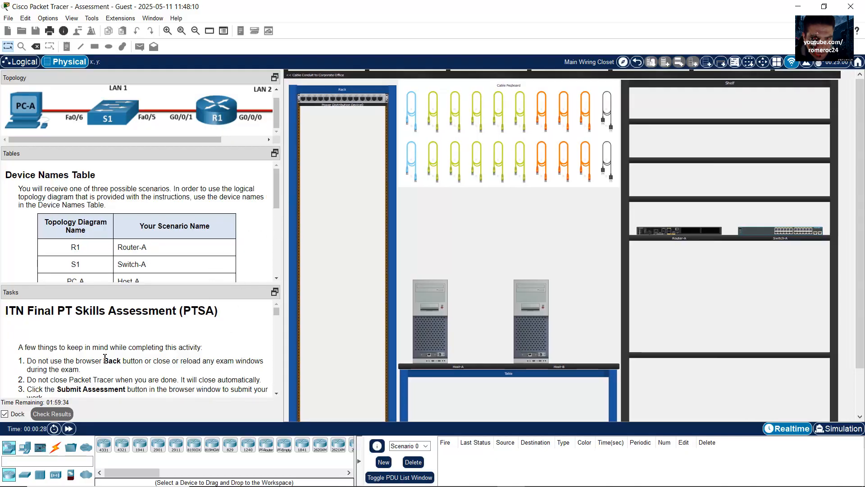
{"action": "left_click_drag", "start_coordinate": [6, 308], "coordinate": [180, 310]}
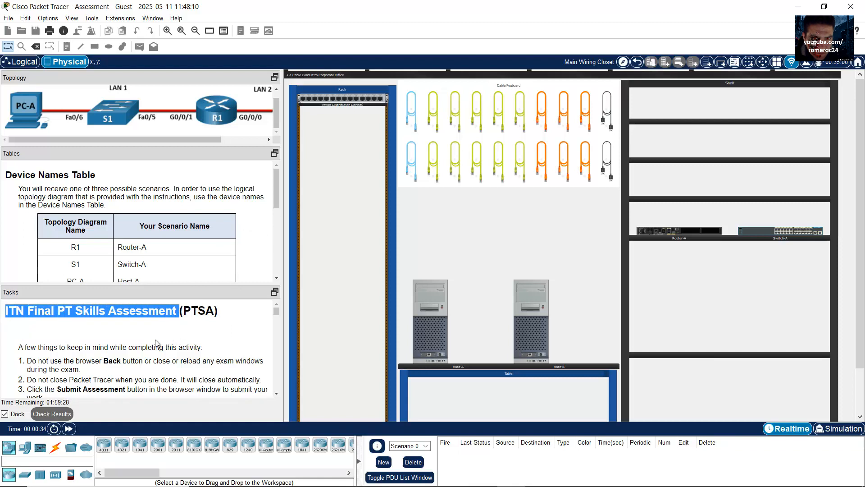
Scroll to the Instructions and highlight the Router-A and Switch-A configuration sentences
{"action": "scroll", "coordinate": [153, 344], "scroll_direction": "down", "scroll_amount": 2}
{"action": "scroll", "coordinate": [152, 339], "scroll_direction": "down", "scroll_amount": 6}
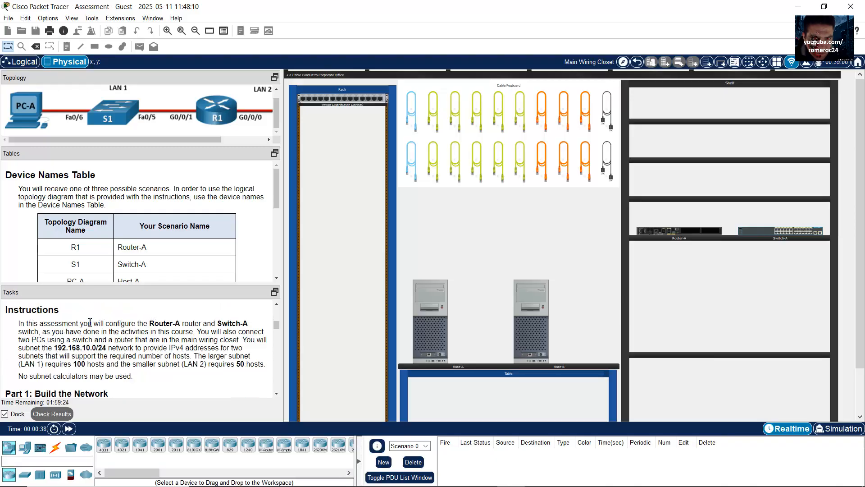
{"action": "left_click_drag", "start_coordinate": [83, 323], "coordinate": [181, 321]}
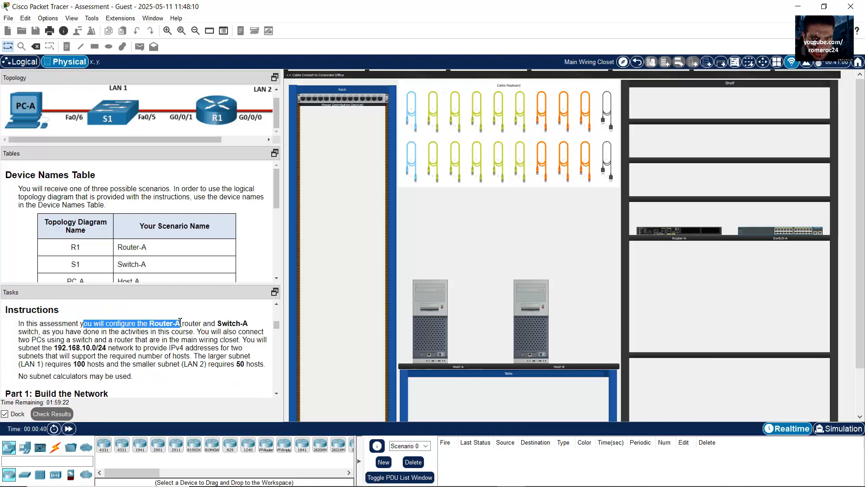
{"action": "left_click_drag", "start_coordinate": [109, 140], "coordinate": [153, 140]}
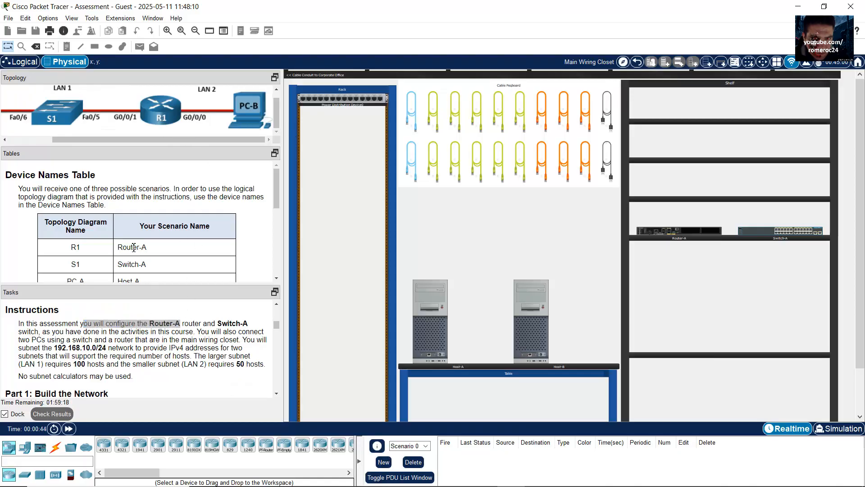
{"action": "left_click_drag", "start_coordinate": [161, 254], "coordinate": [123, 248]}
{"action": "left_click_drag", "start_coordinate": [217, 323], "coordinate": [248, 324]}
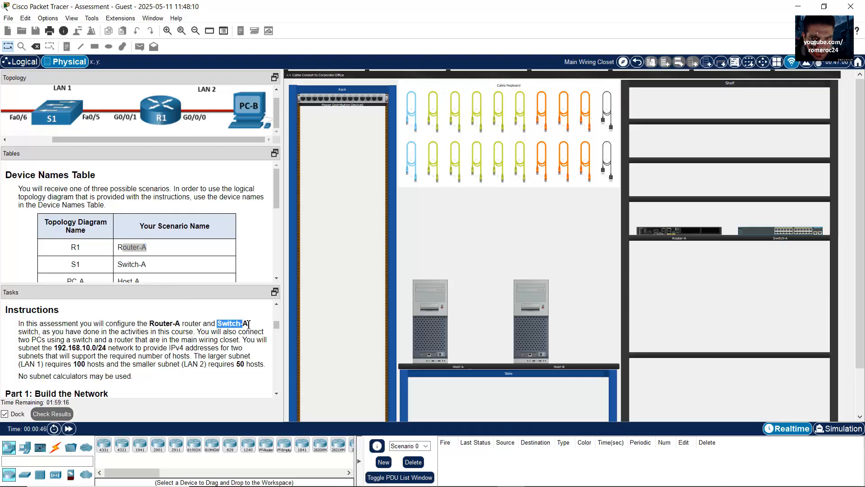
{"action": "left_click_drag", "start_coordinate": [125, 264], "coordinate": [146, 265]}
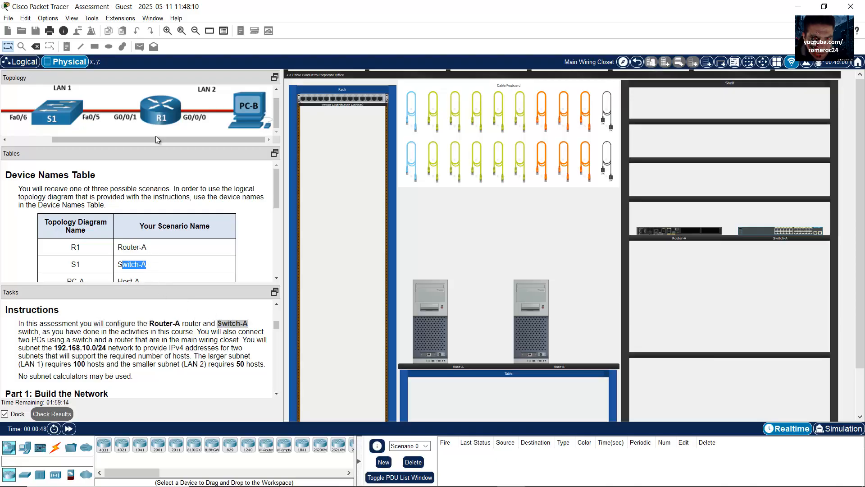
{"action": "left_click_drag", "start_coordinate": [156, 138], "coordinate": [67, 142]}
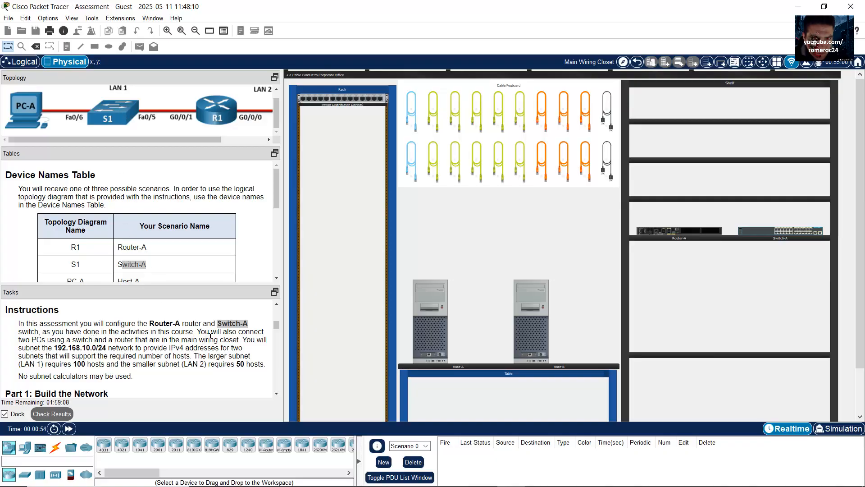
Highlight the two-PC connection and the requirement to subnet 192.168.10.0/24 into two subnets
{"action": "left_click_drag", "start_coordinate": [206, 332], "coordinate": [134, 339]}
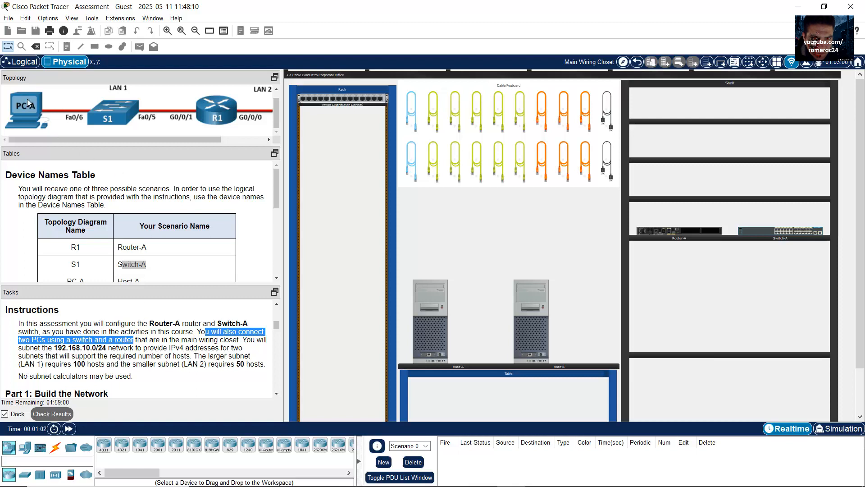
{"action": "left_click_drag", "start_coordinate": [91, 141], "coordinate": [184, 136]}
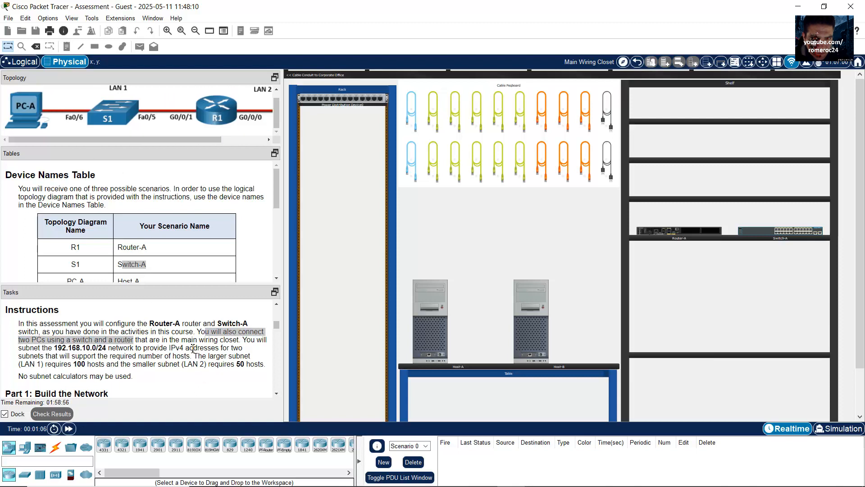
{"action": "left_click_drag", "start_coordinate": [244, 339], "coordinate": [111, 346]}
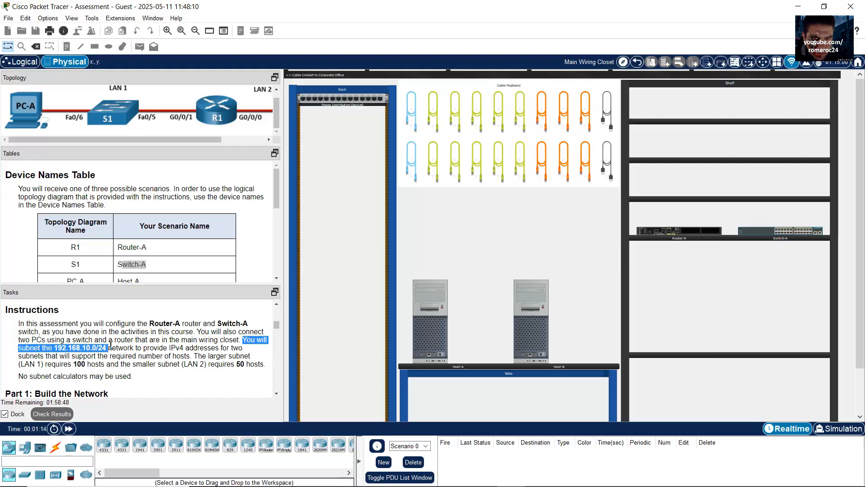
{"action": "left_click_drag", "start_coordinate": [114, 345], "coordinate": [56, 362]}
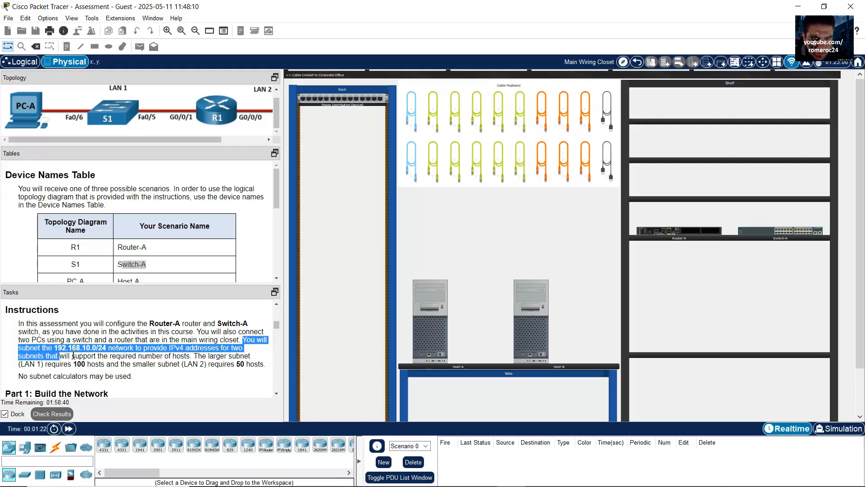
{"action": "left_click_drag", "start_coordinate": [73, 356], "coordinate": [262, 366]}
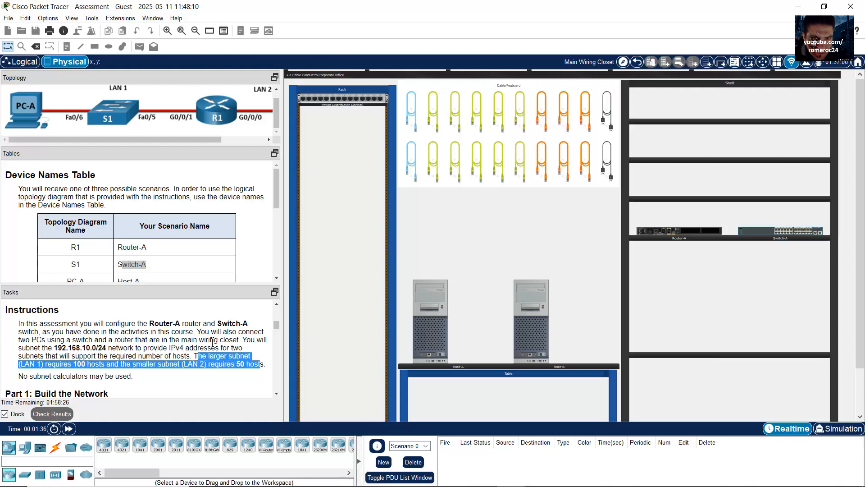
{"action": "scroll", "coordinate": [164, 338], "scroll_direction": "down", "scroll_amount": 2}
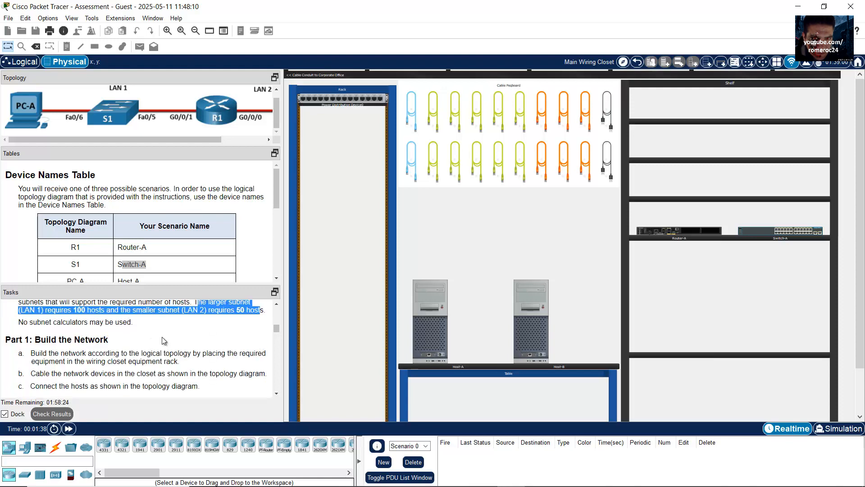
Highlight the Build the Network heading and its cabling and host-connection tasks
{"action": "scroll", "coordinate": [163, 340], "scroll_direction": "up", "scroll_amount": 1}
{"action": "scroll", "coordinate": [135, 333], "scroll_direction": "down", "scroll_amount": 2}
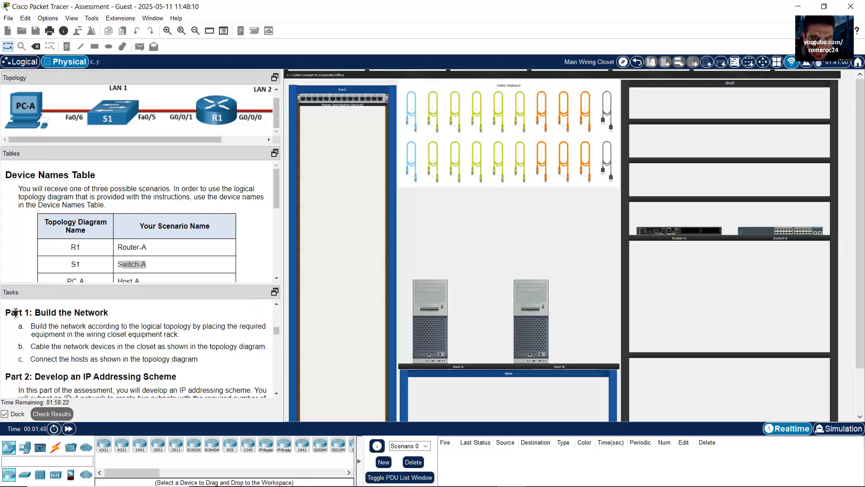
{"action": "left_click_drag", "start_coordinate": [33, 312], "coordinate": [136, 319]}
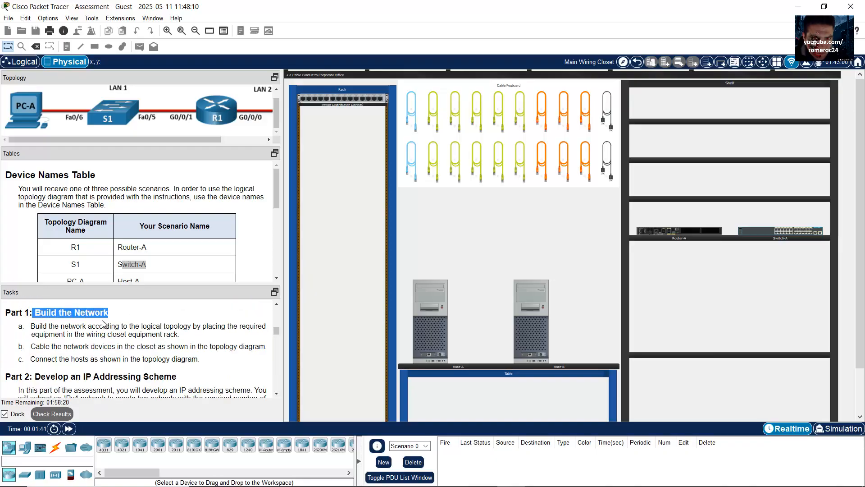
{"action": "left_click_drag", "start_coordinate": [42, 326], "coordinate": [200, 327]}
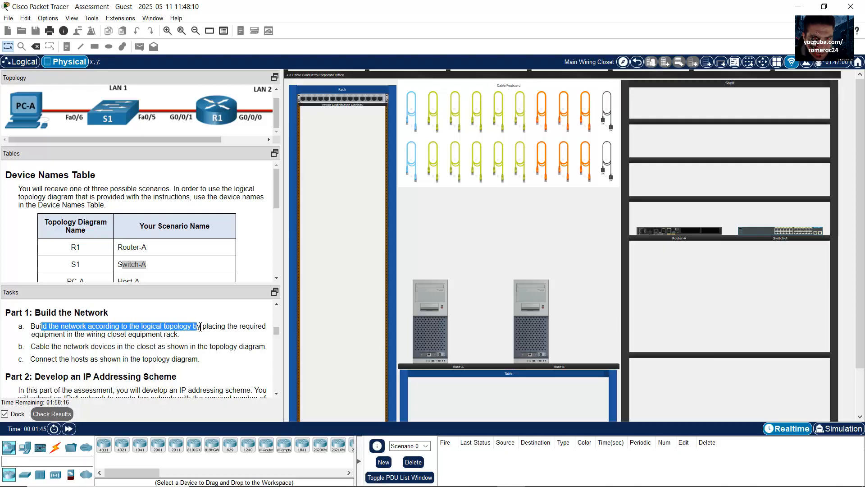
{"action": "left_click_drag", "start_coordinate": [193, 140], "coordinate": [152, 139]}
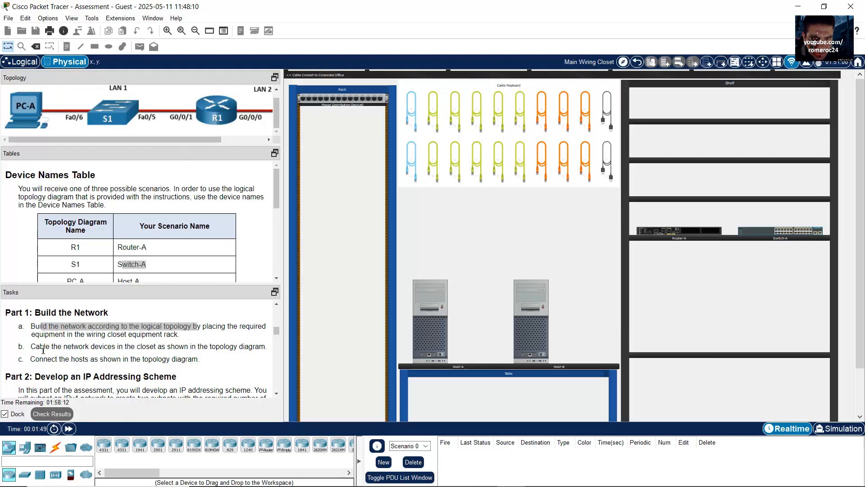
{"action": "left_click_drag", "start_coordinate": [41, 347], "coordinate": [136, 348]}
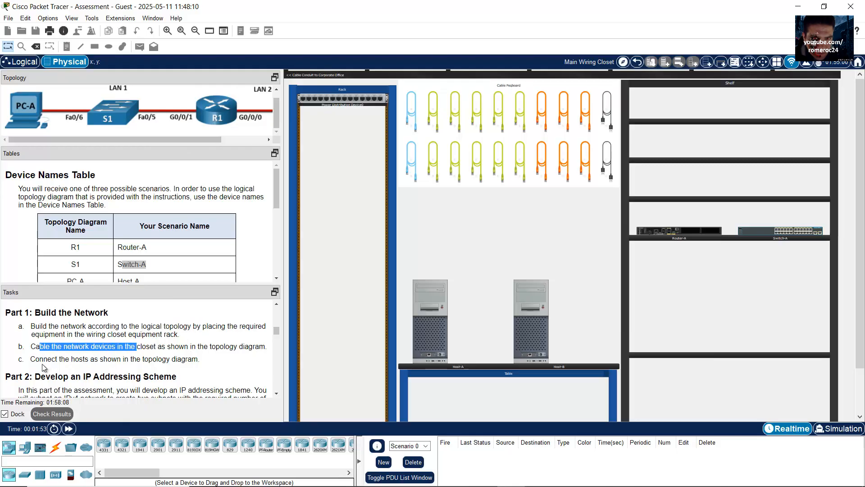
{"action": "left_click", "coordinate": [143, 347]}
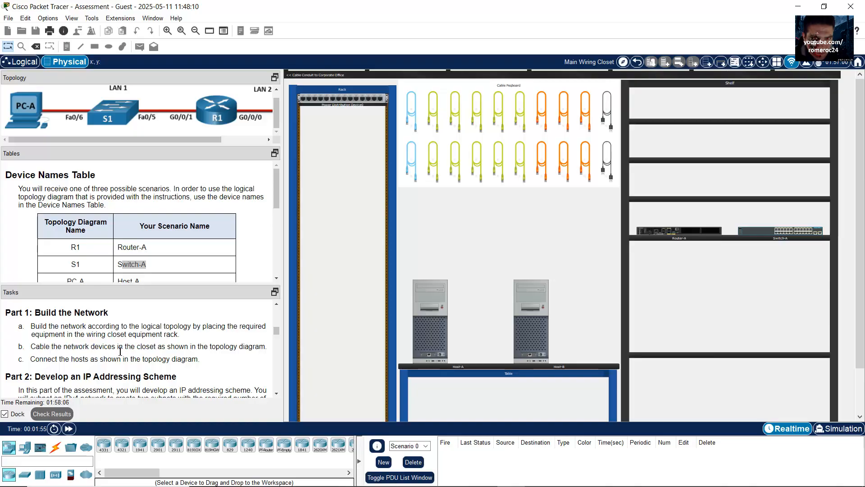
{"action": "left_click_drag", "start_coordinate": [39, 359], "coordinate": [112, 363]}
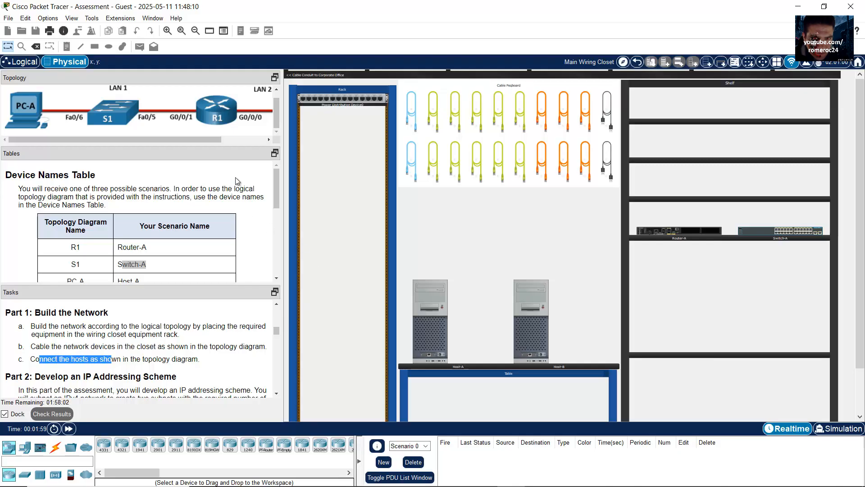
Scroll the topology diagram right to show PC-B on LAN 2
{"action": "left_click", "coordinate": [276, 89]}
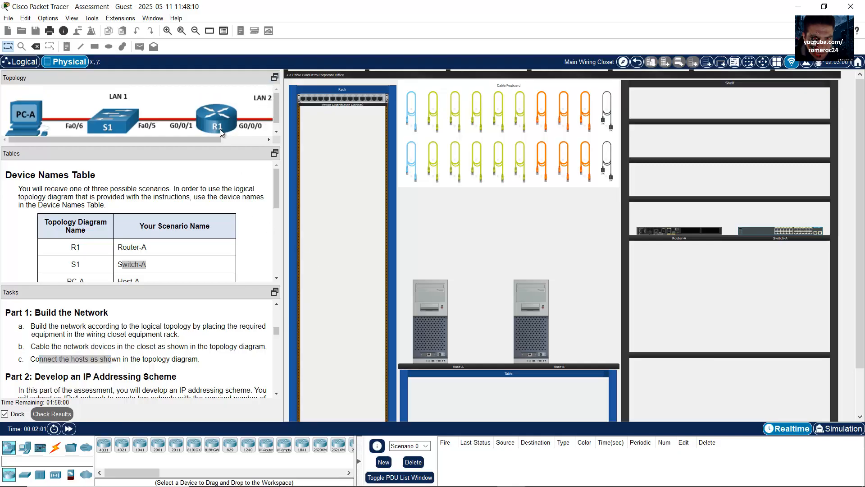
{"action": "mouse_move", "coordinate": [278, 118]}
{"action": "left_mouse_down"}
{"action": "mouse_move", "coordinate": [277, 109]}
{"action": "mouse_move", "coordinate": [277, 121]}
{"action": "left_mouse_up"}
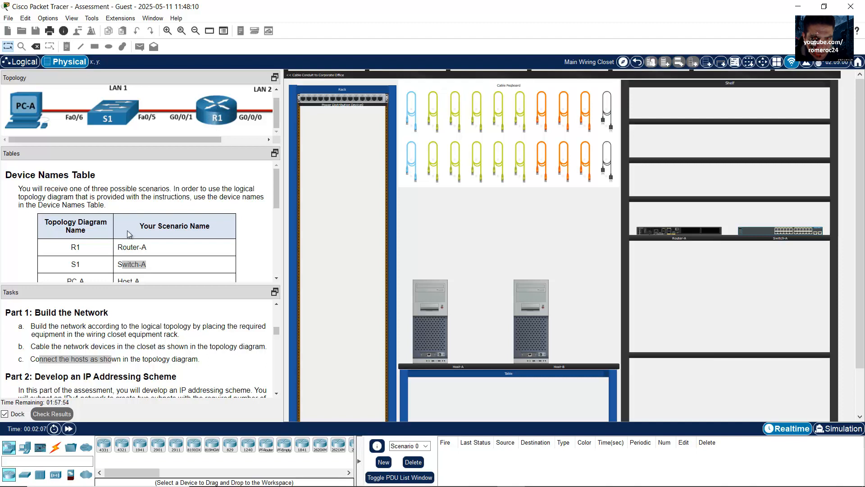
{"action": "left_click_drag", "start_coordinate": [276, 108], "coordinate": [280, 106]}
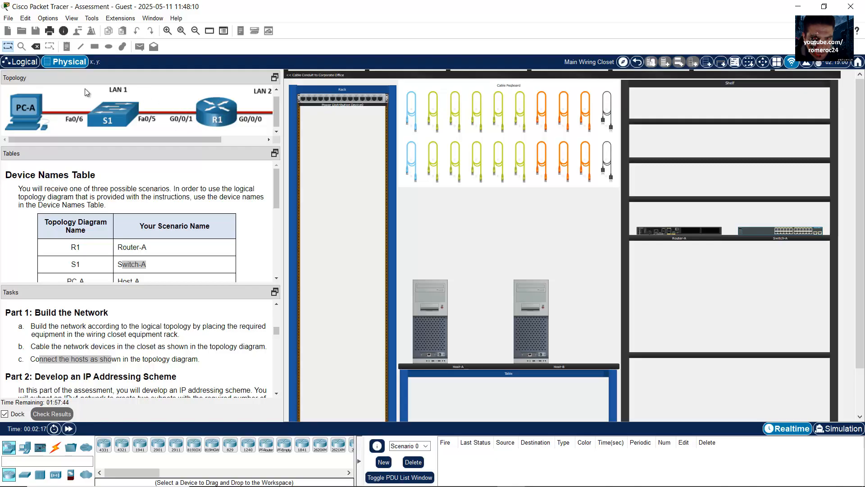
{"action": "scroll", "coordinate": [184, 140], "scroll_direction": "up", "scroll_amount": 1}
{"action": "scroll", "coordinate": [200, 104], "scroll_direction": "down", "scroll_amount": 1}
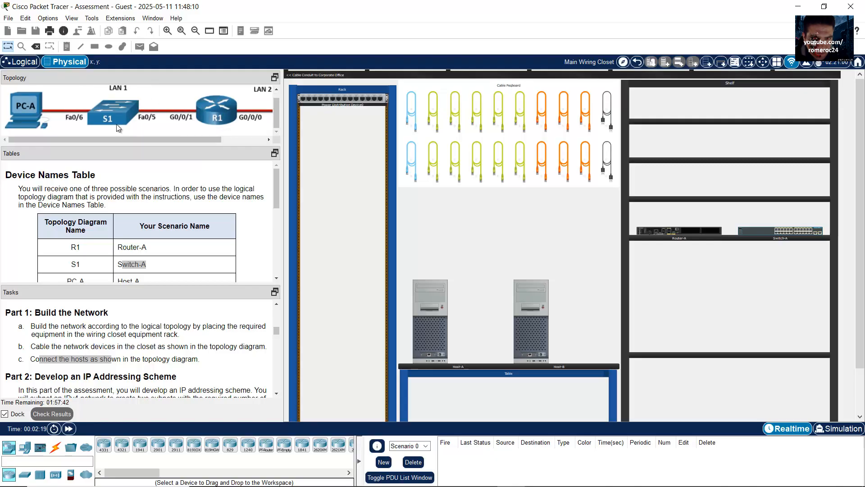
{"action": "left_click_drag", "start_coordinate": [163, 139], "coordinate": [229, 141]}
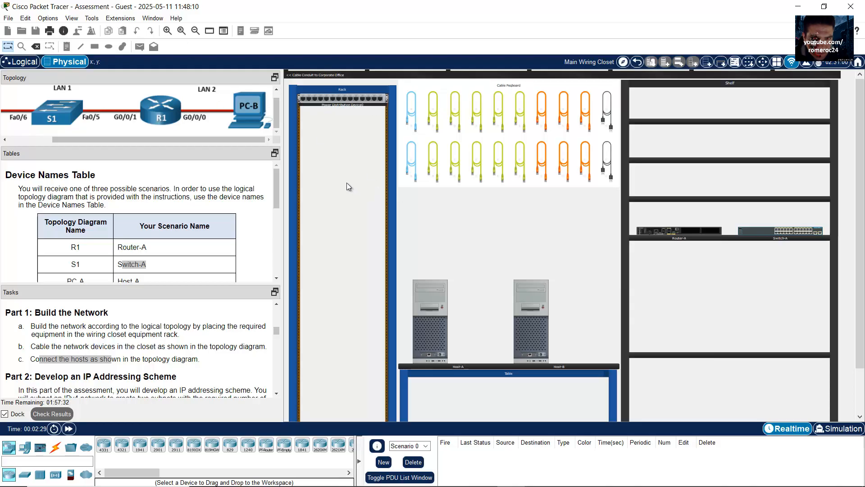
Move Router-A and Switch-A from the shelf into the wiring closet rack
{"action": "left_click", "coordinate": [168, 31]}
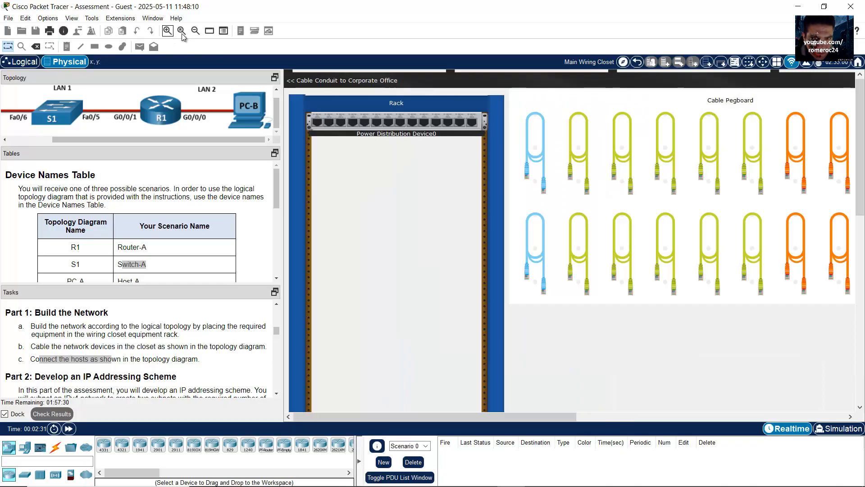
{"action": "left_click", "coordinate": [622, 252]}
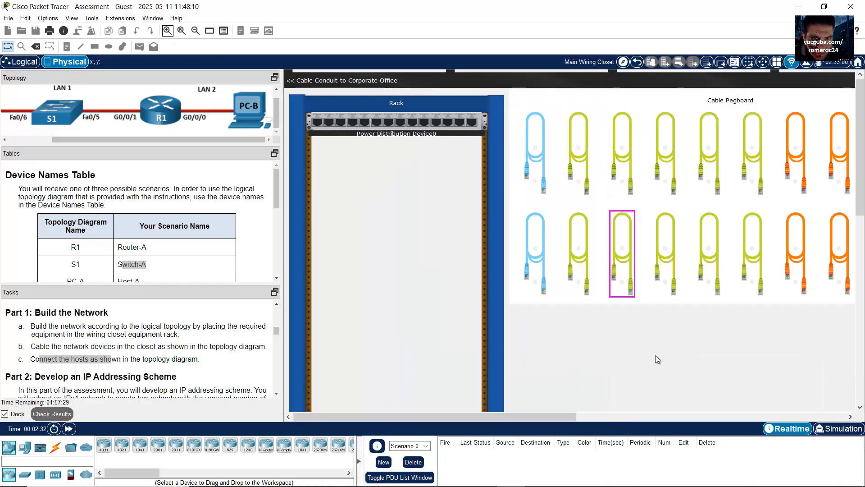
{"action": "left_click", "coordinate": [196, 31]}
{"action": "left_click_drag", "start_coordinate": [686, 228], "coordinate": [362, 280]}
{"action": "left_click_drag", "start_coordinate": [757, 231], "coordinate": [319, 299]}
{"action": "left_click", "coordinate": [167, 30]}
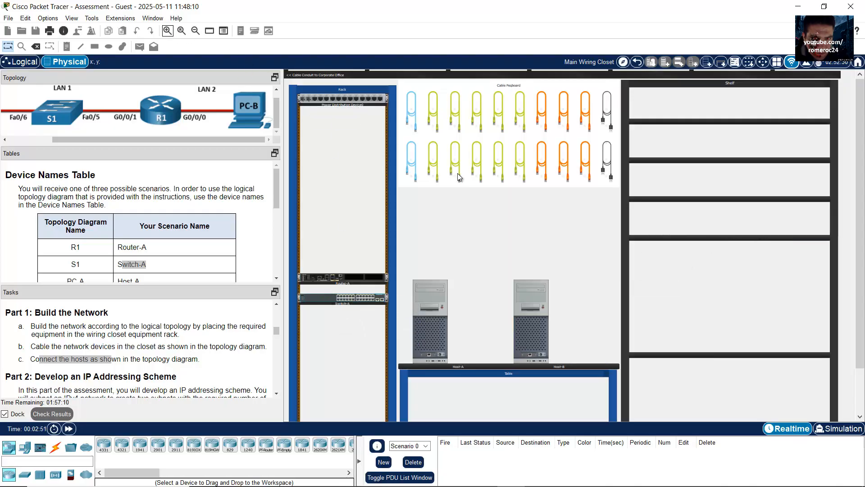
Zoom further into the rack and scroll until the Cable Pegboard is visible
{"action": "left_click_drag", "start_coordinate": [861, 148], "coordinate": [862, 263]}
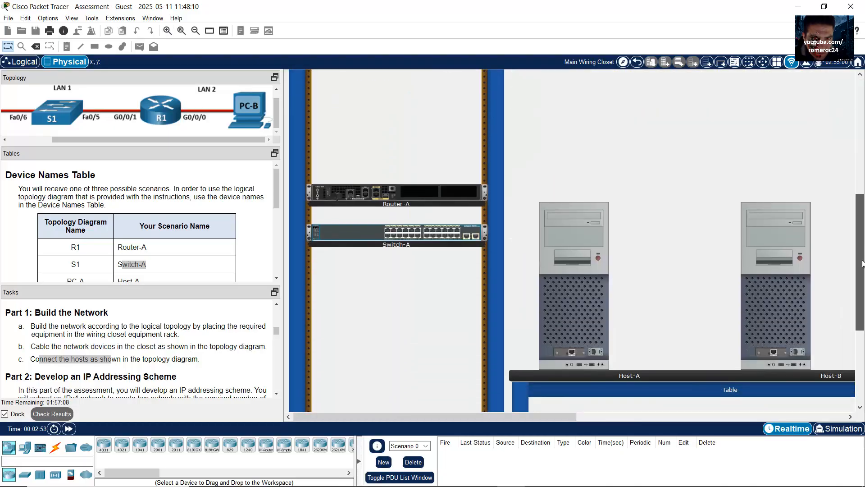
{"action": "left_click", "coordinate": [167, 30]}
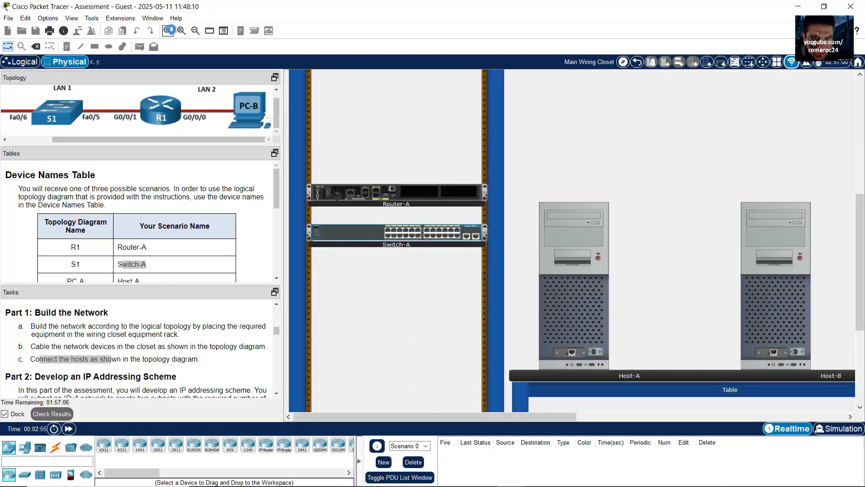
{"action": "left_click_drag", "start_coordinate": [860, 225], "coordinate": [862, 275]}
{"action": "left_click_drag", "start_coordinate": [468, 420], "coordinate": [526, 422]}
{"action": "left_click_drag", "start_coordinate": [862, 273], "coordinate": [862, 162]}
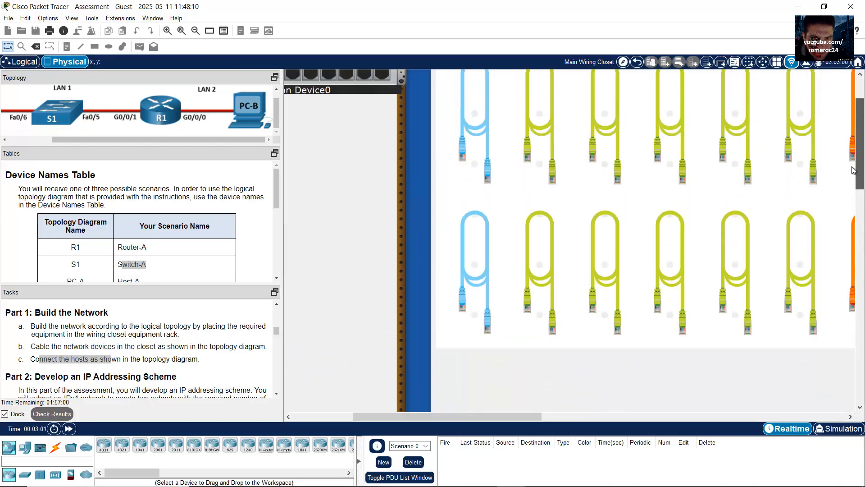
Run a copper straight-through cable from Router-A's GigabitEthernet0/0/0 to Host-B's FastEthernet0
{"action": "left_click", "coordinate": [545, 254]}
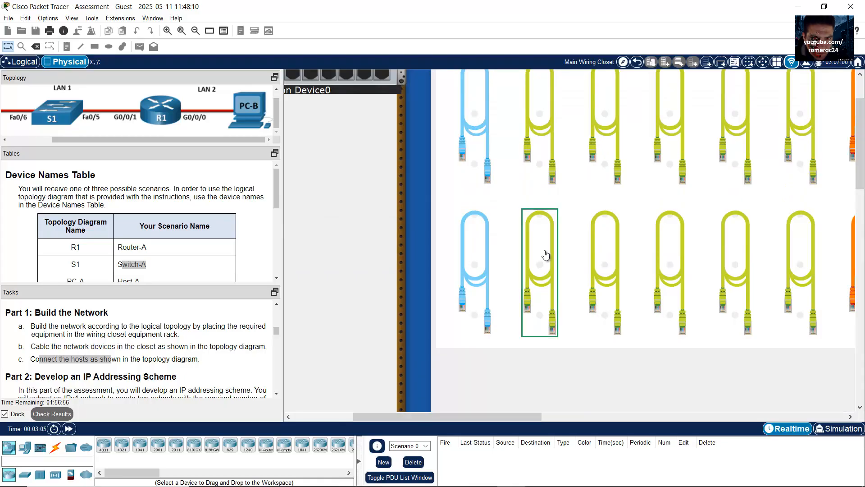
{"action": "left_click_drag", "start_coordinate": [860, 182], "coordinate": [858, 313]}
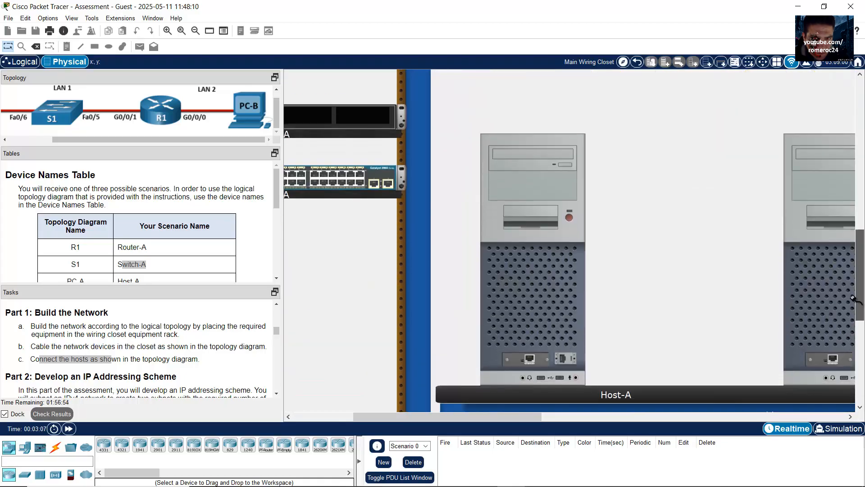
{"action": "left_click_drag", "start_coordinate": [464, 417], "coordinate": [405, 424]}
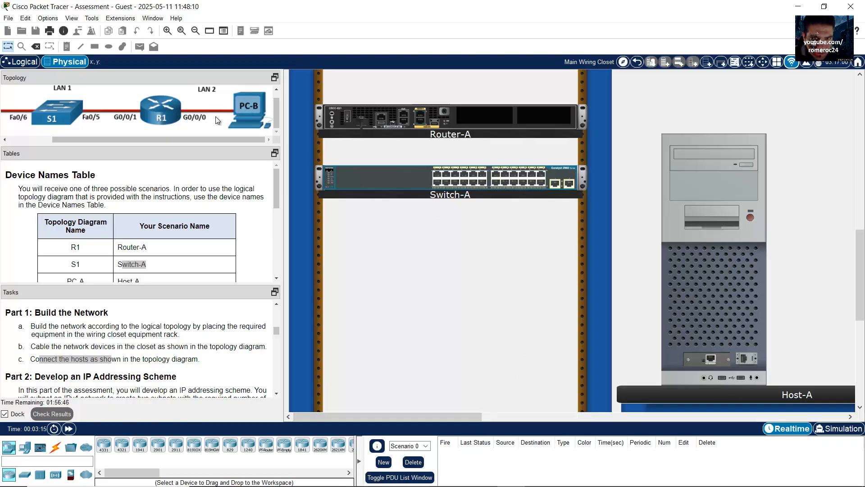
{"action": "left_click", "coordinate": [421, 120]}
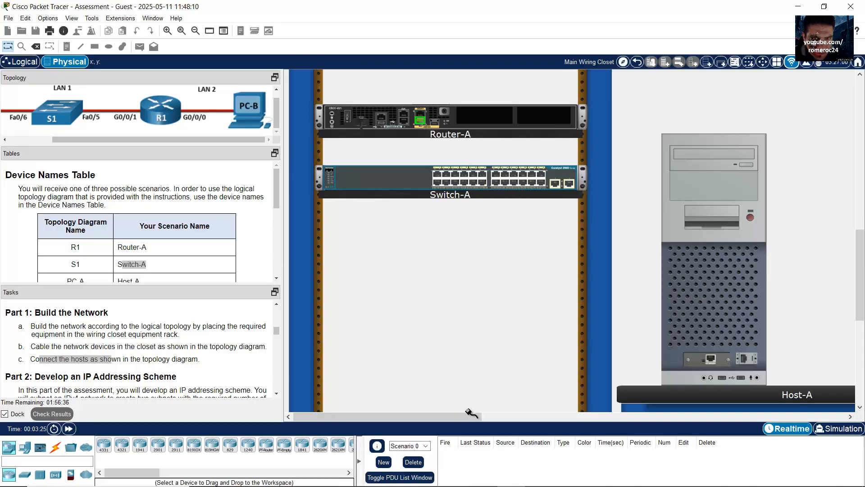
{"action": "left_click_drag", "start_coordinate": [478, 416], "coordinate": [536, 418]}
{"action": "left_click_drag", "start_coordinate": [580, 421], "coordinate": [587, 421]}
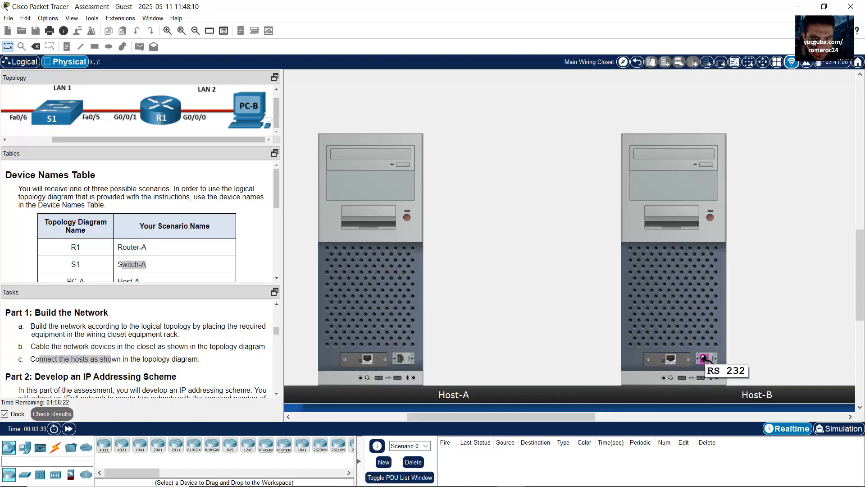
{"action": "left_click", "coordinate": [670, 359]}
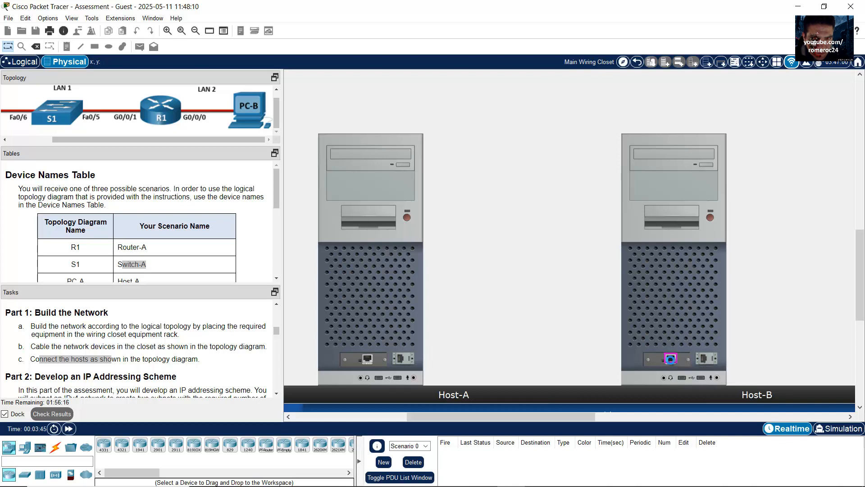
{"action": "left_click_drag", "start_coordinate": [483, 420], "coordinate": [459, 419]}
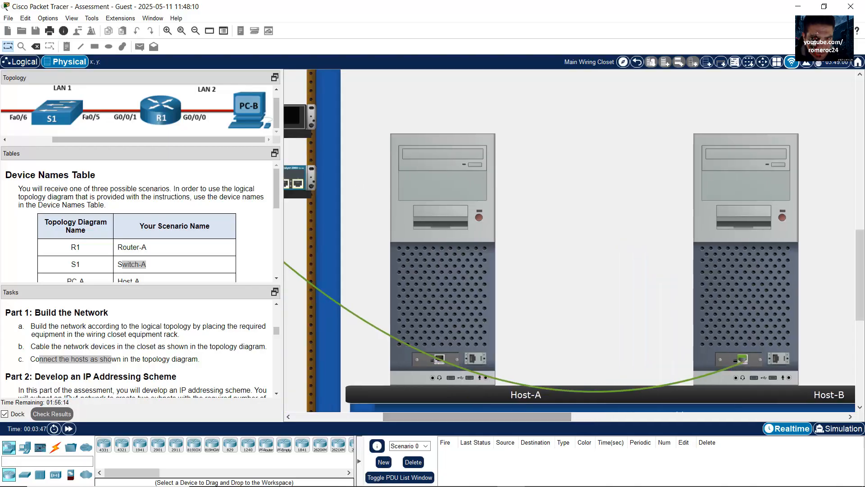
{"action": "mouse_move", "coordinate": [858, 279]}
{"action": "left_mouse_down"}
{"action": "mouse_move", "coordinate": [859, 167]}
{"action": "mouse_move", "coordinate": [849, 286]}
{"action": "left_mouse_up"}
{"action": "left_click", "coordinate": [516, 186]}
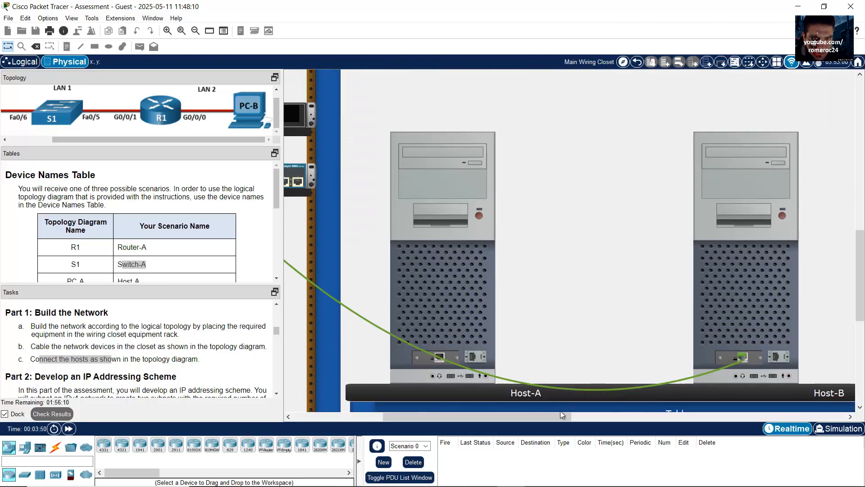
{"action": "left_click_drag", "start_coordinate": [548, 419], "coordinate": [448, 394]}
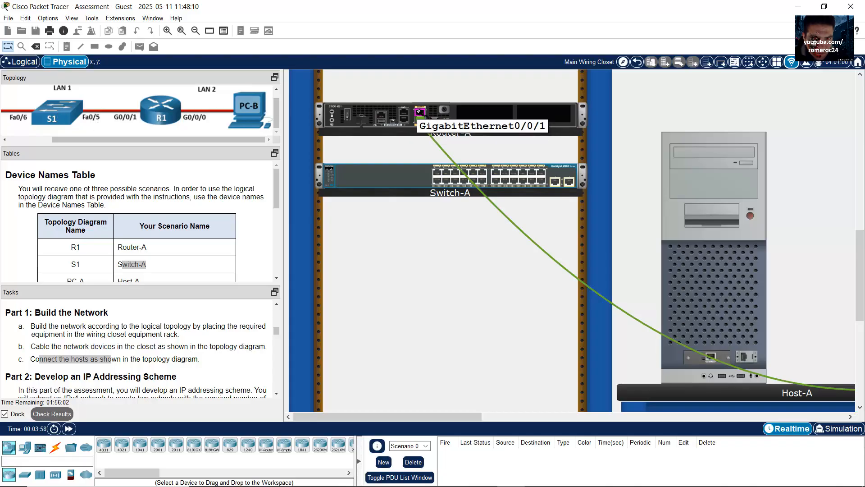
Connect the held cable from Router-A's G0/0/1 to Switch-A's Fa0/5, then scroll up to the pegboard
{"action": "left_click", "coordinate": [419, 111]}
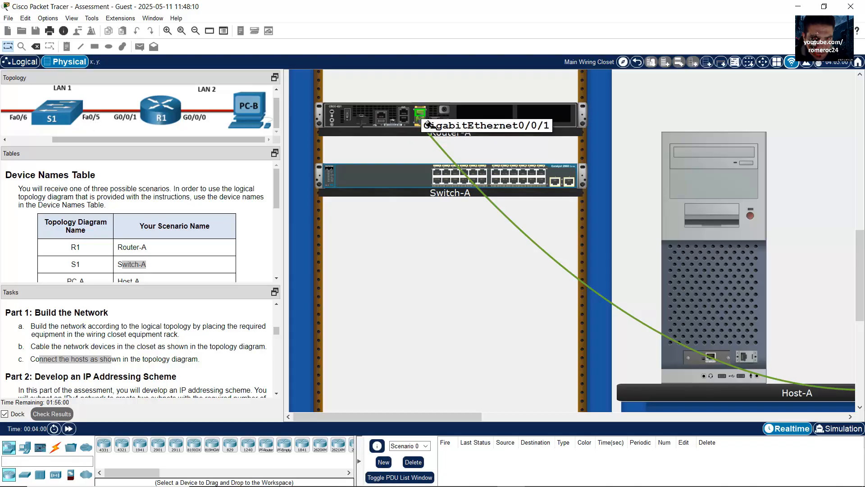
{"action": "left_click", "coordinate": [455, 172]}
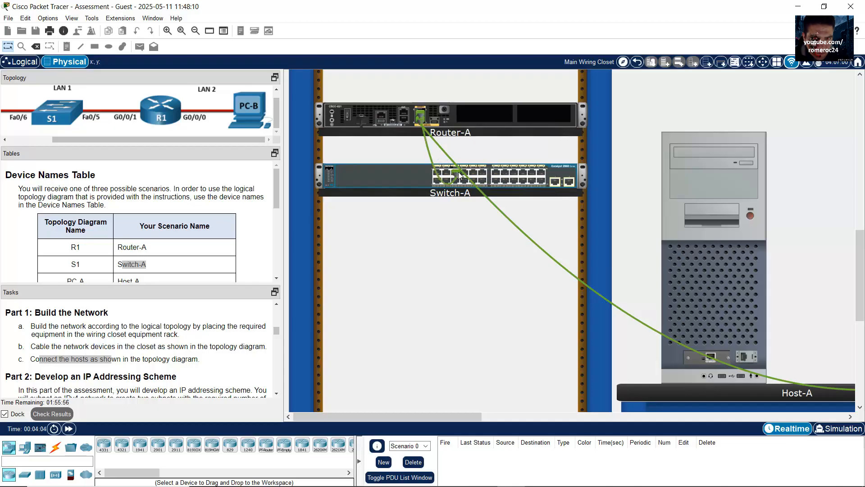
{"action": "left_click_drag", "start_coordinate": [861, 247], "coordinate": [861, 123]}
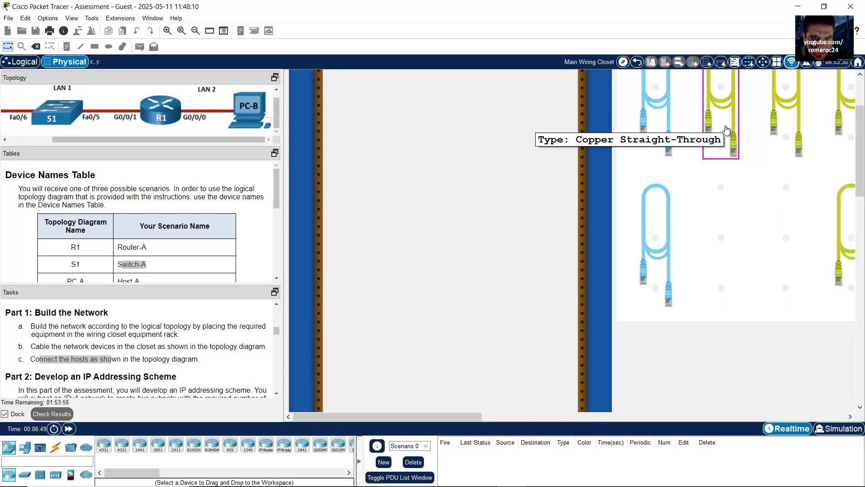
Connect Host-A to Switch-A's FastEthernet0/6 with a third straight-through cable
{"action": "left_click", "coordinate": [727, 130]}
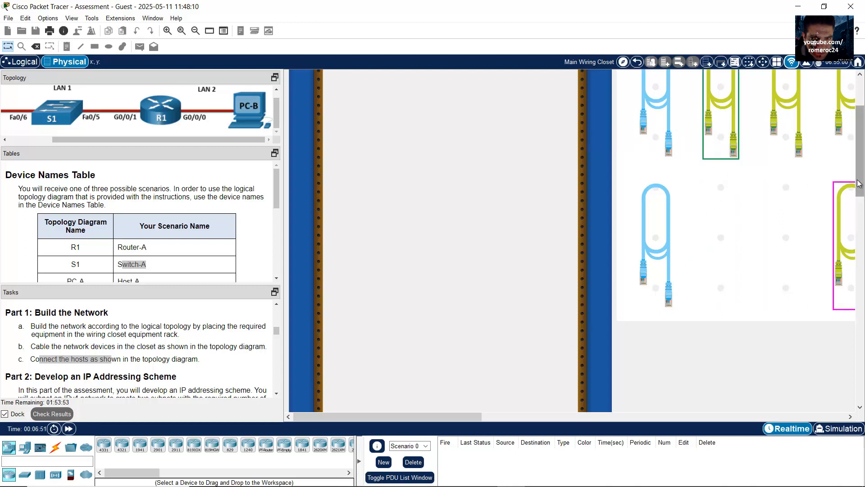
{"action": "left_click_drag", "start_coordinate": [858, 184], "coordinate": [858, 308]}
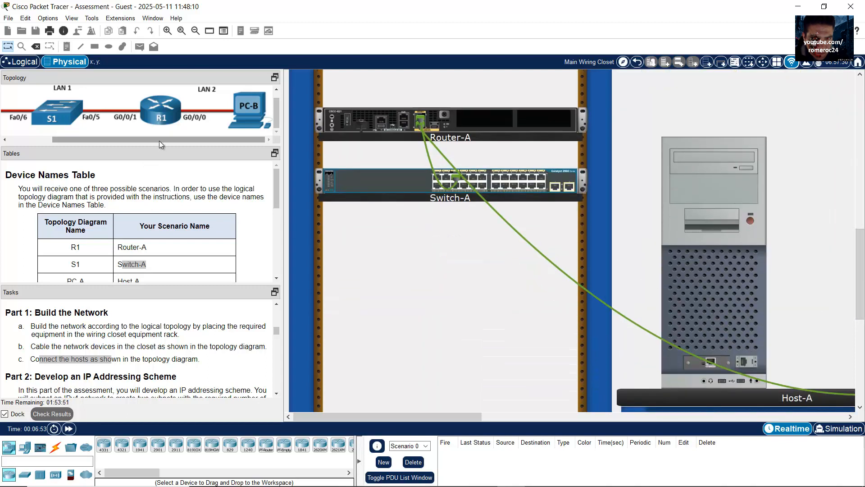
{"action": "left_click_drag", "start_coordinate": [159, 141], "coordinate": [66, 146]}
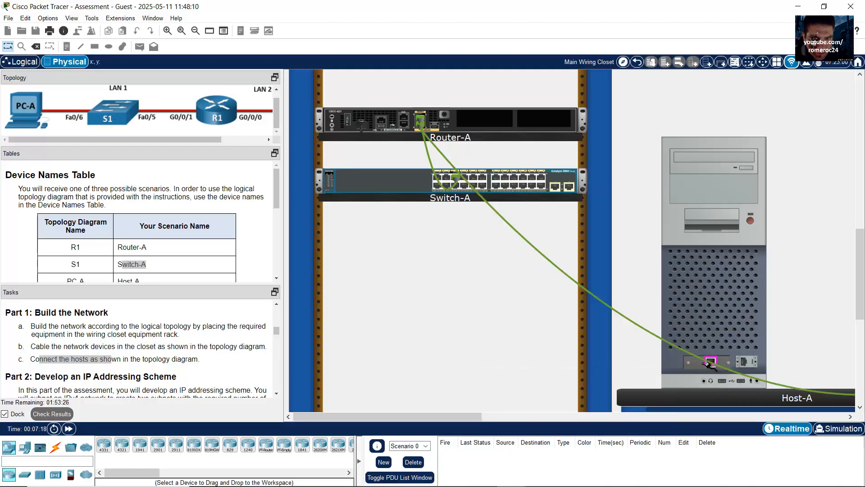
{"action": "left_click", "coordinate": [456, 185]}
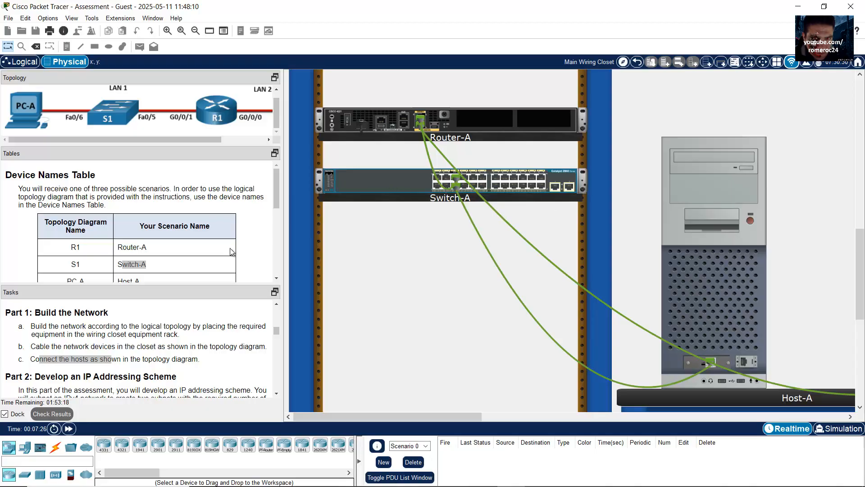
{"action": "scroll", "coordinate": [182, 337], "scroll_direction": "down", "scroll_amount": 2}
{"action": "left_click_drag", "start_coordinate": [41, 322], "coordinate": [176, 322]}
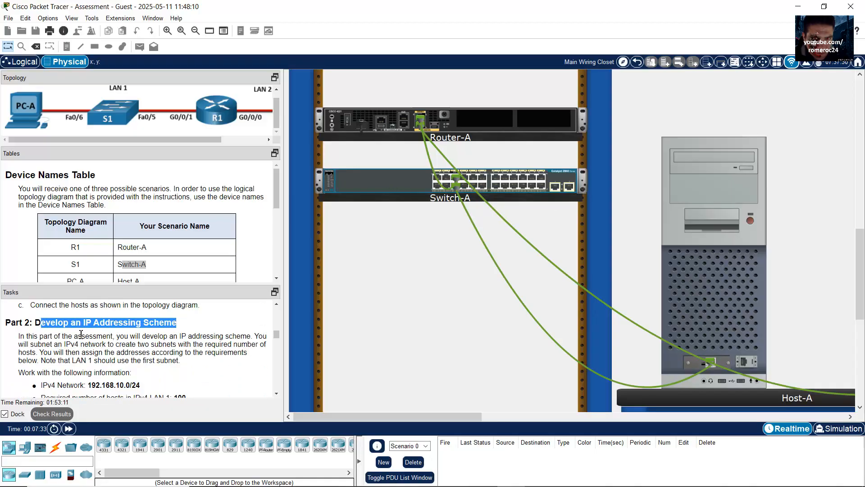
Highlight the addressing heading, the 192.168.10.0/24 network and LAN 1's 100-host requirement
{"action": "left_click", "coordinate": [81, 334]}
{"action": "left_click_drag", "start_coordinate": [57, 323], "coordinate": [178, 326]}
{"action": "scroll", "coordinate": [171, 354], "scroll_direction": "down", "scroll_amount": 1}
{"action": "scroll", "coordinate": [171, 355], "scroll_direction": "down", "scroll_amount": 1}
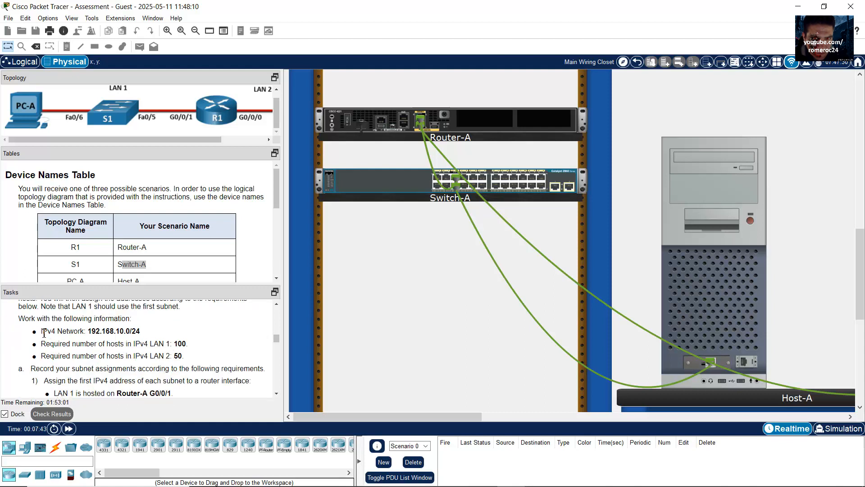
{"action": "left_click_drag", "start_coordinate": [43, 333], "coordinate": [148, 337]}
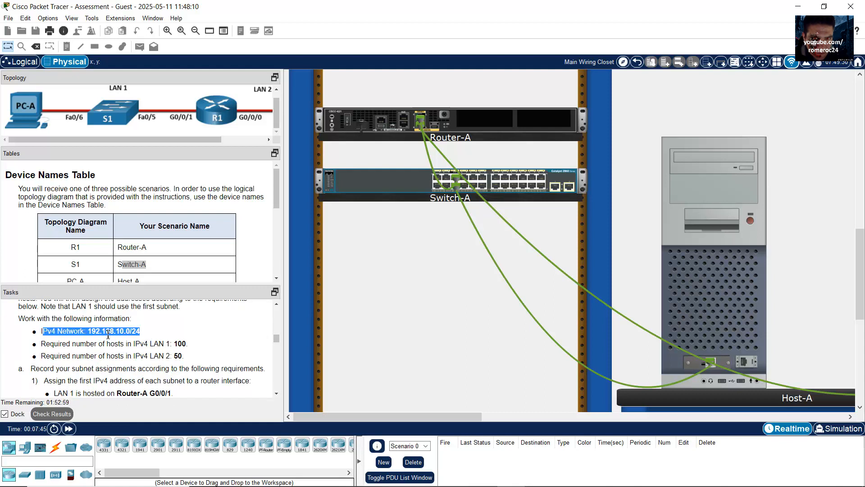
{"action": "left_click", "coordinate": [94, 333]}
{"action": "left_click_drag", "start_coordinate": [88, 332], "coordinate": [124, 334]}
{"action": "left_click", "coordinate": [149, 336]}
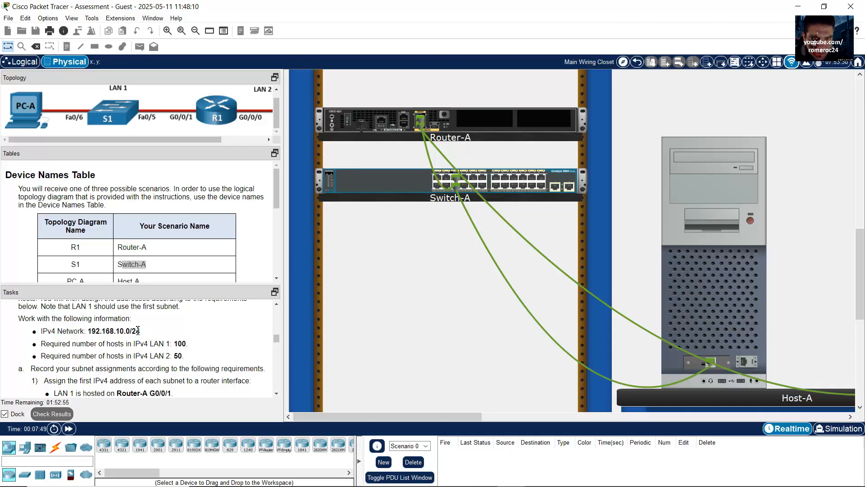
{"action": "double_click", "coordinate": [135, 331]}
{"action": "left_click_drag", "start_coordinate": [145, 344], "coordinate": [170, 359]}
Switch from Packet Tracer to the Excel subnetting workbook
{"action": "left_click_drag", "start_coordinate": [130, 132], "coordinate": [2, 94]}
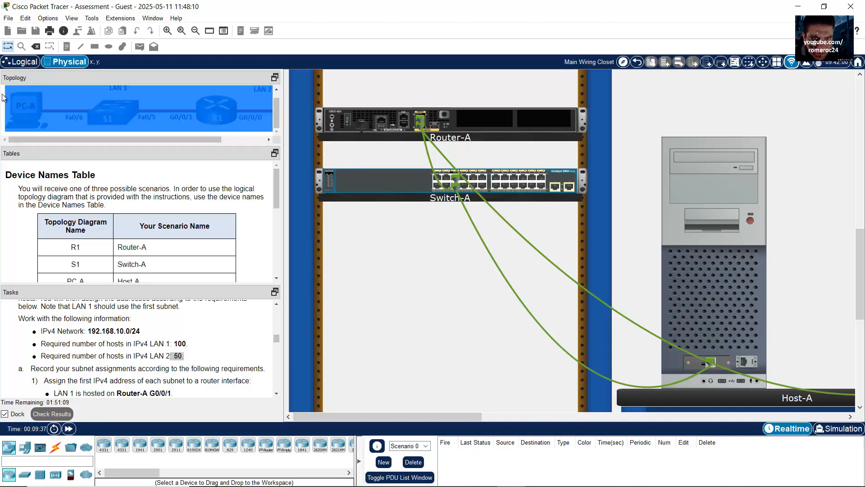
{"action": "left_click", "coordinate": [3, 95]}
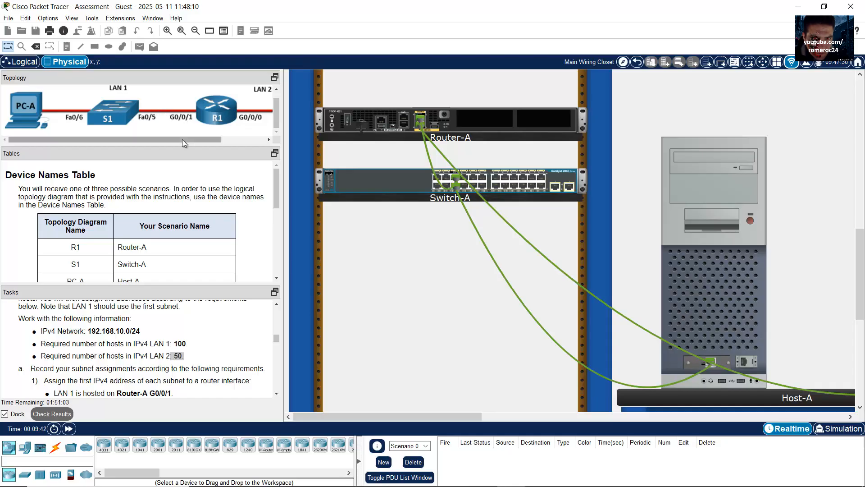
{"action": "left_click_drag", "start_coordinate": [182, 139], "coordinate": [249, 137]}
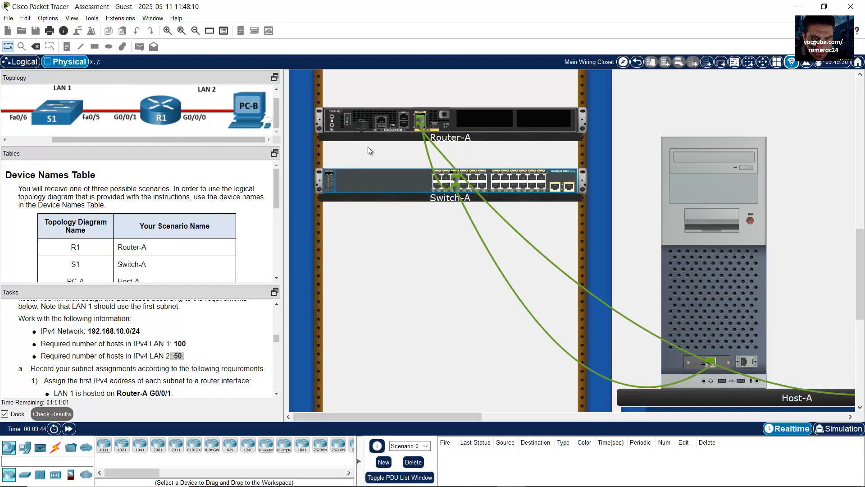
{"action": "mouse_move", "coordinate": [469, 483]}
{"action": "left_click", "coordinate": [316, 476]}
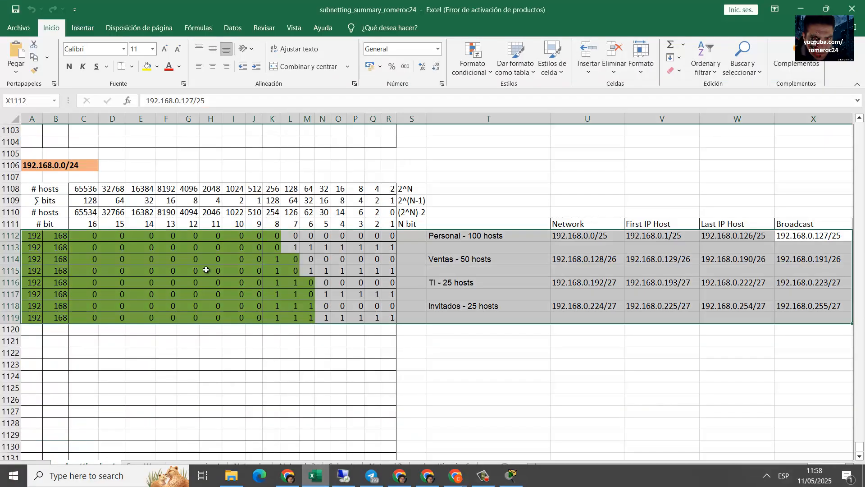
Clear the old subnet rows' values and set their fill to Sin relleno
{"action": "left_click", "coordinate": [31, 165]}
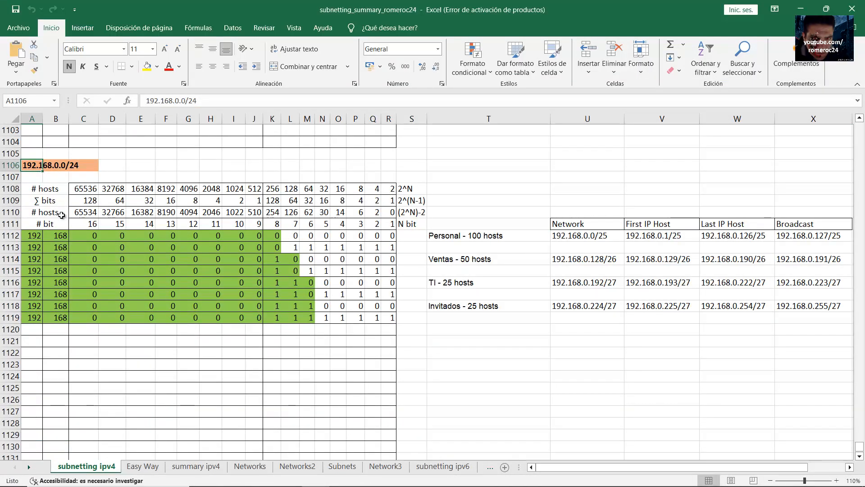
{"action": "left_click_drag", "start_coordinate": [31, 235], "coordinate": [794, 315]}
{"action": "key", "text": "Delete"}
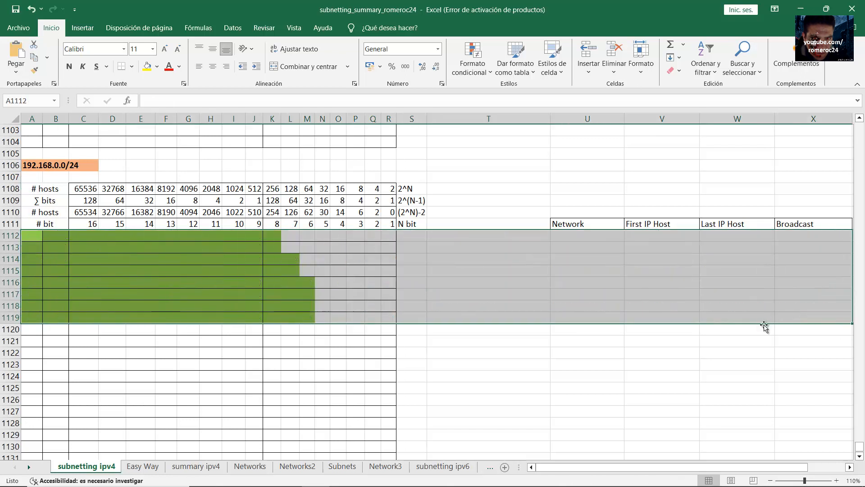
{"action": "left_click", "coordinate": [157, 66]}
{"action": "left_click", "coordinate": [175, 254]}
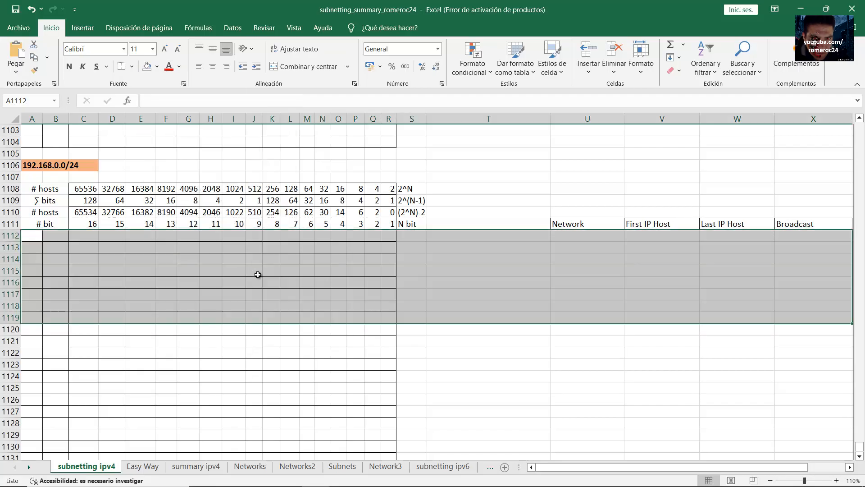
Edit the heading network address to read 192.168.10.0/24
{"action": "left_click", "coordinate": [55, 165]}
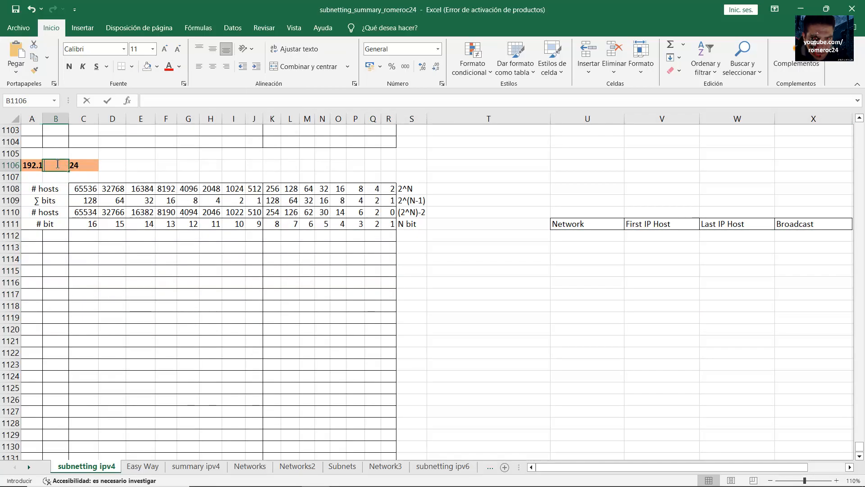
{"action": "double_click", "coordinate": [56, 166]}
{"action": "left_click", "coordinate": [56, 165]}
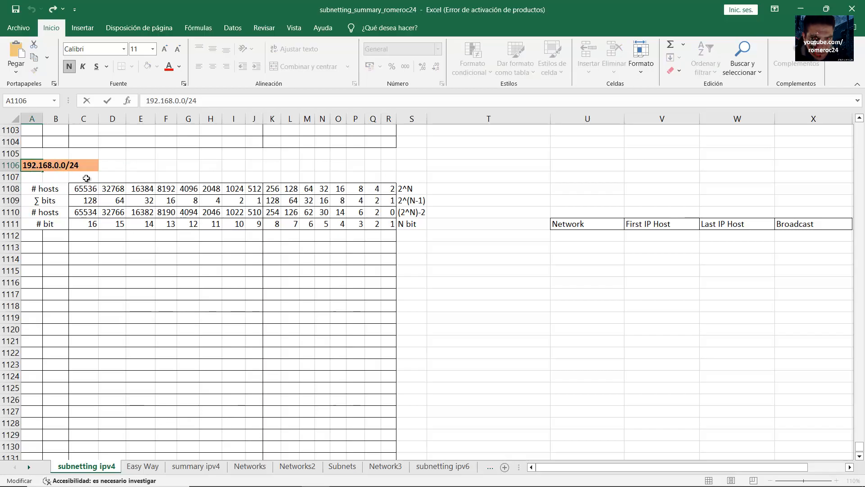
{"action": "type", "text": "1"}
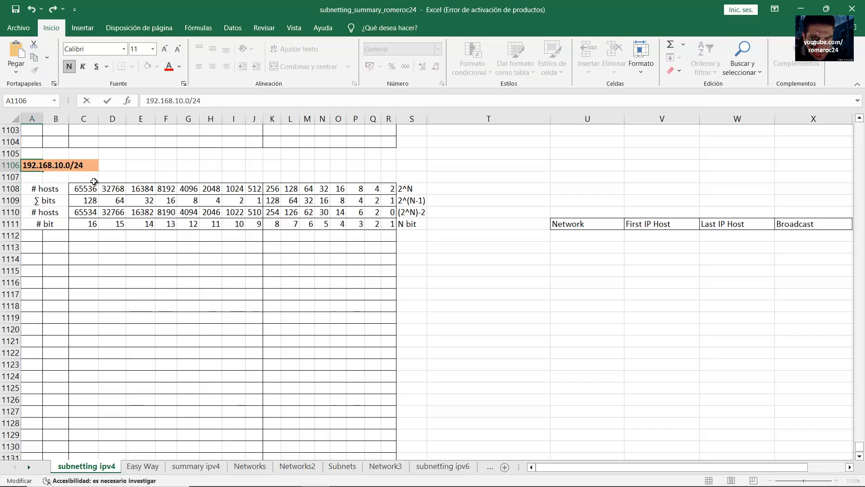
{"action": "key", "text": "Return"}
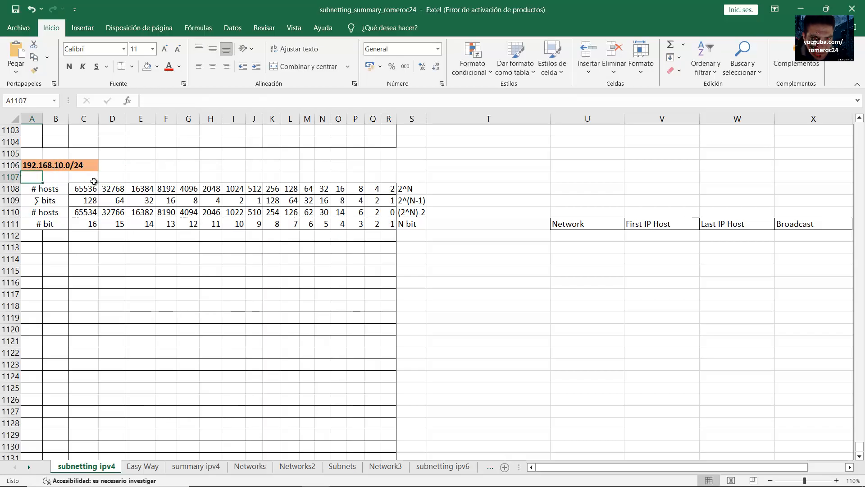
Check the cells beside the address heading and select the first subnet row
{"action": "left_click", "coordinate": [28, 163]}
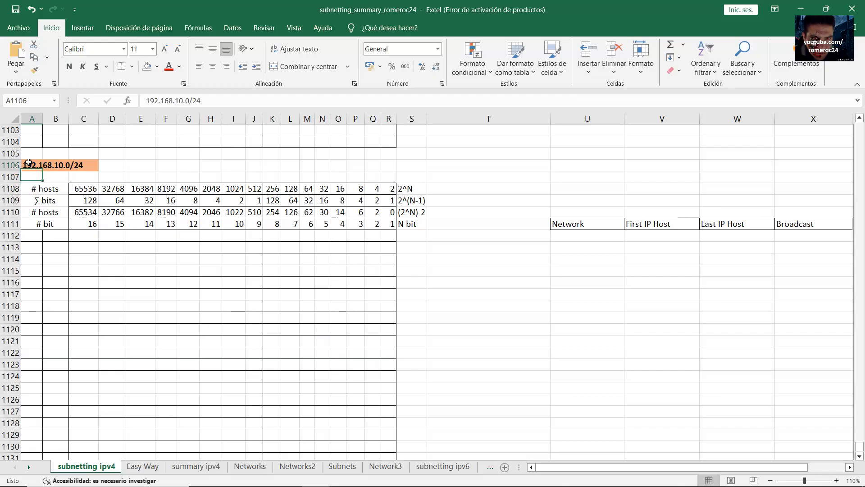
{"action": "left_click", "coordinate": [61, 167]}
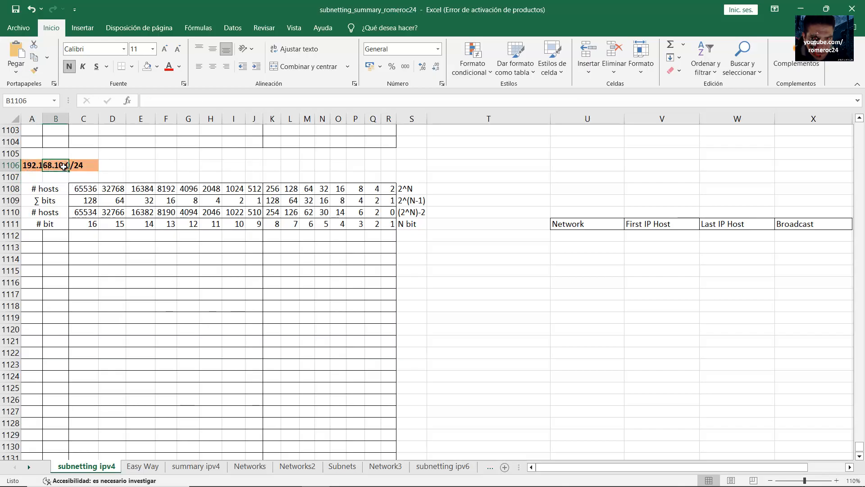
{"action": "left_click", "coordinate": [38, 167]}
{"action": "left_click", "coordinate": [86, 168]}
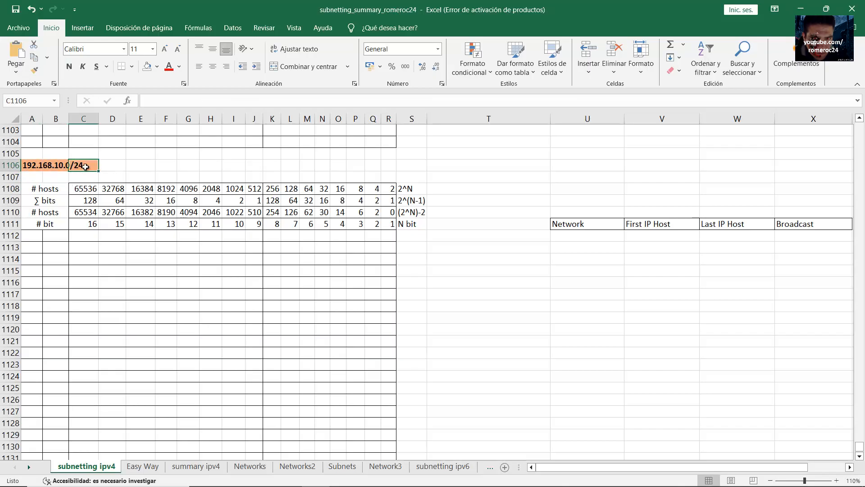
{"action": "left_click", "coordinate": [110, 167]}
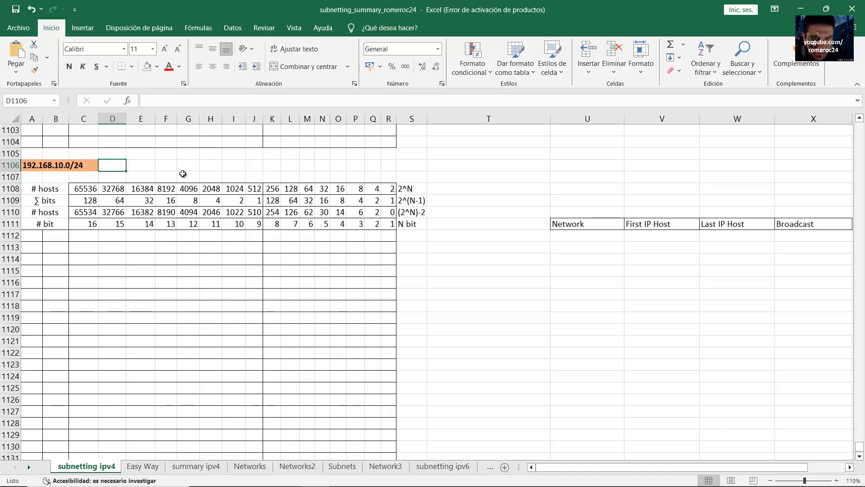
{"action": "left_click", "coordinate": [35, 166]}
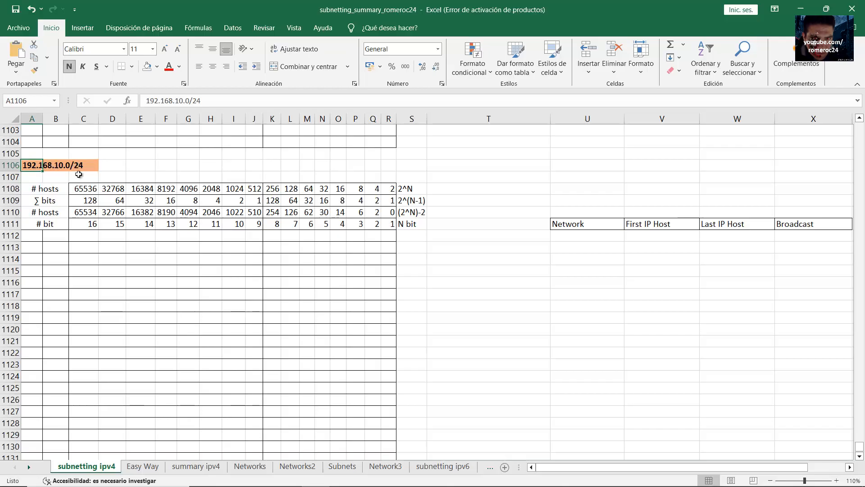
{"action": "left_click", "coordinate": [30, 236]}
{"action": "left_click_drag", "start_coordinate": [93, 237], "coordinate": [386, 240]}
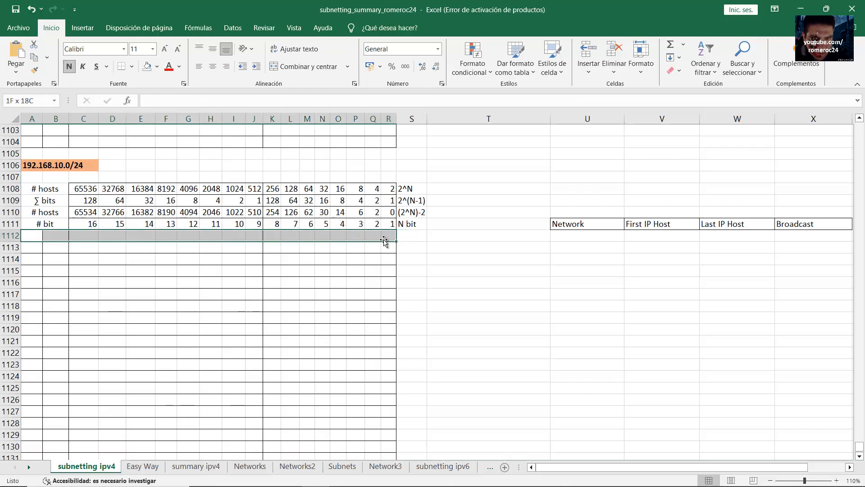
Enter 192, 168 and the third-octet bits 00001010 across row 1112
{"action": "left_click", "coordinate": [35, 237]}
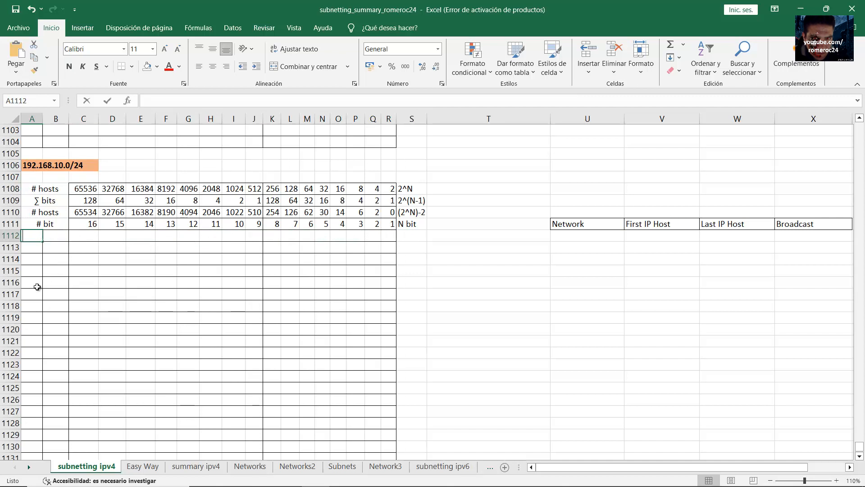
{"action": "type", "text": "192"}
{"action": "key", "text": "Tab"}
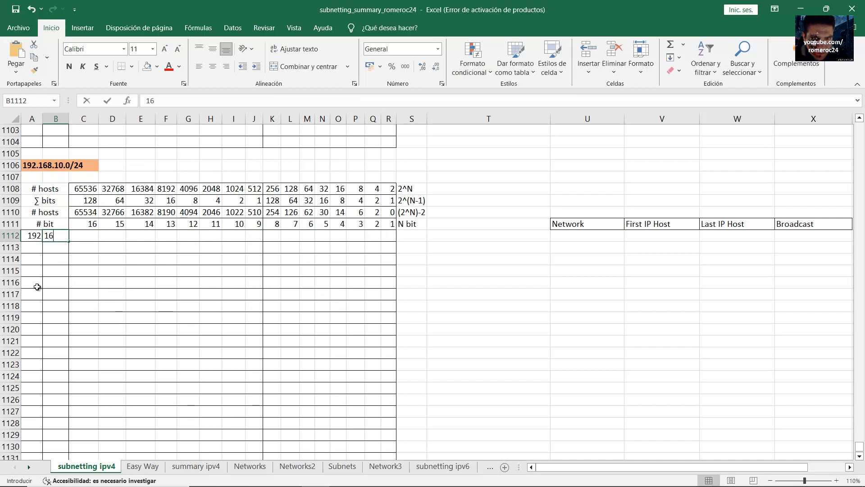
{"action": "type", "text": "168"}
{"action": "key", "text": "Tab"}
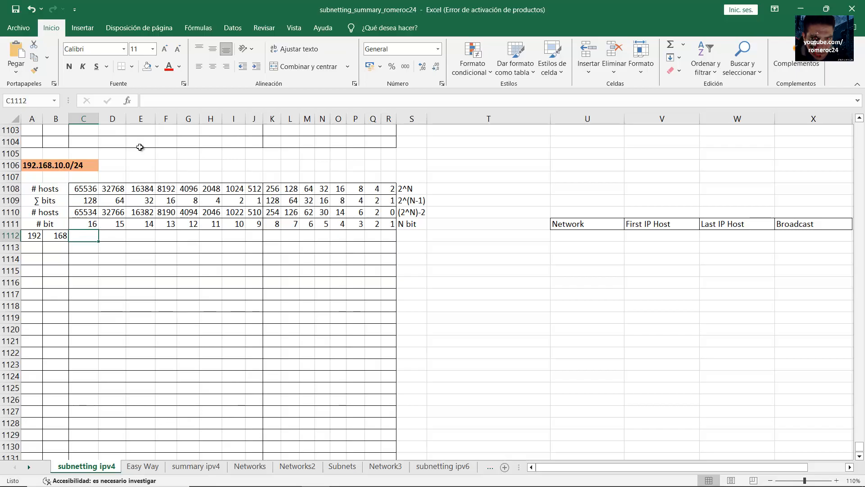
{"action": "type", "text": "0"}
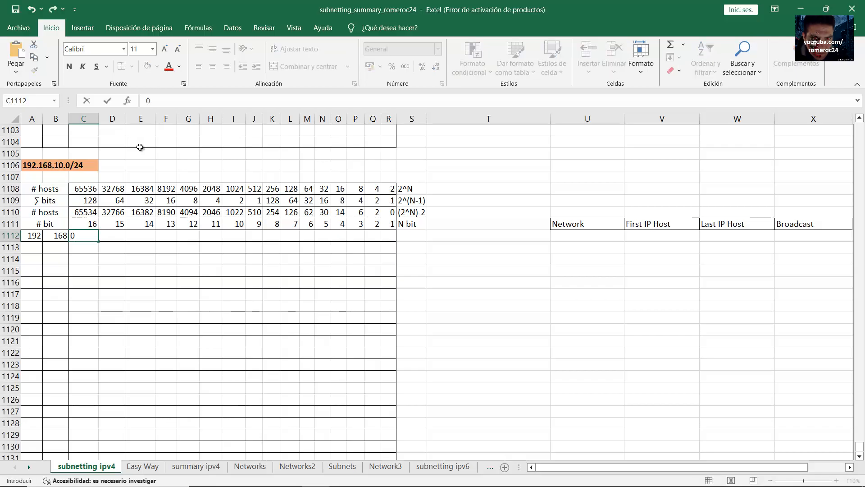
{"action": "key", "text": "Tab"}
{"action": "type", "text": "0"}
{"action": "key", "text": "Tab"}
{"action": "type", "text": "0"}
{"action": "key", "text": "Tab"}
{"action": "type", "text": "0"}
{"action": "key", "text": "Tab"}
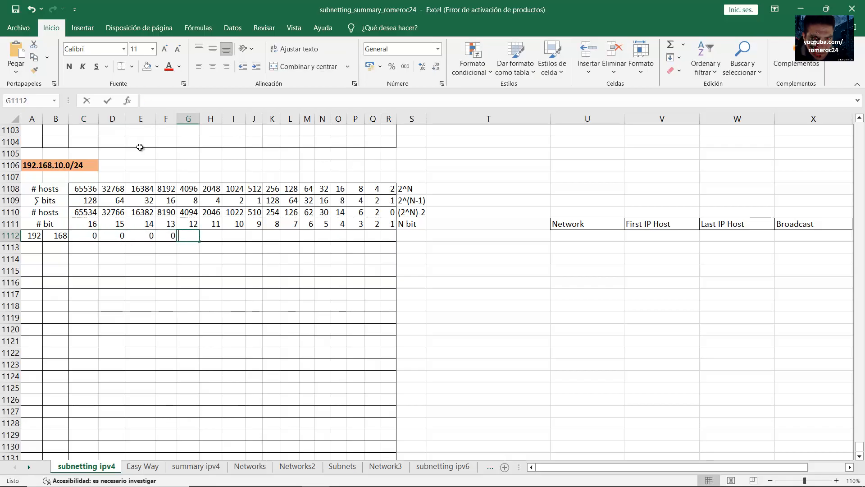
{"action": "type", "text": "1"}
{"action": "key", "text": "Tab"}
{"action": "type", "text": "0"}
{"action": "key", "text": "Tab"}
{"action": "type", "text": "1"}
{"action": "key", "text": "Tab"}
{"action": "type", "text": "0"}
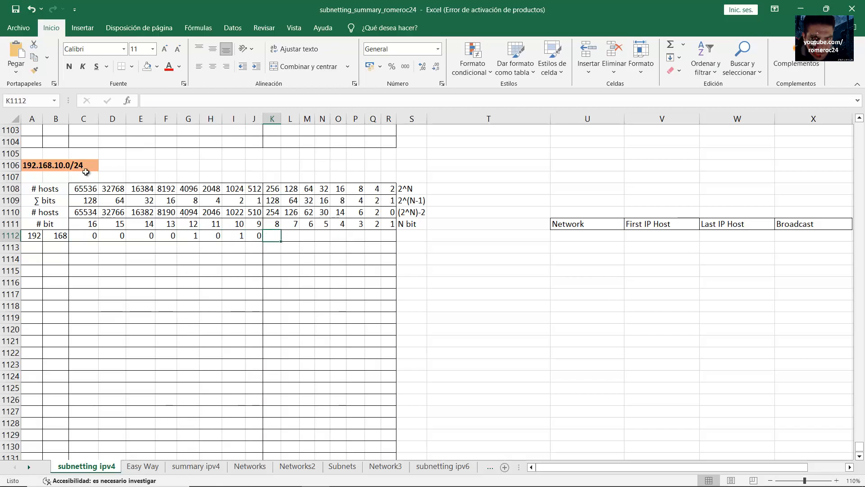
Confirm the third octet equals 10 (8+2), then fill the last octet with eight 0s
{"action": "left_click_drag", "start_coordinate": [88, 237], "coordinate": [262, 239]}
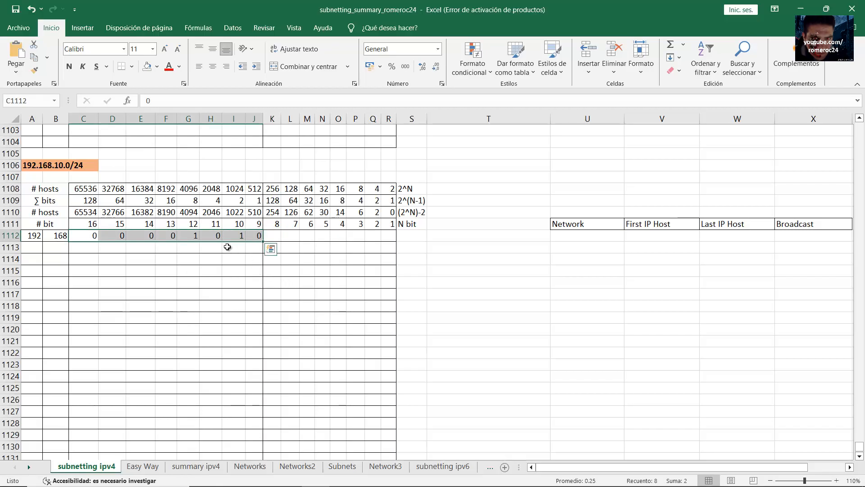
{"action": "left_click", "coordinate": [194, 201]}
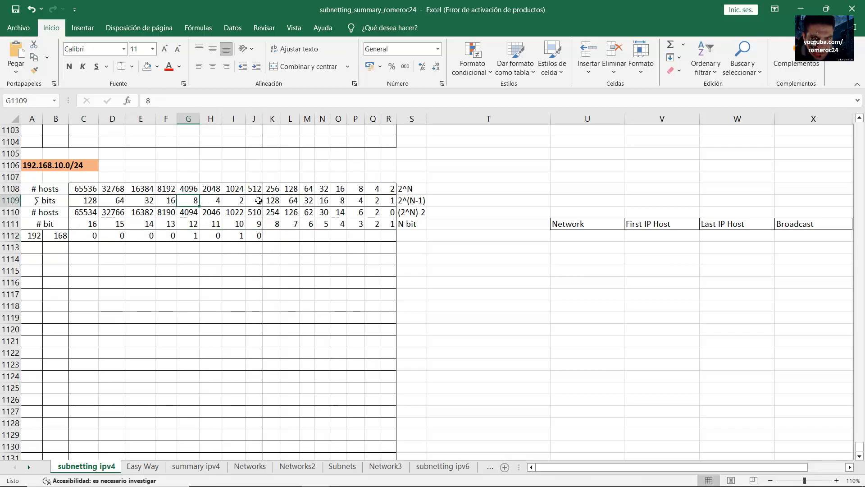
{"action": "left_click", "coordinate": [234, 200], "text": "ctrl"}
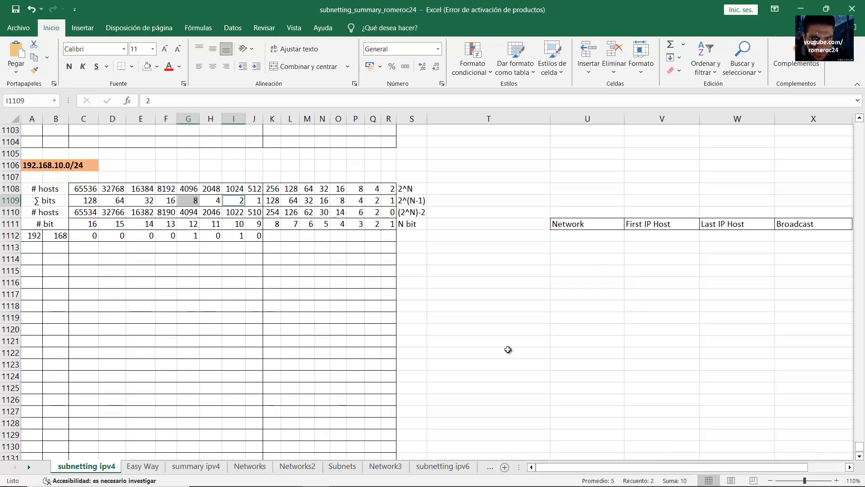
{"action": "left_click_drag", "start_coordinate": [272, 234], "coordinate": [379, 236]}
{"action": "left_click", "coordinate": [272, 236]}
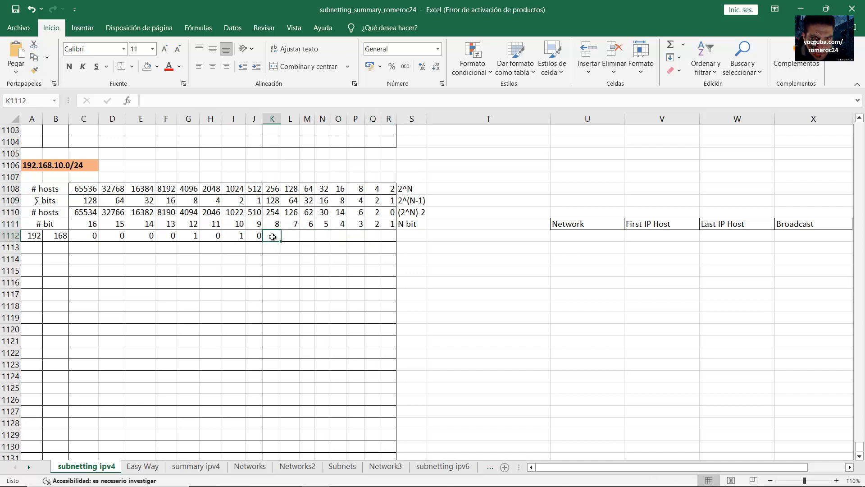
{"action": "type", "text": "0\t0\t0\t0\t0\t0\t0\t0"}
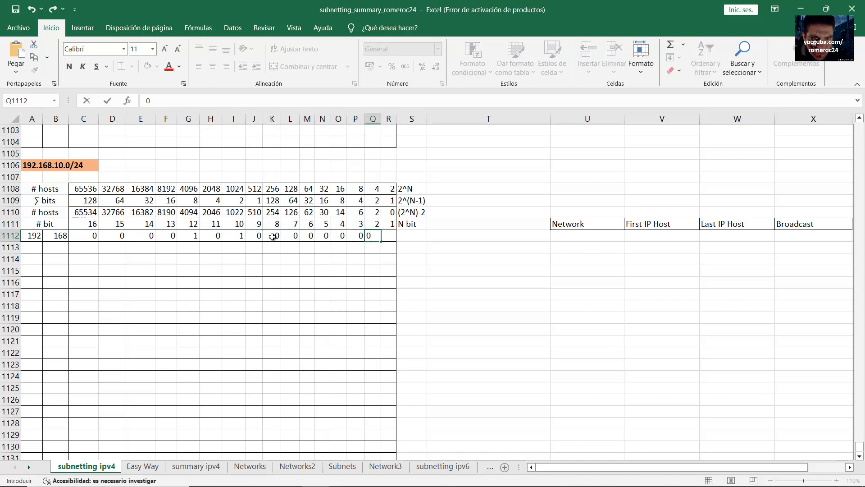
{"action": "left_click_drag", "start_coordinate": [272, 236], "coordinate": [388, 235]}
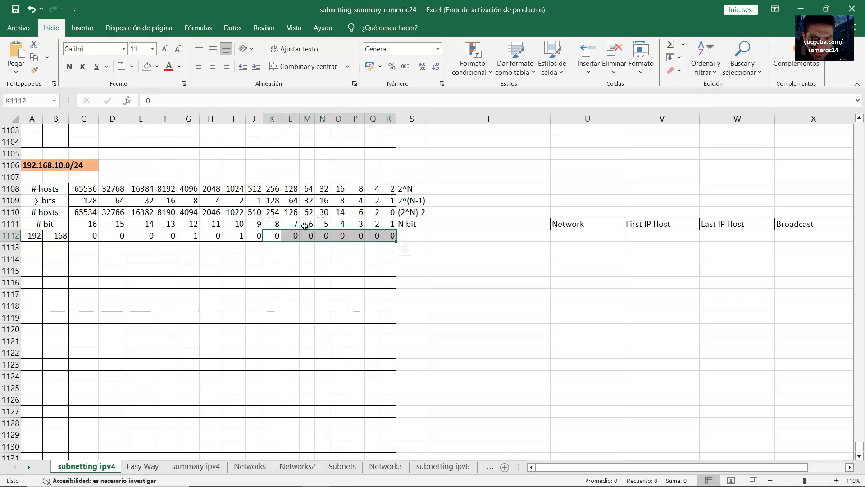
{"action": "left_click", "coordinate": [474, 236]}
{"action": "type", "text": "LAN "}
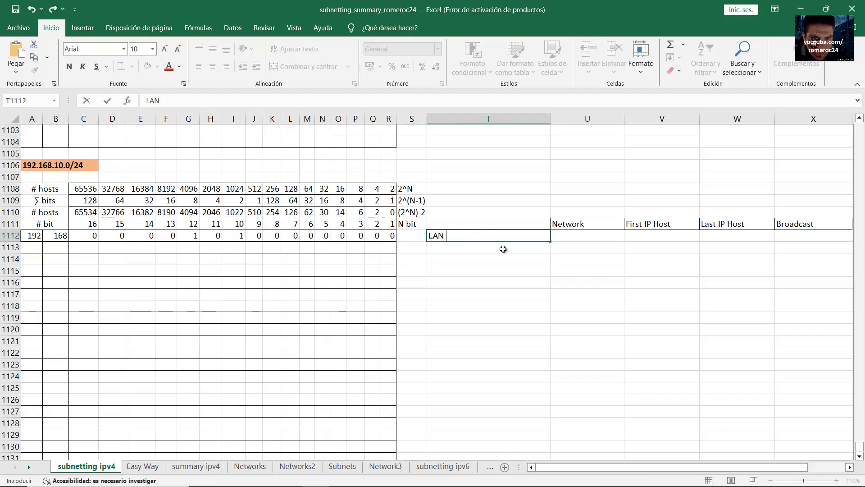
{"action": "type", "text": "1 - 100 hosta"}
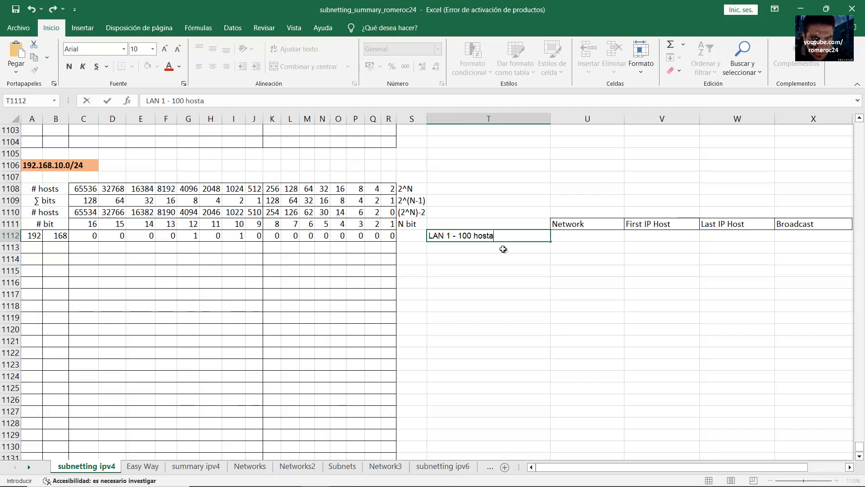
{"action": "type", "text": "t"}
{"action": "key", "text": "BackSpace"}
{"action": "key", "text": "BackSpace"}
{"action": "type", "text": "s"}
{"action": "key", "text": "BackSpace"}
{"action": "key", "text": "BackSpace"}
{"action": "key", "text": "BackSpace"}
{"action": "key", "text": "Return"}
{"action": "key", "text": "Return"}
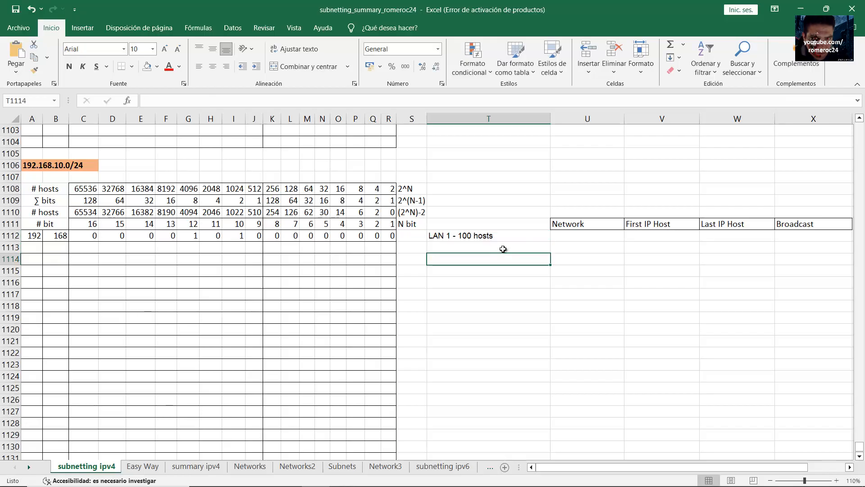
{"action": "type", "text": "LAN 2"}
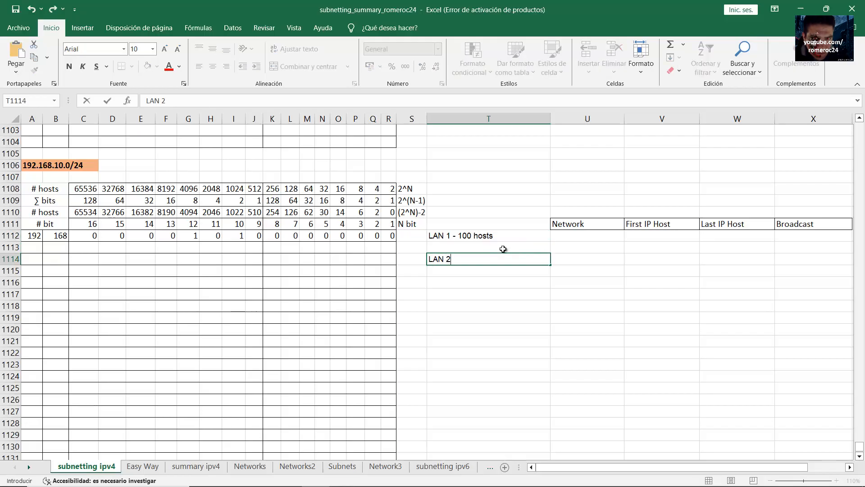
{"action": "type", "text": " - 50 hosts"}
{"action": "key", "text": "BackSpace"}
{"action": "type", "text": "ts"}
{"action": "key", "text": "Return"}
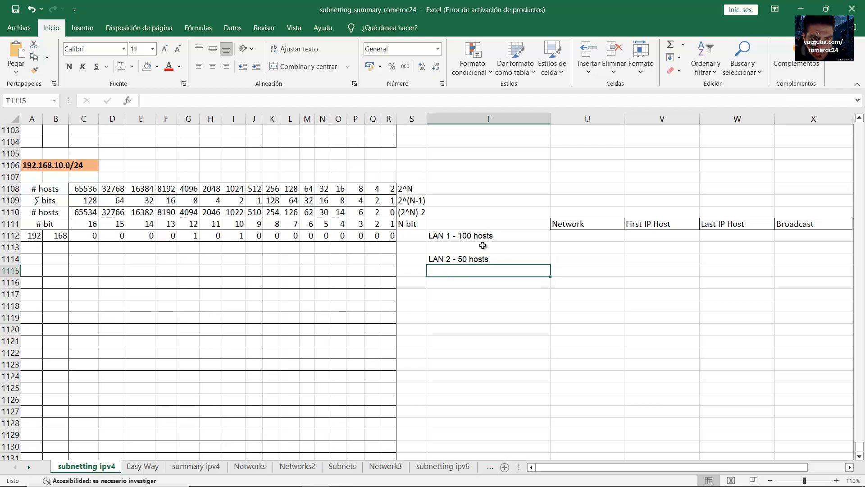
{"action": "left_click", "coordinate": [465, 238]}
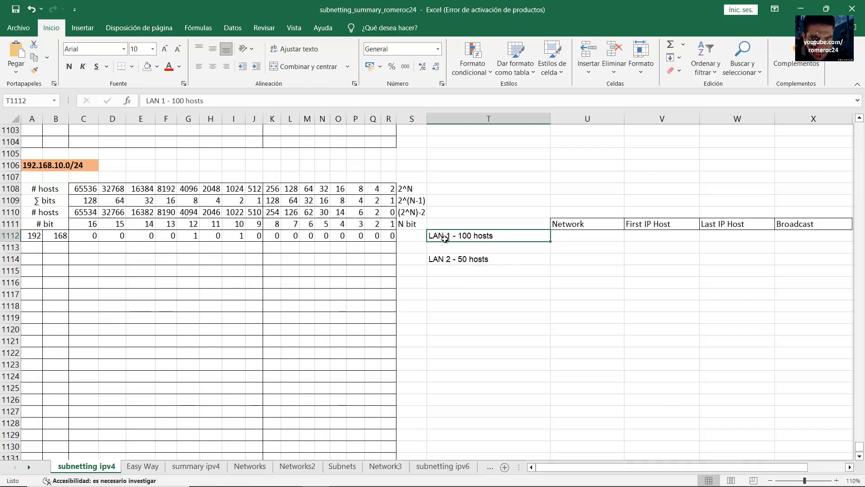
{"action": "left_click_drag", "start_coordinate": [34, 236], "coordinate": [490, 235]}
{"action": "left_click", "coordinate": [477, 235]}
{"action": "left_click", "coordinate": [41, 214]}
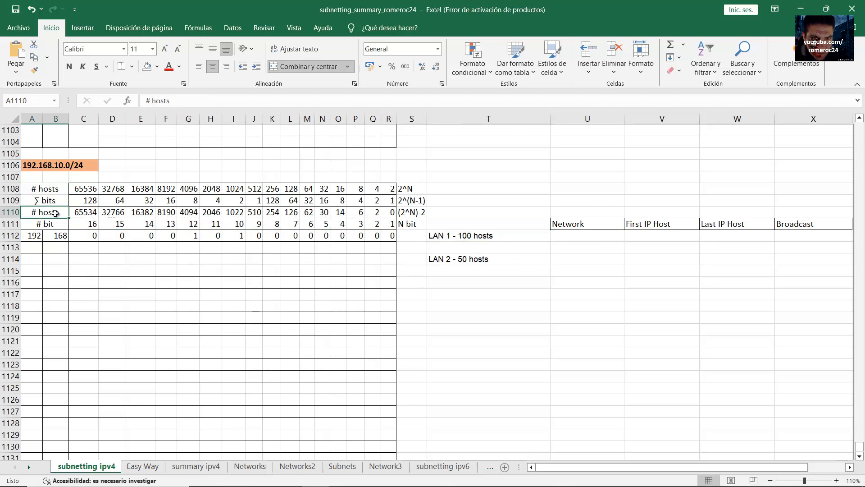
{"action": "left_click", "coordinate": [294, 214]}
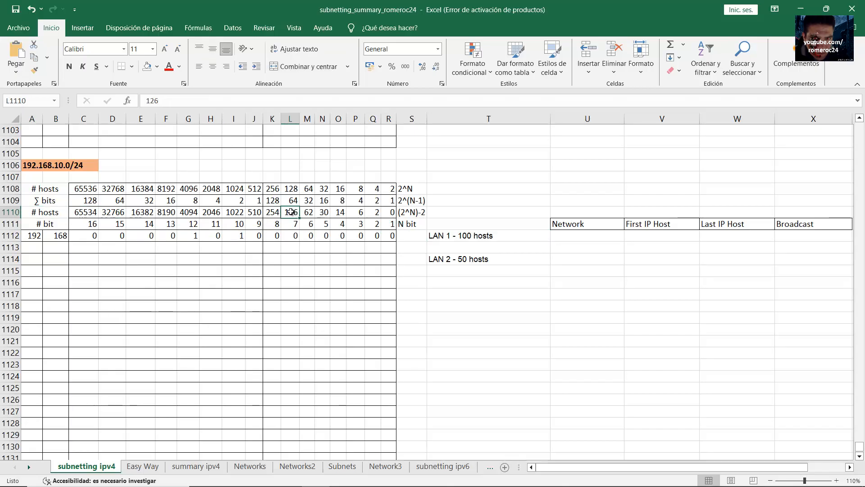
{"action": "left_click_drag", "start_coordinate": [291, 212], "coordinate": [27, 238]}
Shade cells A1112:K1112 with the yellow standard fill colour
{"action": "left_click", "coordinate": [157, 66]}
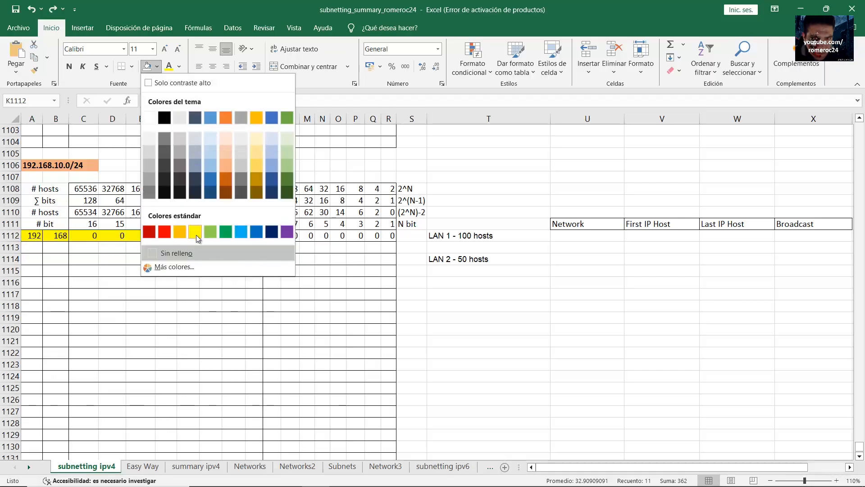
{"action": "left_click", "coordinate": [196, 234]}
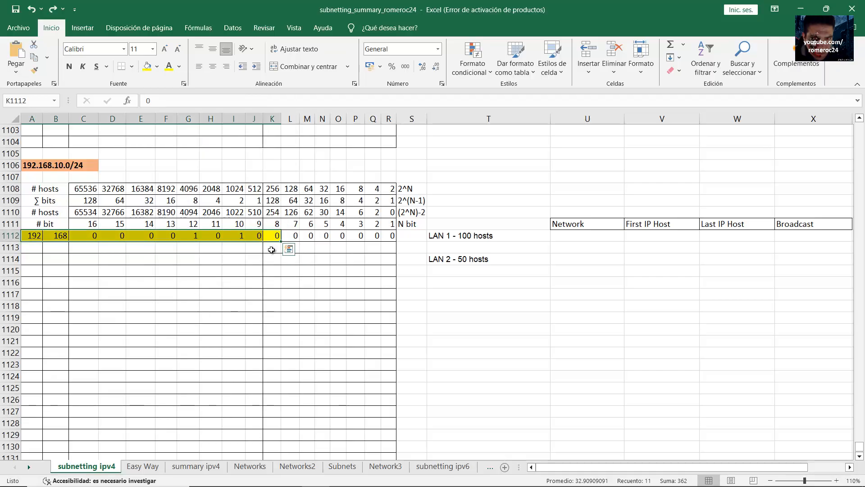
{"action": "left_click", "coordinate": [275, 238]}
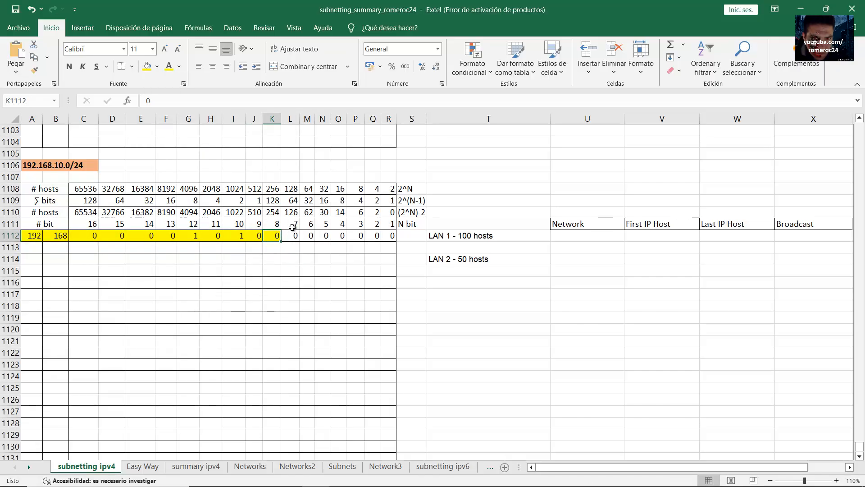
Copy the yellow network bits A1112:K1112 down into row 1113
{"action": "left_click_drag", "start_coordinate": [293, 213], "coordinate": [38, 237]}
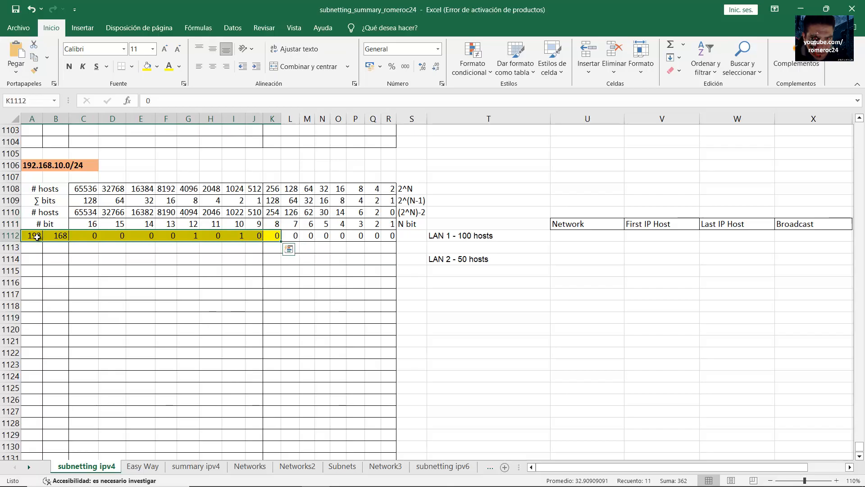
{"action": "left_click", "coordinate": [270, 236]}
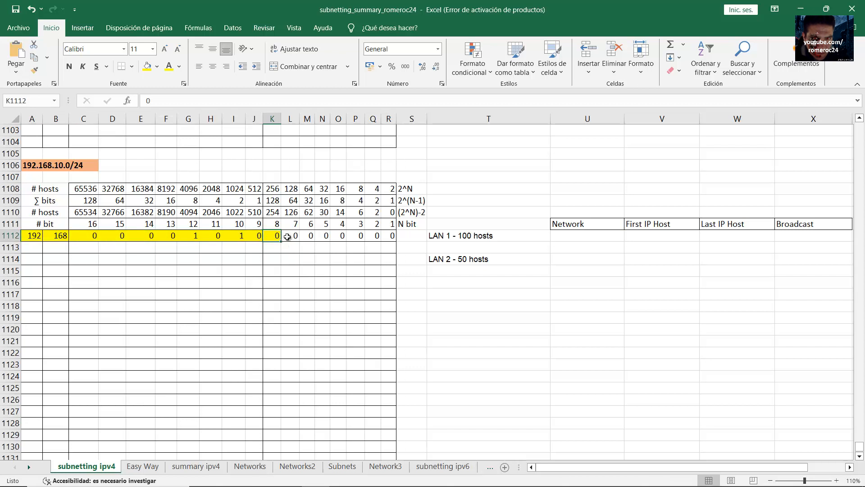
{"action": "left_click_drag", "start_coordinate": [275, 238], "coordinate": [41, 236]}
{"action": "left_click_drag", "start_coordinate": [281, 242], "coordinate": [284, 255]}
Put a 1 in each host bit L1113 through R1113, then review the LAN 1 rows
{"action": "left_click", "coordinate": [291, 248]}
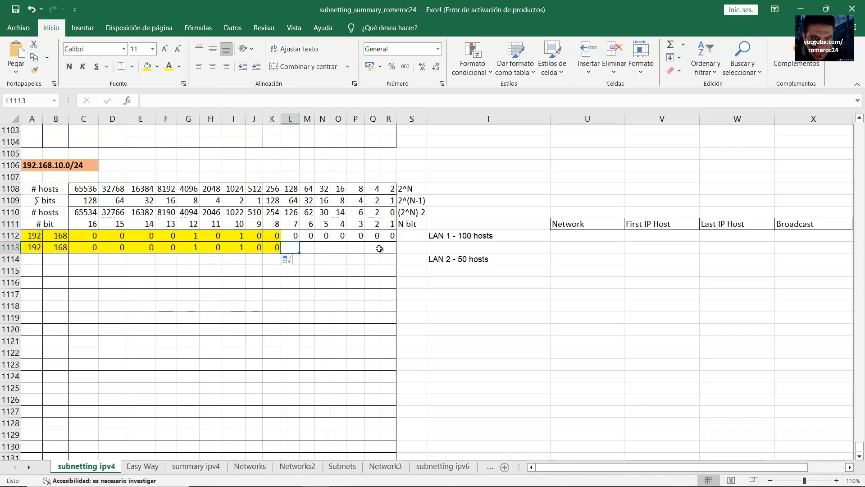
{"action": "left_click_drag", "start_coordinate": [390, 248], "coordinate": [290, 250]}
{"action": "left_click", "coordinate": [294, 249]}
{"action": "type", "text": "1\t1\t1\t1\t1"}
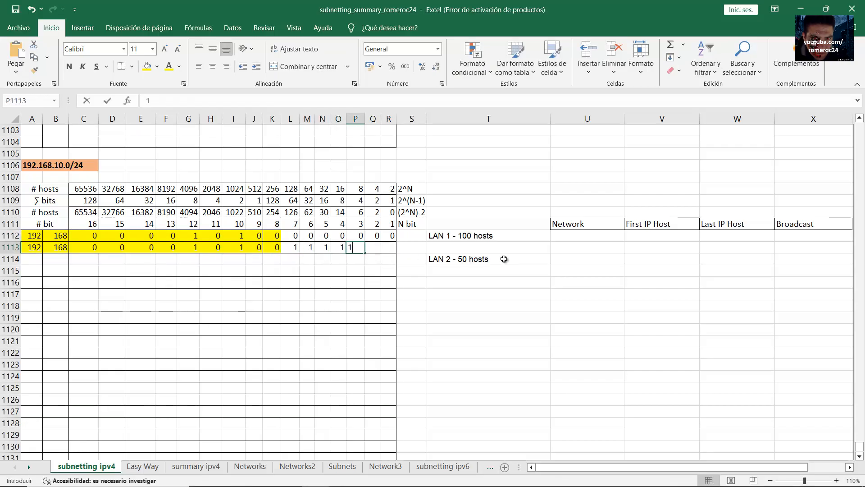
{"action": "type", "text": "\t1\t1"}
{"action": "key", "text": "Tab"}
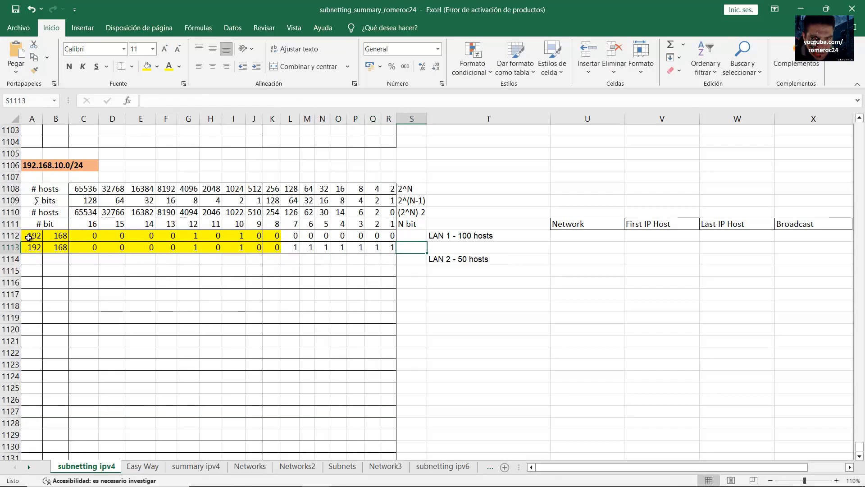
{"action": "left_click_drag", "start_coordinate": [28, 238], "coordinate": [394, 237]}
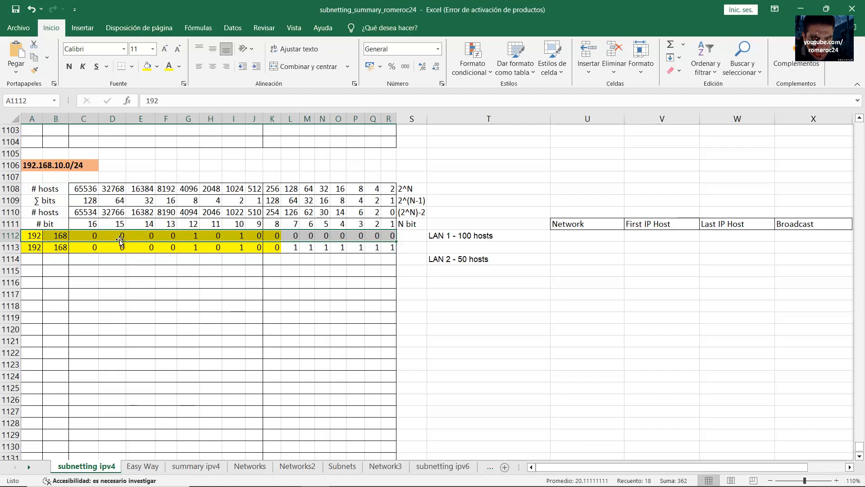
{"action": "left_click", "coordinate": [33, 236]}
{"action": "left_click_drag", "start_coordinate": [90, 236], "coordinate": [390, 237]}
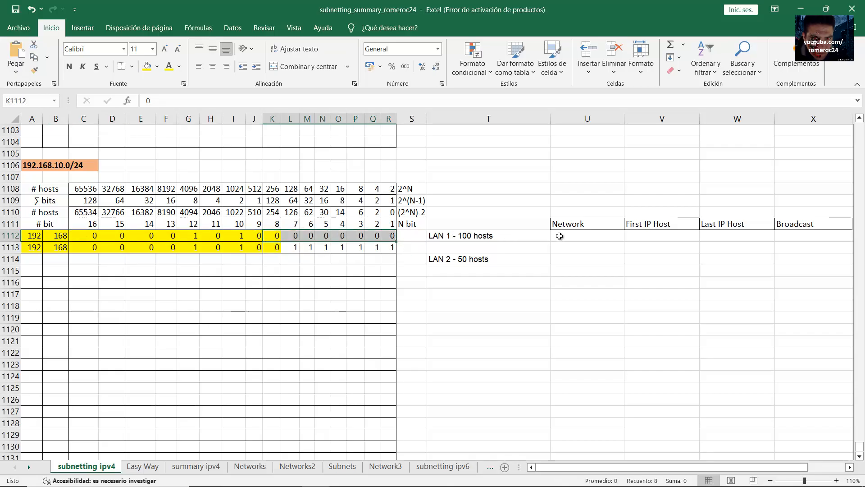
{"action": "left_click", "coordinate": [560, 236]}
Check row 1112's octets and enter 192.168.10.0/25 in LAN 1's Network cell U1112
{"action": "type", "text": "192.168.10.0/"}
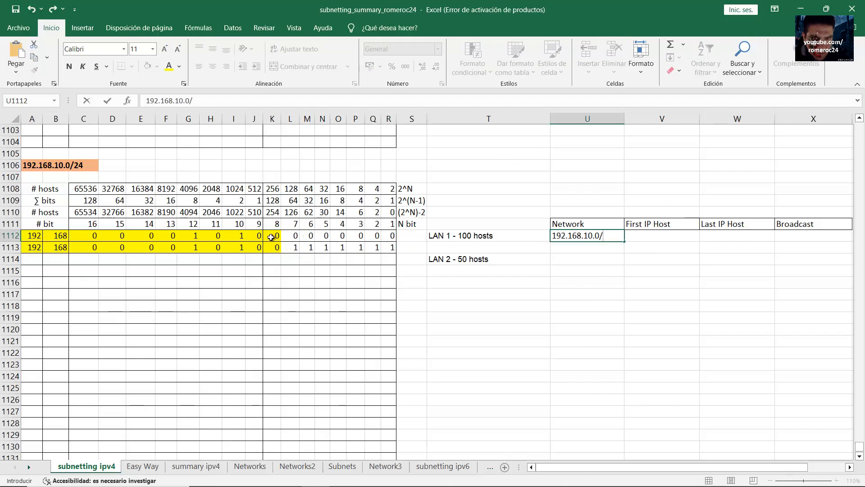
{"action": "left_click_drag", "start_coordinate": [274, 237], "coordinate": [18, 236]}
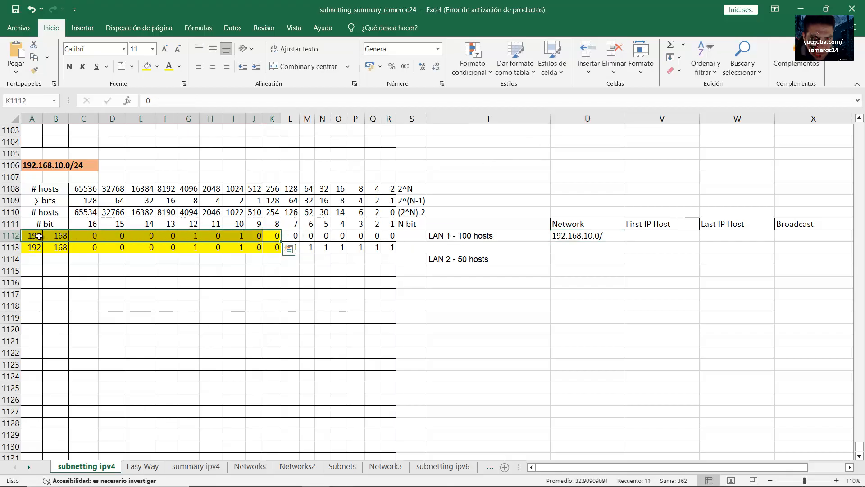
{"action": "left_click", "coordinate": [33, 235]}
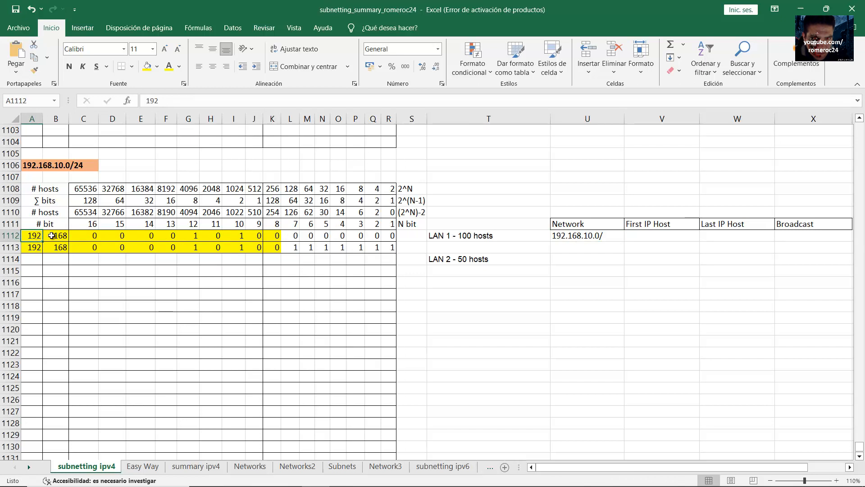
{"action": "left_click", "coordinate": [53, 235]}
{"action": "left_click_drag", "start_coordinate": [77, 235], "coordinate": [256, 235]}
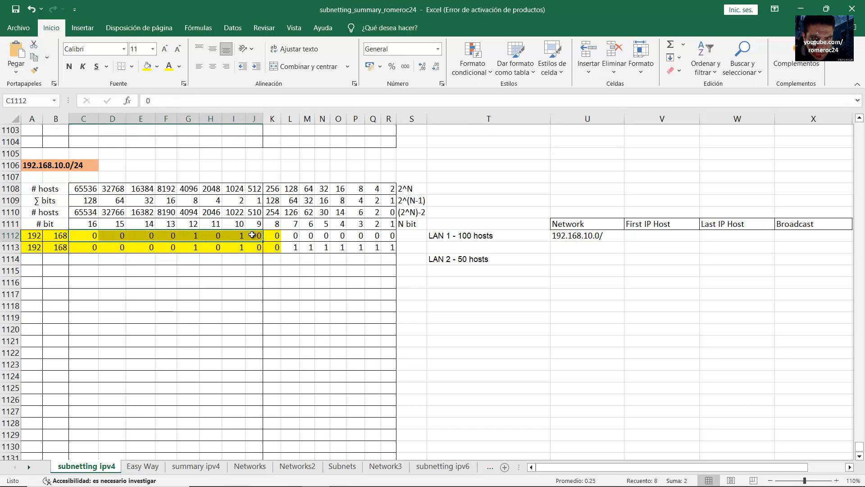
{"action": "left_click", "coordinate": [274, 235]}
{"action": "left_click", "coordinate": [619, 236]}
{"action": "type", "text": "192.168.10.0/"}
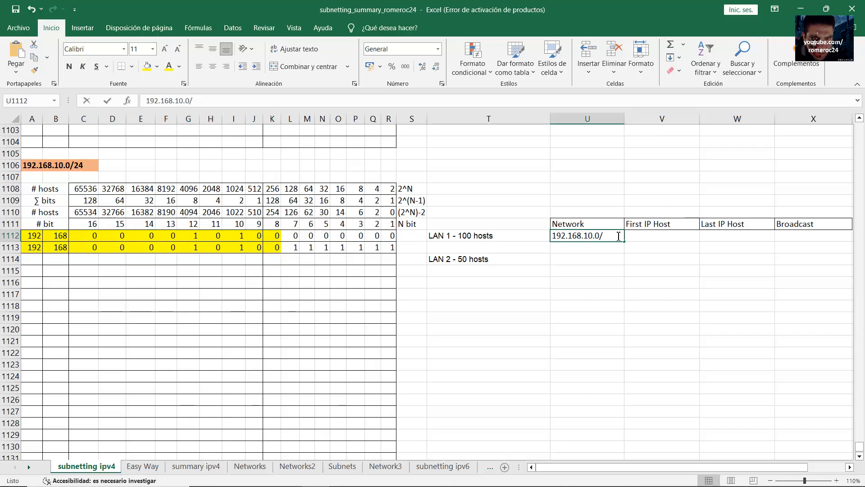
{"action": "type", "text": "25"}
{"action": "key", "text": "Return"}
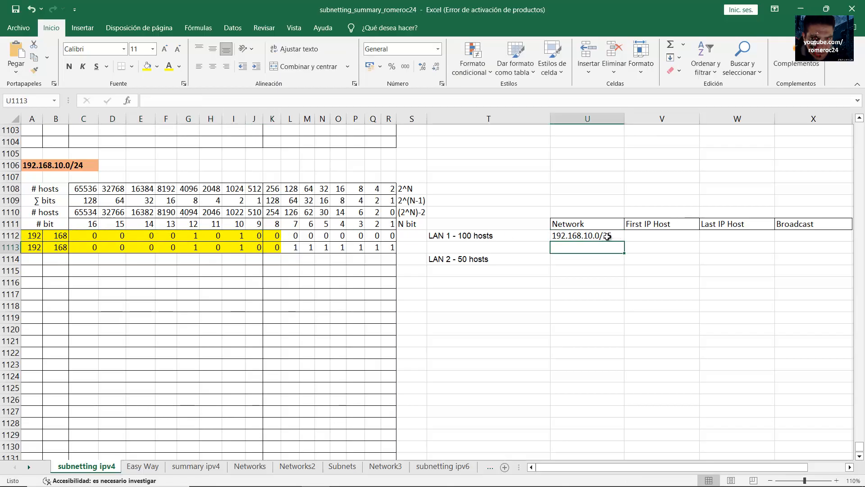
Review row 1113's bits and sum the host bit weights L1109:R1109 to 127
{"action": "left_click_drag", "start_coordinate": [36, 248], "coordinate": [384, 249]}
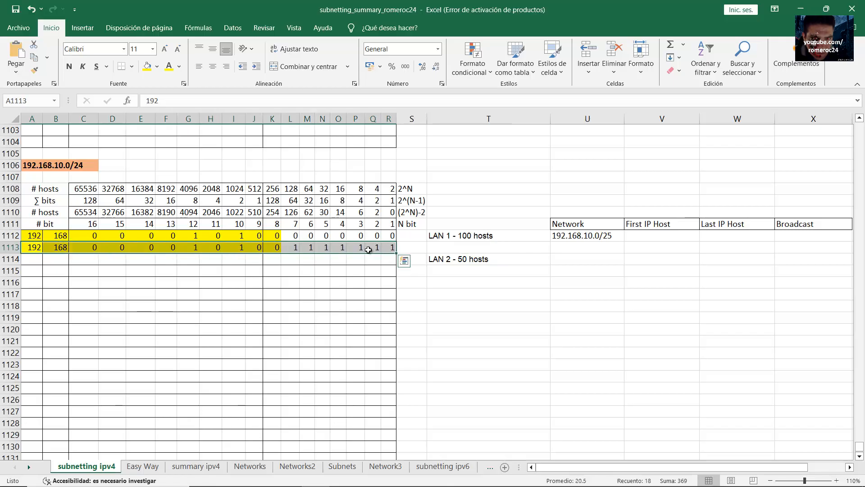
{"action": "left_click", "coordinate": [36, 248]}
{"action": "left_click", "coordinate": [53, 247]}
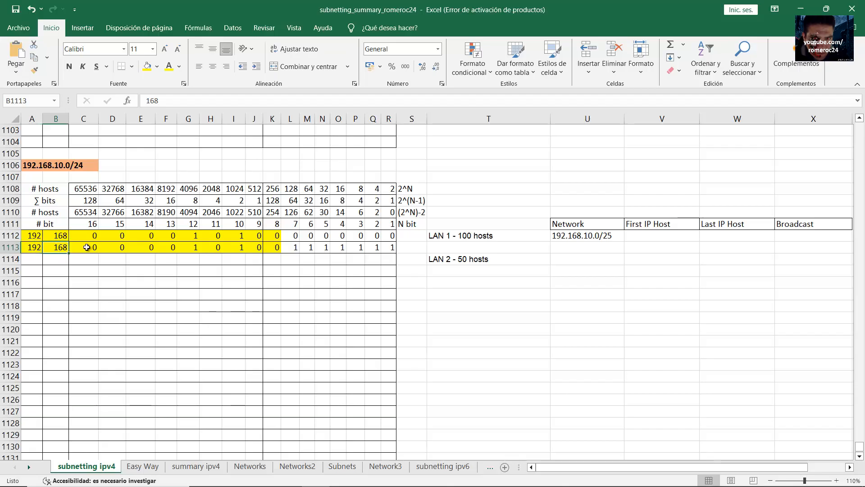
{"action": "left_click", "coordinate": [32, 250]}
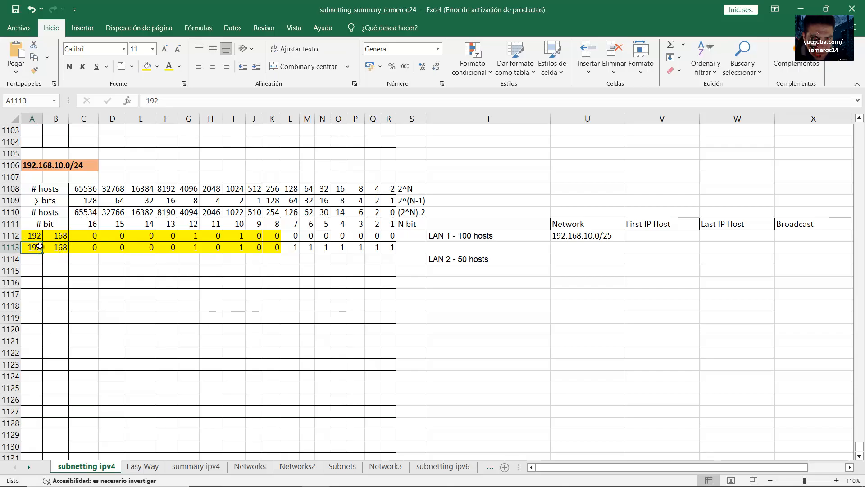
{"action": "left_click", "coordinate": [56, 248]}
{"action": "left_click_drag", "start_coordinate": [71, 251], "coordinate": [391, 247]}
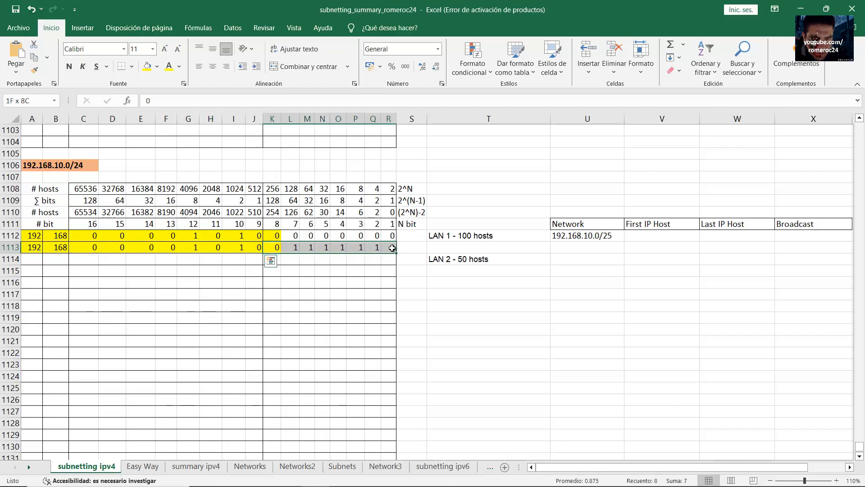
{"action": "left_click", "coordinate": [292, 246]}
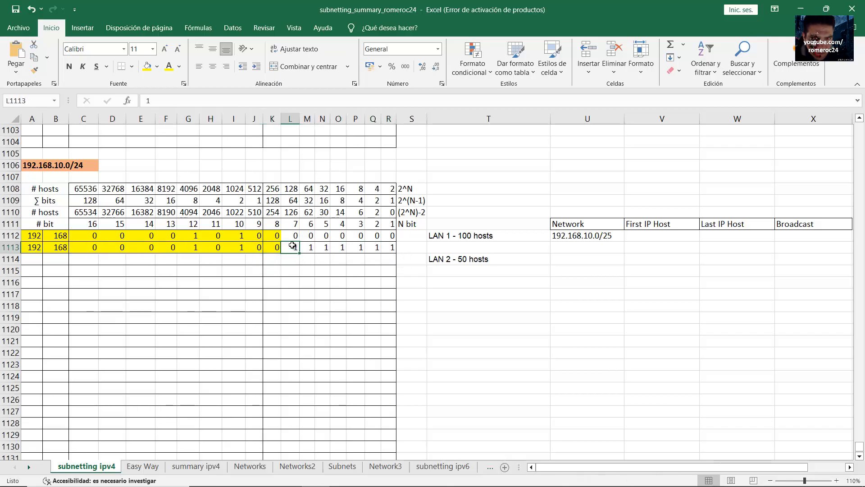
{"action": "left_click_drag", "start_coordinate": [299, 248], "coordinate": [388, 246]}
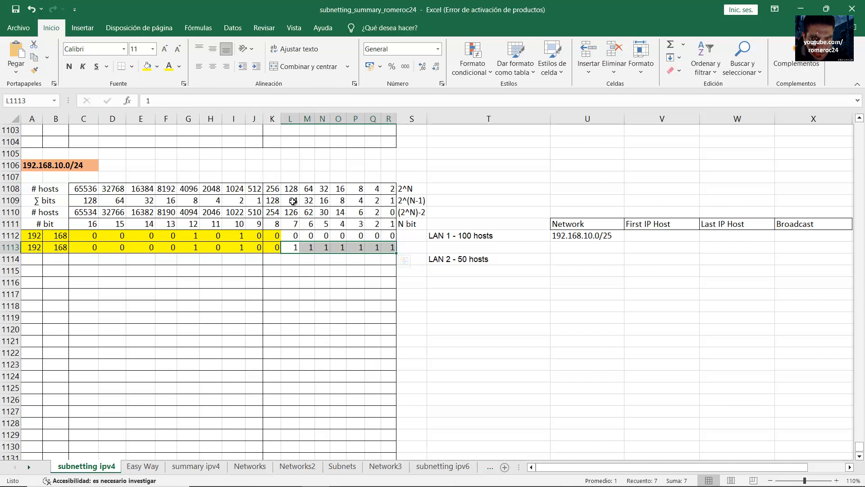
{"action": "left_click_drag", "start_coordinate": [290, 200], "coordinate": [388, 201]}
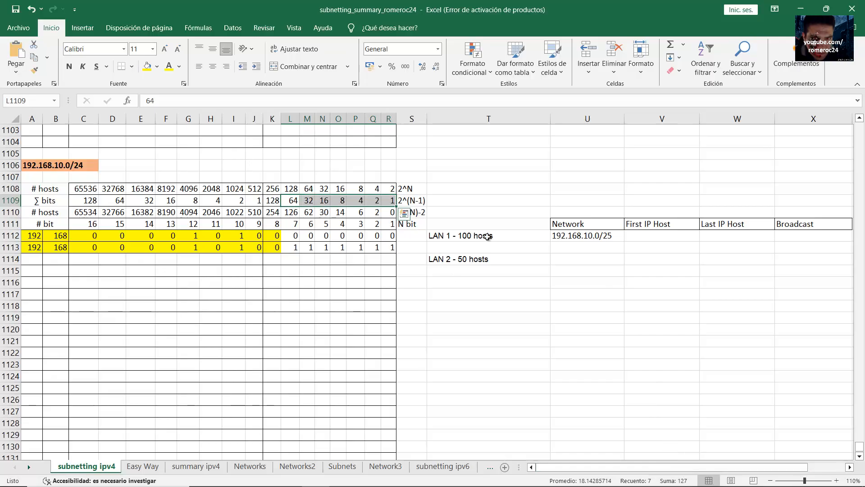
Enter 192.168.10.127/25 as LAN 1's Broadcast address in X1112
{"action": "left_click", "coordinate": [791, 233]}
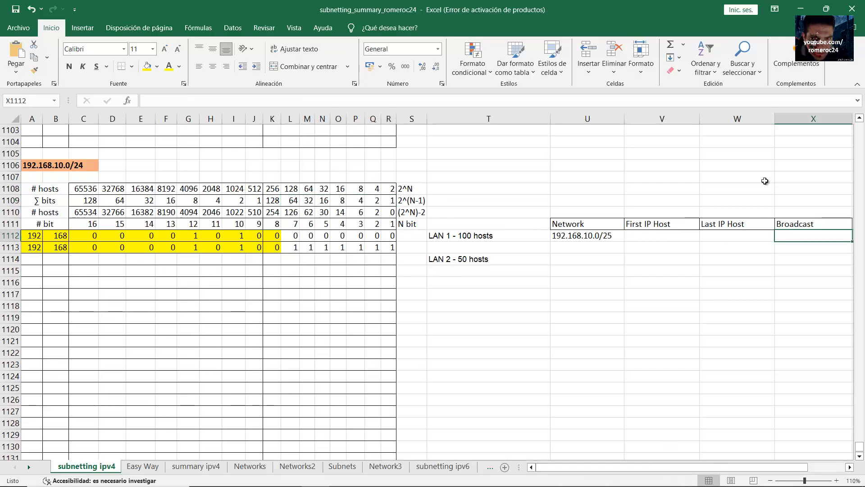
{"action": "type", "text": "192.168.10.127/"}
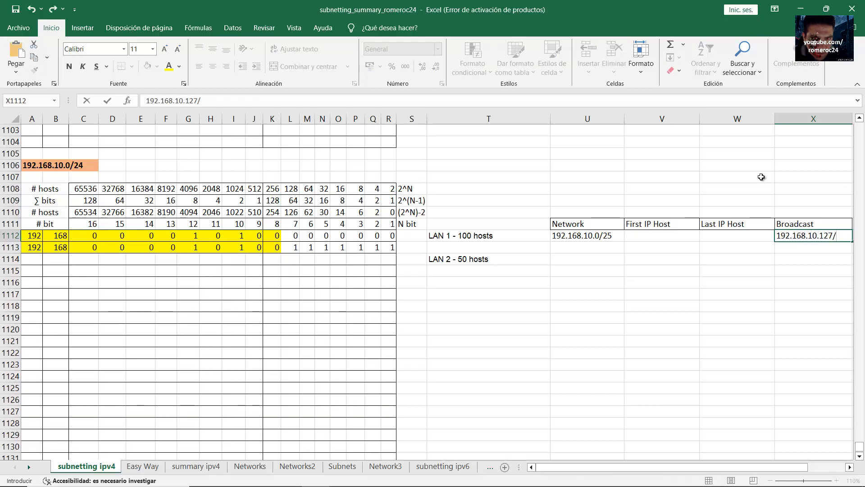
{"action": "type", "text": "25"}
{"action": "key", "text": "Return"}
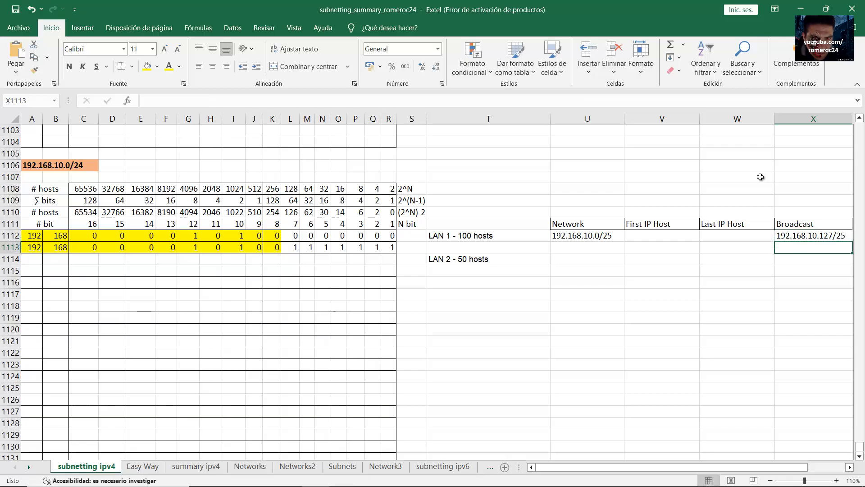
Enter 192.168.10.1/25 as LAN 1's First IP Host
{"action": "left_click_drag", "start_coordinate": [274, 250], "coordinate": [32, 252]}
{"action": "left_click", "coordinate": [599, 250]}
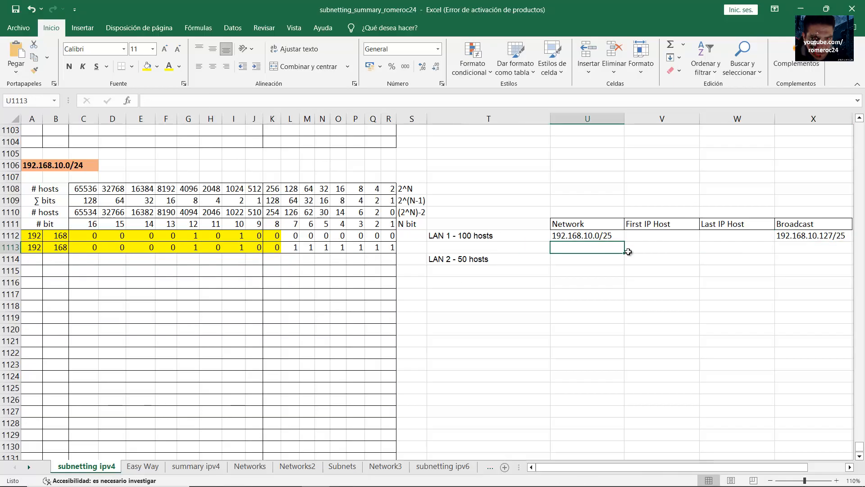
{"action": "left_click", "coordinate": [606, 237]}
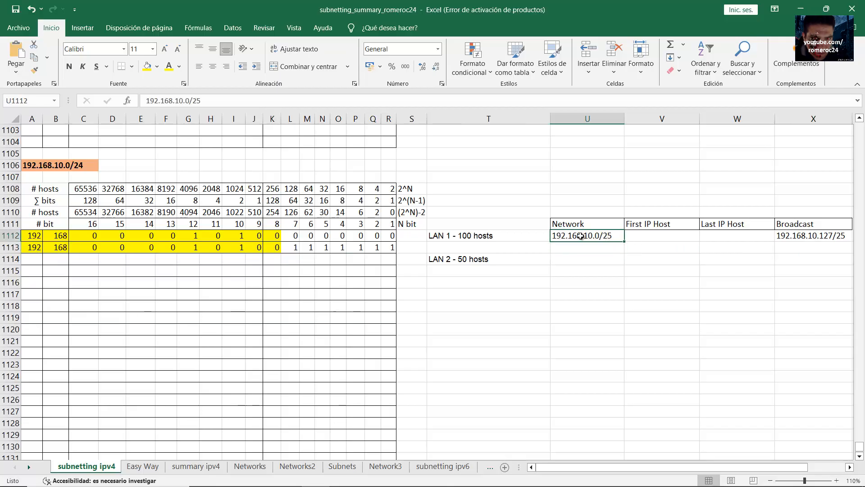
{"action": "left_click", "coordinate": [651, 235]}
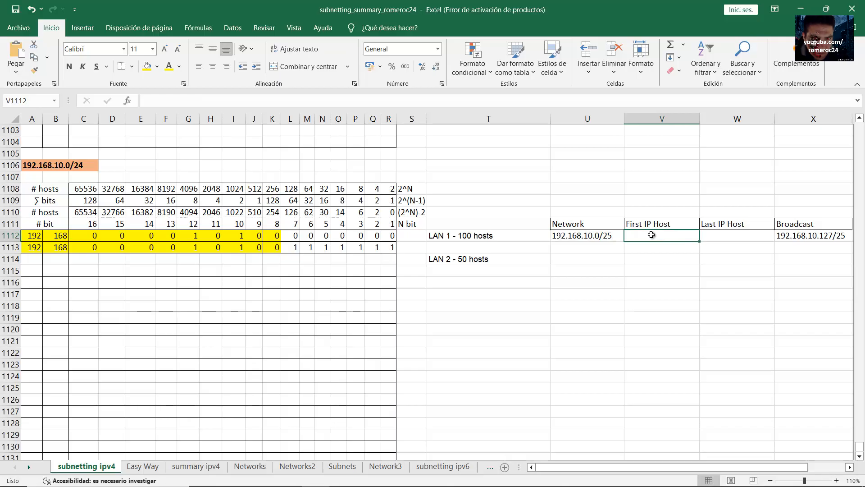
{"action": "type", "text": "1"}
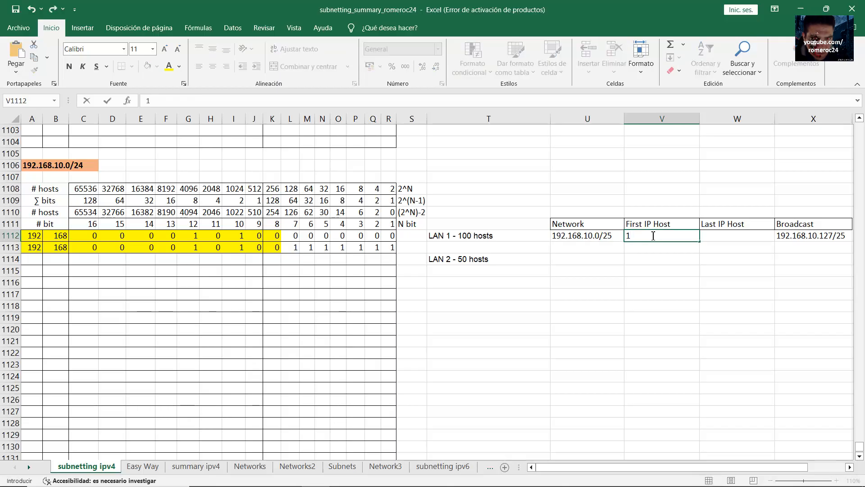
{"action": "type", "text": "92.168.10.1/25"}
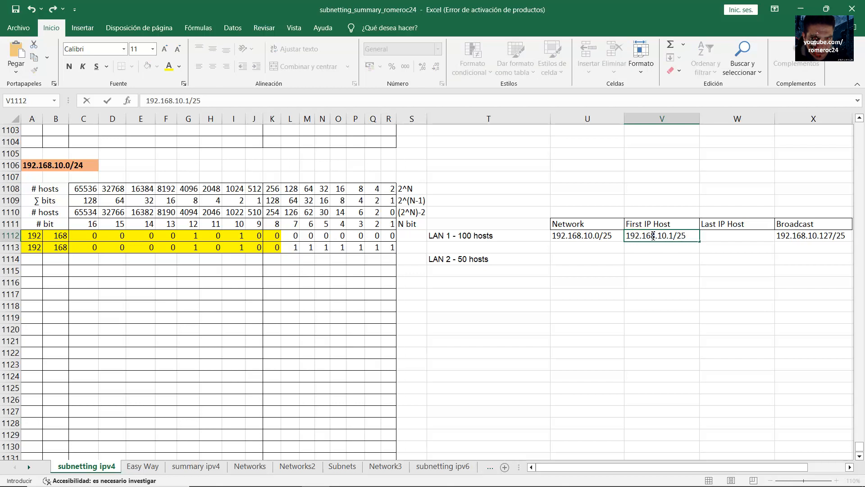
{"action": "key", "text": "Tab"}
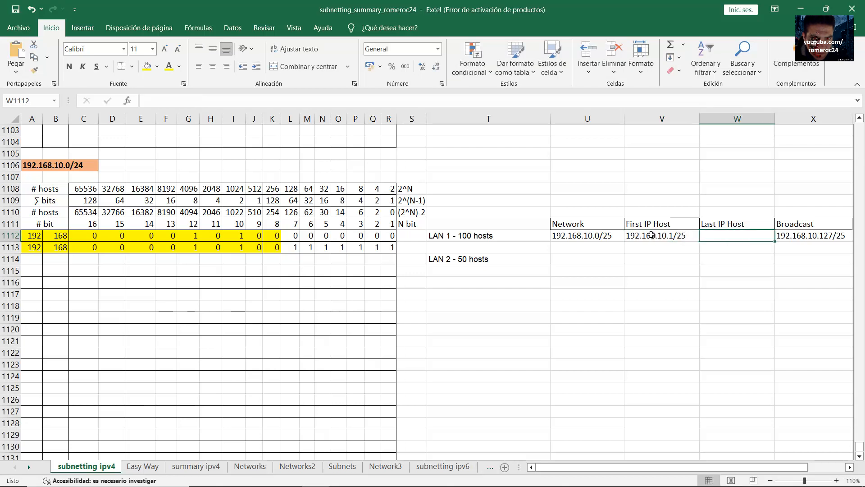
Enter 192.168.10.126/25 as LAN 1's Last IP Host
{"action": "left_click", "coordinate": [812, 239]}
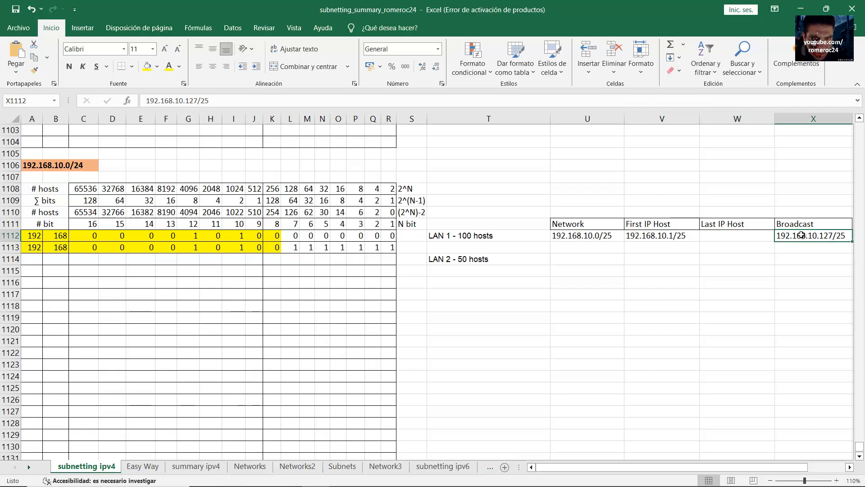
{"action": "left_click", "coordinate": [740, 237]}
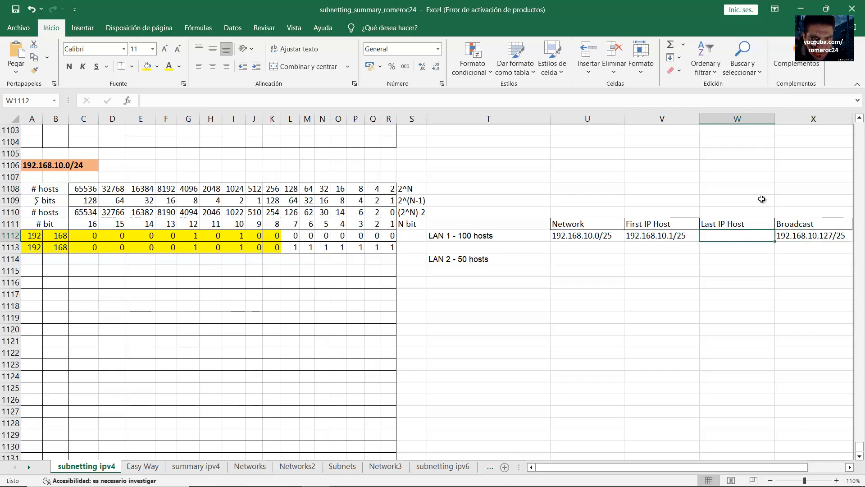
{"action": "type", "text": "192.168.10.126/25"}
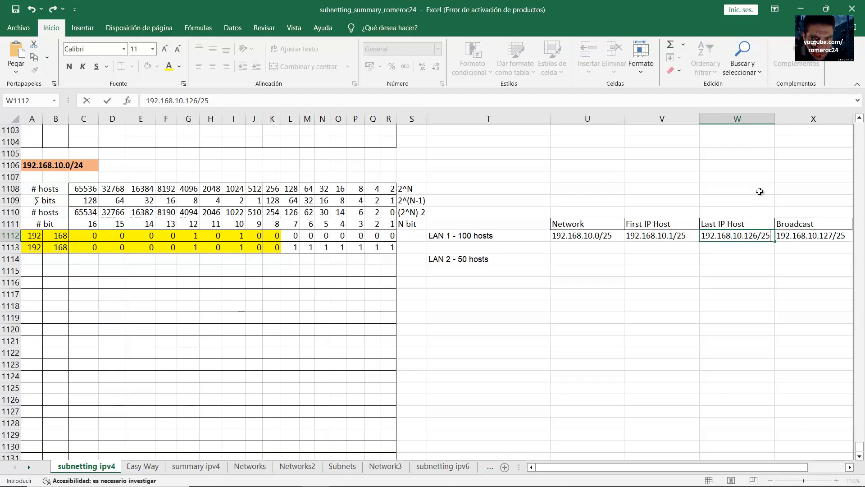
{"action": "key", "text": "Return"}
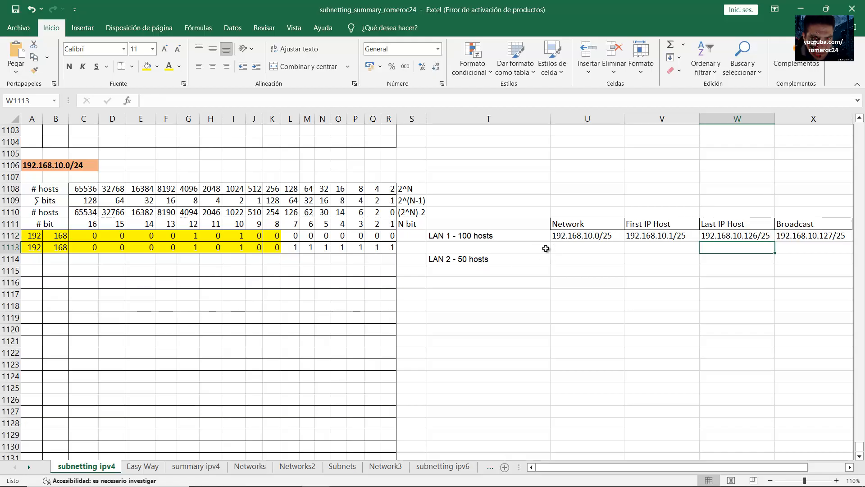
Review the bit patterns in rows 1112 and 1113
{"action": "left_click_drag", "start_coordinate": [390, 247], "coordinate": [31, 235]}
{"action": "left_click", "coordinate": [211, 247]}
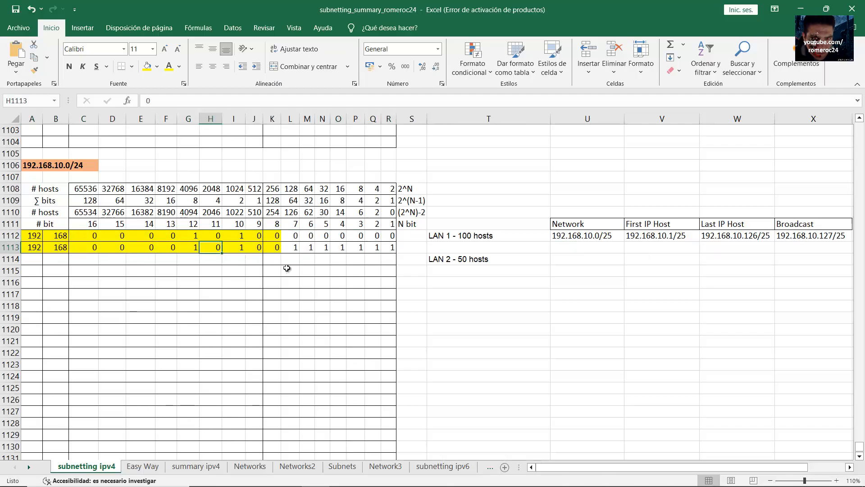
{"action": "mouse_move", "coordinate": [390, 247]}
{"action": "left_mouse_down"}
{"action": "mouse_move", "coordinate": [31, 247]}
{"action": "mouse_move", "coordinate": [385, 247]}
{"action": "left_mouse_up"}
{"action": "left_click", "coordinate": [141, 247]}
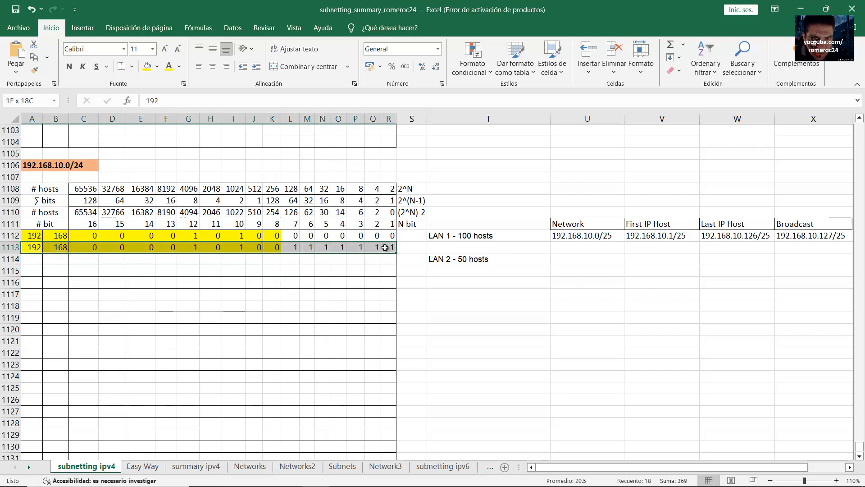
Starting at A1114, enter 192, 168 and the third-octet bits 00001010
{"action": "left_click", "coordinate": [31, 259]}
{"action": "type", "text": "192"}
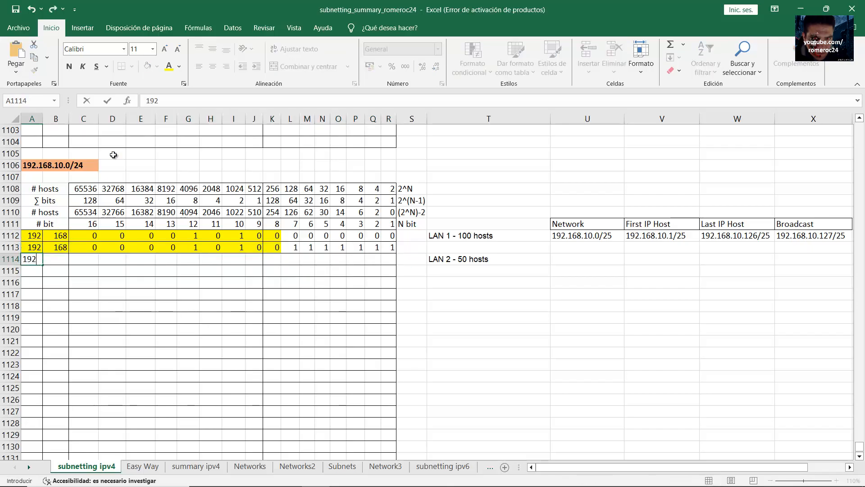
{"action": "key", "text": "Tab"}
{"action": "type", "text": "168"}
{"action": "key", "text": "Tab"}
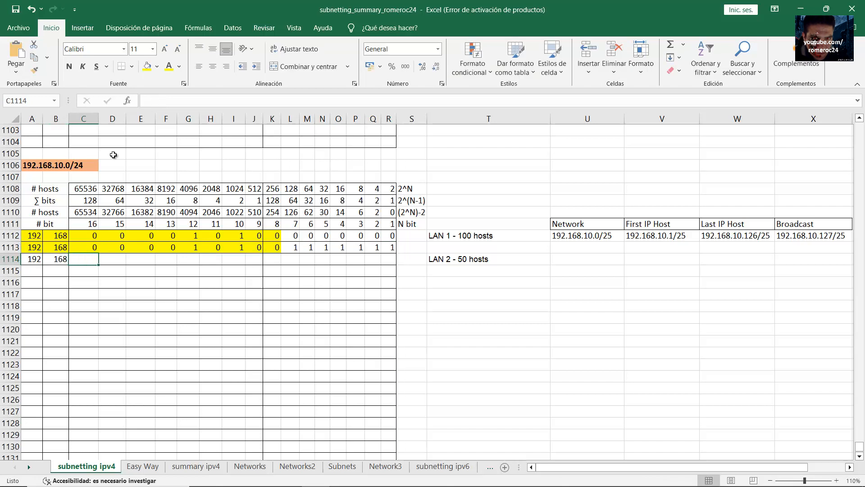
{"action": "type", "text": "0"}
{"action": "key", "text": "Tab"}
{"action": "type", "text": "0"}
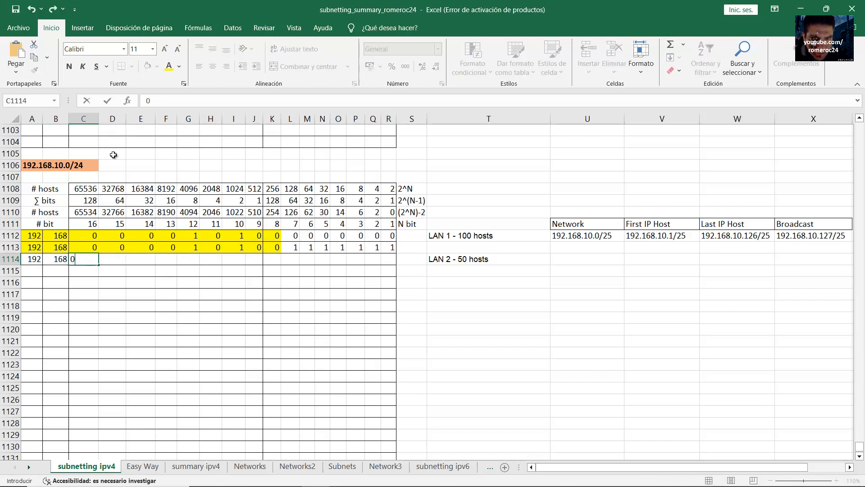
{"action": "key", "text": "Tab"}
{"action": "type", "text": "0"}
{"action": "key", "text": "Tab"}
{"action": "type", "text": "0"}
{"action": "key", "text": "Tab"}
{"action": "type", "text": "10"}
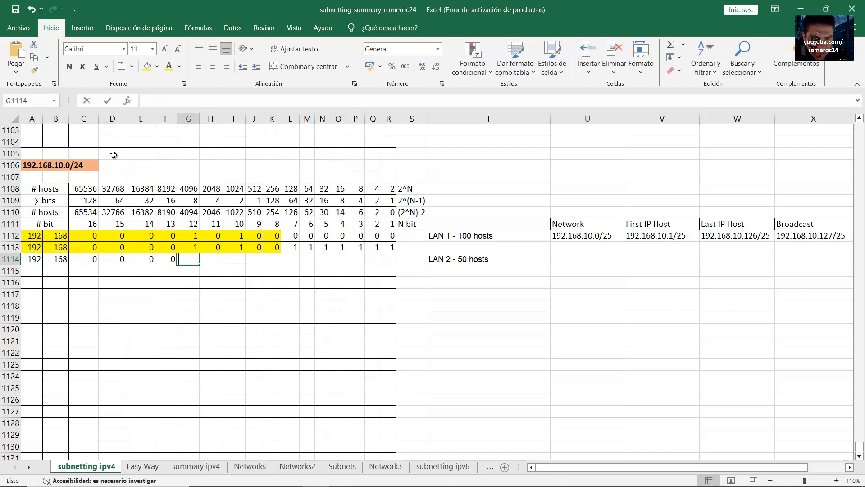
{"action": "key", "text": "Tab"}
{"action": "type", "text": "0"}
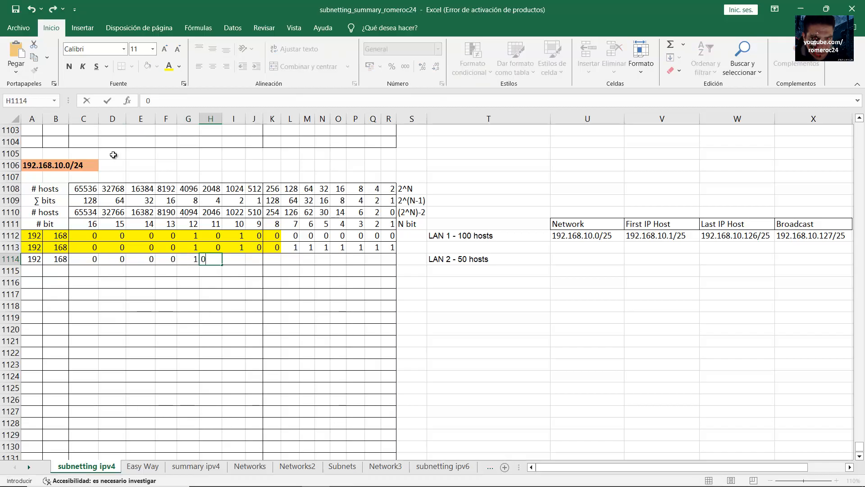
{"action": "key", "text": "Tab"}
{"action": "type", "text": "1"}
{"action": "key", "text": "Tab"}
{"action": "type", "text": "0"}
{"action": "key", "text": "Tab"}
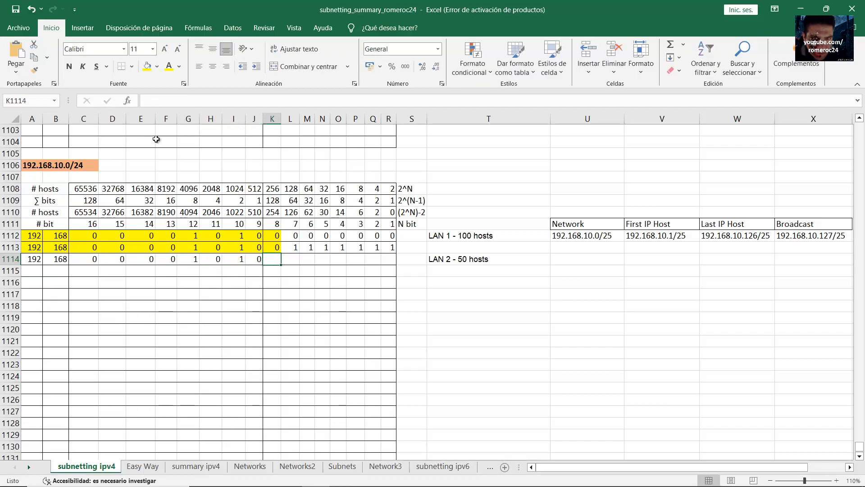
Enter the fourth-octet bits 10000000 to complete row 1114
{"action": "left_click_drag", "start_coordinate": [297, 248], "coordinate": [271, 261]}
{"action": "type", "text": "1"}
{"action": "key", "text": "Tab"}
{"action": "type", "text": "0"}
{"action": "key", "text": "Tab"}
{"action": "type", "text": "0"}
{"action": "key", "text": "Tab"}
{"action": "type", "text": "0"}
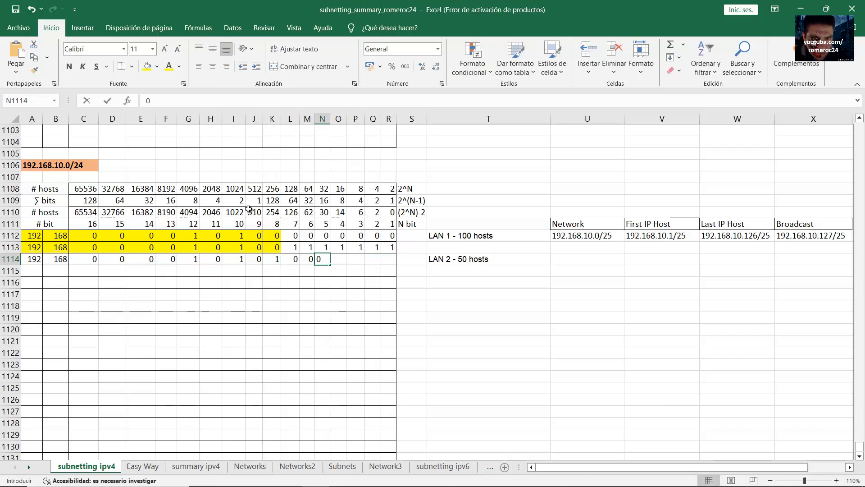
{"action": "key", "text": "Tab"}
{"action": "type", "text": "0"}
{"action": "key", "text": "Tab"}
{"action": "type", "text": "0"}
{"action": "key", "text": "Tab"}
{"action": "type", "text": "0"}
{"action": "key", "text": "Tab"}
{"action": "type", "text": "0"}
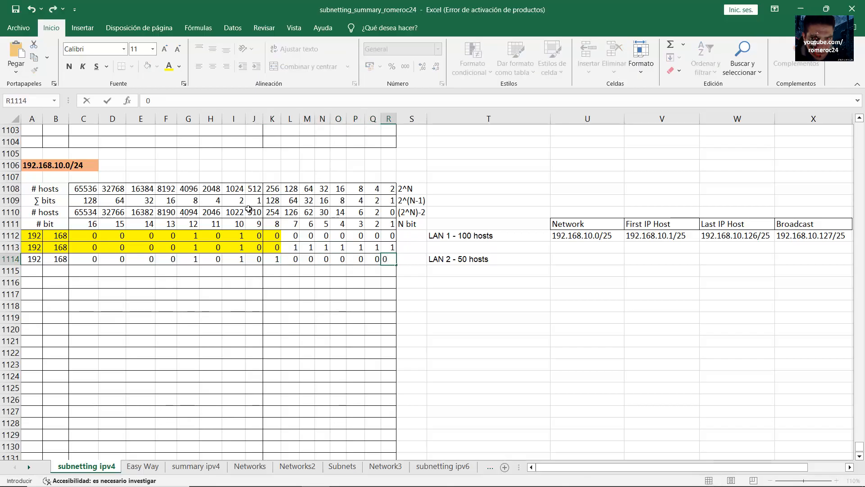
{"action": "key", "text": "Return"}
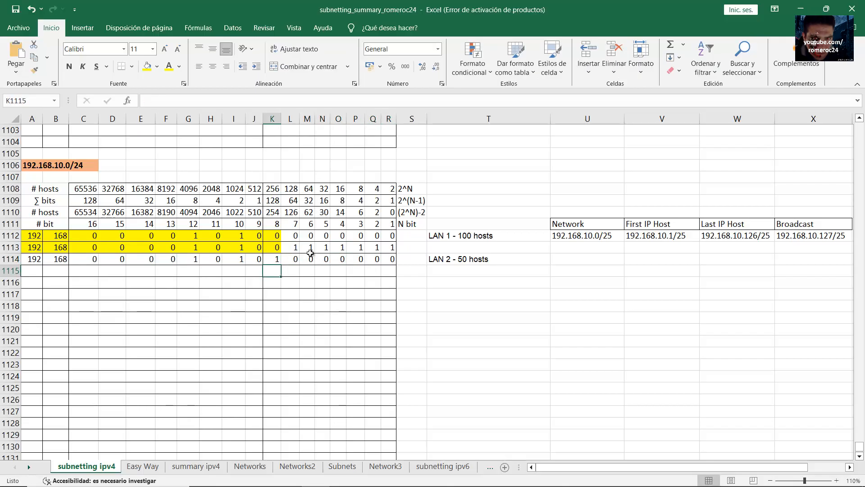
{"action": "left_click_drag", "start_coordinate": [293, 247], "coordinate": [388, 248]}
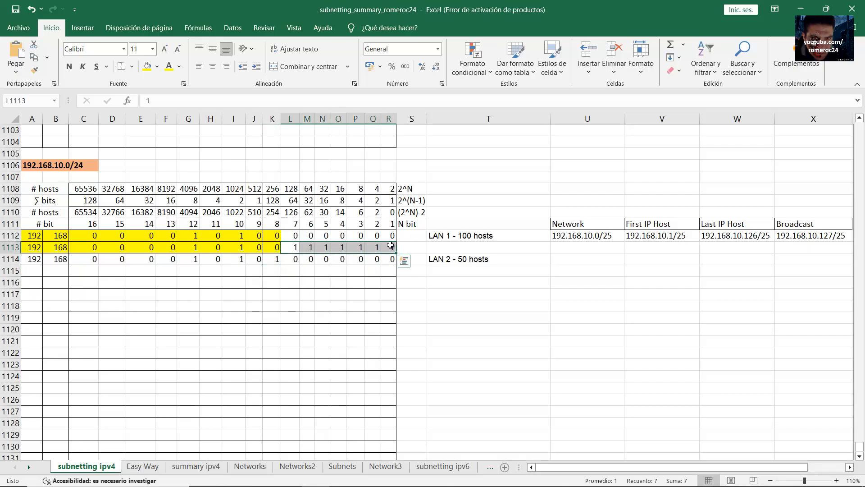
{"action": "left_click", "coordinate": [278, 260]}
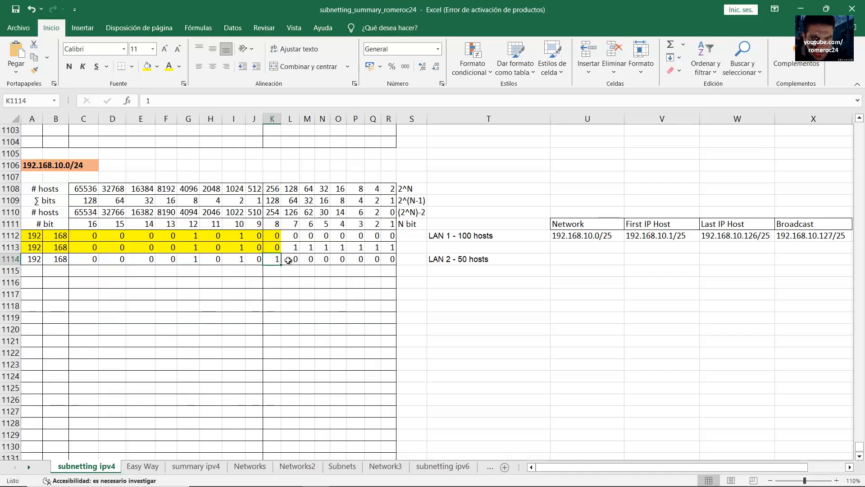
{"action": "left_click", "coordinate": [297, 259]}
{"action": "left_click_drag", "start_coordinate": [300, 259], "coordinate": [387, 259]}
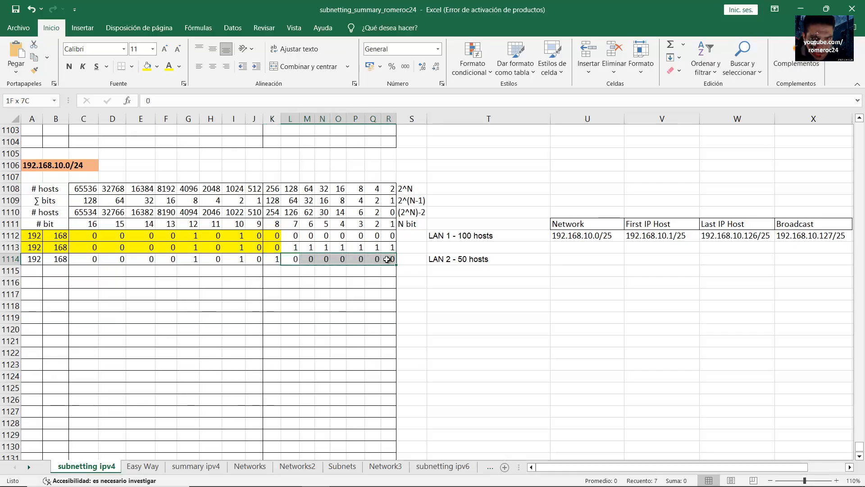
{"action": "left_click_drag", "start_coordinate": [387, 259], "coordinate": [387, 260]}
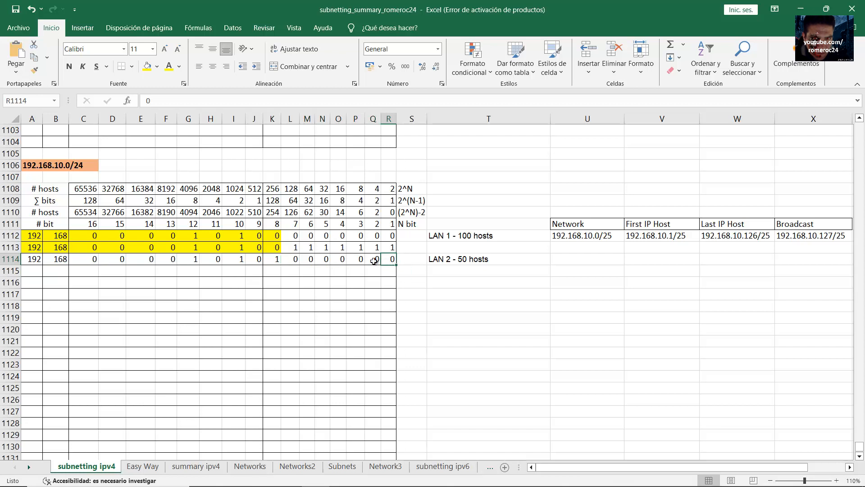
{"action": "left_click_drag", "start_coordinate": [374, 260], "coordinate": [275, 260]}
{"action": "left_click", "coordinate": [308, 261]}
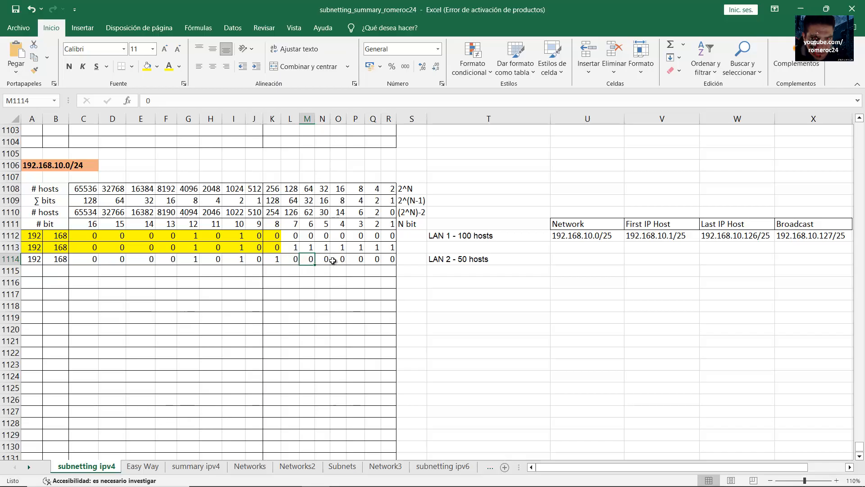
{"action": "left_click_drag", "start_coordinate": [34, 260], "coordinate": [391, 262]}
{"action": "left_click", "coordinate": [350, 260]}
{"action": "left_click", "coordinate": [497, 260]}
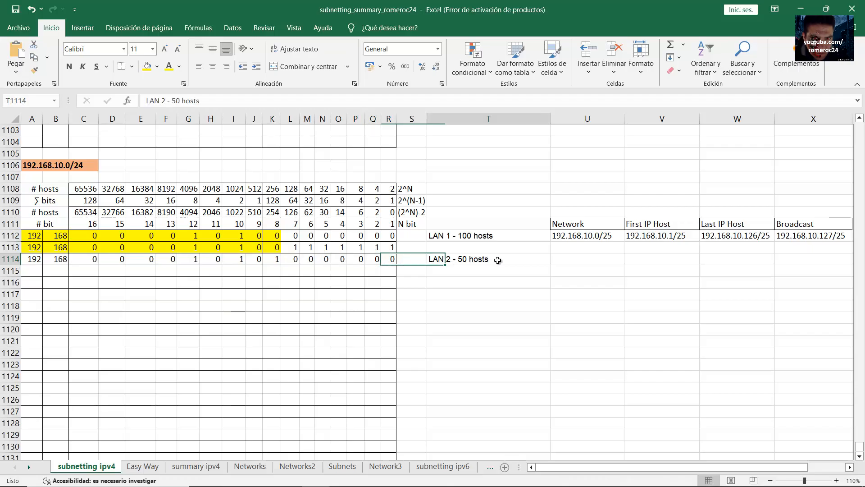
{"action": "left_click", "coordinate": [50, 213]}
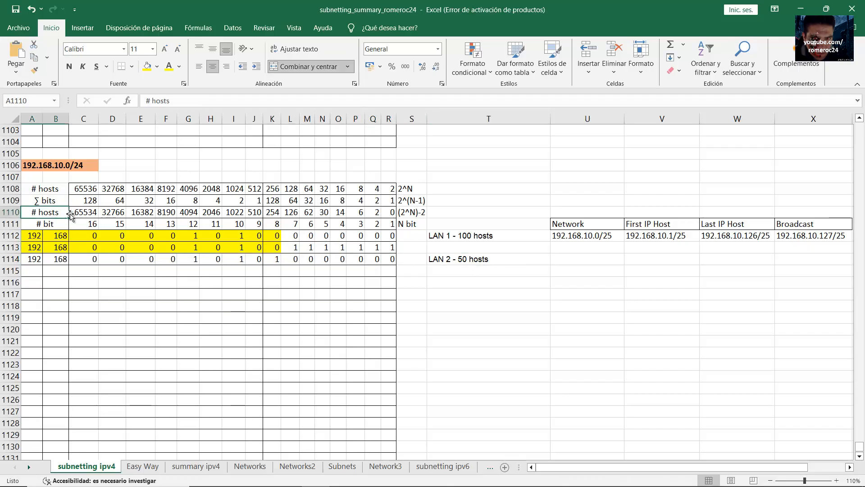
{"action": "left_click", "coordinate": [312, 212]}
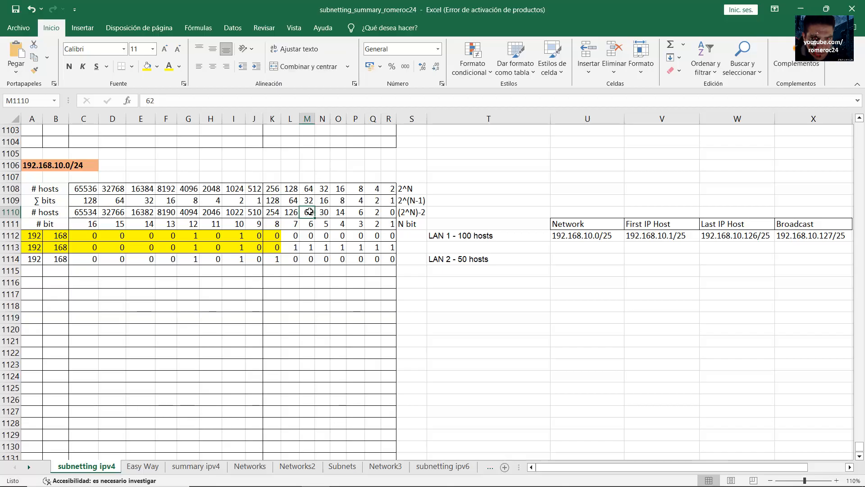
{"action": "left_click_drag", "start_coordinate": [309, 212], "coordinate": [32, 260]}
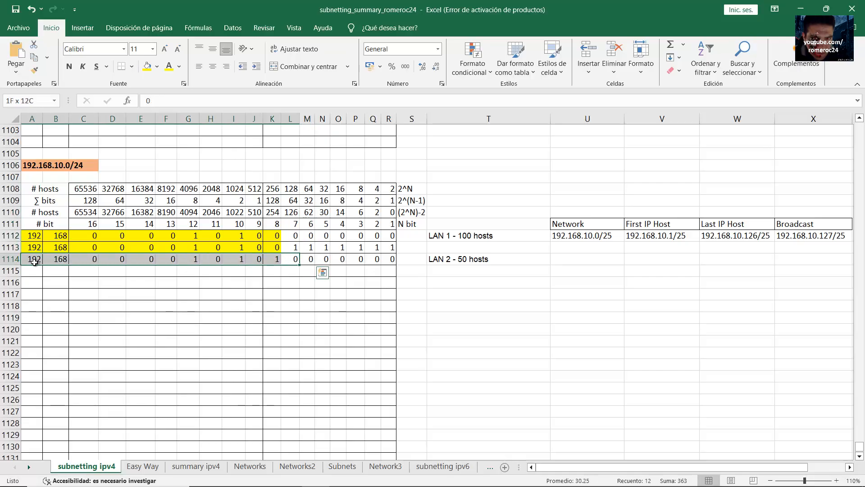
Shade row 1114's network bits A–L yellow and copy them down into row 1115
{"action": "left_click", "coordinate": [148, 67]}
{"action": "left_click", "coordinate": [320, 259]}
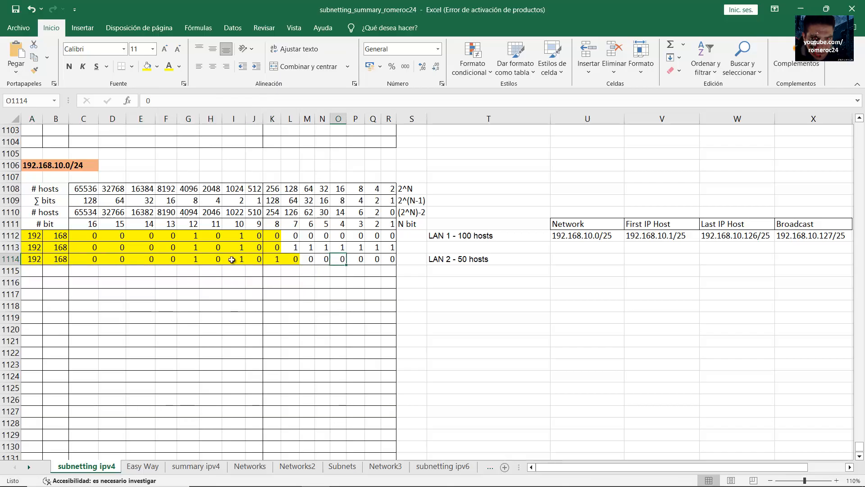
{"action": "left_click_drag", "start_coordinate": [293, 259], "coordinate": [27, 260]}
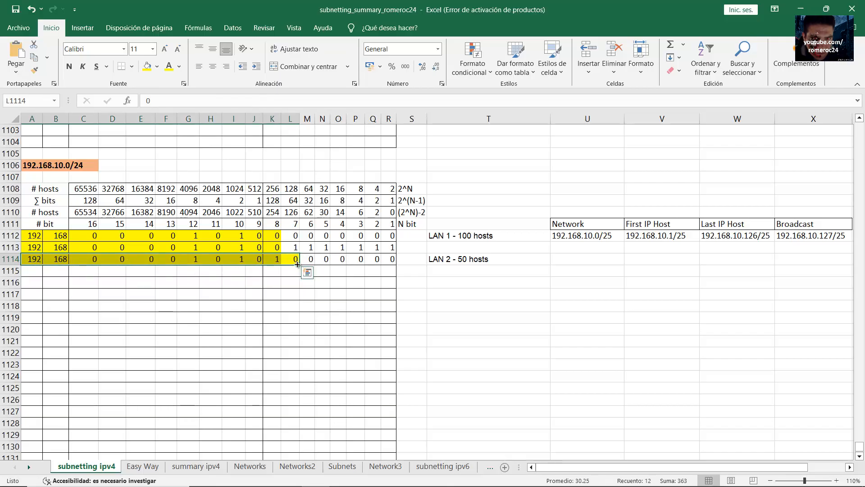
{"action": "left_click_drag", "start_coordinate": [297, 264], "coordinate": [299, 276]}
Enter six 1s in host bits M1115 through R1115, then review row 1114's bits
{"action": "left_click", "coordinate": [307, 270]}
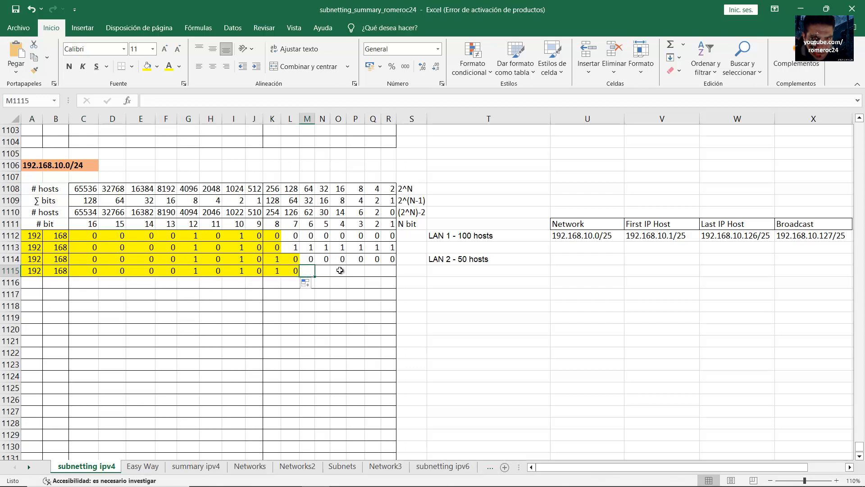
{"action": "type", "text": "1\t1\t1\t1\t1\t1"}
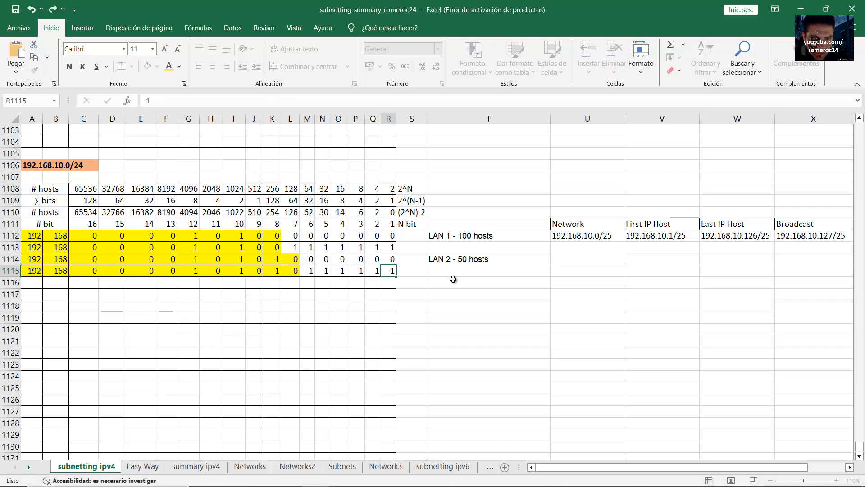
{"action": "key", "text": "Tab"}
{"action": "left_click", "coordinate": [432, 275]}
{"action": "left_click_drag", "start_coordinate": [395, 258], "coordinate": [34, 259]}
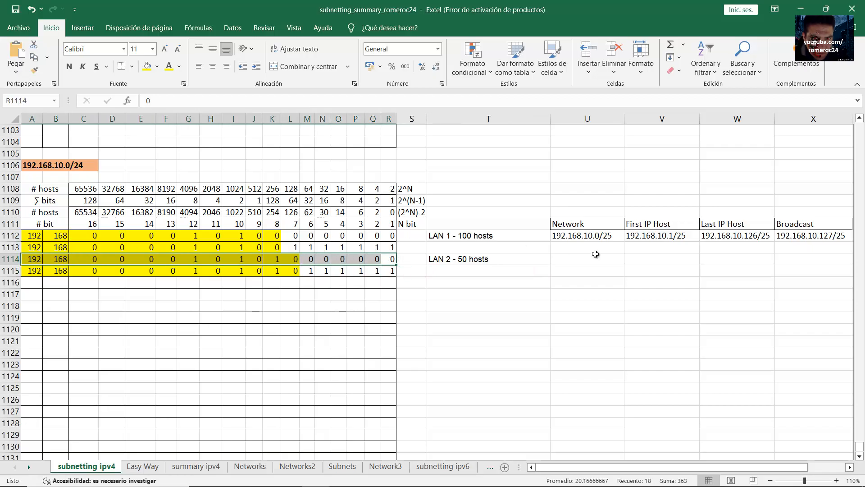
{"action": "left_click", "coordinate": [55, 259]}
{"action": "left_click_drag", "start_coordinate": [84, 259], "coordinate": [394, 260]}
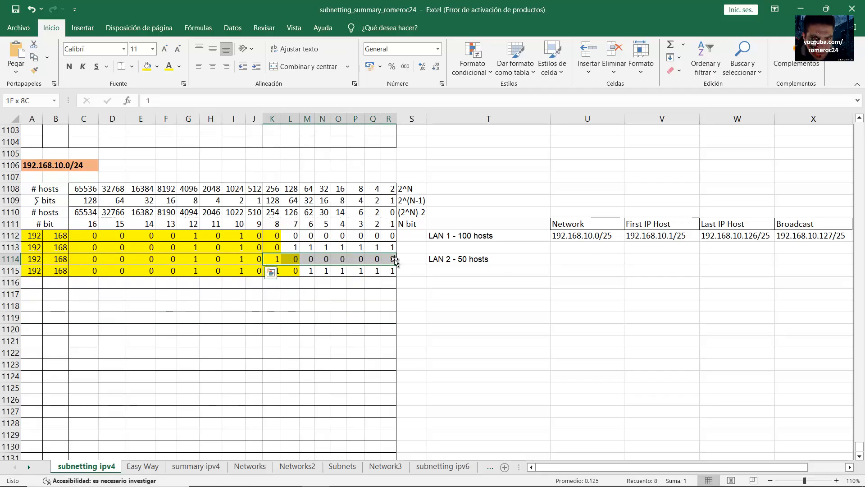
Type 192.168.10.128 into U1114, then edit the cell to append the /26 prefix
{"action": "left_click", "coordinate": [559, 259]}
{"action": "type", "text": "192.168.10.128/"}
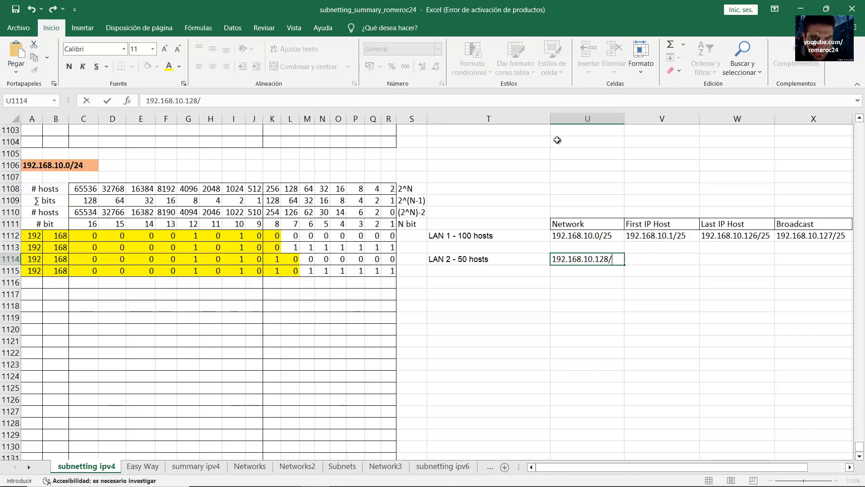
{"action": "left_click", "coordinate": [32, 260]}
{"action": "left_click", "coordinate": [55, 260]}
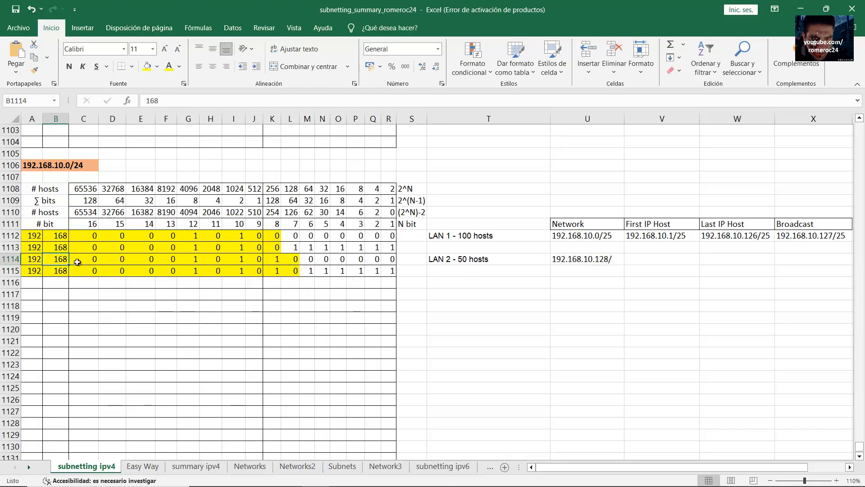
{"action": "left_click_drag", "start_coordinate": [77, 262], "coordinate": [290, 260]}
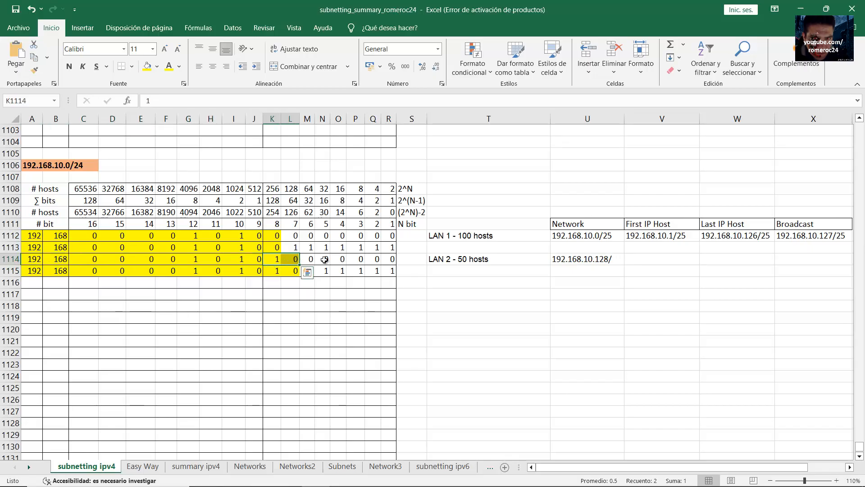
{"action": "double_click", "coordinate": [611, 260]}
{"action": "type", "text": "26"}
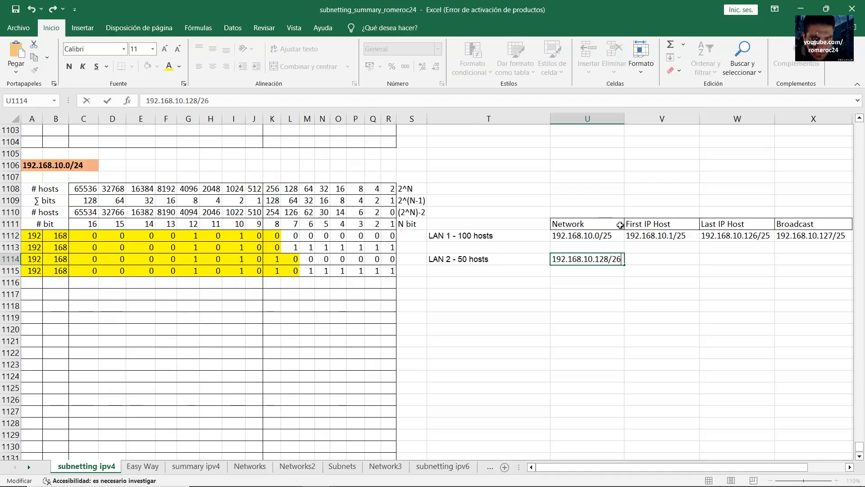
{"action": "key", "text": "Return"}
{"action": "left_click_drag", "start_coordinate": [28, 273], "coordinate": [384, 274]}
{"action": "left_click", "coordinate": [51, 271]}
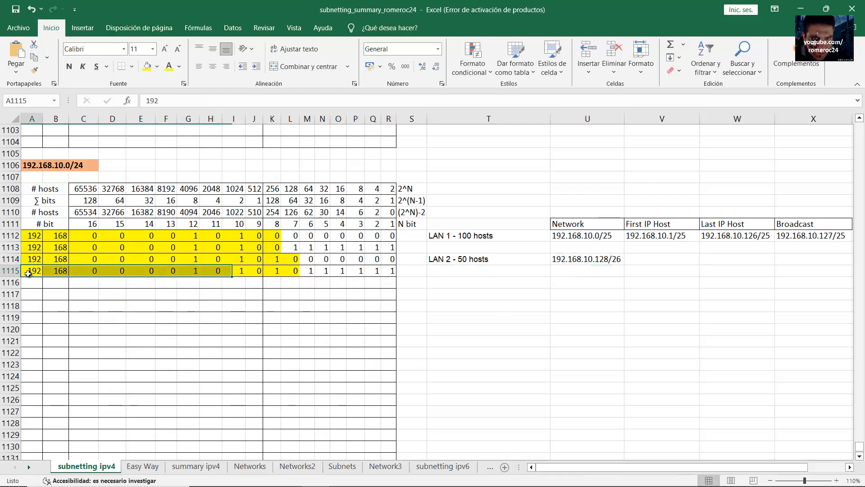
{"action": "left_click_drag", "start_coordinate": [79, 272], "coordinate": [261, 273]}
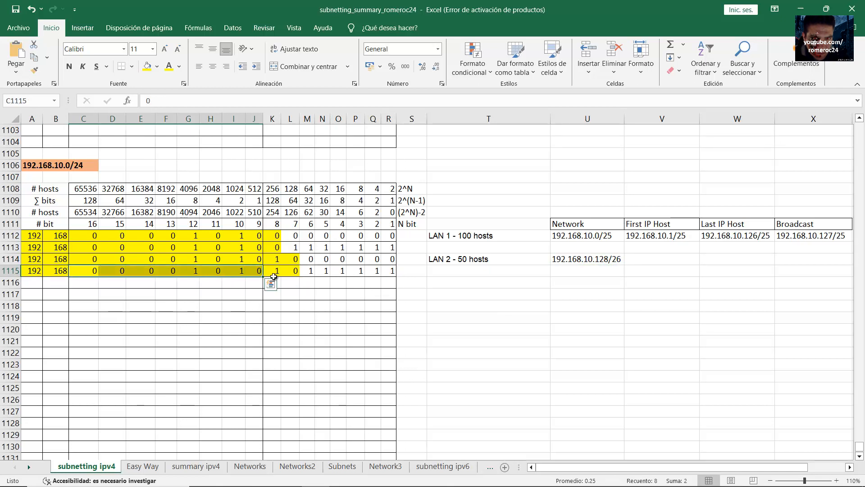
{"action": "left_click", "coordinate": [277, 271]}
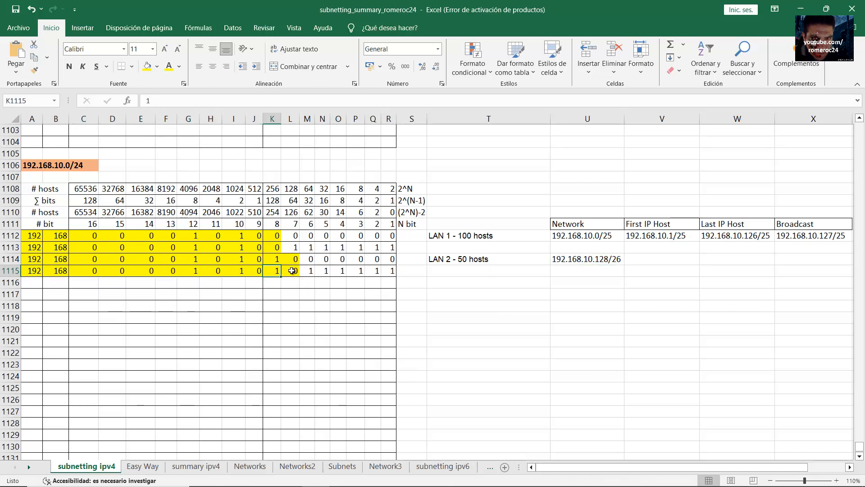
{"action": "left_click_drag", "start_coordinate": [310, 271], "coordinate": [389, 271]}
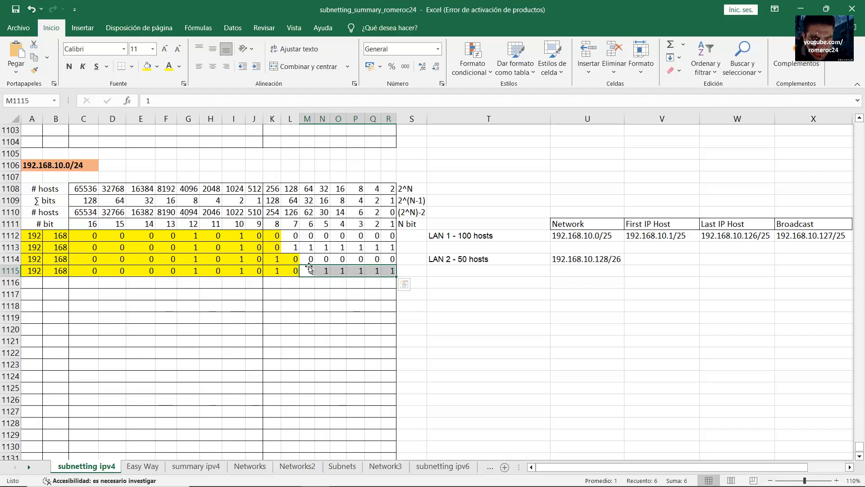
{"action": "left_click", "coordinate": [273, 201]}
{"action": "left_click_drag", "start_coordinate": [308, 202], "coordinate": [391, 203]}
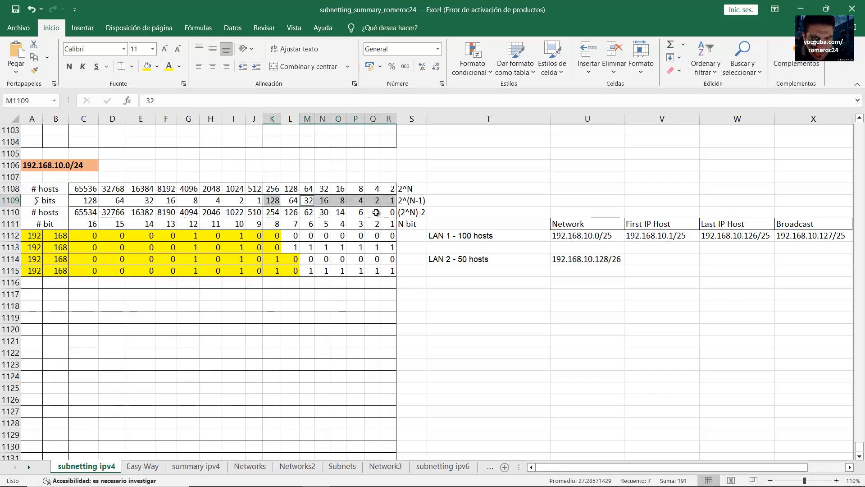
{"action": "left_click", "coordinate": [336, 272]}
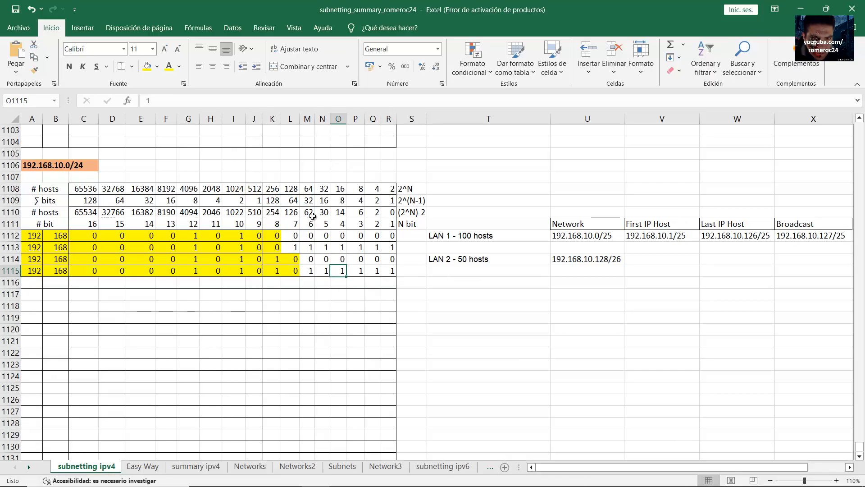
{"action": "left_click", "coordinate": [274, 201]}
{"action": "left_click_drag", "start_coordinate": [307, 200], "coordinate": [389, 202]}
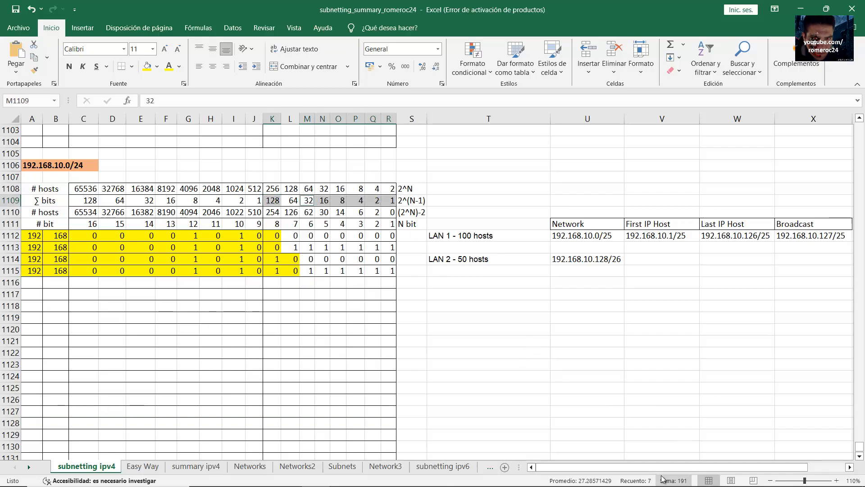
{"action": "left_click", "coordinate": [276, 269]}
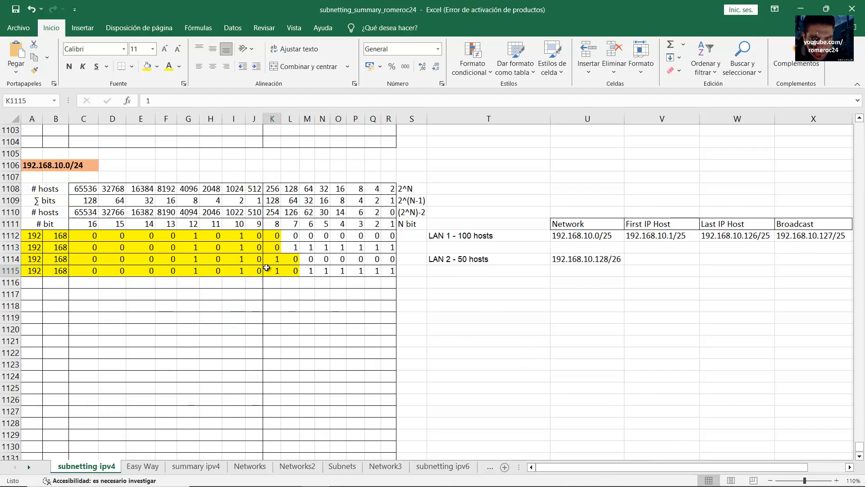
{"action": "left_click", "coordinate": [30, 274]}
{"action": "left_click", "coordinate": [58, 272]}
{"action": "left_click_drag", "start_coordinate": [89, 272], "coordinate": [390, 272]}
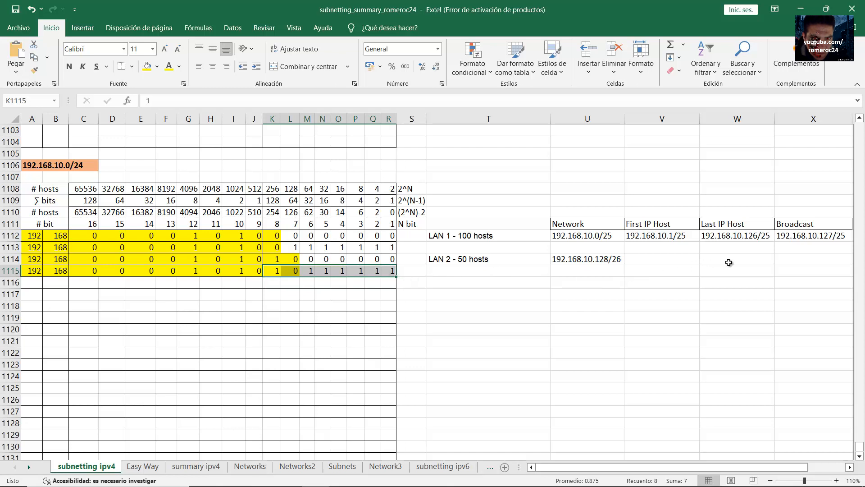
Enter LAN 2's broadcast address, 192.168.10.191/26
{"action": "left_click", "coordinate": [787, 258]}
{"action": "type", "text": "1"}
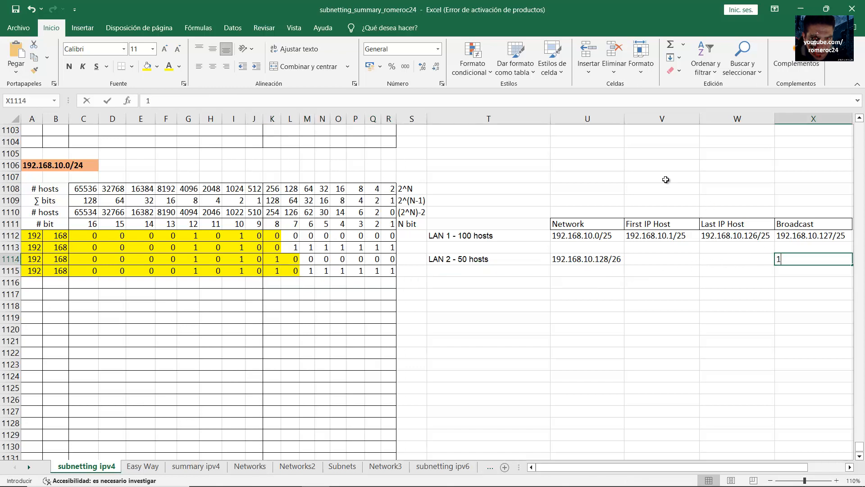
{"action": "type", "text": "92.168.10.191/26"}
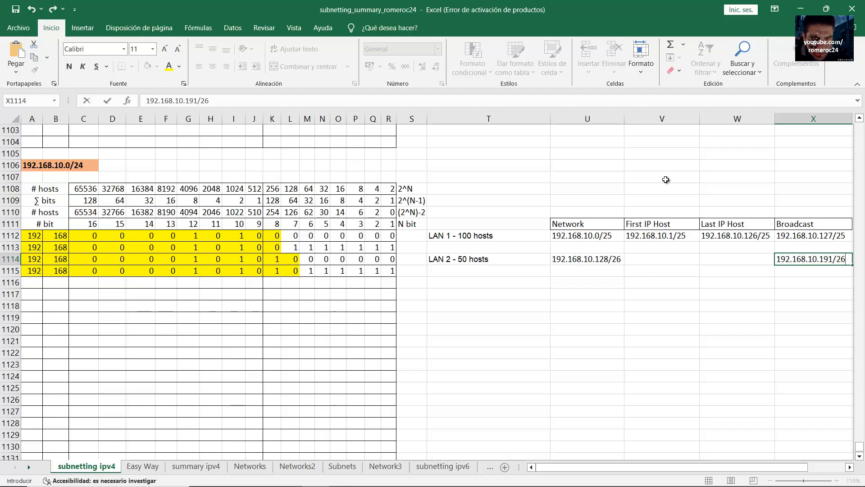
{"action": "key", "text": "Return"}
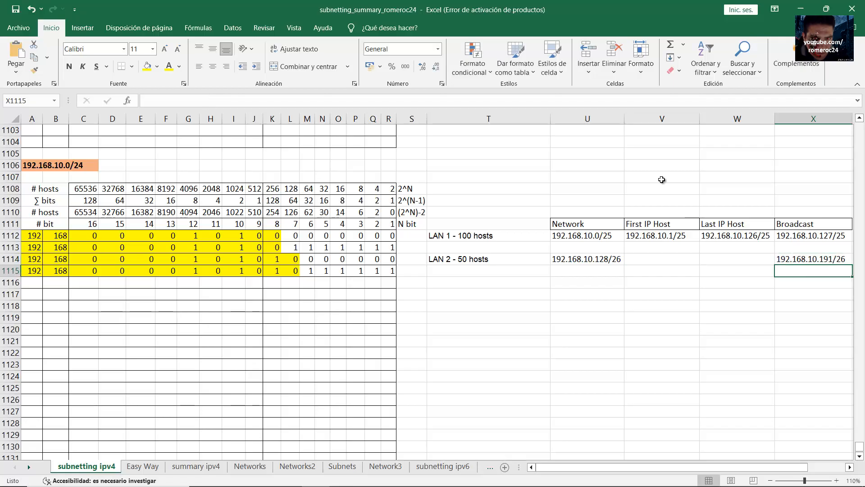
Cross-check LAN 2's network address against LAN 1's broadcast address
{"action": "left_click", "coordinate": [590, 260]}
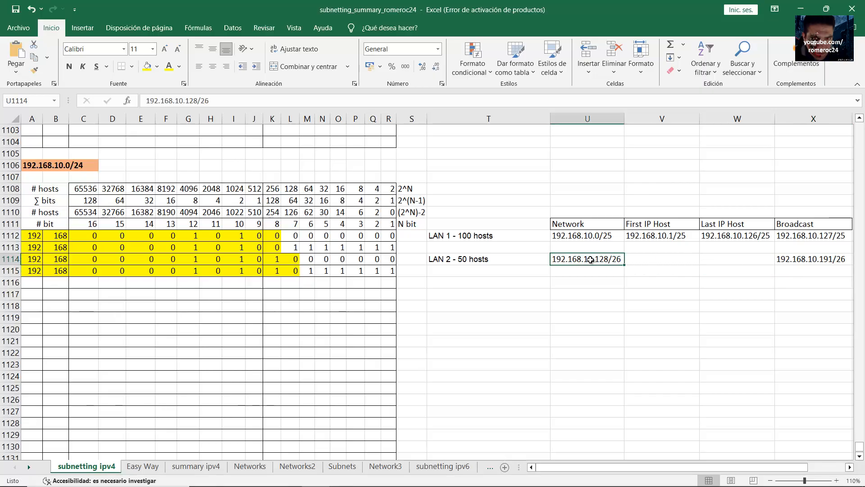
{"action": "left_click", "coordinate": [807, 236]}
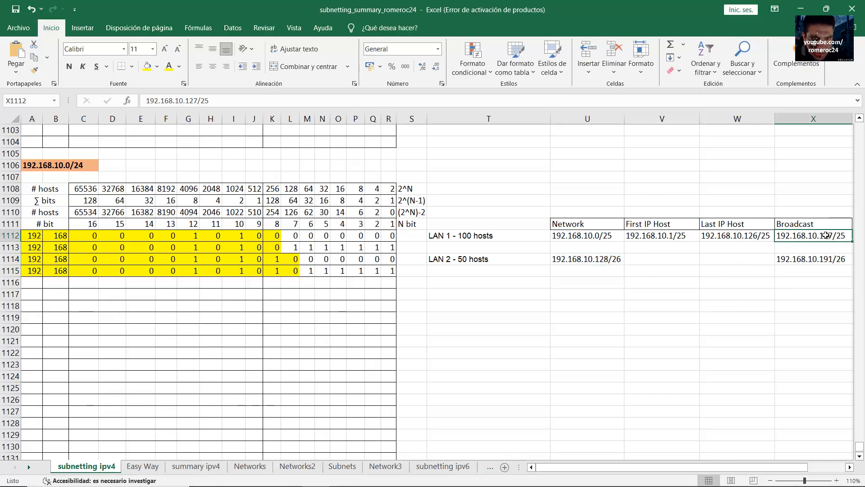
{"action": "left_click", "coordinate": [603, 262]}
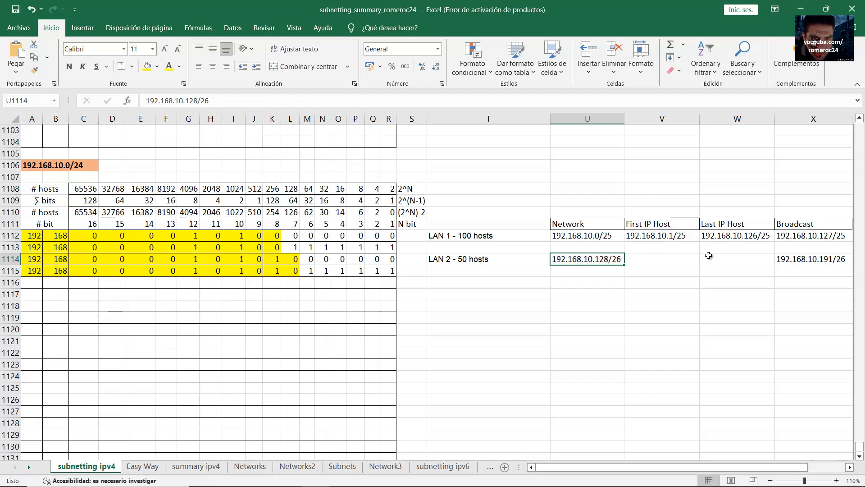
{"action": "left_click", "coordinate": [811, 236]}
{"action": "left_click", "coordinate": [621, 259]}
Enter LAN 2's first IP host as 192.168.10.129/26
{"action": "left_click", "coordinate": [648, 259]}
{"action": "left_click", "coordinate": [613, 260]}
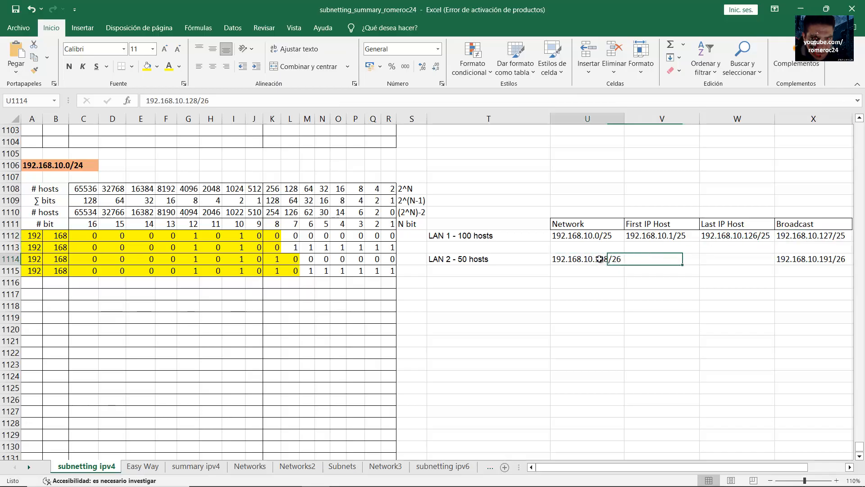
{"action": "left_click", "coordinate": [654, 258]}
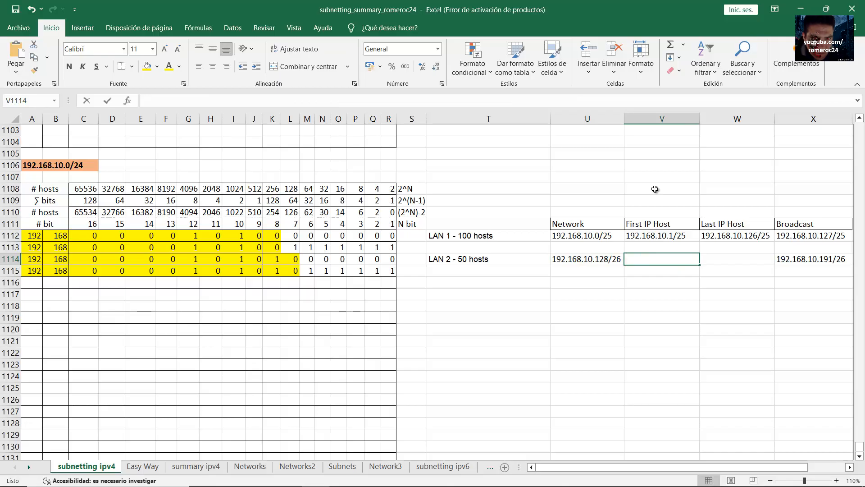
{"action": "type", "text": "192.168.10."}
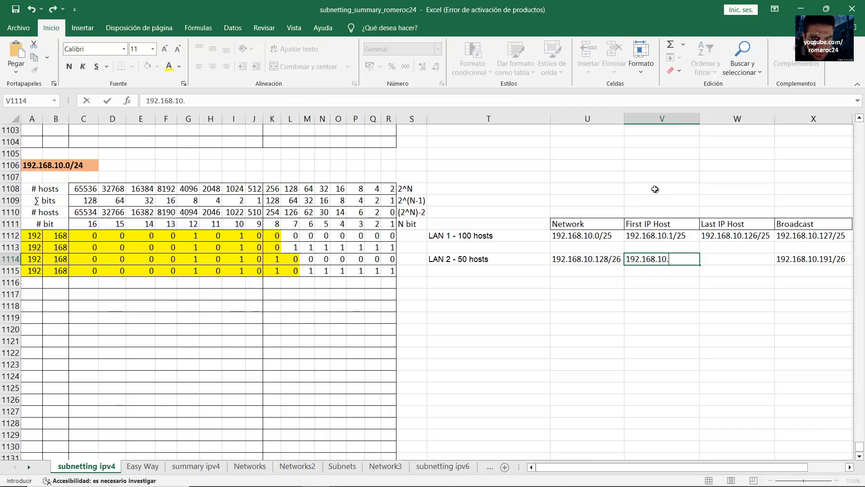
{"action": "type", "text": "129/26"}
{"action": "key", "text": "Return"}
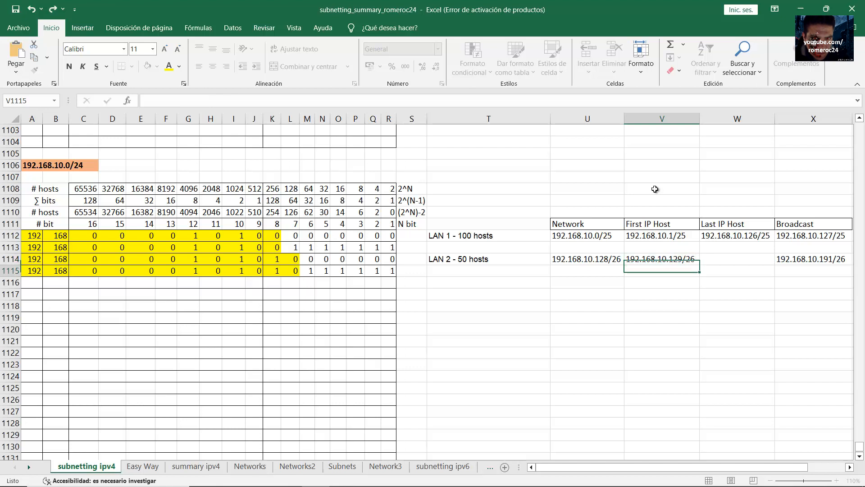
Enter LAN 2's last host 192.168.10.190/26, select the finished table and minimize Excel
{"action": "left_click", "coordinate": [686, 260]}
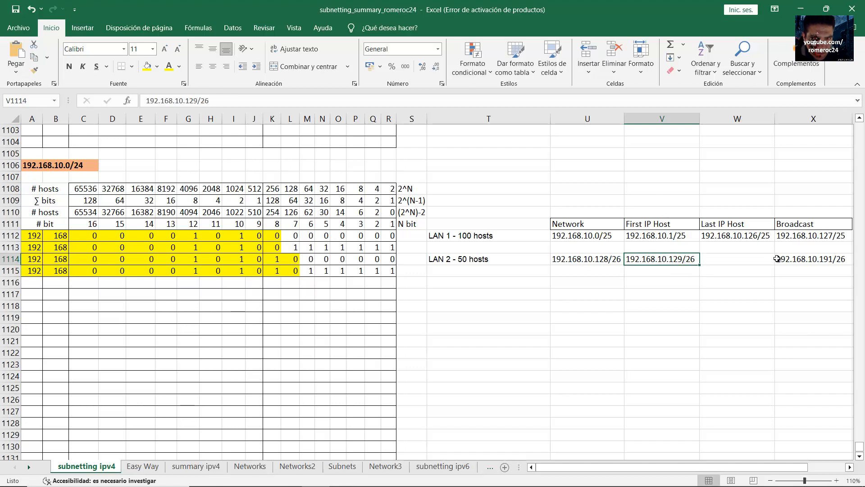
{"action": "left_click", "coordinate": [799, 259]}
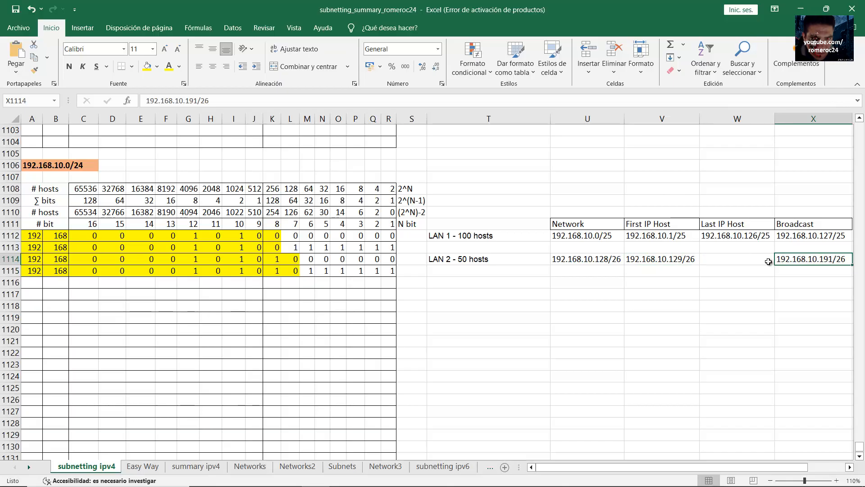
{"action": "left_click", "coordinate": [745, 259]}
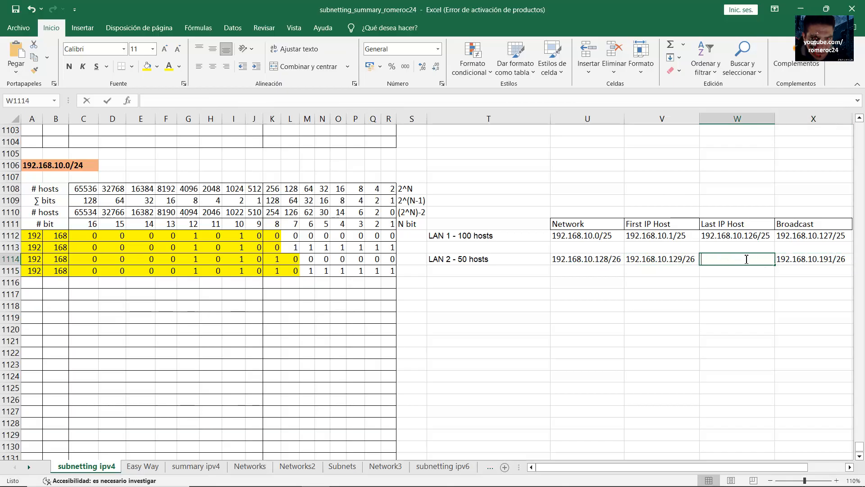
{"action": "type", "text": "192.168.10.1"}
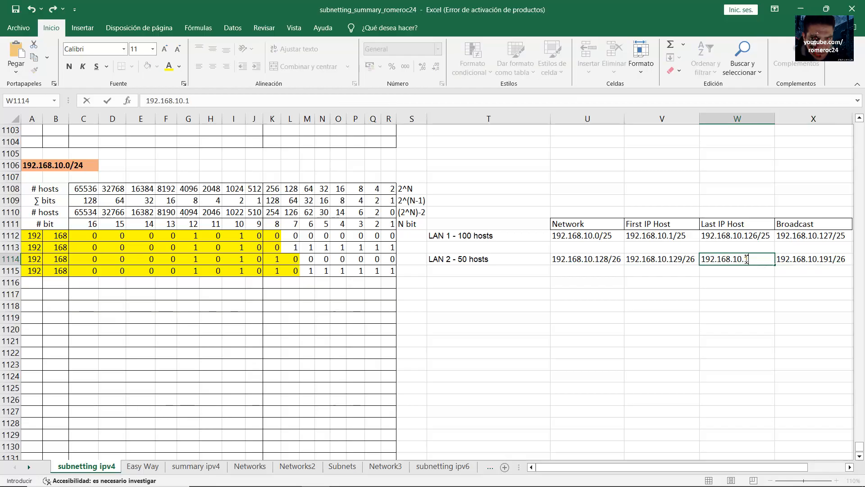
{"action": "type", "text": "90/26"}
{"action": "key", "text": "Return"}
{"action": "left_click_drag", "start_coordinate": [476, 232], "coordinate": [829, 261]}
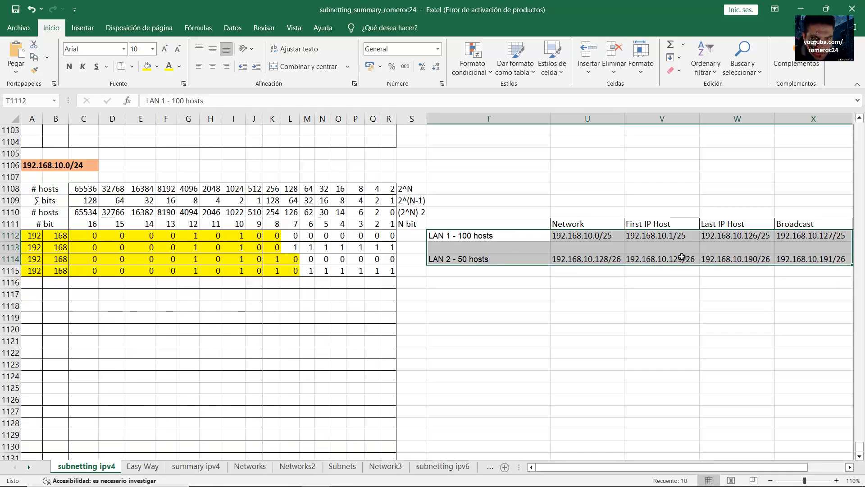
{"action": "left_click", "coordinate": [801, 9]}
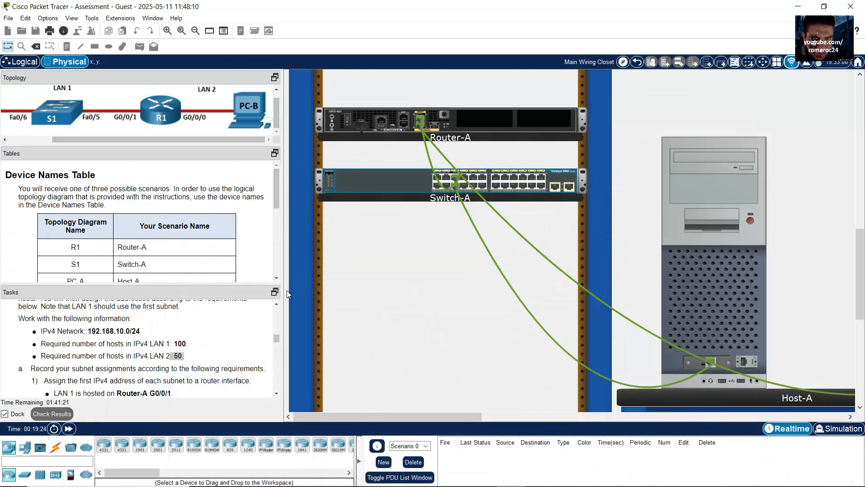
{"action": "scroll", "coordinate": [128, 363], "scroll_direction": "down", "scroll_amount": 2}
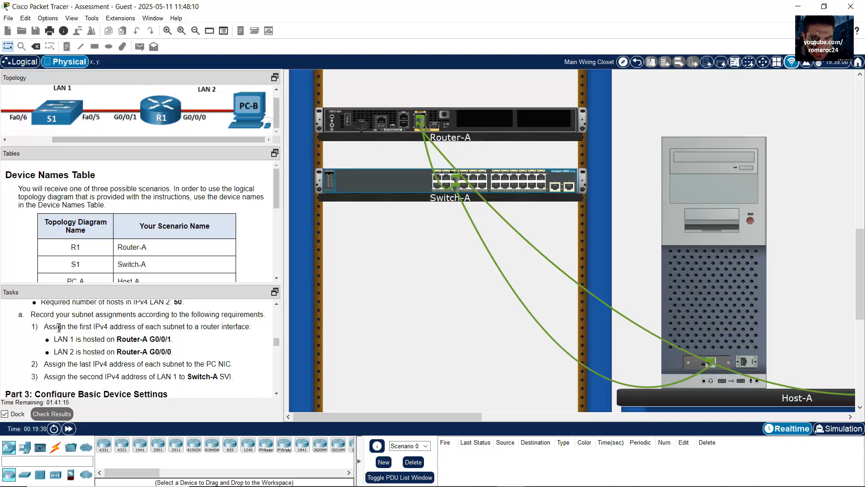
{"action": "left_click_drag", "start_coordinate": [44, 327], "coordinate": [250, 328]}
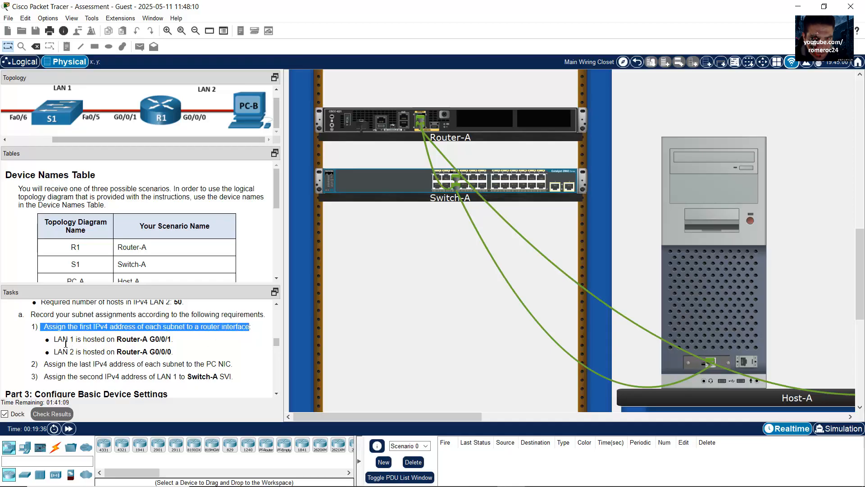
{"action": "left_click_drag", "start_coordinate": [60, 340], "coordinate": [95, 340]}
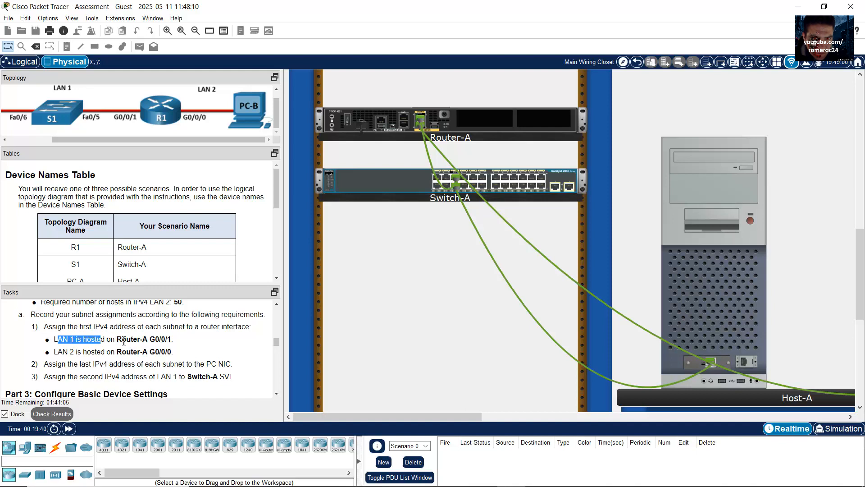
{"action": "left_click", "coordinate": [123, 341]}
{"action": "left_click_drag", "start_coordinate": [117, 340], "coordinate": [172, 339]}
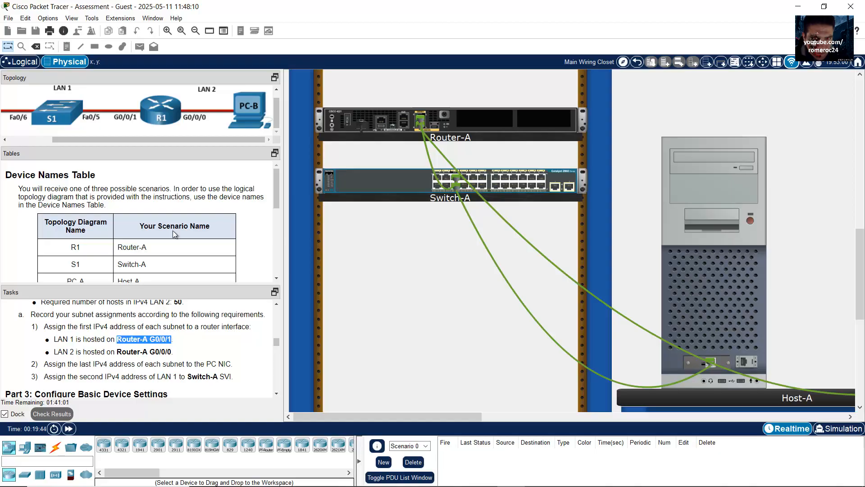
{"action": "left_click_drag", "start_coordinate": [169, 139], "coordinate": [119, 140]}
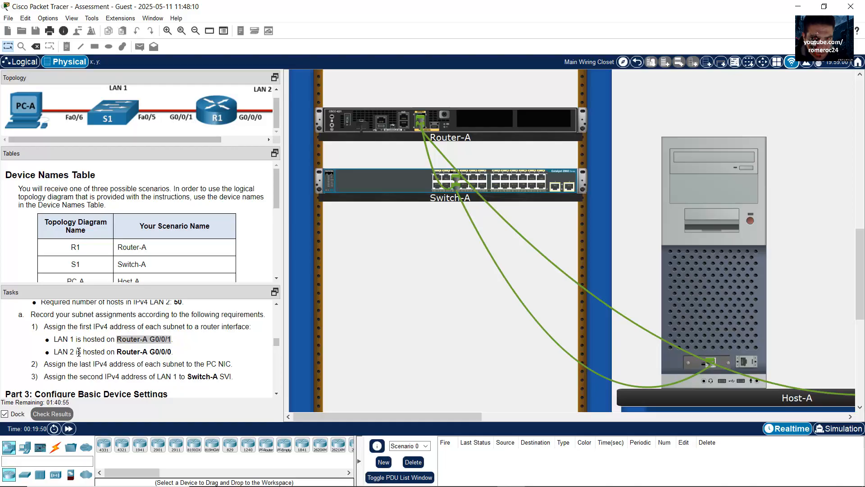
{"action": "left_click_drag", "start_coordinate": [59, 352], "coordinate": [75, 352]}
{"action": "left_click", "coordinate": [156, 352]}
{"action": "left_click_drag", "start_coordinate": [155, 351], "coordinate": [173, 352]}
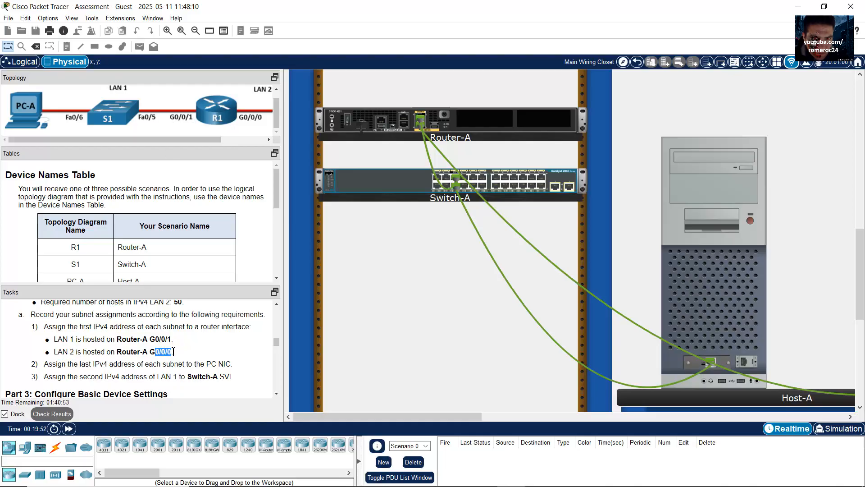
{"action": "left_click", "coordinate": [245, 140]}
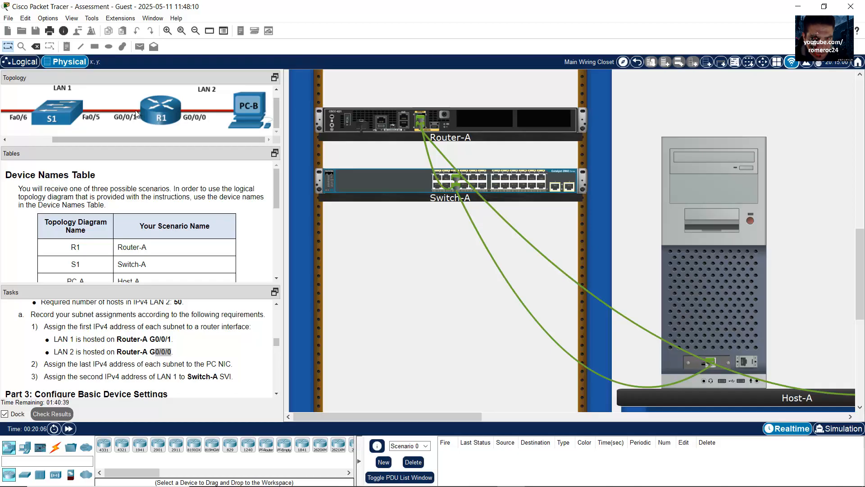
{"action": "left_click", "coordinate": [277, 394]}
{"action": "left_click", "coordinate": [277, 394]}
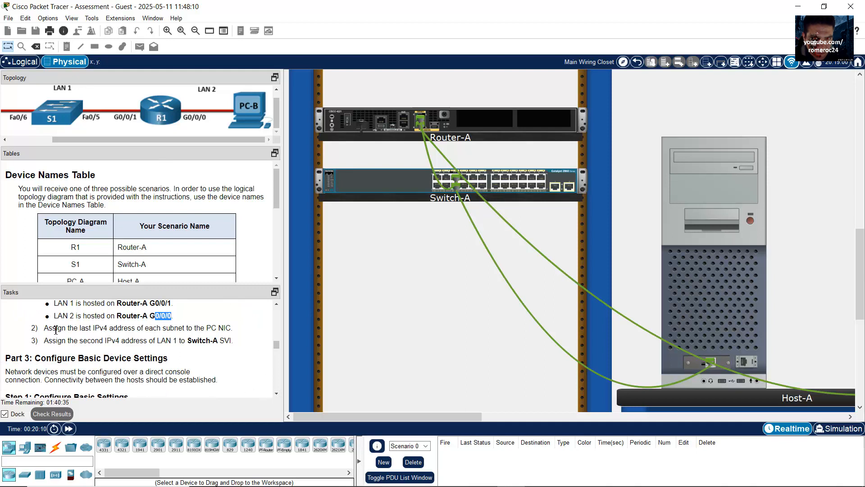
{"action": "left_click_drag", "start_coordinate": [53, 329], "coordinate": [233, 332]}
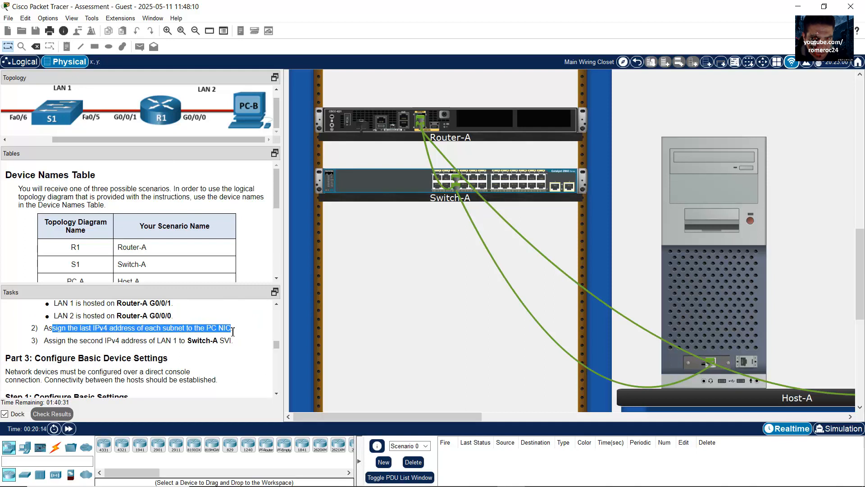
{"action": "left_click", "coordinate": [69, 328]}
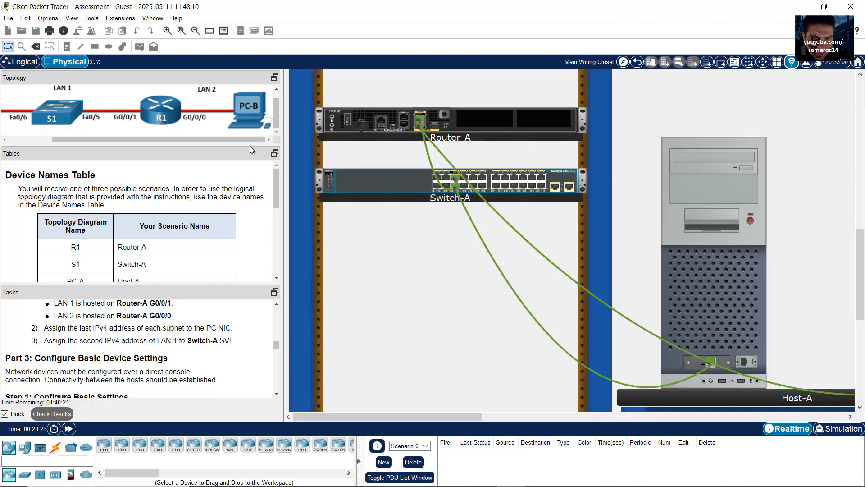
{"action": "left_click_drag", "start_coordinate": [245, 140], "coordinate": [118, 93]}
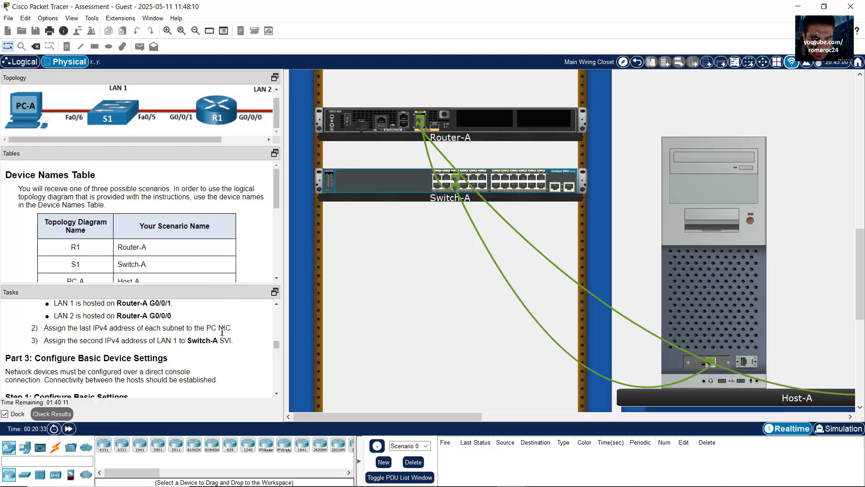
{"action": "left_click_drag", "start_coordinate": [48, 342], "coordinate": [233, 344]}
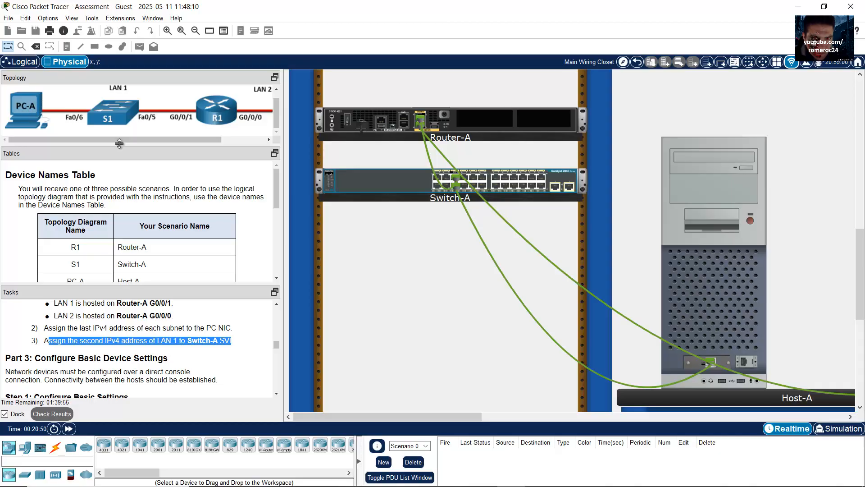
{"action": "left_click", "coordinate": [191, 386]}
{"action": "scroll", "coordinate": [170, 371], "scroll_direction": "down", "scroll_amount": 1}
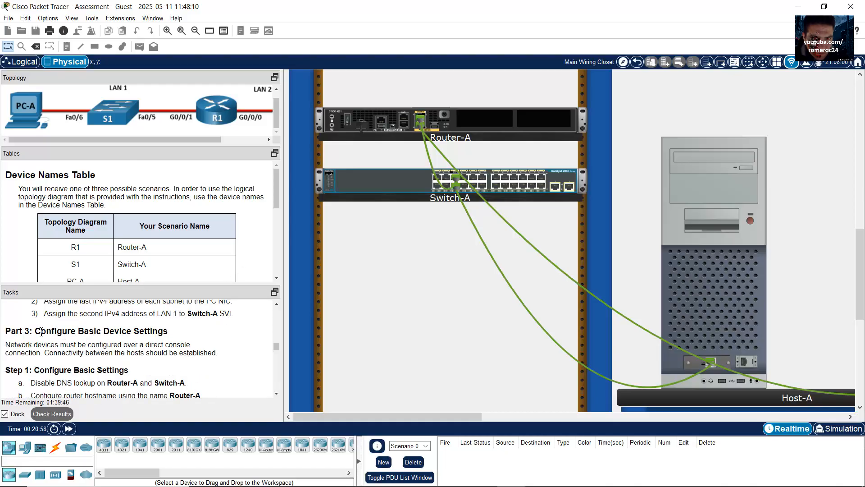
{"action": "left_click_drag", "start_coordinate": [69, 332], "coordinate": [160, 331]}
{"action": "scroll", "coordinate": [170, 347], "scroll_direction": "down", "scroll_amount": 2}
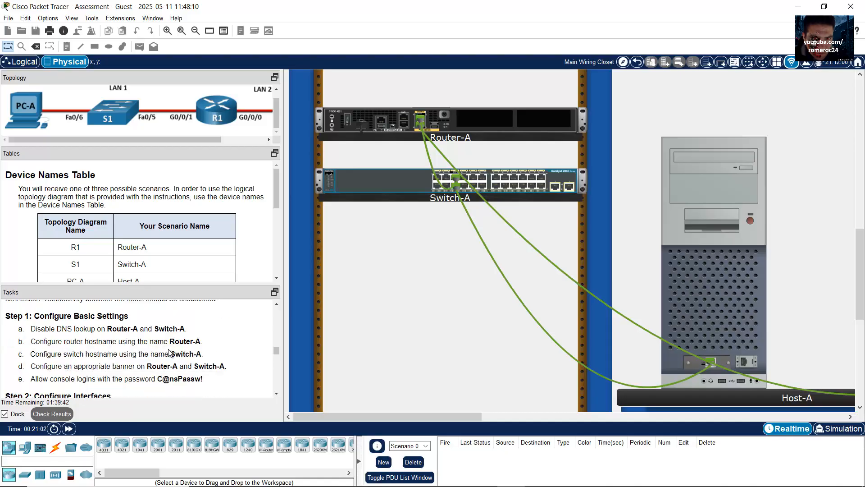
{"action": "left_click_drag", "start_coordinate": [39, 317], "coordinate": [192, 331]}
{"action": "left_click", "coordinate": [164, 332]}
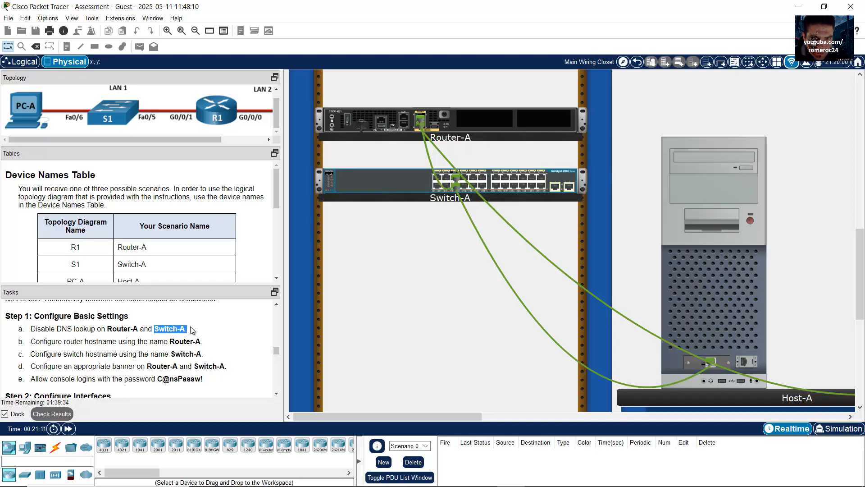
{"action": "left_click", "coordinate": [87, 328]}
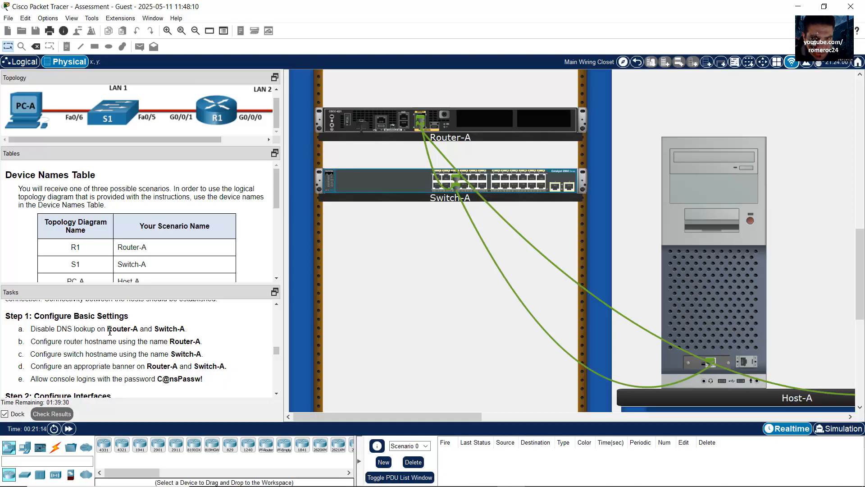
{"action": "left_click_drag", "start_coordinate": [107, 330], "coordinate": [140, 331]}
{"action": "left_click", "coordinate": [372, 263]}
Scroll through the Physical rack to inspect the power strip and Host-A
{"action": "scroll", "coordinate": [655, 279], "scroll_direction": "down", "scroll_amount": 5}
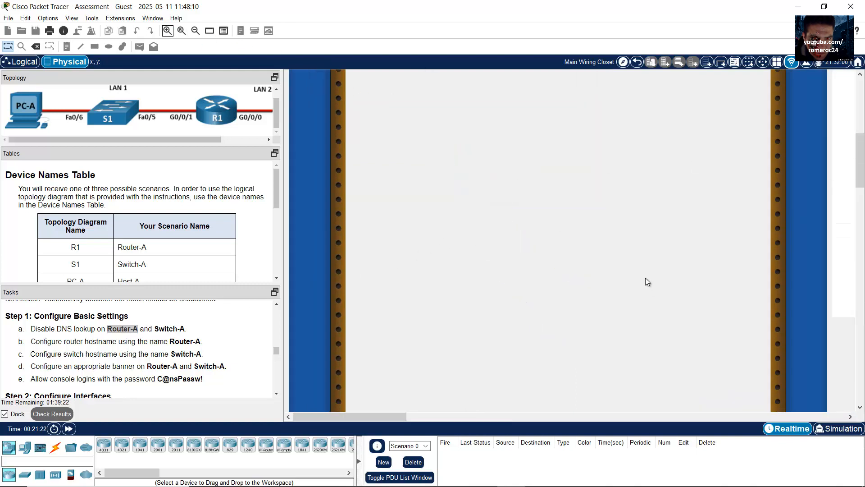
{"action": "scroll", "coordinate": [647, 272], "scroll_direction": "down", "scroll_amount": 1}
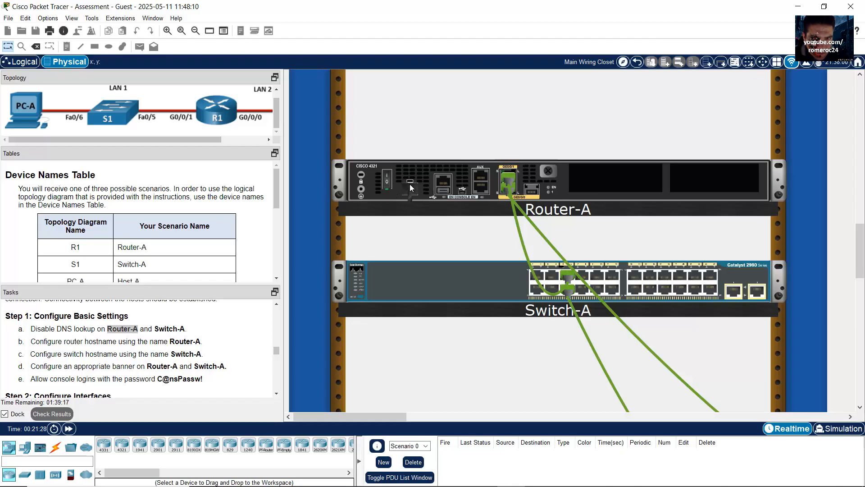
{"action": "scroll", "coordinate": [497, 240], "scroll_direction": "down", "scroll_amount": 1}
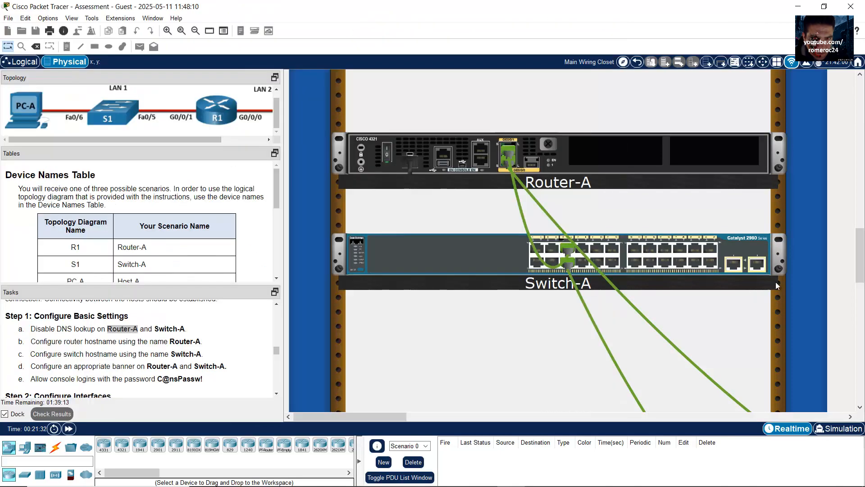
{"action": "scroll", "coordinate": [772, 238], "scroll_direction": "up", "scroll_amount": 10}
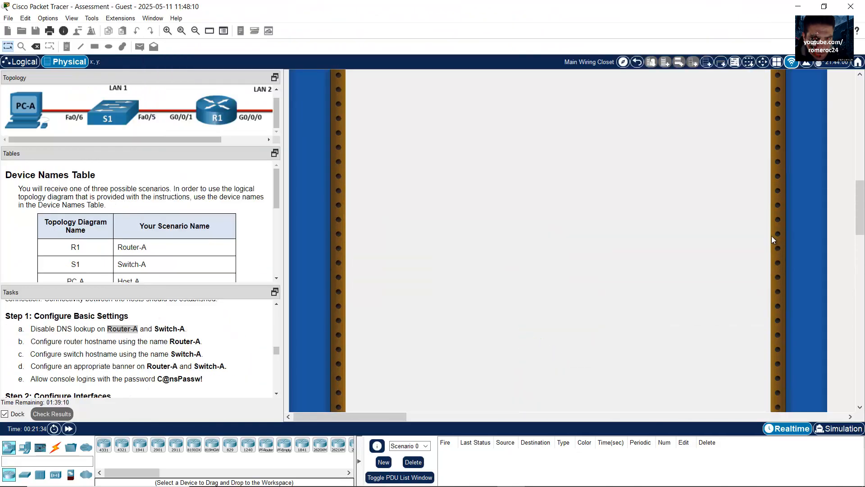
{"action": "scroll", "coordinate": [769, 251], "scroll_direction": "up", "scroll_amount": 5}
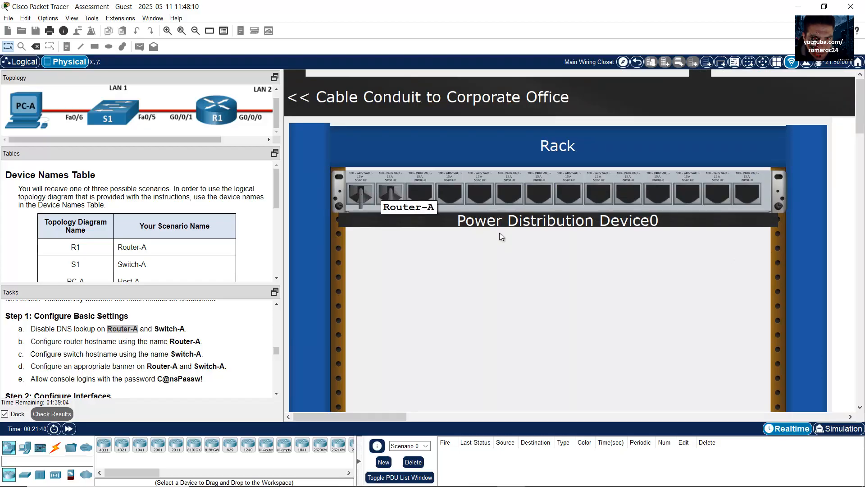
{"action": "scroll", "coordinate": [636, 284], "scroll_direction": "down", "scroll_amount": 3}
{"action": "scroll", "coordinate": [637, 297], "scroll_direction": "down", "scroll_amount": 5}
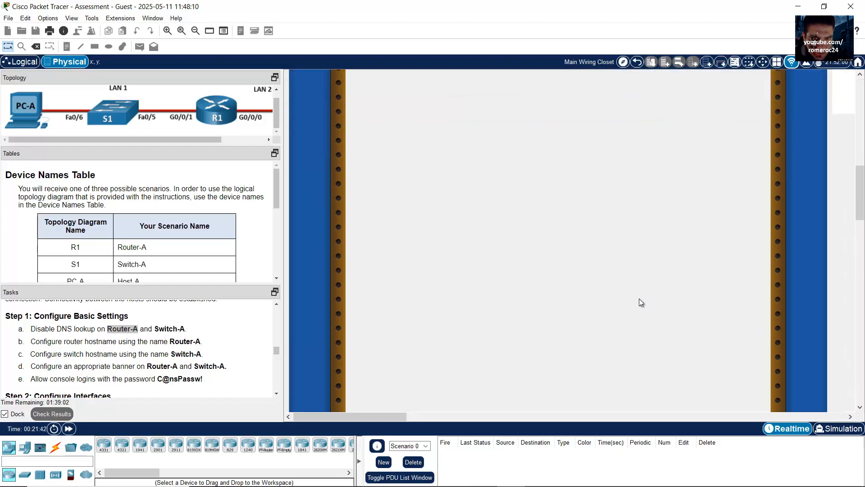
{"action": "left_click_drag", "start_coordinate": [344, 416], "coordinate": [359, 396]}
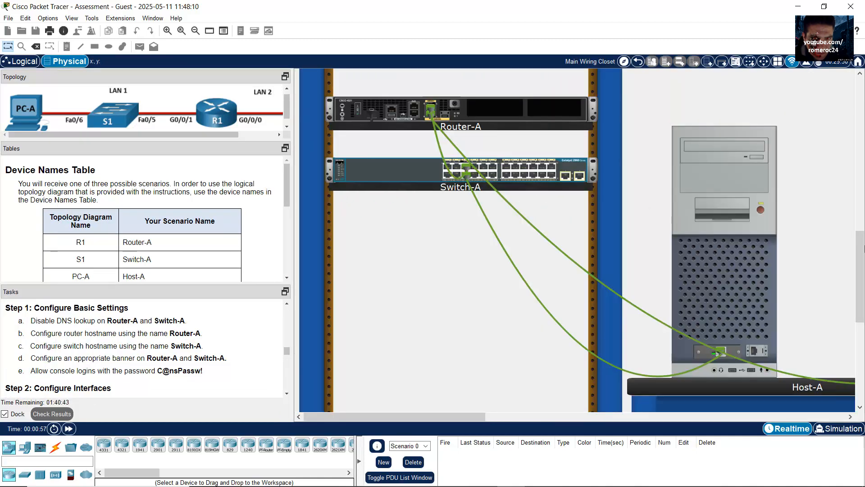
Pick up the console cable from the cable shelf
{"action": "scroll", "coordinate": [840, 120], "scroll_direction": "up", "scroll_amount": 10}
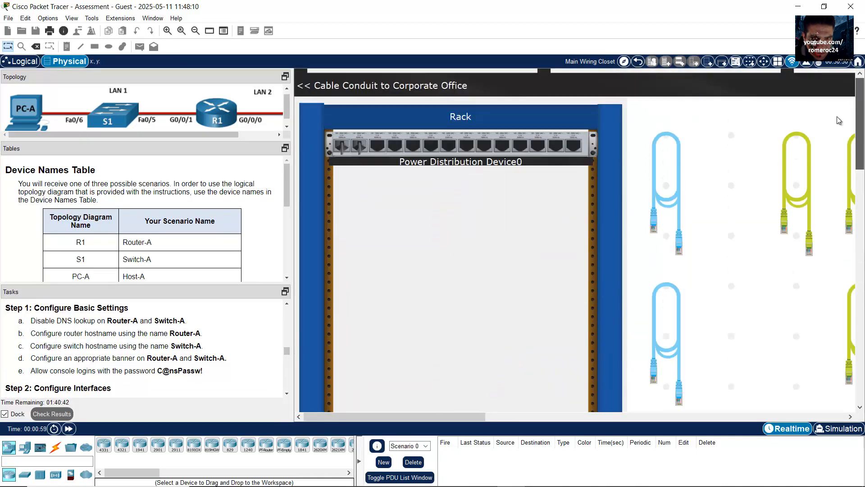
{"action": "left_click", "coordinate": [657, 206]}
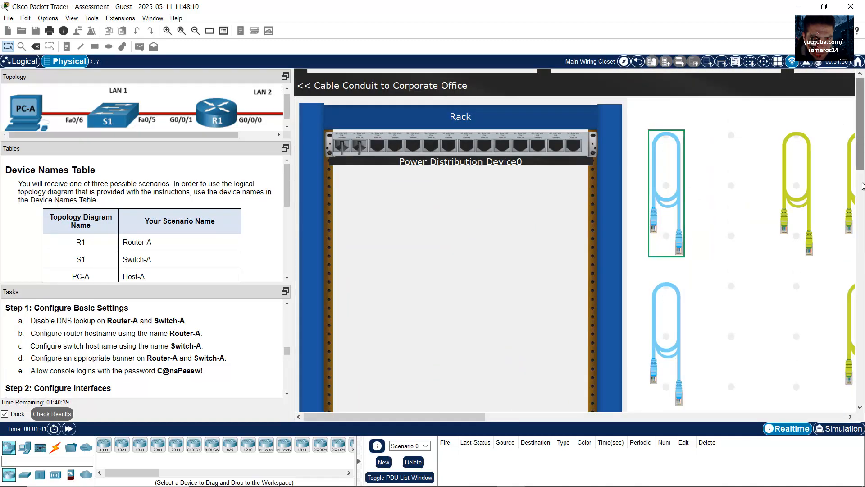
{"action": "left_click_drag", "start_coordinate": [859, 119], "coordinate": [860, 272]}
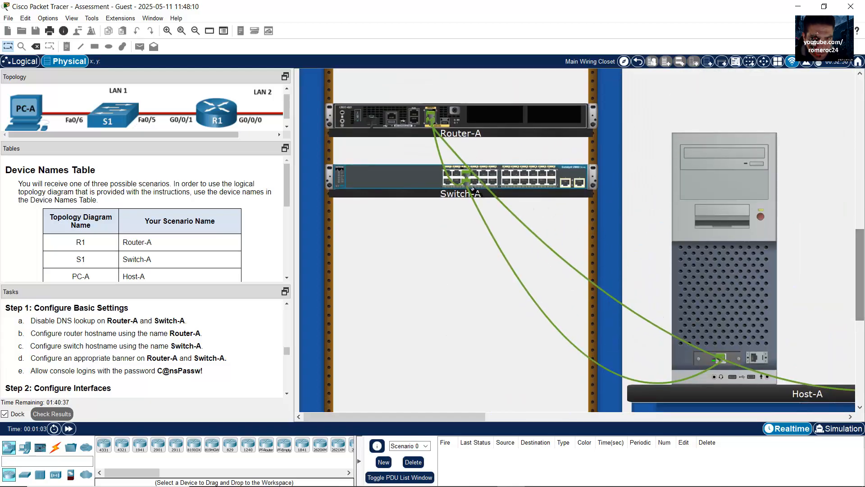
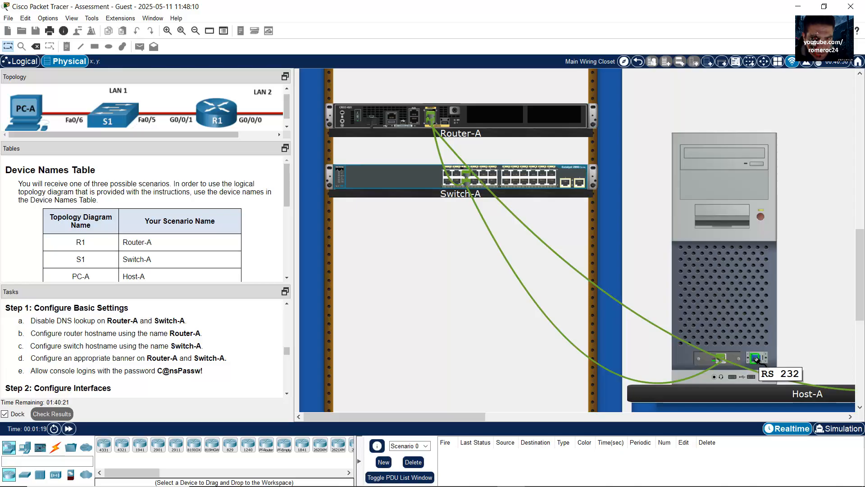
Run the console cable from Host-A's RS 232 port to Router-A's console port, then open Host-A
{"action": "left_click", "coordinate": [756, 359]}
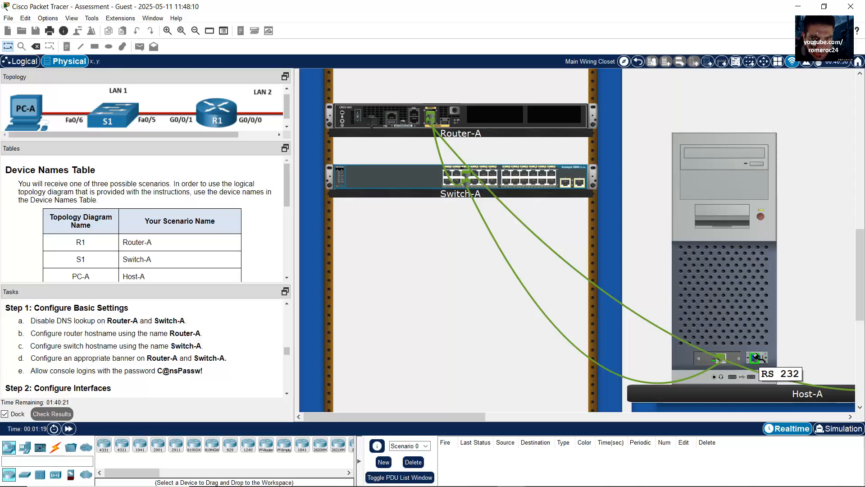
{"action": "left_click", "coordinate": [414, 121]}
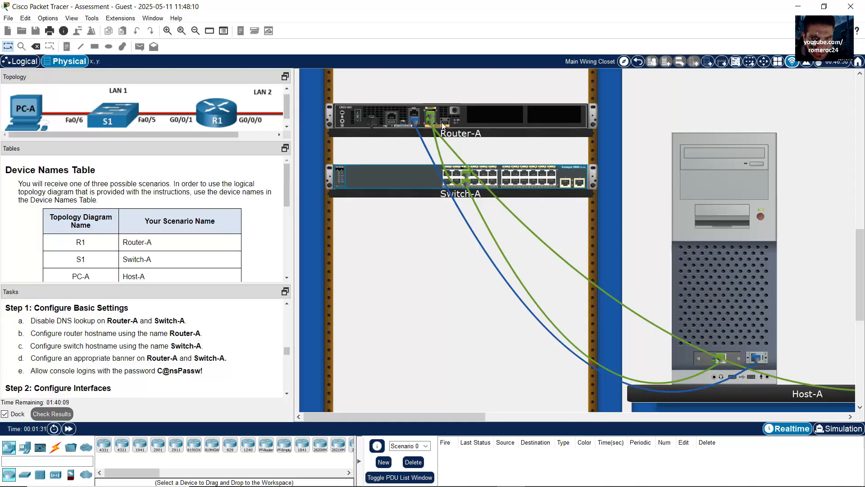
{"action": "left_click", "coordinate": [739, 260]}
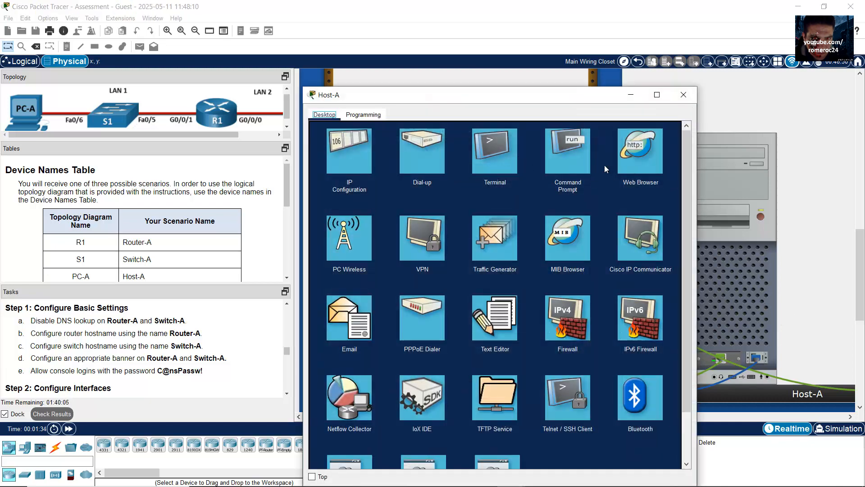
Open Host-A's Terminal with default settings and enlarge the window
{"action": "left_click", "coordinate": [507, 147]}
{"action": "left_click_drag", "start_coordinate": [550, 91], "coordinate": [560, 48]}
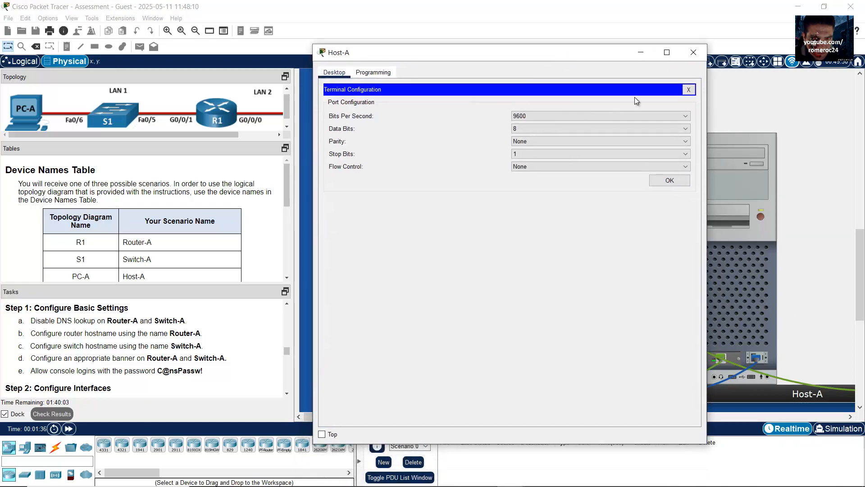
{"action": "left_click", "coordinate": [670, 180]}
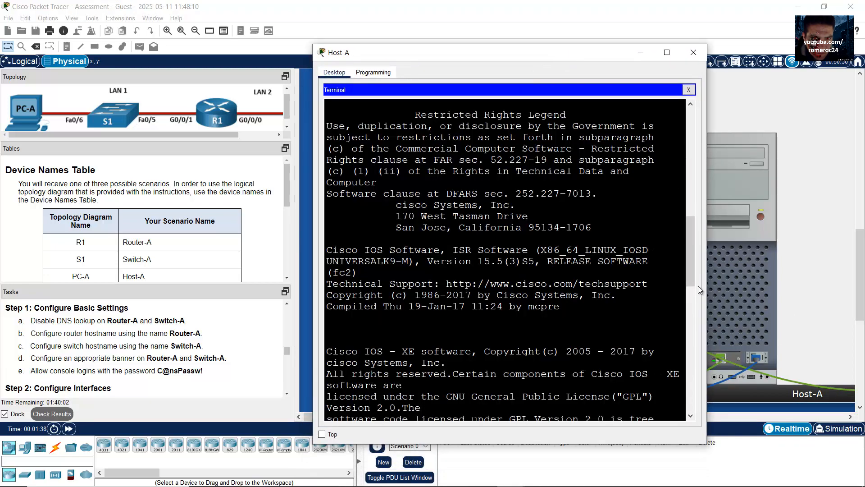
{"action": "left_click", "coordinate": [694, 52]}
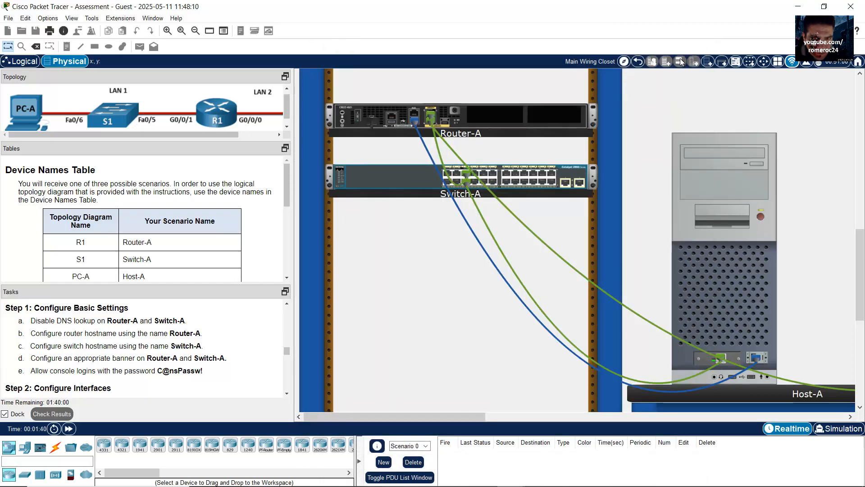
{"action": "left_click", "coordinate": [699, 238]}
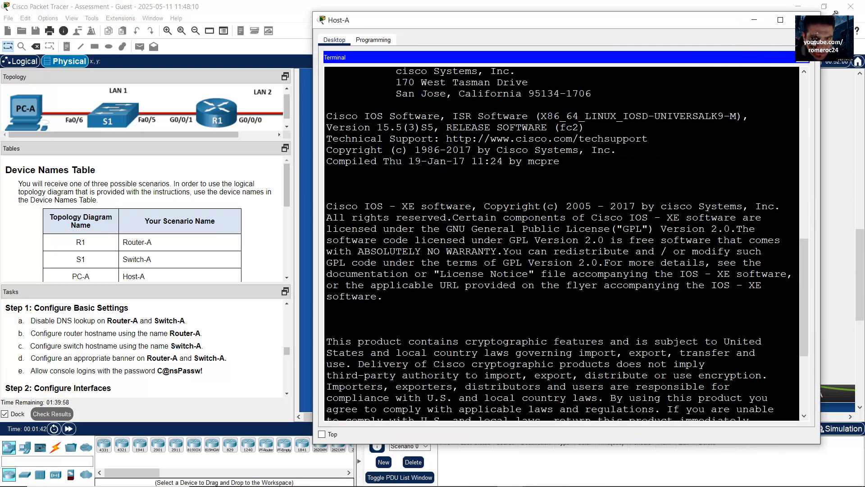
{"action": "left_click_drag", "start_coordinate": [835, 12], "coordinate": [839, 16]}
{"action": "left_click_drag", "start_coordinate": [822, 281], "coordinate": [817, 388]}
{"action": "left_click_drag", "start_coordinate": [377, 392], "coordinate": [432, 394]}
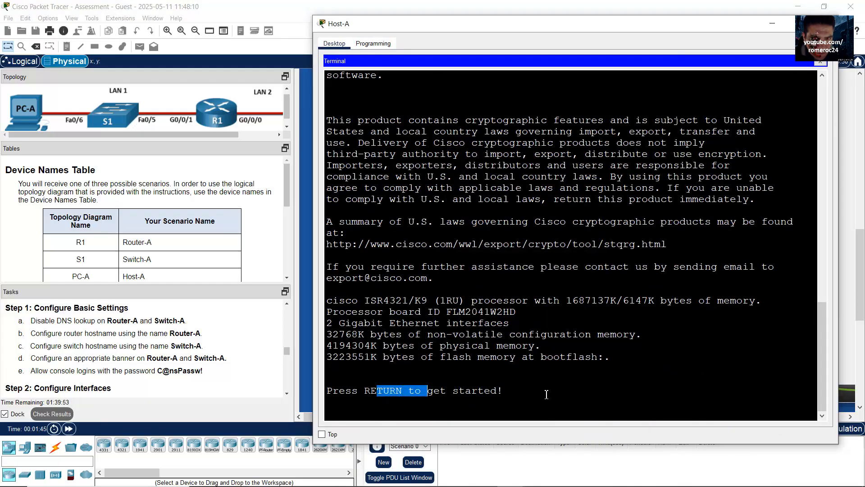
Bring Router-A's console into global configuration mode with enable and conf term
{"action": "key", "text": "Return"}
{"action": "type", "text": "enable"}
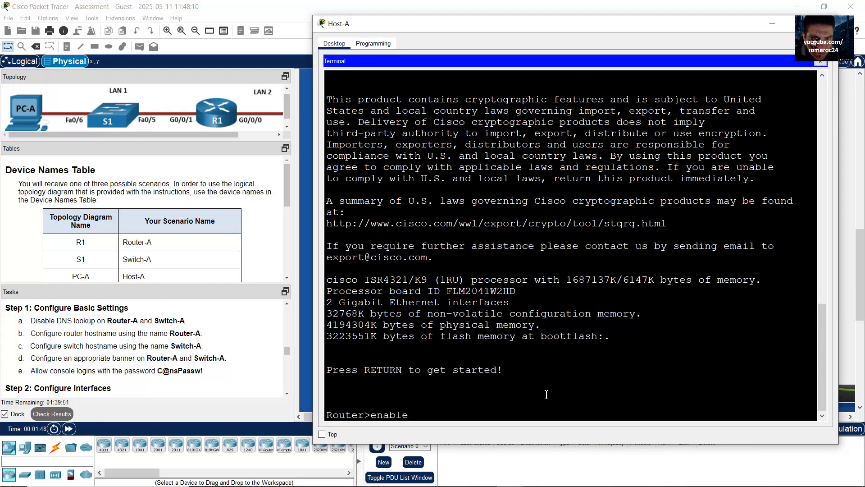
{"action": "key", "text": "Return"}
{"action": "type", "text": "conf term"}
{"action": "key", "text": "Return"}
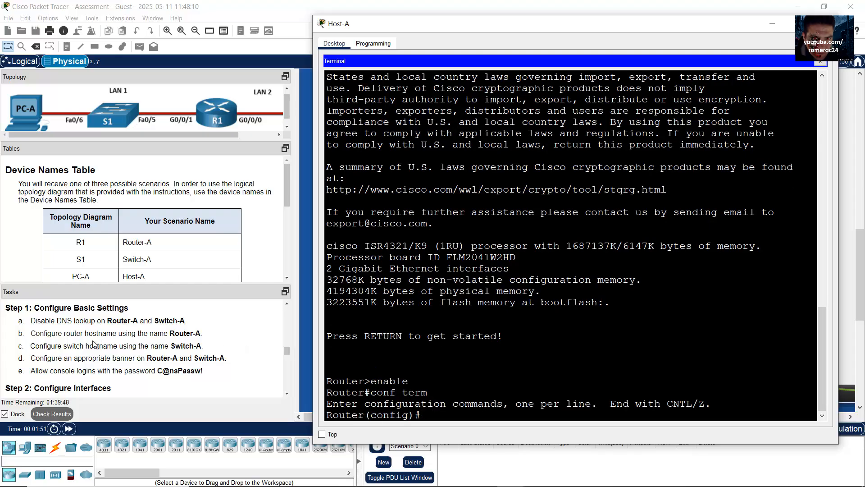
Disable DNS lookup with no ip domain lookup, marking the tasks in the instructions
{"action": "left_click", "coordinate": [78, 321]}
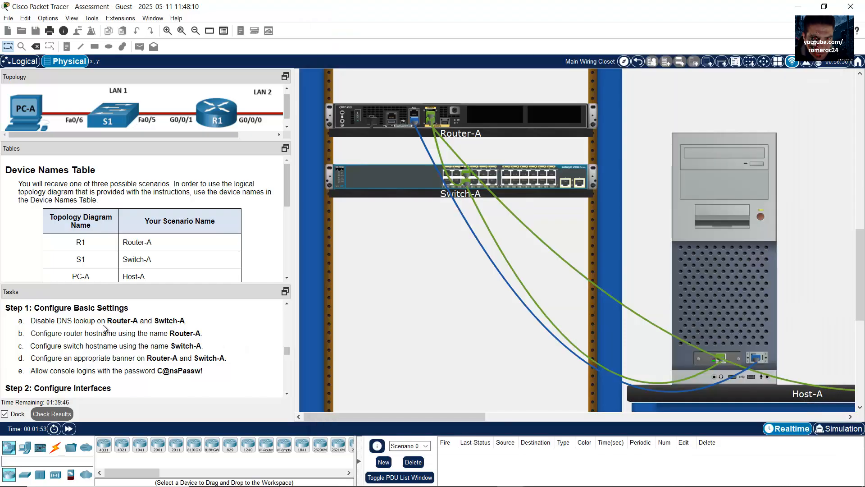
{"action": "left_click_drag", "start_coordinate": [30, 321], "coordinate": [101, 322]}
{"action": "left_click", "coordinate": [729, 308]}
{"action": "type", "text": "no"}
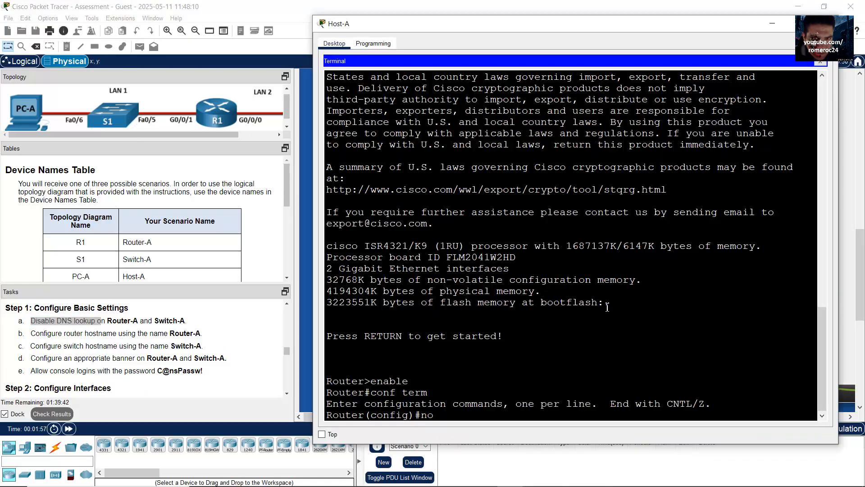
{"action": "type", "text": " ip domain lookup"}
{"action": "key", "text": "Return"}
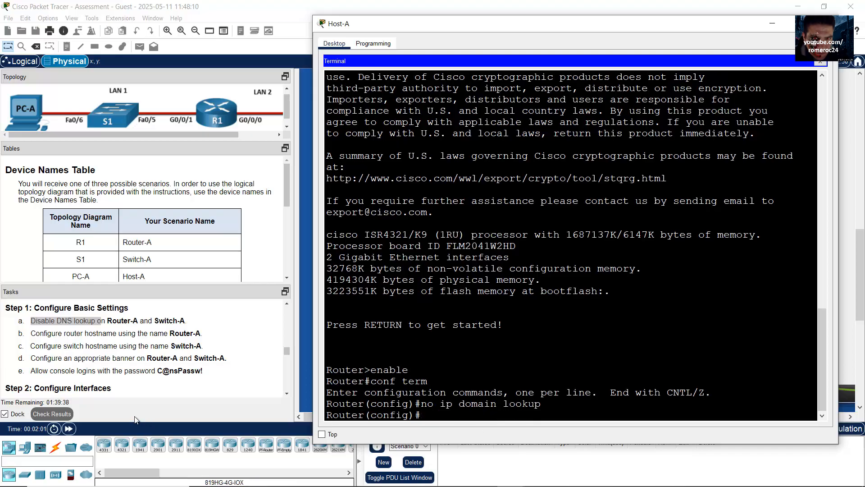
{"action": "left_click", "coordinate": [76, 333]}
{"action": "left_click_drag", "start_coordinate": [75, 334], "coordinate": [199, 332]}
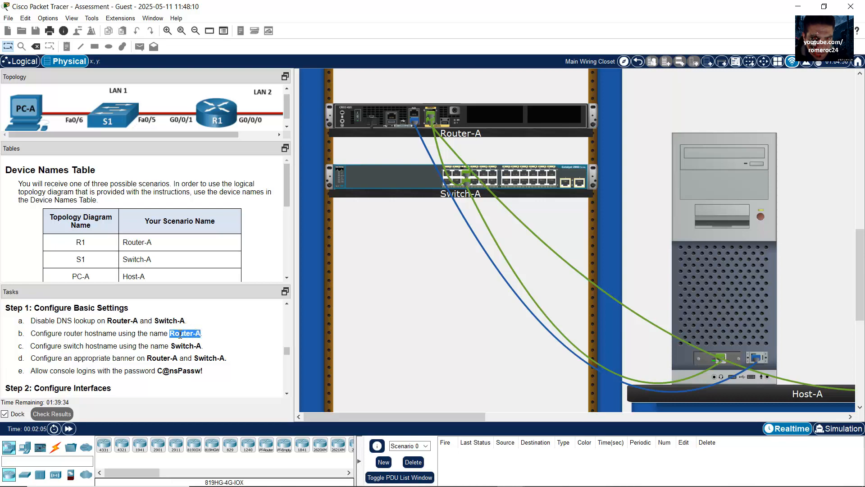
Name the router Router-A with the hostname command
{"action": "left_click", "coordinate": [180, 334]}
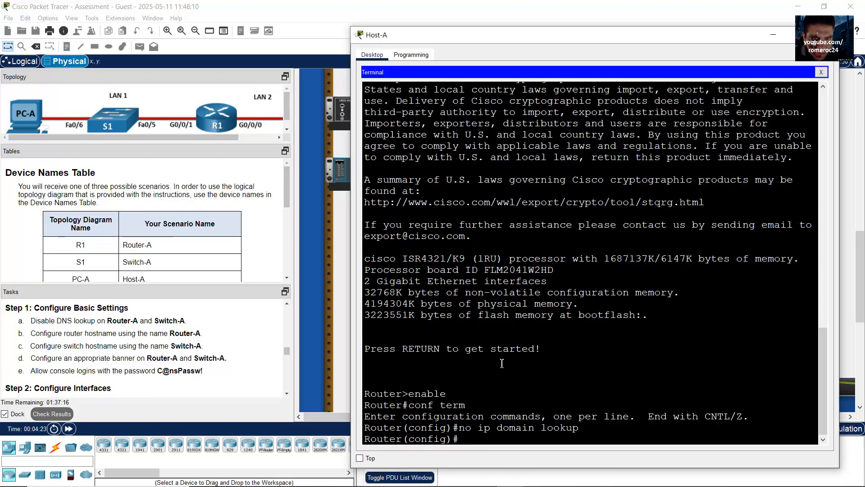
{"action": "type", "text": "hostan"}
{"action": "key", "text": "BackSpace"}
{"action": "key", "text": "BackSpace"}
{"action": "type", "text": "name Router"}
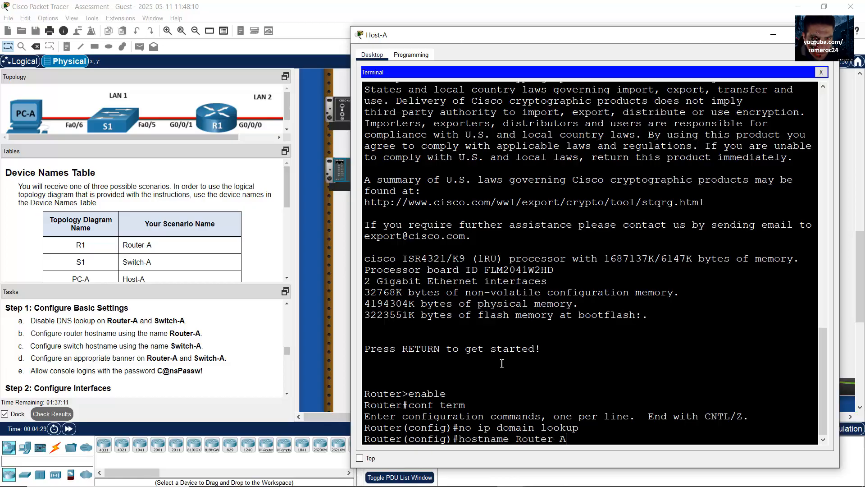
{"action": "left_click_drag", "start_coordinate": [516, 438], "coordinate": [567, 438]}
{"action": "left_click", "coordinate": [620, 435]}
{"action": "key", "text": "Return"}
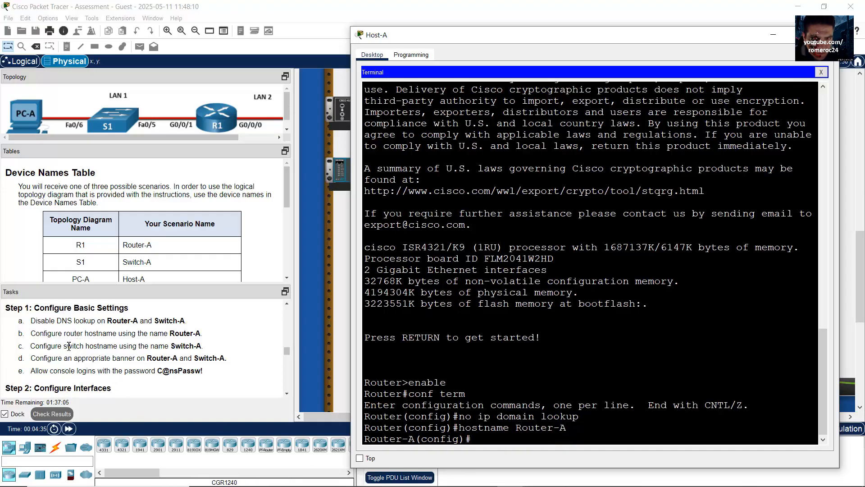
{"action": "left_click_drag", "start_coordinate": [69, 345], "coordinate": [198, 346]}
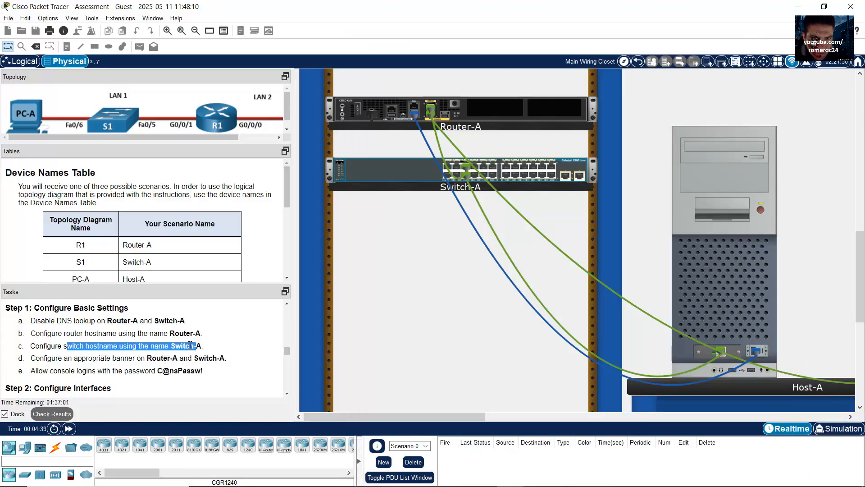
Set the MOTD banner to 'Unauthorized Access is Prohibited!' using $ delimiters
{"action": "left_click_drag", "start_coordinate": [68, 358], "coordinate": [164, 361]}
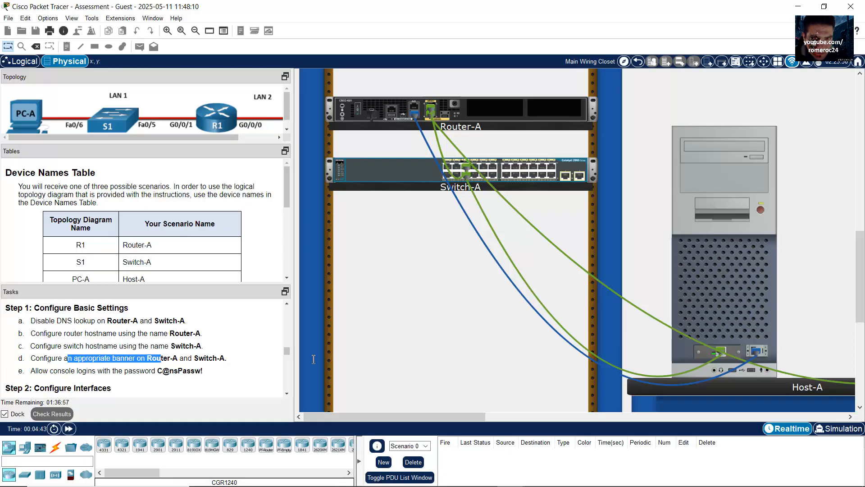
{"action": "left_click", "coordinate": [723, 315]}
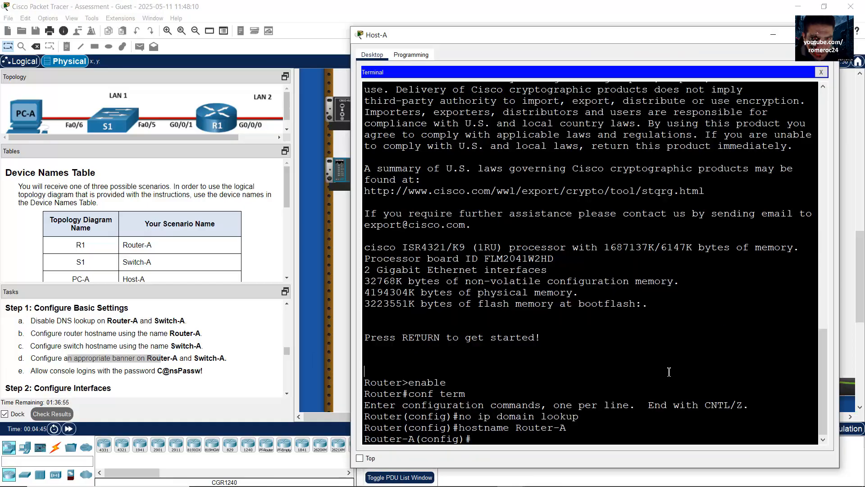
{"action": "type", "text": "banner motd $$"}
{"action": "key", "text": "Left"}
{"action": "type", "text": "Un"}
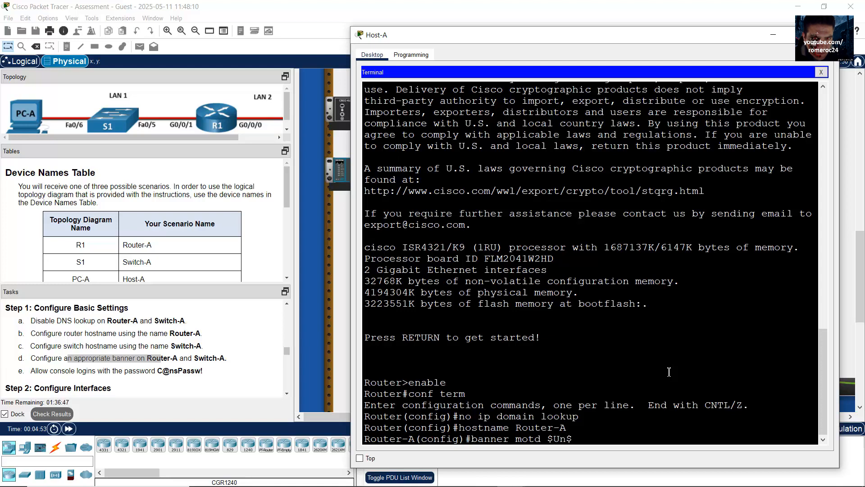
{"action": "type", "text": "auth"}
{"action": "type", "text": "orized "}
{"action": "type", "text": "Access is "}
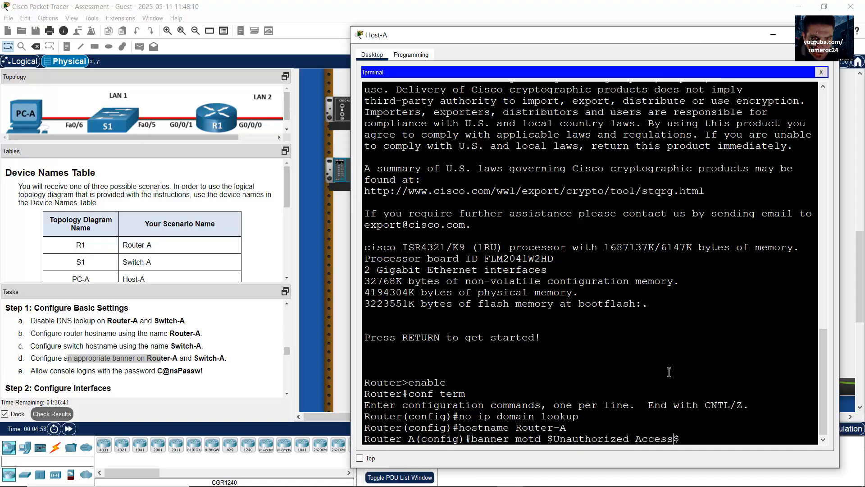
{"action": "type", "text": "Prohibited!"}
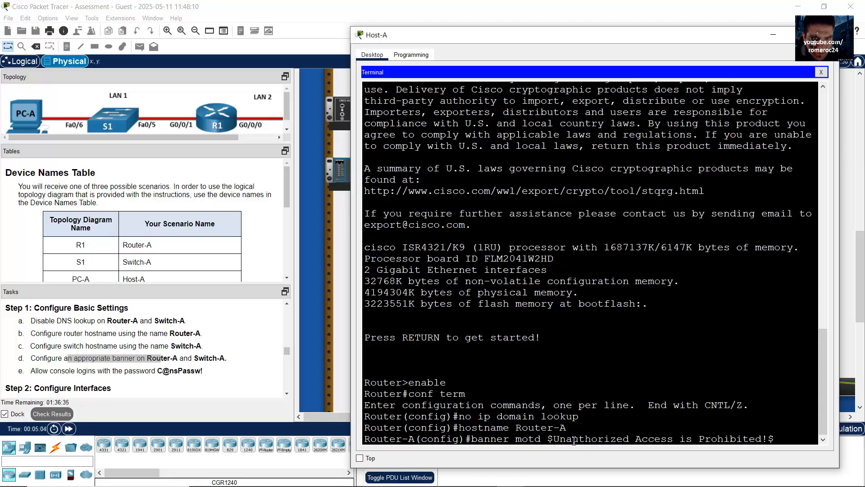
{"action": "left_click_drag", "start_coordinate": [554, 439], "coordinate": [768, 449]}
{"action": "key", "text": "Return"}
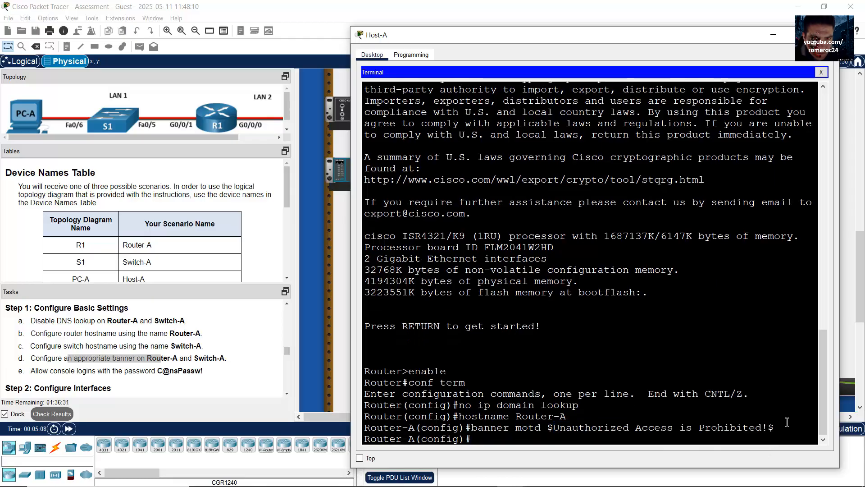
Under line console 0, set the console password copied from the task text
{"action": "left_click_drag", "start_coordinate": [46, 370], "coordinate": [214, 369]}
{"action": "left_click", "coordinate": [708, 301]}
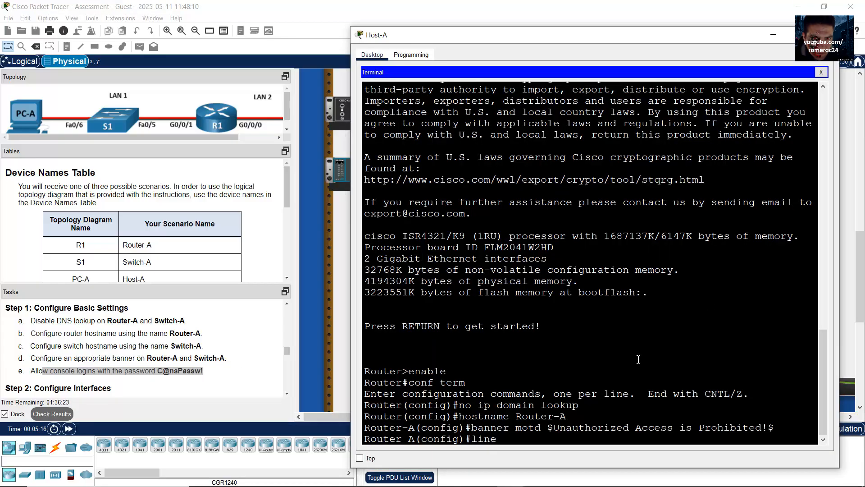
{"action": "type", "text": "console 0"}
{"action": "key", "text": "Return"}
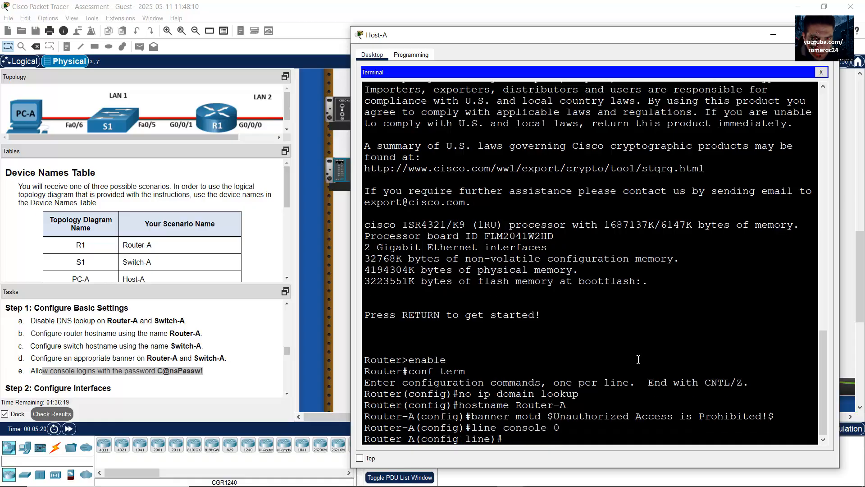
{"action": "type", "text": "password"}
{"action": "left_click", "coordinate": [171, 367]}
{"action": "left_click_drag", "start_coordinate": [158, 371], "coordinate": [205, 372]}
{"action": "right_click", "coordinate": [200, 373]}
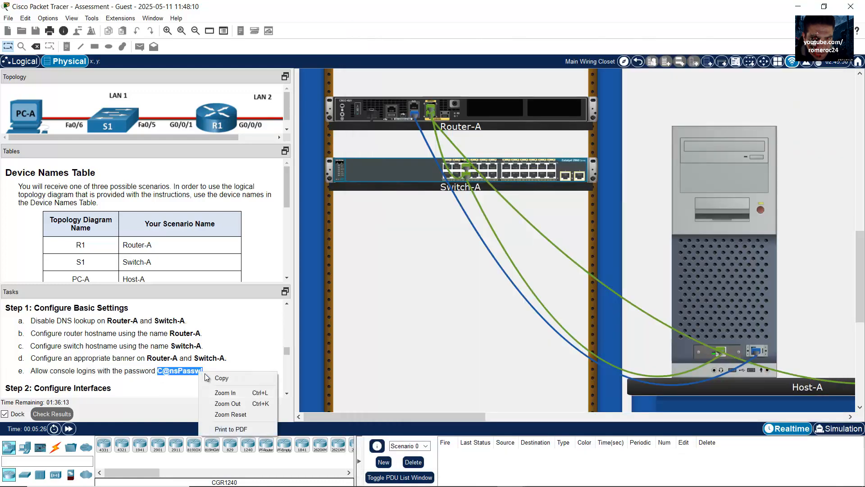
{"action": "left_click", "coordinate": [216, 378]}
{"action": "key", "text": "alt+Tab"}
{"action": "right_click", "coordinate": [622, 407]}
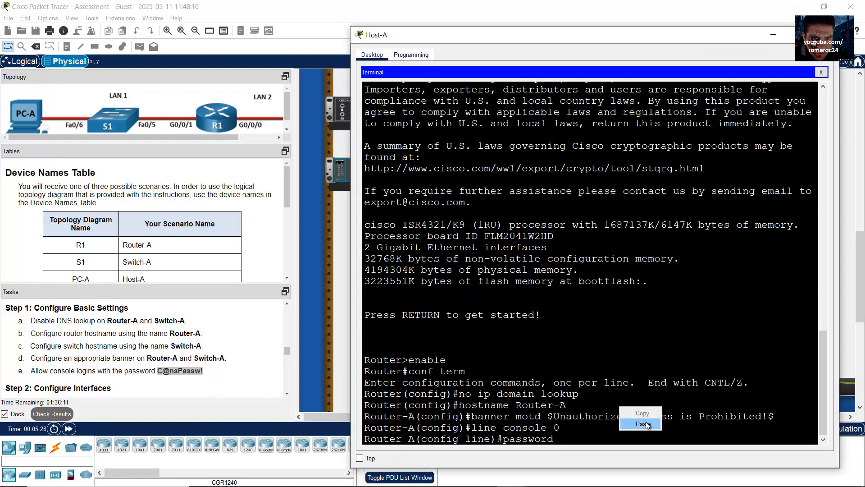
{"action": "left_click", "coordinate": [647, 422]}
{"action": "key", "text": "Return"}
Require login on the console line and exit back to global configuration
{"action": "type", "text": "line)#l"}
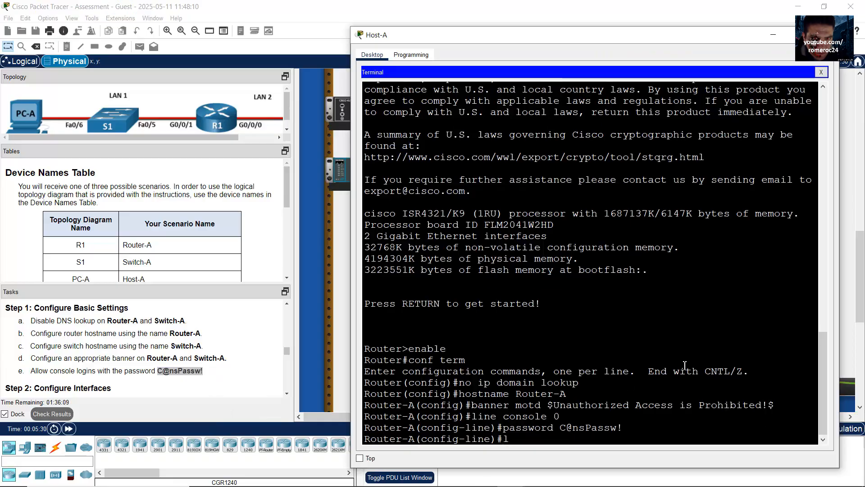
{"action": "type", "text": "ogin"}
{"action": "key", "text": "Return"}
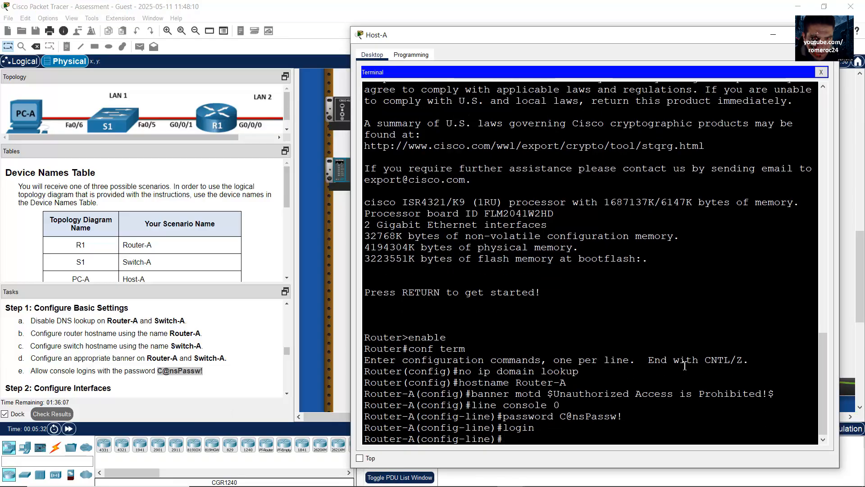
{"action": "type", "text": "exit"}
{"action": "key", "text": "Return"}
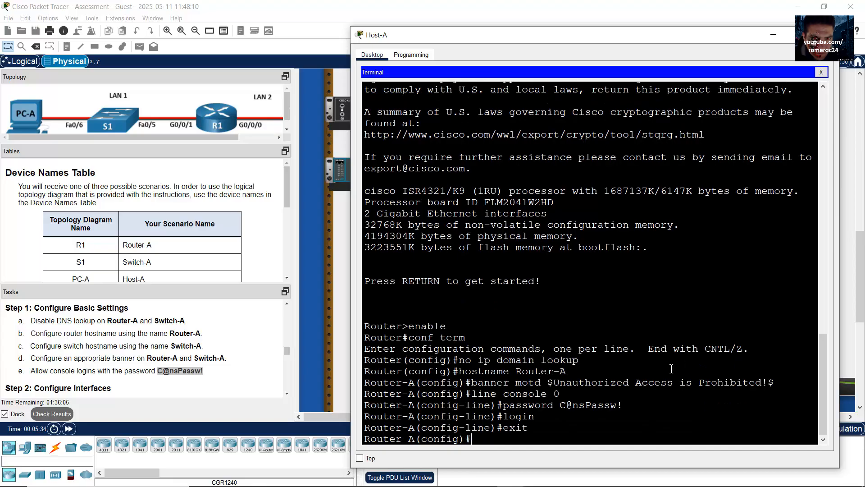
{"action": "left_click_drag", "start_coordinate": [474, 439], "coordinate": [369, 445]}
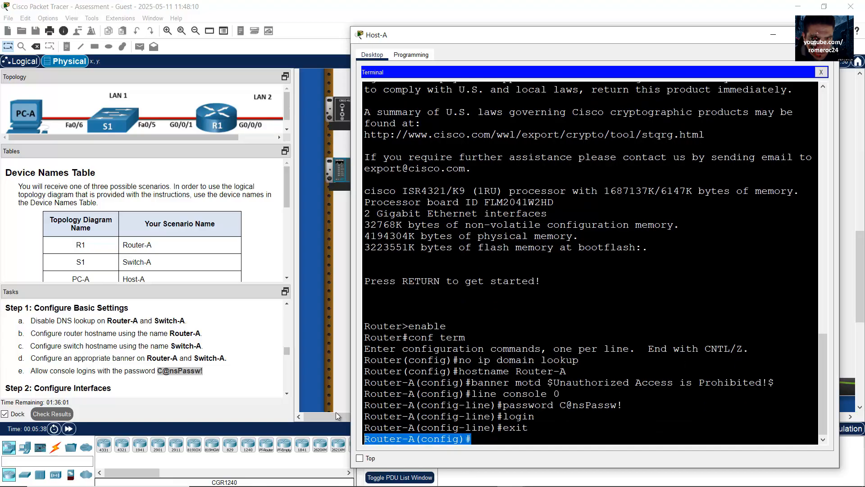
Review the Step 2 tasks: descriptions and IPv4 addresses for Router-A's G0/0/0 and G0/0/1
{"action": "left_click", "coordinate": [236, 366]}
{"action": "scroll", "coordinate": [227, 356], "scroll_direction": "down", "scroll_amount": 3}
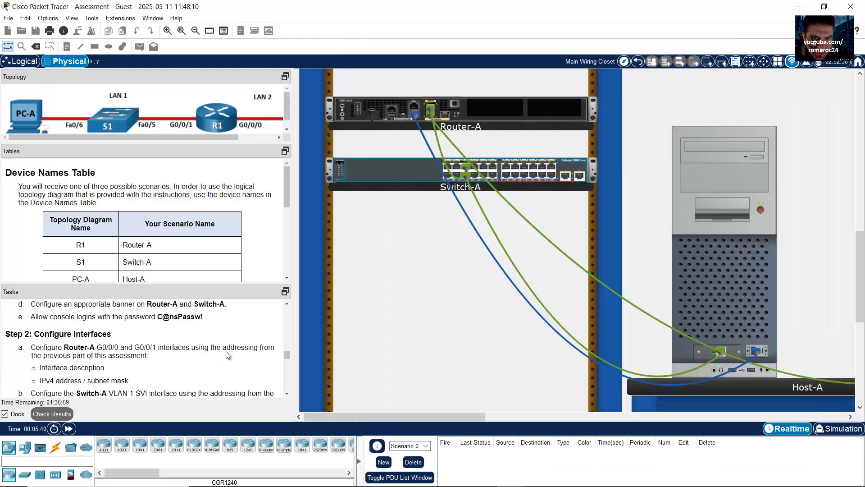
{"action": "left_click_drag", "start_coordinate": [83, 314], "coordinate": [149, 374]}
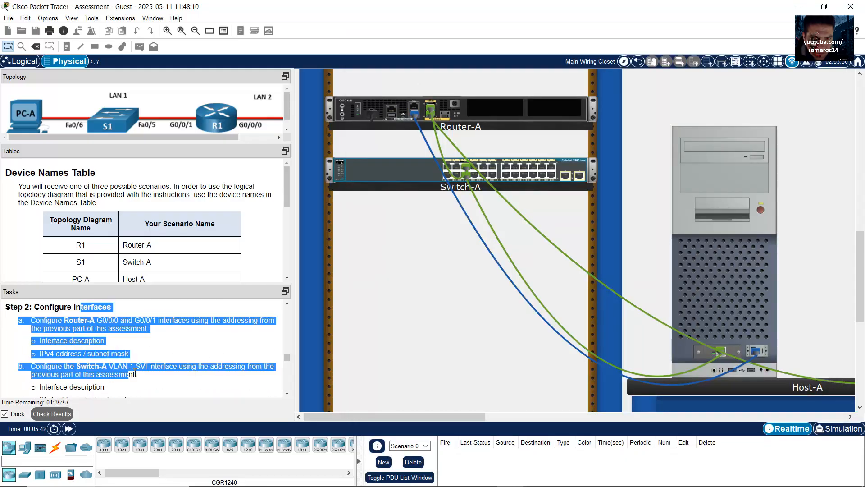
{"action": "left_click", "coordinate": [156, 363]}
{"action": "left_click_drag", "start_coordinate": [71, 320], "coordinate": [169, 318]}
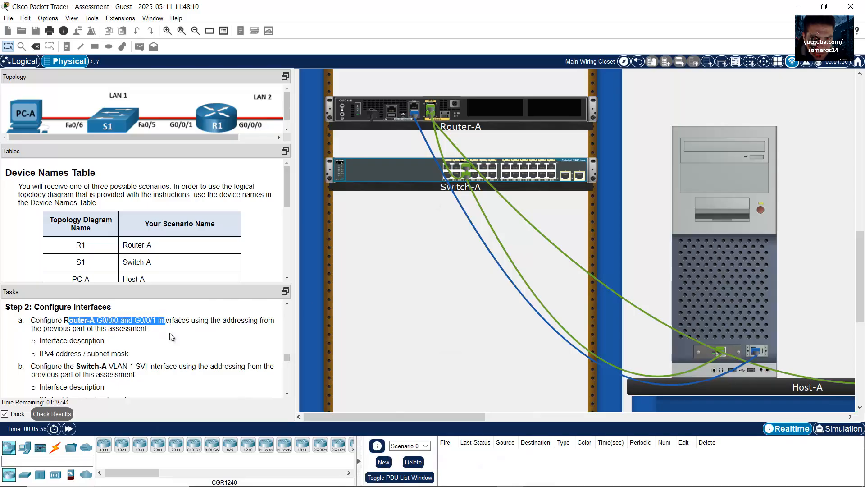
{"action": "left_click", "coordinate": [168, 334]}
{"action": "left_click_drag", "start_coordinate": [41, 341], "coordinate": [107, 346]}
{"action": "left_click_drag", "start_coordinate": [46, 354], "coordinate": [137, 353]}
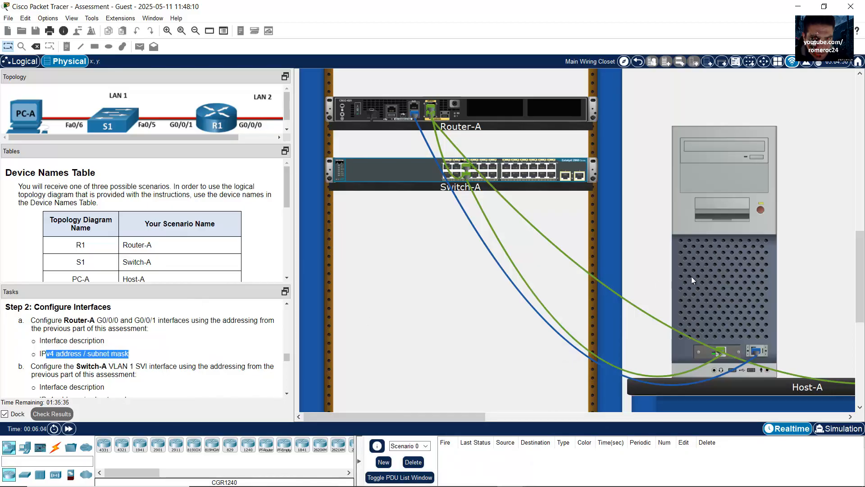
Give interface G0/0/1 the description LAN 1 from Host-A's terminal
{"action": "left_click", "coordinate": [716, 279]}
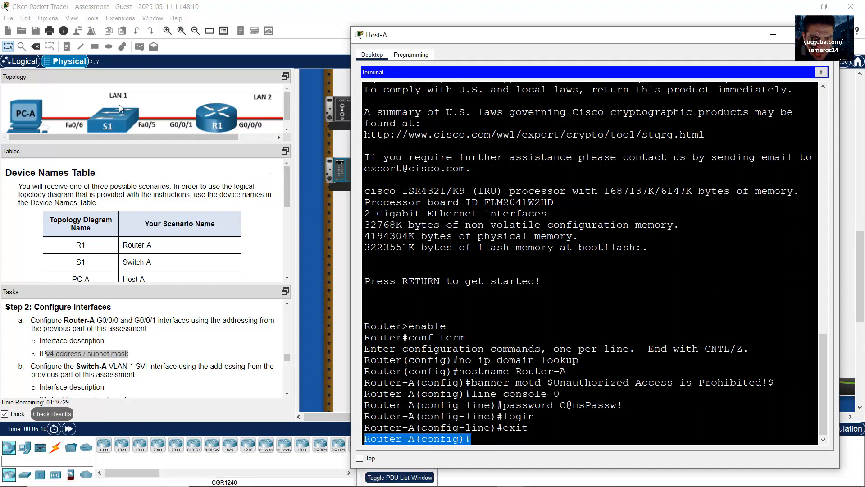
{"action": "left_click", "coordinate": [577, 252]}
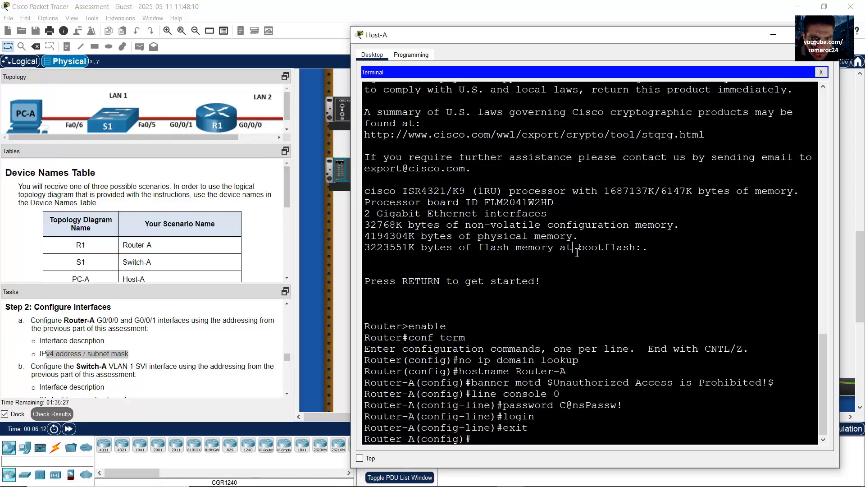
{"action": "type", "text": "int g0/0/1"}
{"action": "key", "text": "Return"}
{"action": "type", "text": "descript"}
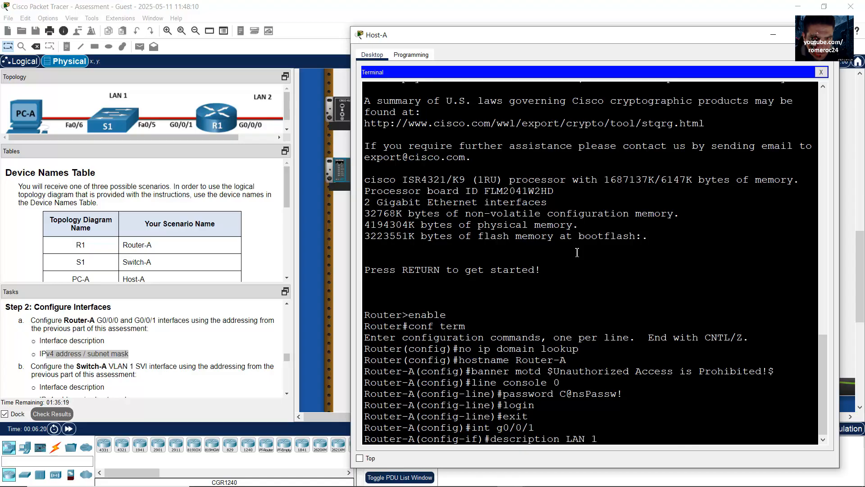
{"action": "key", "text": "Return"}
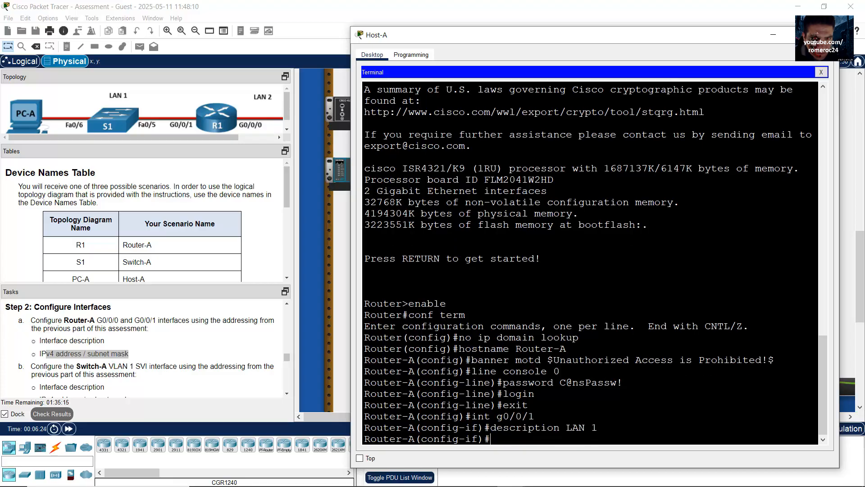
{"action": "left_click", "coordinate": [314, 482]}
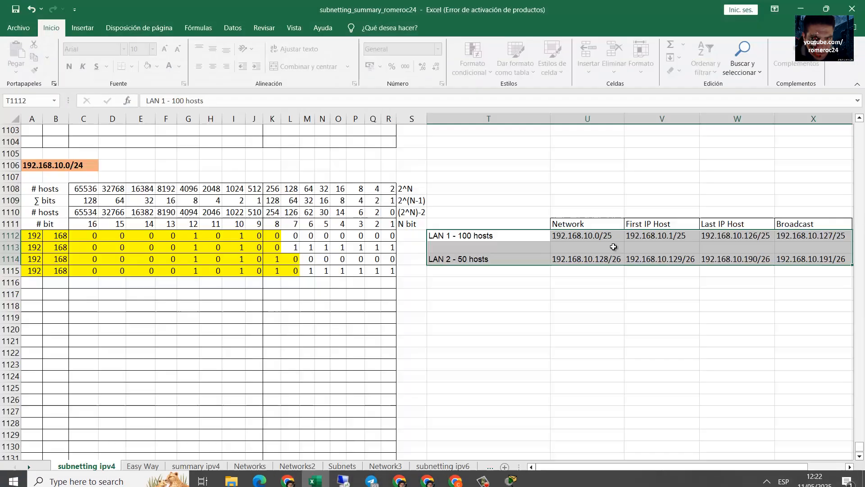
{"action": "left_click", "coordinate": [631, 237]}
{"action": "left_click", "coordinate": [455, 235]}
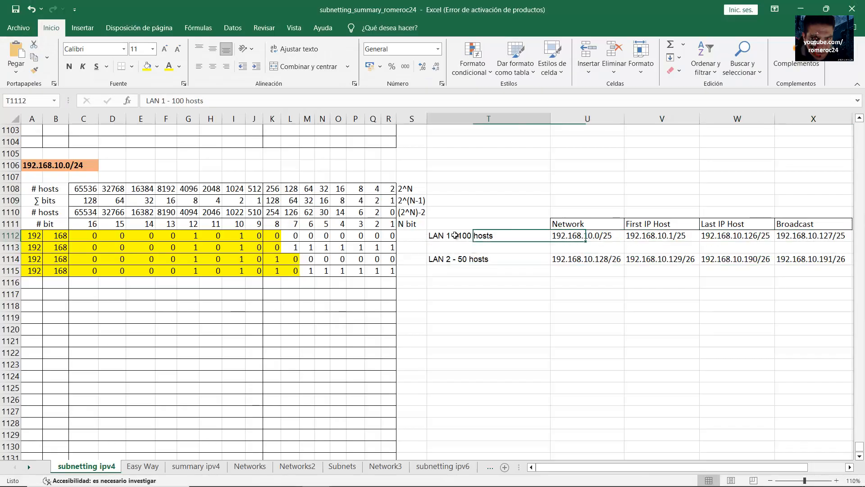
{"action": "left_click", "coordinate": [655, 236]}
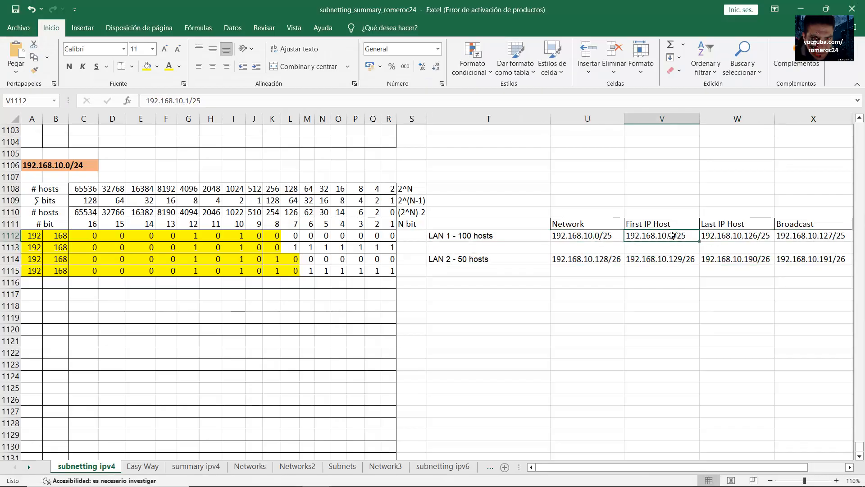
{"action": "left_click", "coordinate": [469, 236]}
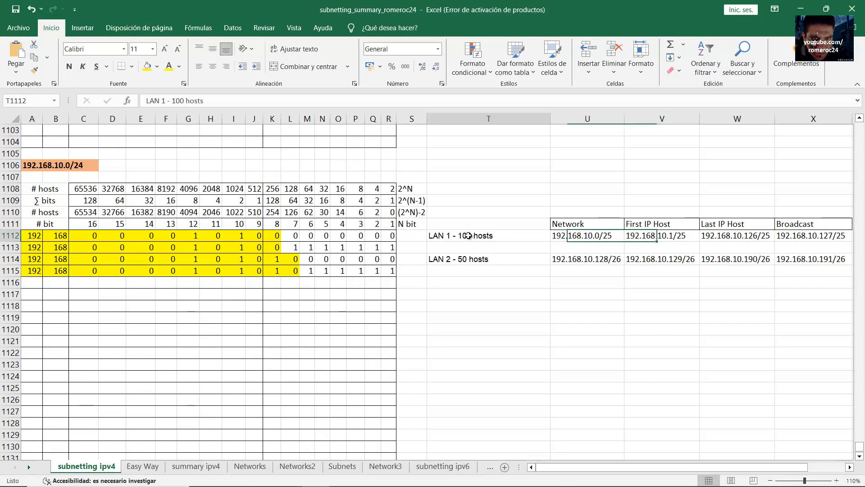
{"action": "left_click", "coordinate": [672, 238]}
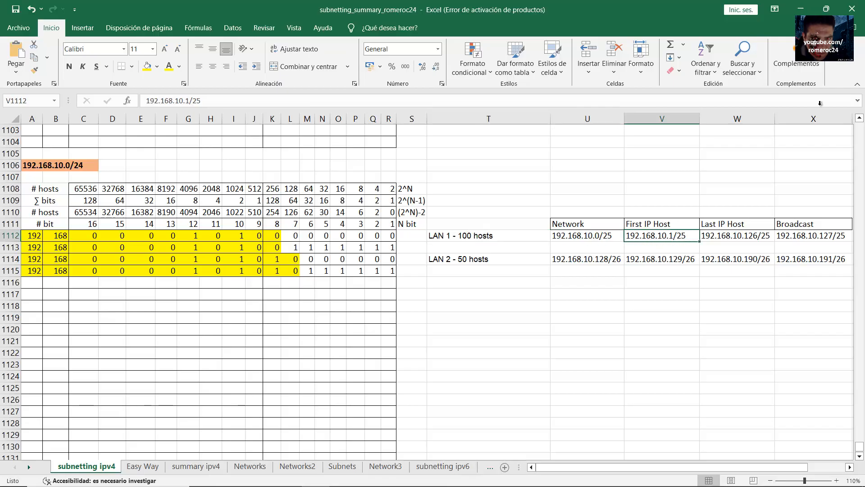
{"action": "left_click", "coordinate": [801, 9]}
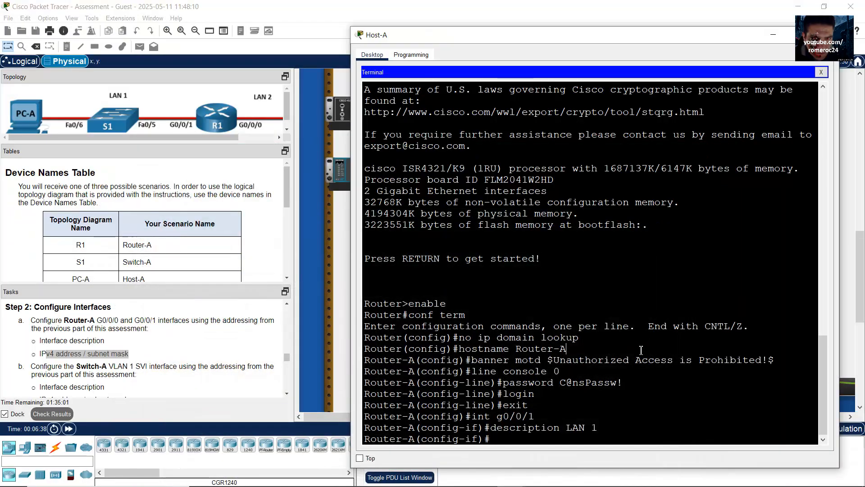
Address G0/0/1 as 192.168.10.1 255.255.255.128 and enable it with no shutdown
{"action": "type", "text": "ip address 192.168.10."}
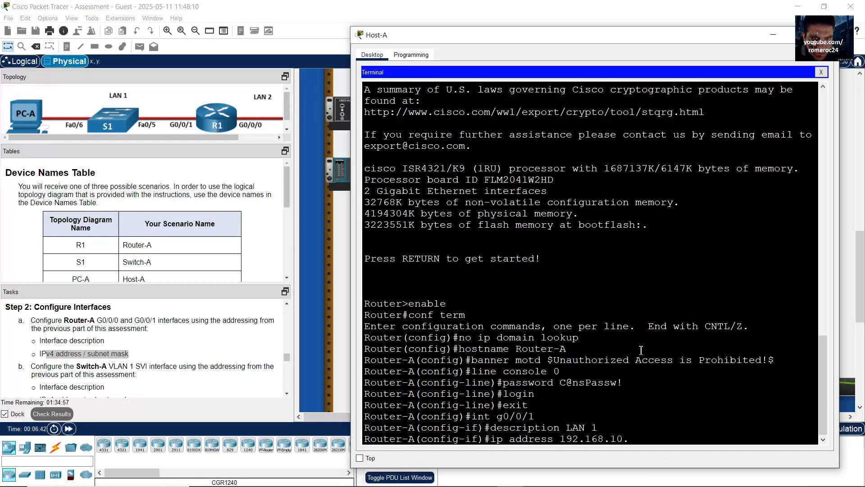
{"action": "type", "text": "1 255.255.255.128"}
{"action": "left_click_drag", "start_coordinate": [642, 440], "coordinate": [742, 437]}
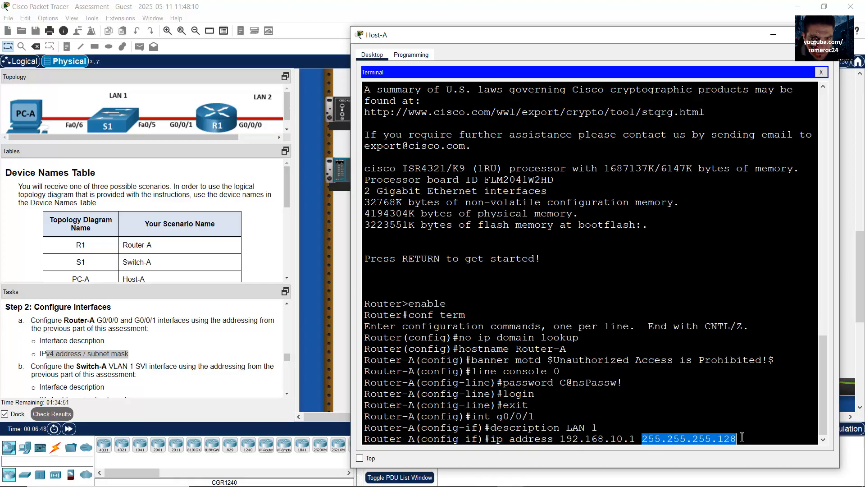
{"action": "left_click", "coordinate": [746, 424]}
{"action": "key", "text": "Return"}
{"action": "type", "text": "nfig-if)#n"}
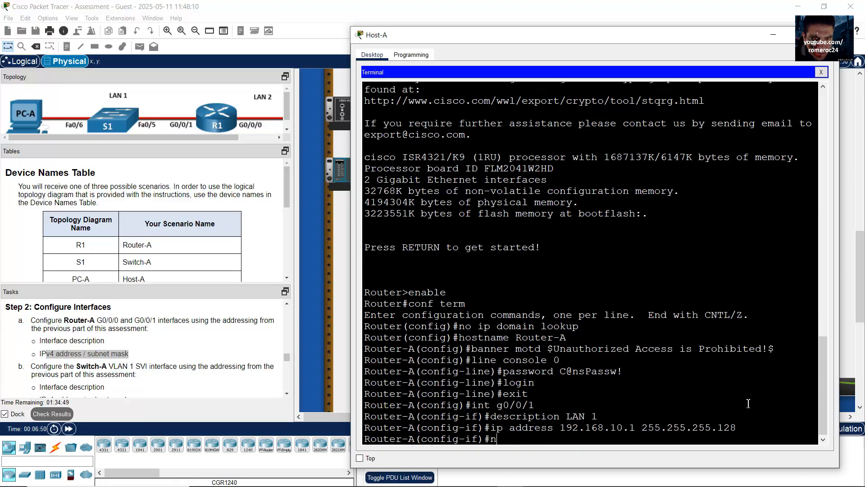
{"action": "type", "text": "o shutdown"}
{"action": "key", "text": "Return"}
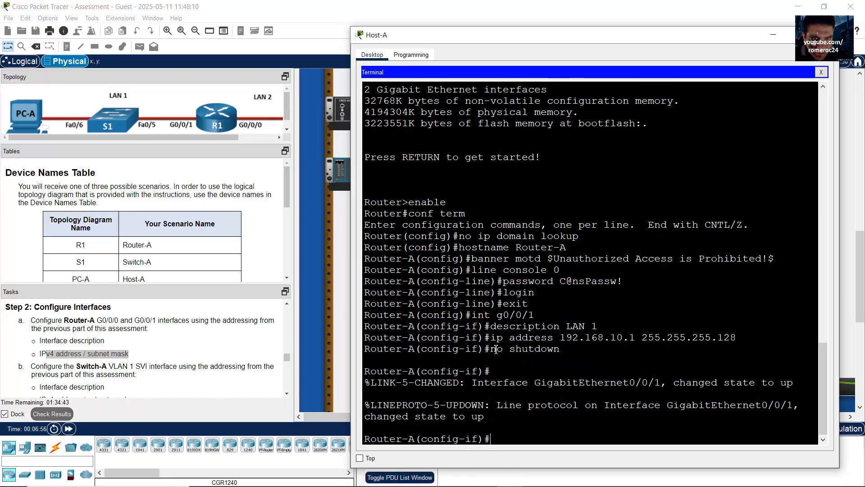
{"action": "left_click_drag", "start_coordinate": [496, 349], "coordinate": [565, 352]}
{"action": "left_click", "coordinate": [564, 351]}
{"action": "left_click_drag", "start_coordinate": [500, 354], "coordinate": [568, 352]}
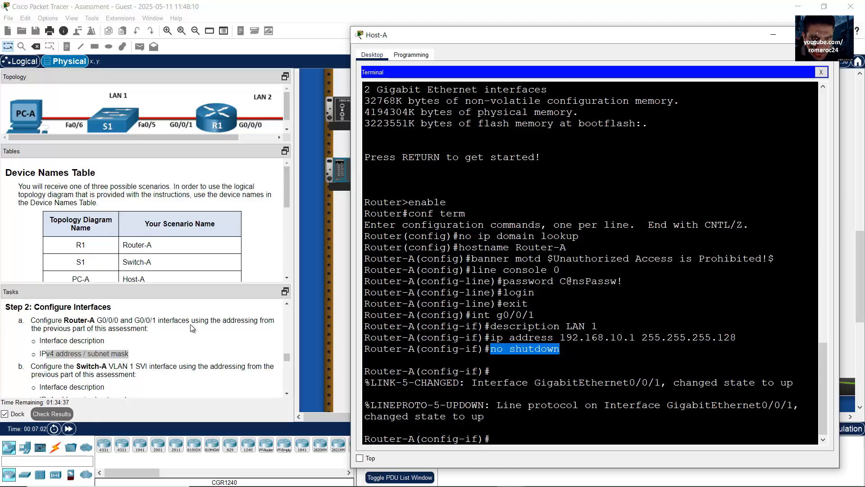
{"action": "left_click", "coordinate": [637, 357]}
Using command history, enter interface G0/0/0 and describe it as LAN 2
{"action": "key", "text": "Up"}
{"action": "key", "text": "Up"}
{"action": "key", "text": "Up"}
{"action": "key", "text": "Up"}
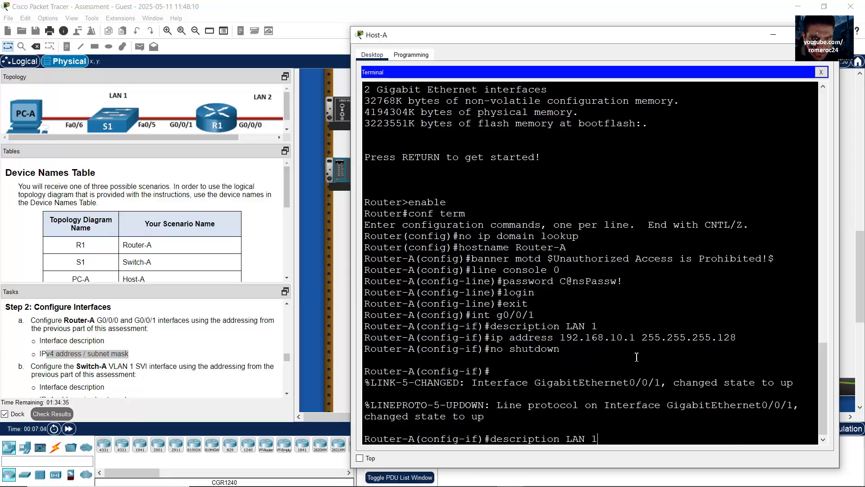
{"action": "key", "text": "Return"}
{"action": "key", "text": "Up"}
{"action": "key", "text": "Up"}
{"action": "key", "text": "Up"}
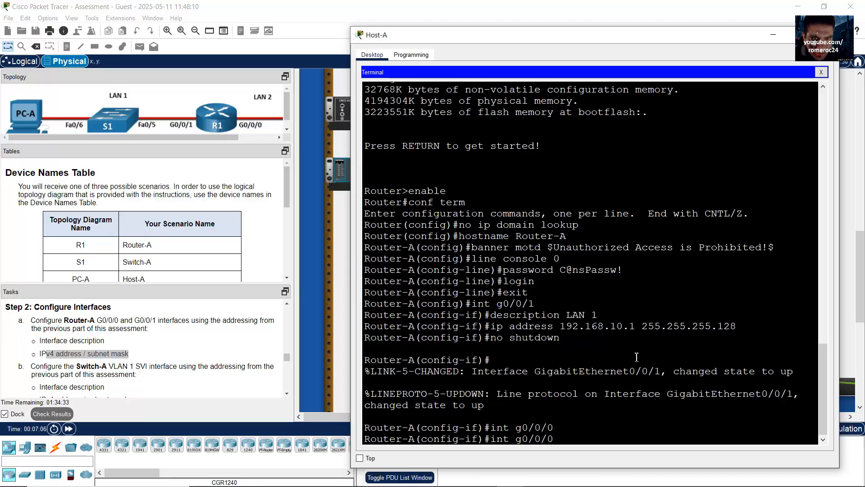
{"action": "key", "text": "Up"}
{"action": "type", "text": "2"}
{"action": "key", "text": "Return"}
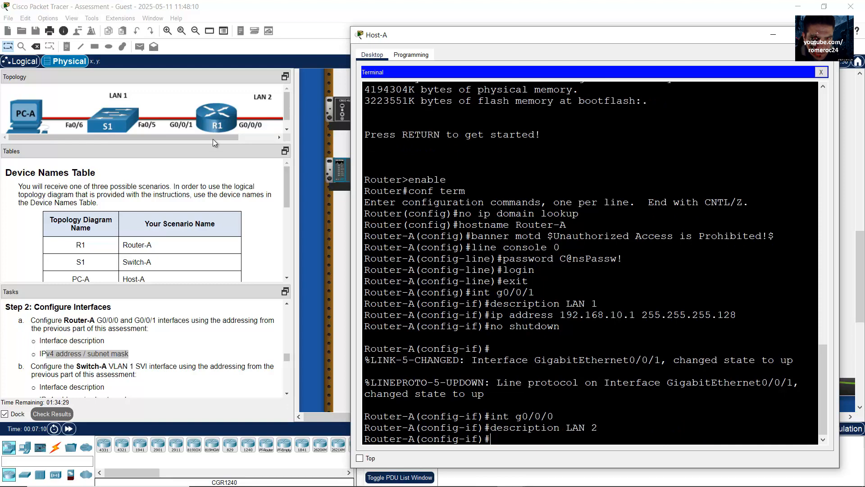
{"action": "left_click_drag", "start_coordinate": [222, 137], "coordinate": [261, 137]}
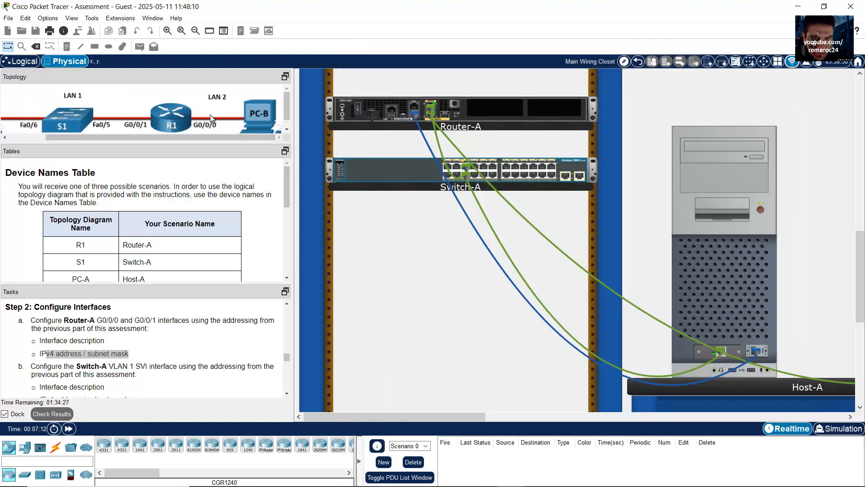
{"action": "left_click", "coordinate": [722, 285]}
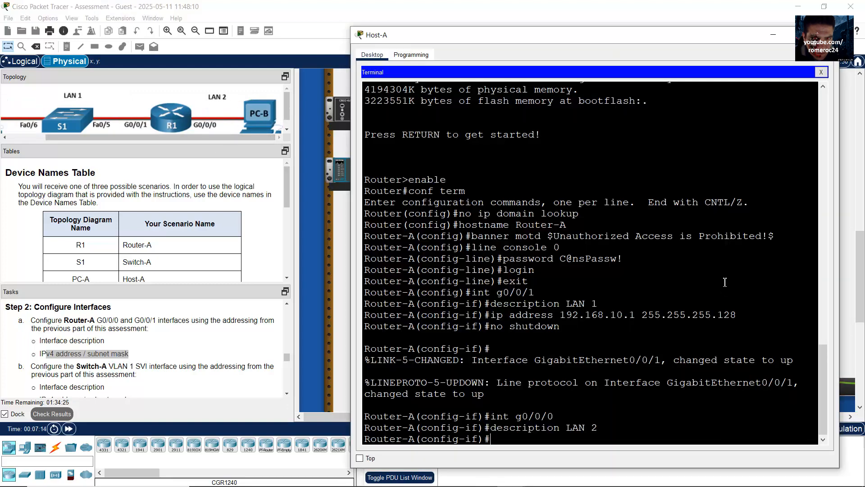
{"action": "mouse_move", "coordinate": [488, 483]}
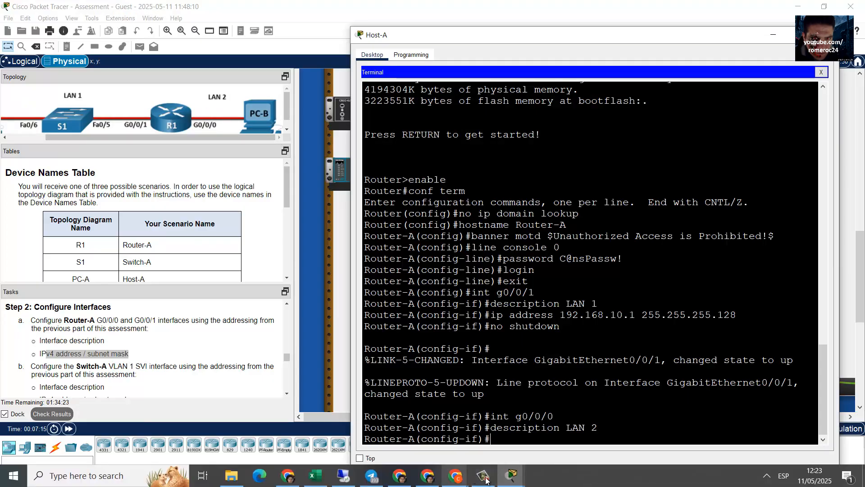
{"action": "left_click", "coordinate": [317, 483]}
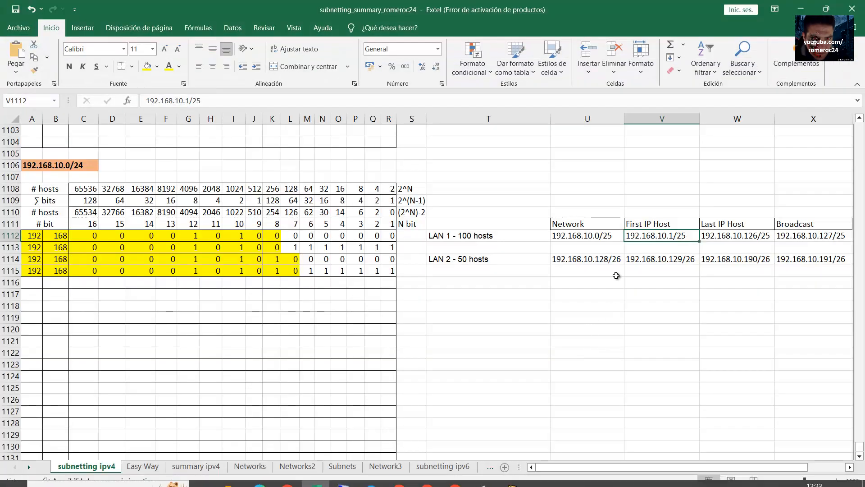
{"action": "left_click", "coordinate": [485, 261]}
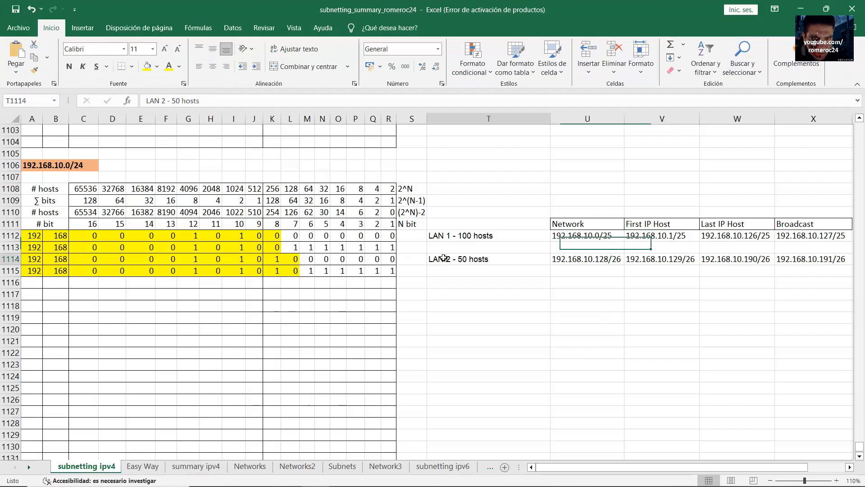
{"action": "left_click", "coordinate": [657, 264]}
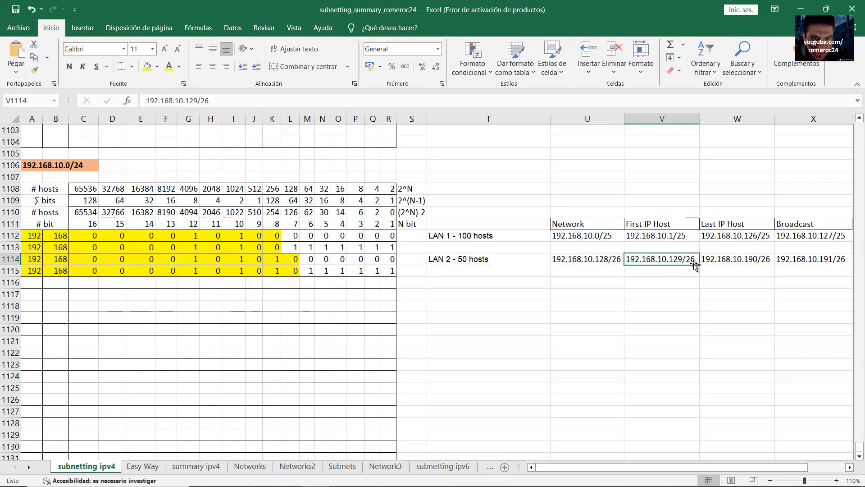
{"action": "left_click", "coordinate": [800, 8]}
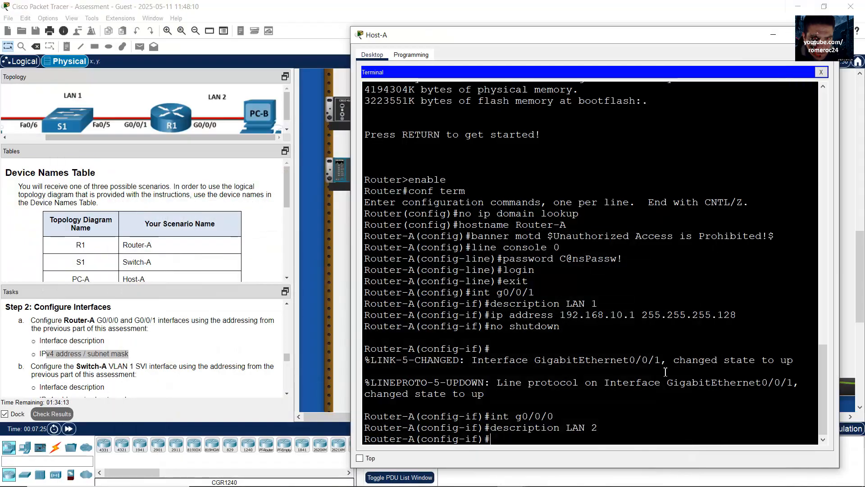
Edit the recalled ip address command to give G0/0/0 192.168.10.129 255.255.255.192
{"action": "key", "text": "Up"}
{"action": "key", "text": "Up"}
{"action": "key", "text": "Up"}
{"action": "key", "text": "Up"}
{"action": "key", "text": "Left"}
{"action": "key", "text": "Left"}
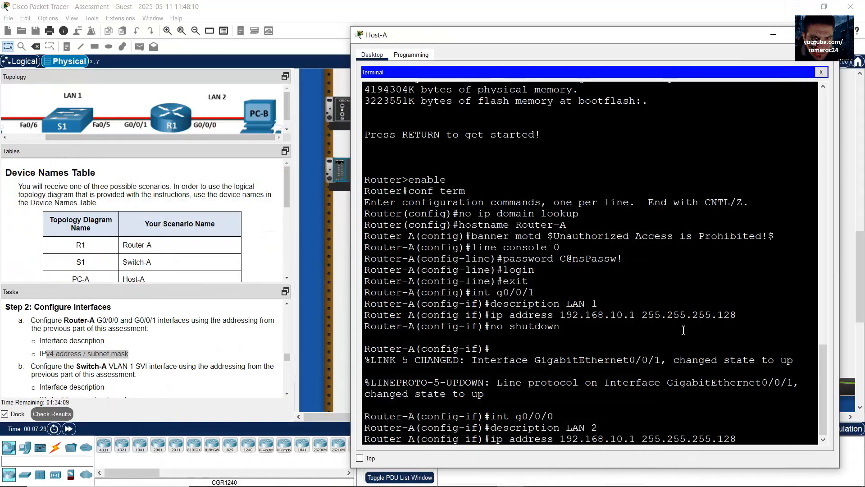
{"action": "type", "text": "29"}
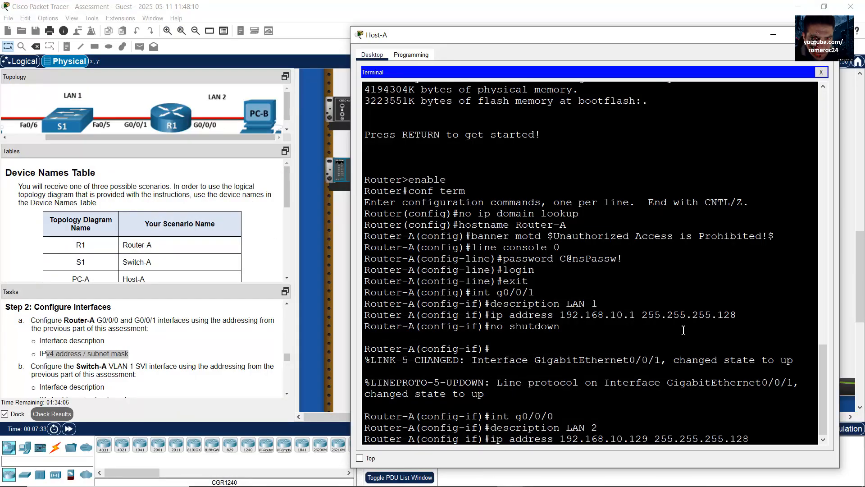
{"action": "key", "text": "End"}
{"action": "key", "text": "BackSpace"}
{"action": "key", "text": "BackSpace"}
{"action": "key", "text": "BackSpace"}
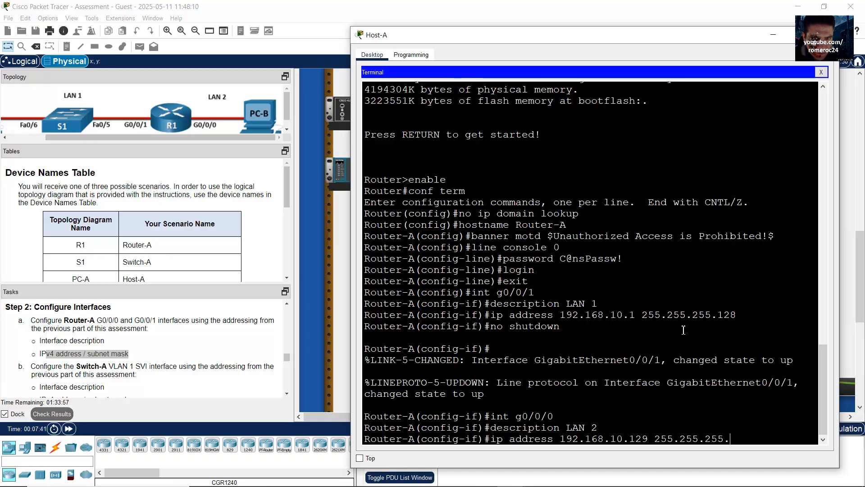
{"action": "type", "text": "192"}
{"action": "key", "text": "Return"}
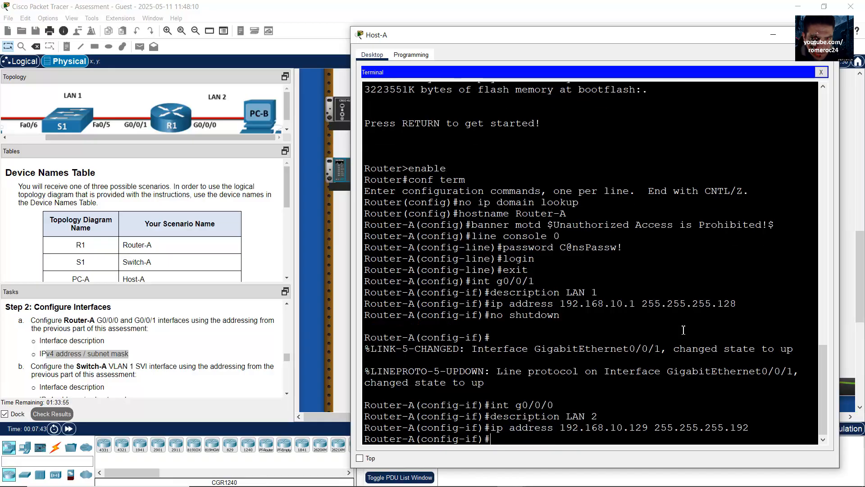
Bring G0/0/0 up with the recalled no shutdown and close Host-A's window
{"action": "key", "text": "Up"}
{"action": "key", "text": "Up"}
{"action": "key", "text": "Up"}
{"action": "key", "text": "Up"}
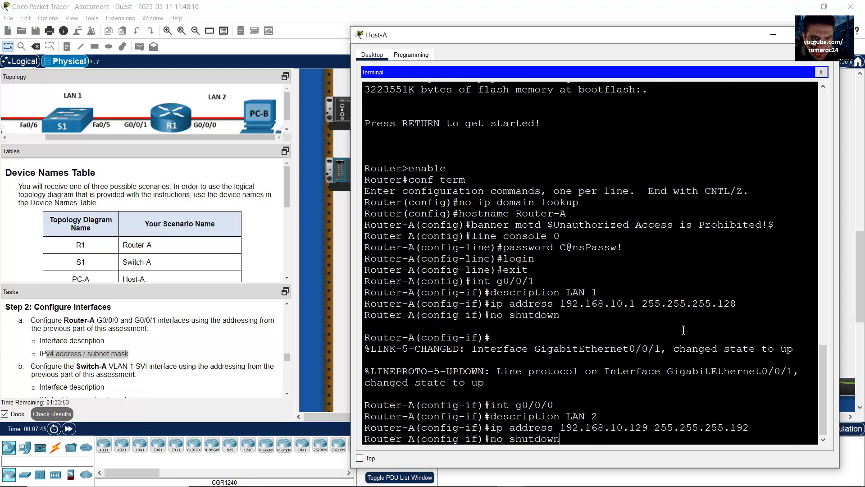
{"action": "key", "text": "Return"}
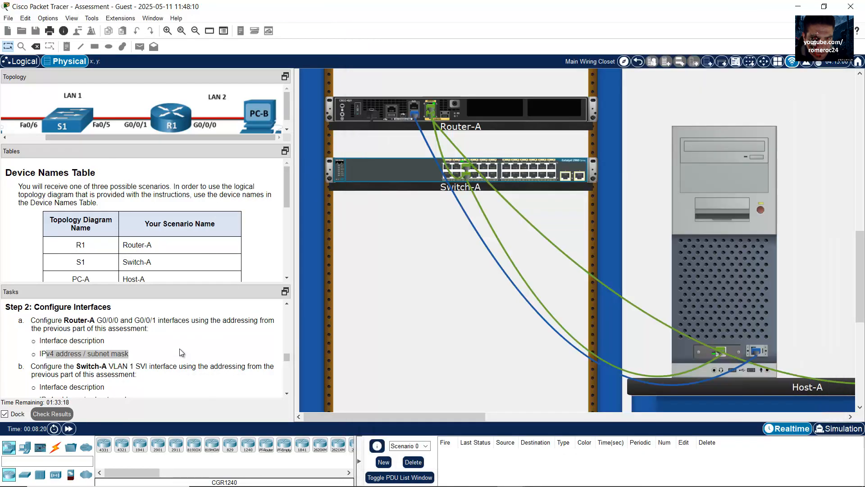
{"action": "left_click", "coordinate": [179, 348]}
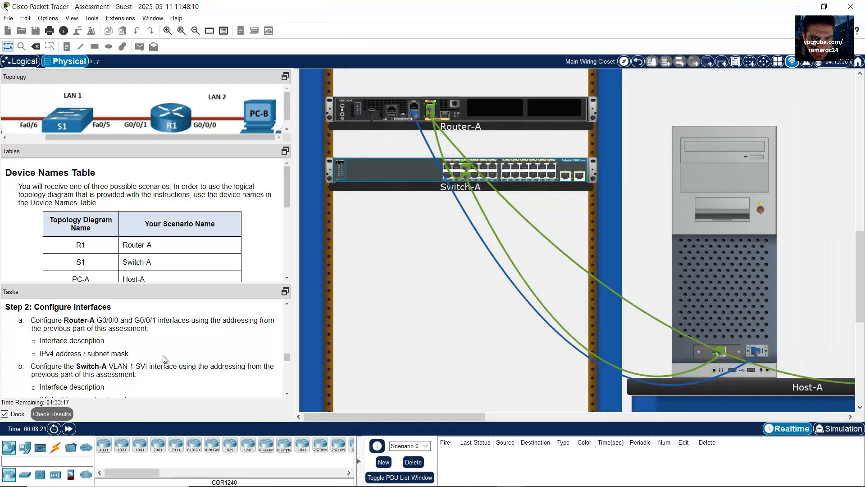
{"action": "scroll", "coordinate": [150, 361], "scroll_direction": "down", "scroll_amount": 2}
{"action": "scroll", "coordinate": [151, 360], "scroll_direction": "up", "scroll_amount": 1}
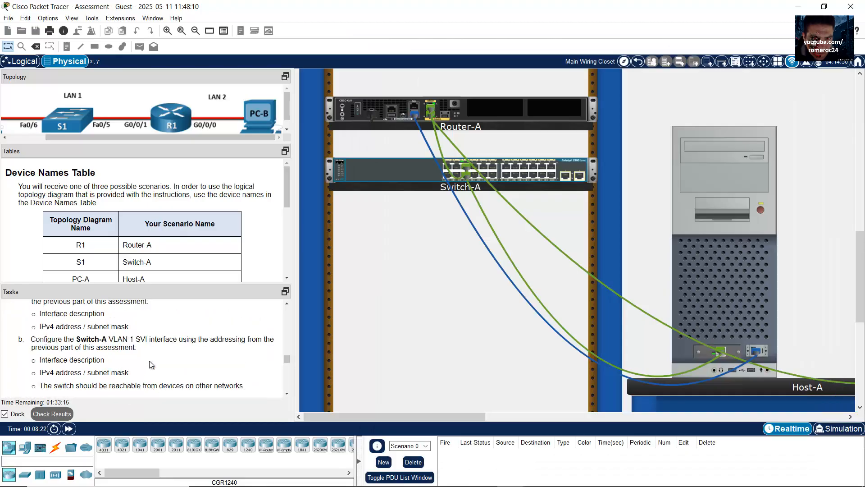
{"action": "left_click_drag", "start_coordinate": [66, 341], "coordinate": [137, 372]}
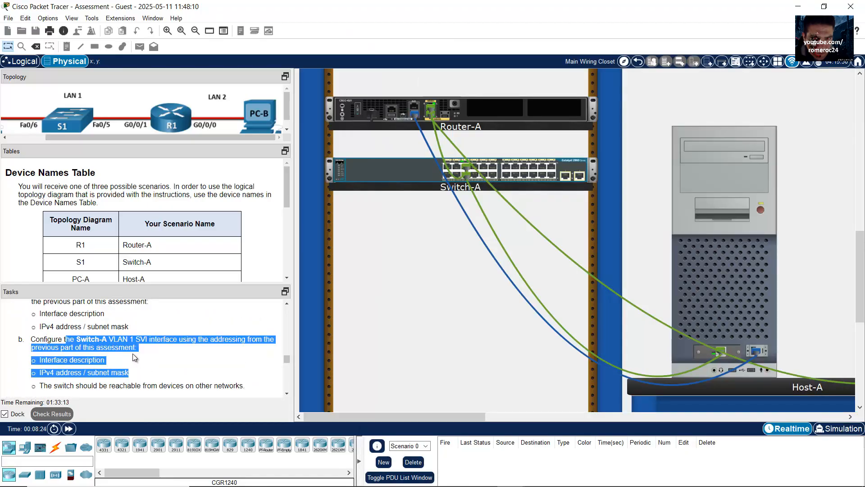
{"action": "left_click", "coordinate": [118, 347]}
{"action": "left_click_drag", "start_coordinate": [101, 347], "coordinate": [137, 374]}
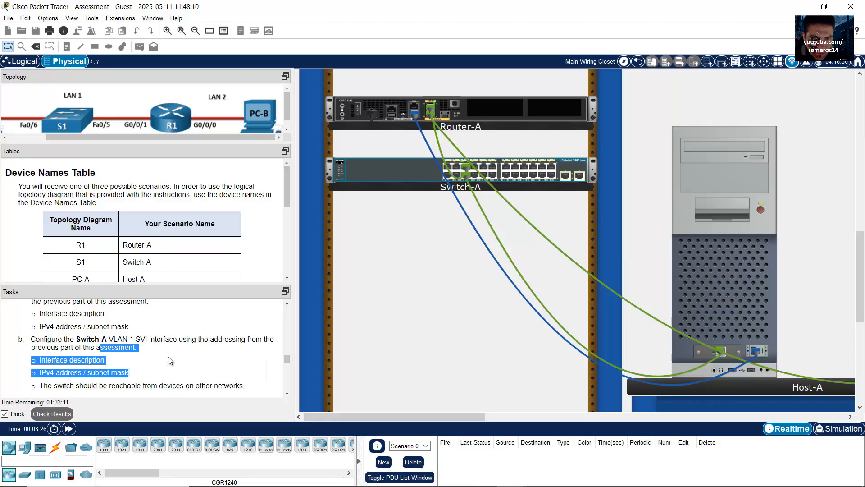
{"action": "scroll", "coordinate": [171, 360], "scroll_direction": "up", "scroll_amount": 6}
{"action": "scroll", "coordinate": [170, 359], "scroll_direction": "down", "scroll_amount": 1}
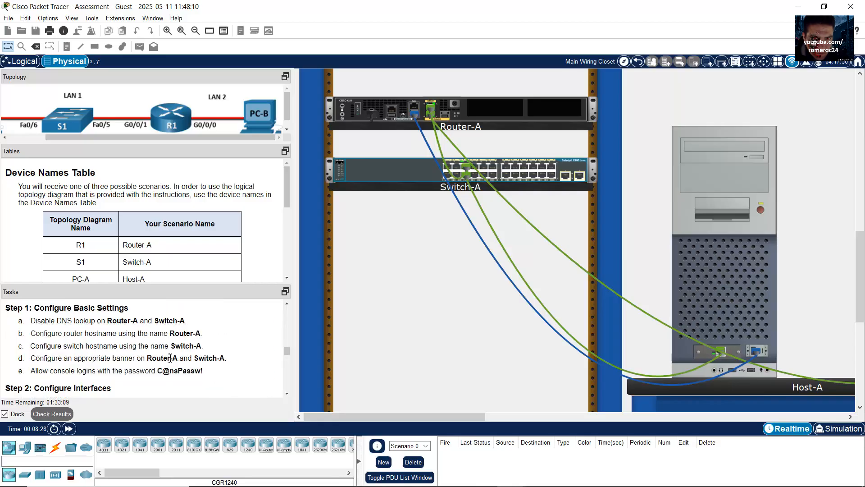
{"action": "left_click_drag", "start_coordinate": [79, 307], "coordinate": [129, 310]}
{"action": "left_click", "coordinate": [93, 320]}
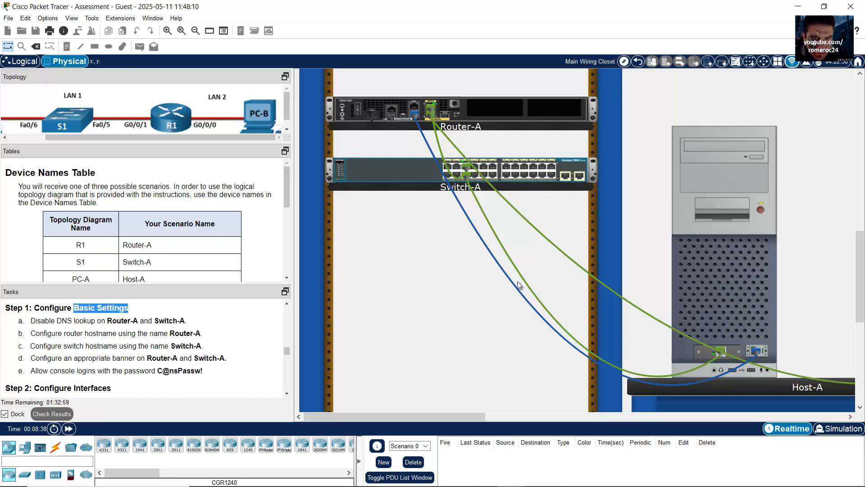
{"action": "left_click_drag", "start_coordinate": [405, 415], "coordinate": [433, 414]}
{"action": "scroll", "coordinate": [814, 251], "scroll_direction": "up", "scroll_amount": 5}
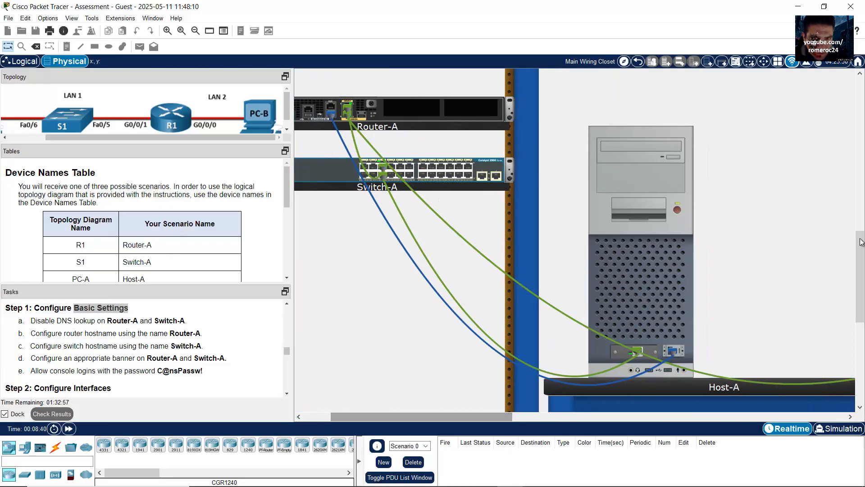
Pick up the console cable and plug it into Host-B's RS 232 port
{"action": "scroll", "coordinate": [814, 253], "scroll_direction": "up", "scroll_amount": 5}
{"action": "left_click", "coordinate": [594, 152]}
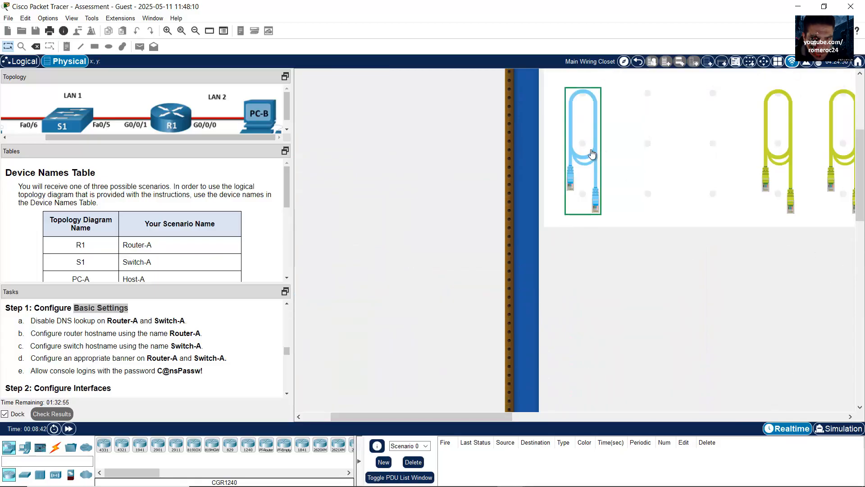
{"action": "scroll", "coordinate": [735, 250], "scroll_direction": "down", "scroll_amount": 15}
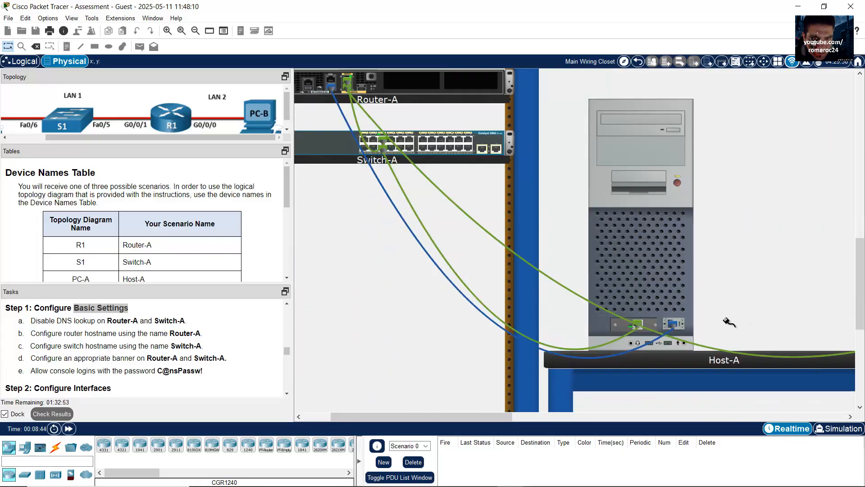
{"action": "left_click_drag", "start_coordinate": [502, 416], "coordinate": [589, 415]}
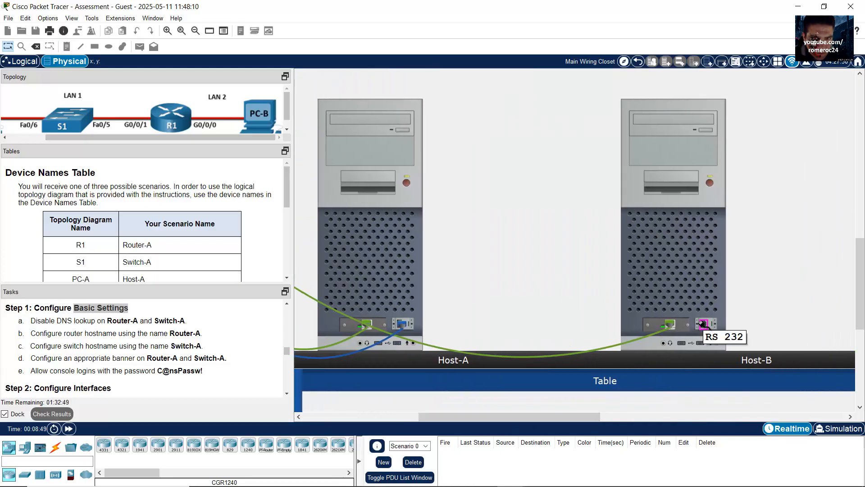
{"action": "left_click", "coordinate": [702, 324]}
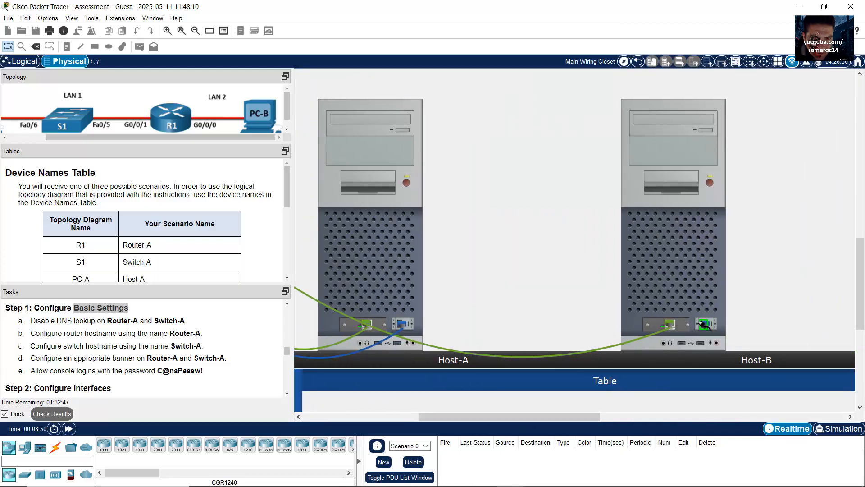
{"action": "left_click_drag", "start_coordinate": [532, 419], "coordinate": [417, 418]}
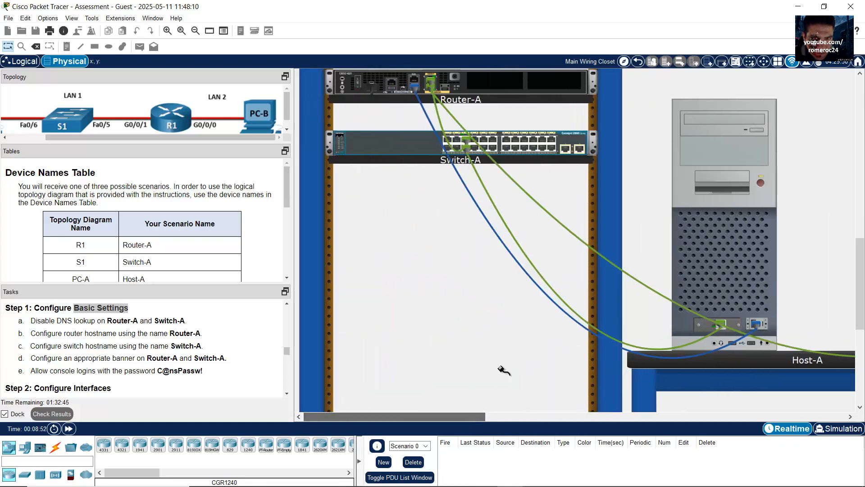
{"action": "scroll", "coordinate": [518, 312], "scroll_direction": "up", "scroll_amount": 2}
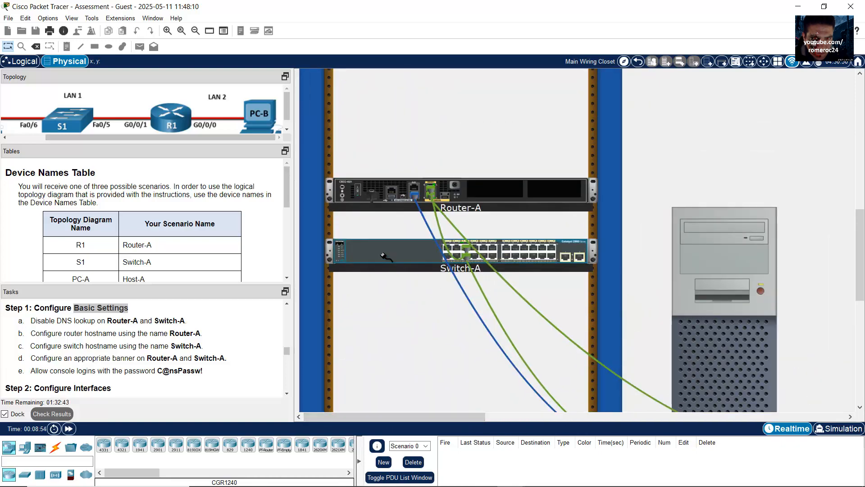
Connect the cable to Switch-A's rear console port and open Host-B's Terminal
{"action": "right_click", "coordinate": [384, 255]}
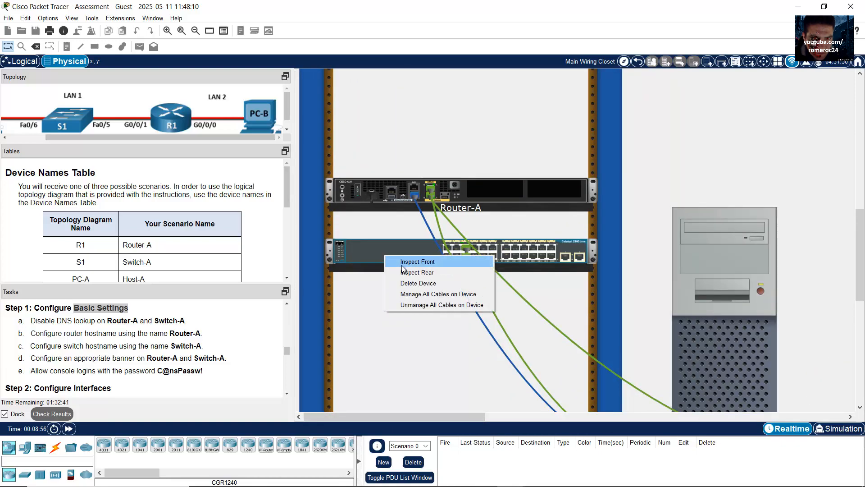
{"action": "left_click", "coordinate": [415, 272]}
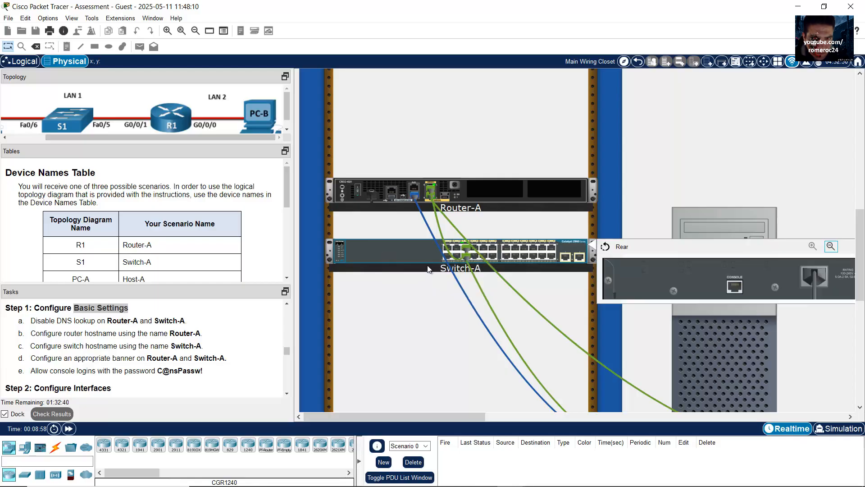
{"action": "left_click", "coordinate": [735, 288]}
{"action": "scroll", "coordinate": [729, 299], "scroll_direction": "down", "scroll_amount": 2}
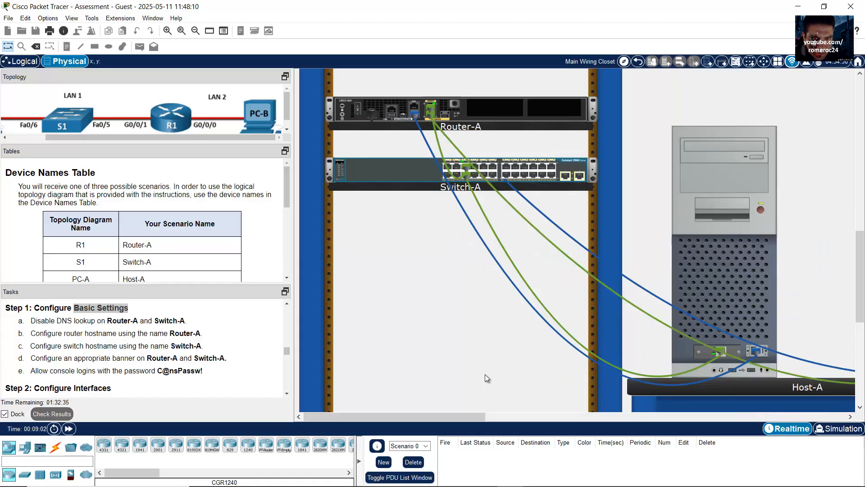
{"action": "left_click_drag", "start_coordinate": [454, 418], "coordinate": [509, 410]}
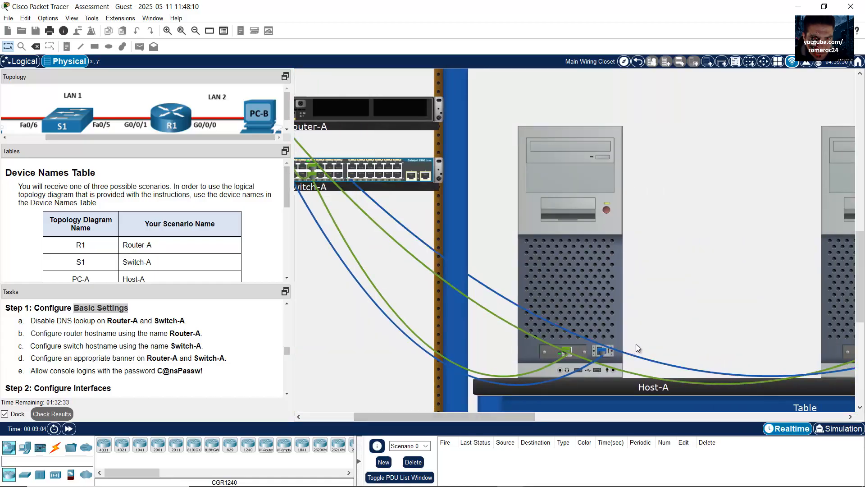
{"action": "mouse_move", "coordinate": [639, 356]}
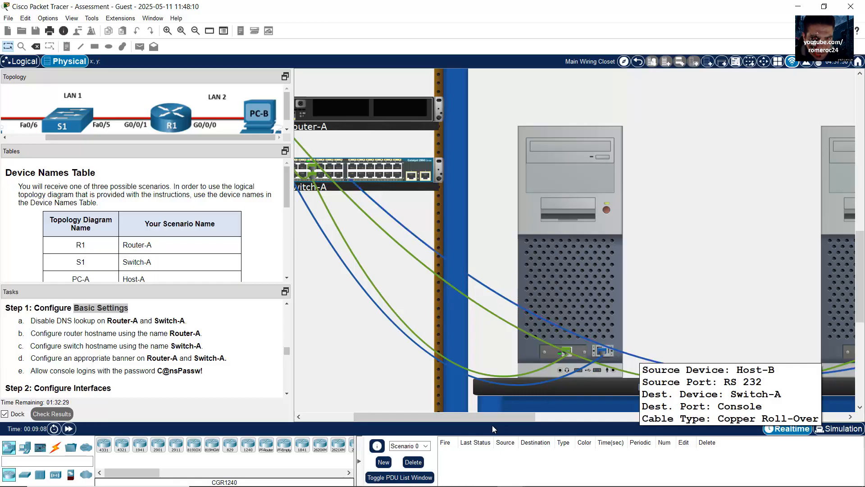
{"action": "left_click_drag", "start_coordinate": [504, 418], "coordinate": [532, 412]}
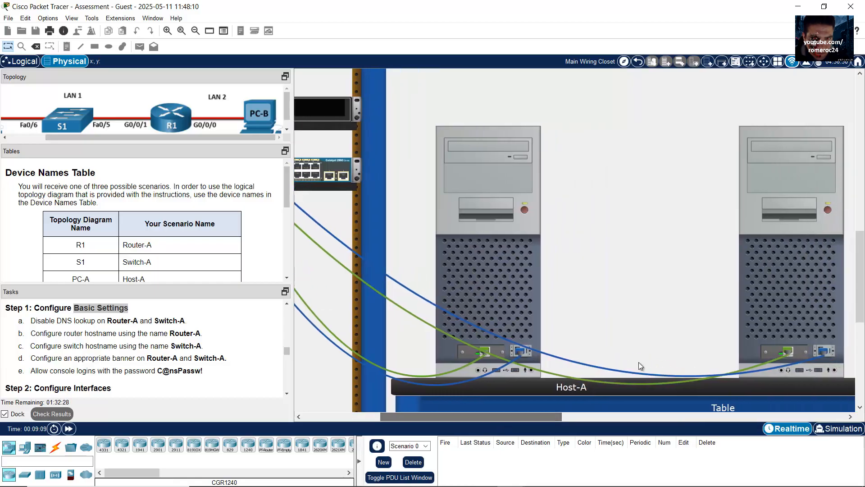
{"action": "left_click", "coordinate": [811, 271]}
{"action": "left_click", "coordinate": [509, 153]}
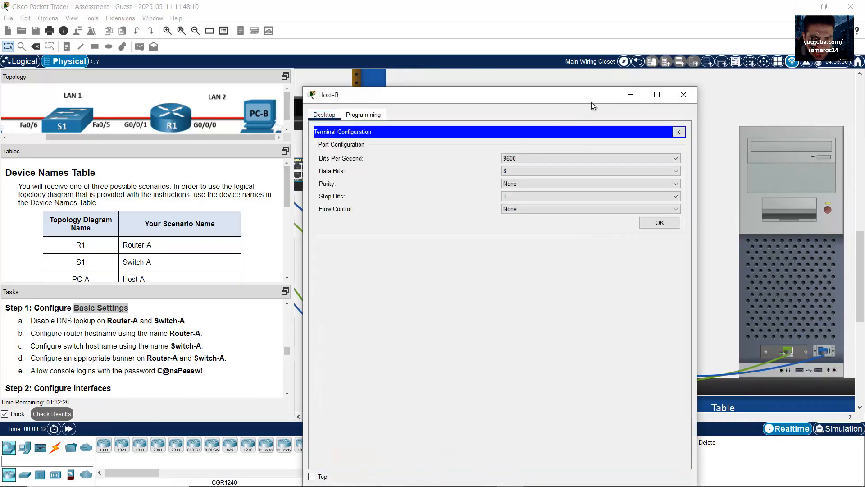
Connect Host-B's terminal to the switch with default serial settings and enter global configuration mode
{"action": "left_click_drag", "start_coordinate": [591, 99], "coordinate": [746, 33]}
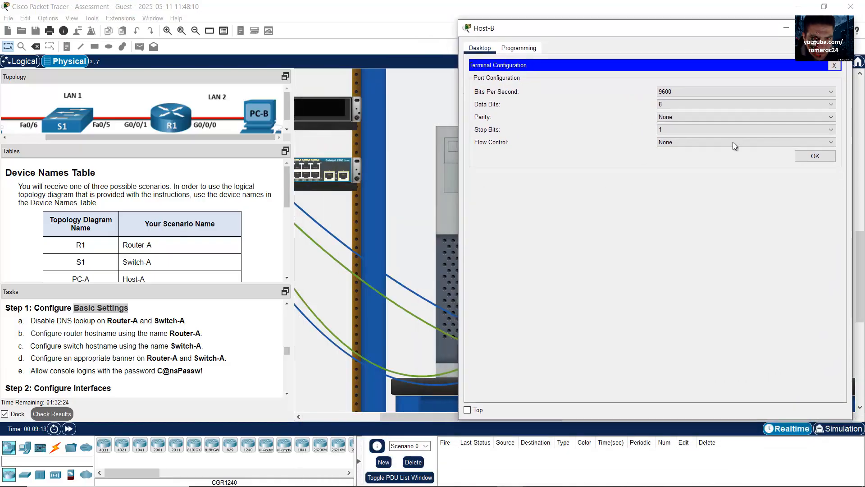
{"action": "left_click", "coordinate": [822, 158]}
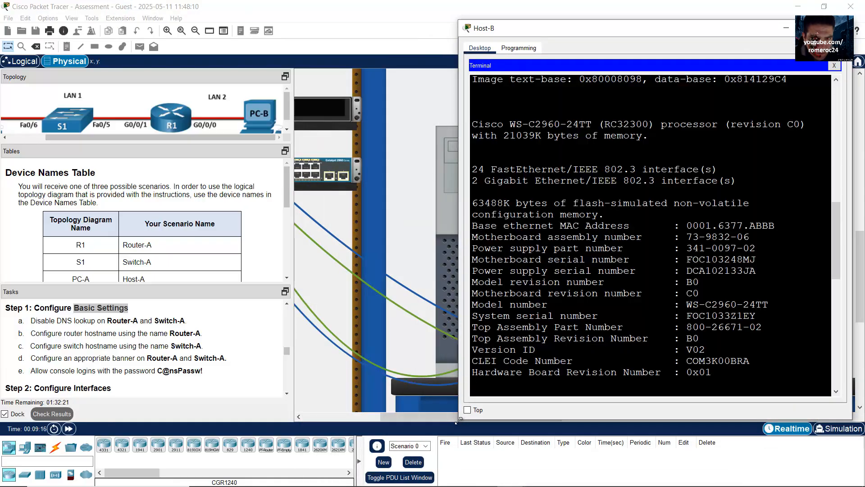
{"action": "left_click_drag", "start_coordinate": [456, 421], "coordinate": [360, 446]}
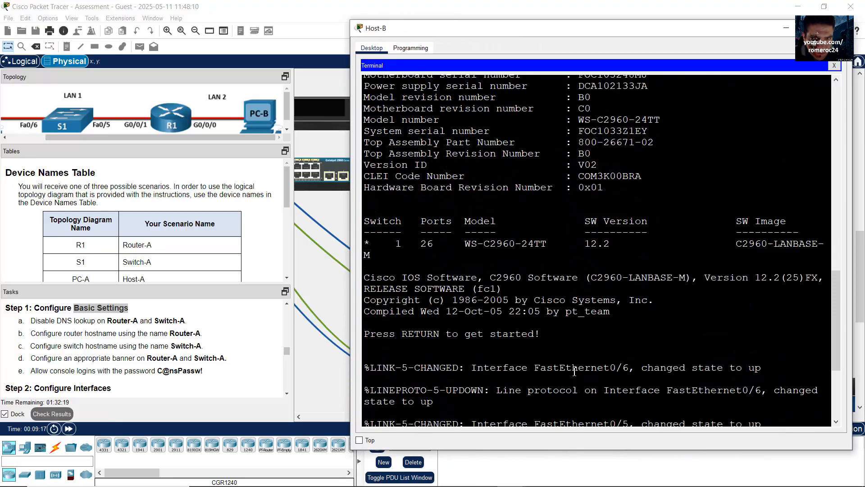
{"action": "key", "text": "Return"}
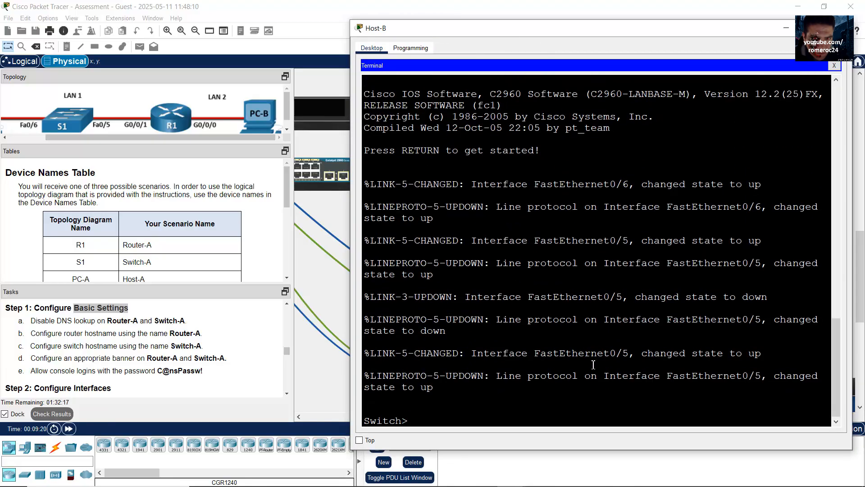
{"action": "type", "text": "enable"}
{"action": "key", "text": "Return"}
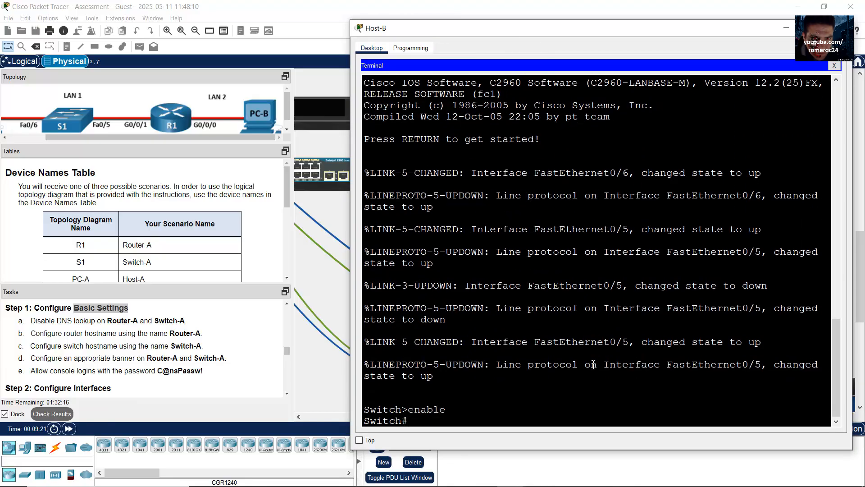
{"action": "type", "text": "conf term"}
{"action": "key", "text": "Return"}
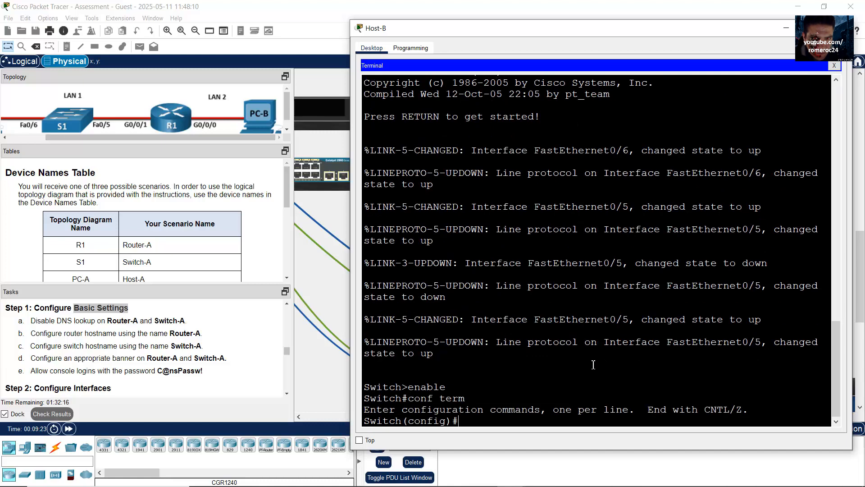
Disable DNS lookup and set the switch hostname to Switch-A
{"action": "left_click", "coordinate": [153, 331]}
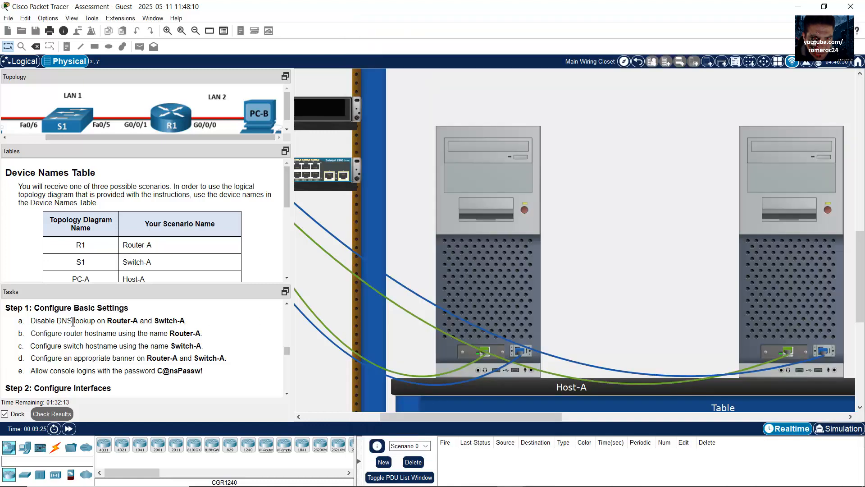
{"action": "left_click_drag", "start_coordinate": [57, 322], "coordinate": [107, 335]}
{"action": "key", "text": "alt+Tab"}
{"action": "type", "text": "no ip"}
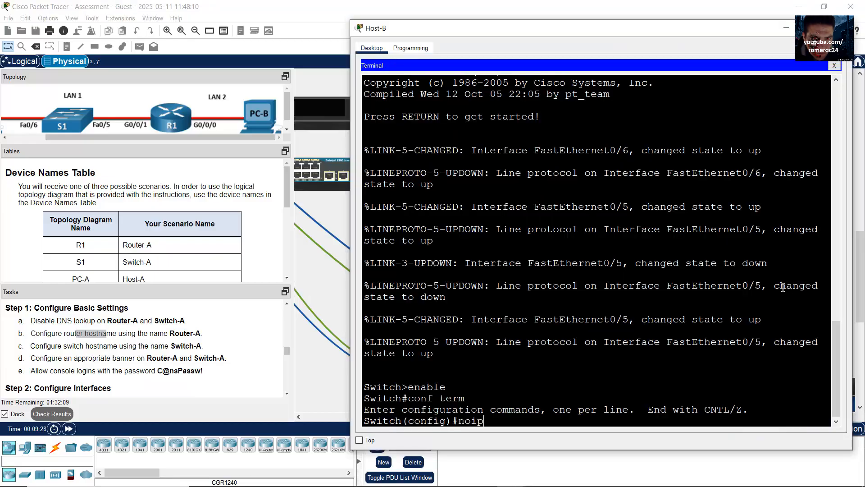
{"action": "type", "text": " domain lookup"}
{"action": "key", "text": "Return"}
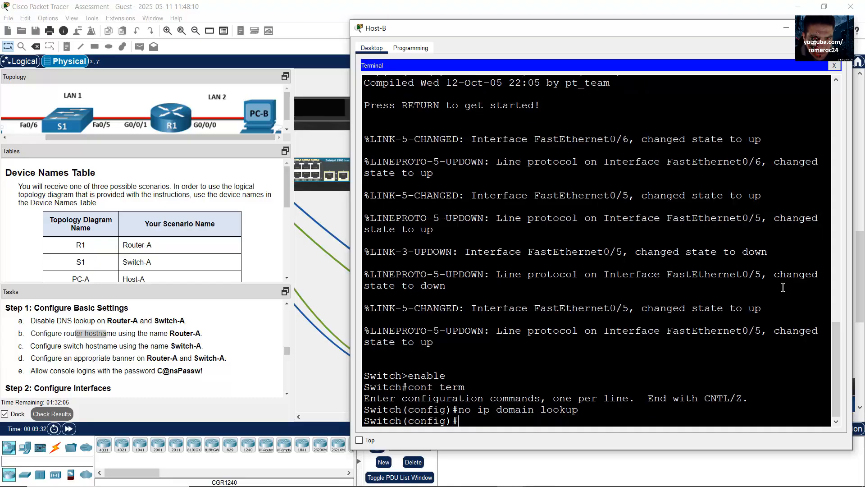
{"action": "type", "text": "hostname Switch-A"}
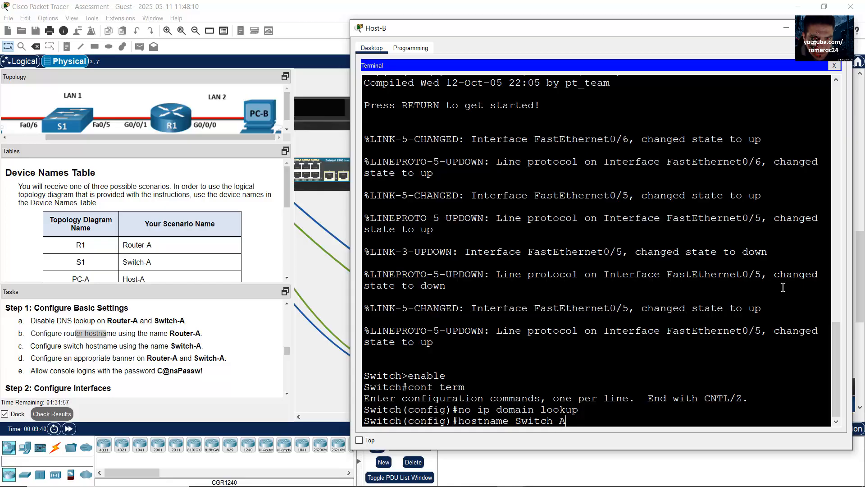
{"action": "key", "text": "Return"}
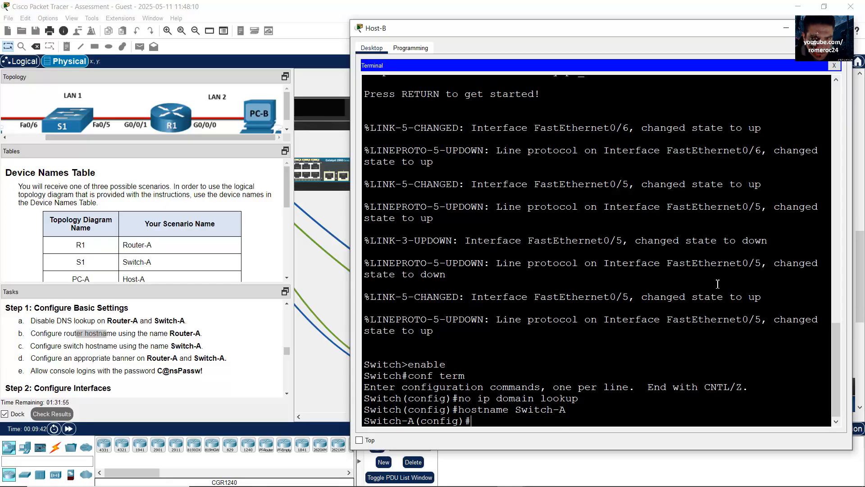
Add the message-of-the-day banner 'Unauthorized Access is Prohibited!'
{"action": "left_click", "coordinate": [128, 351]}
{"action": "left_click_drag", "start_coordinate": [89, 345], "coordinate": [196, 346]}
{"action": "left_click_drag", "start_coordinate": [99, 358], "coordinate": [180, 357]}
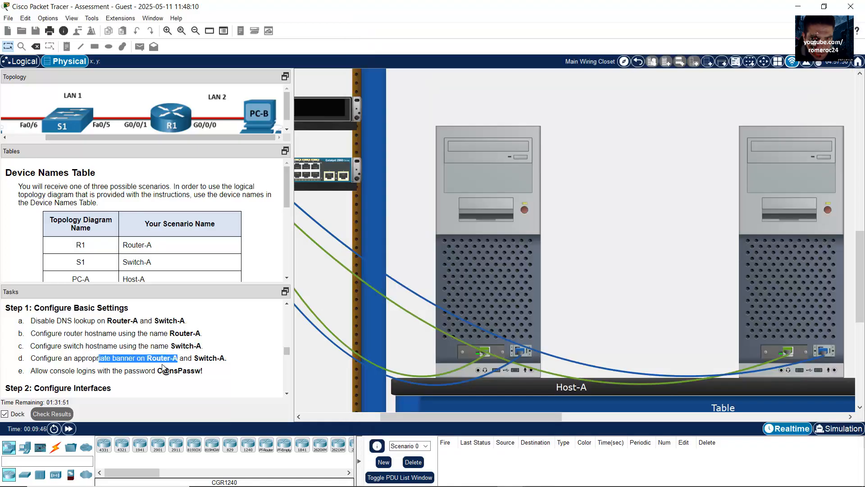
{"action": "left_click_drag", "start_coordinate": [67, 370], "coordinate": [164, 371]}
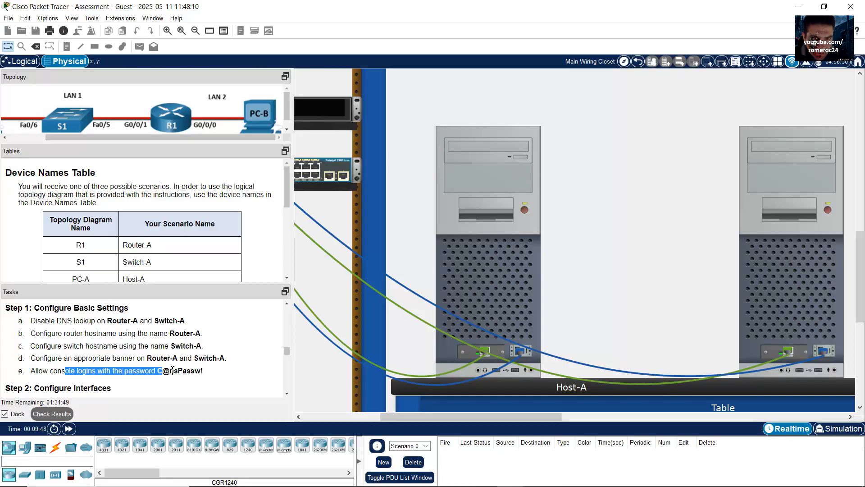
{"action": "key", "text": "alt+Tab"}
{"action": "type", "text": "ba"}
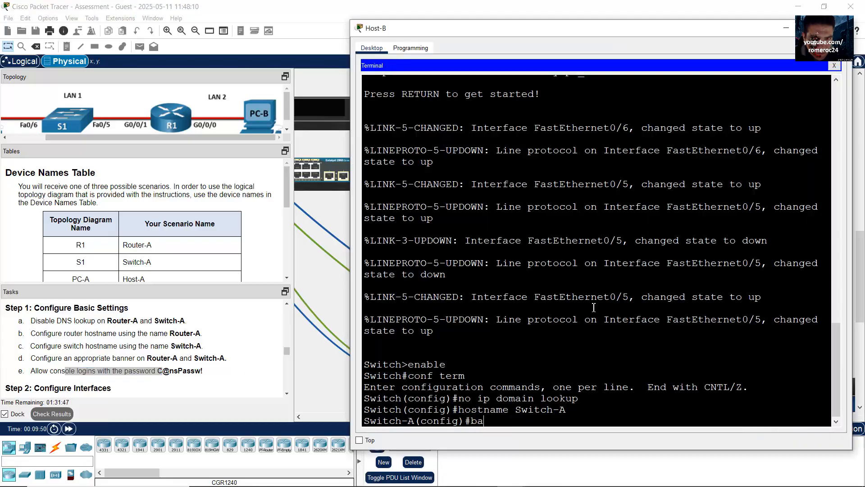
{"action": "type", "text": "nner motd "}
{"action": "type", "text": "//Un"}
{"action": "type", "text": "authorized Acce"}
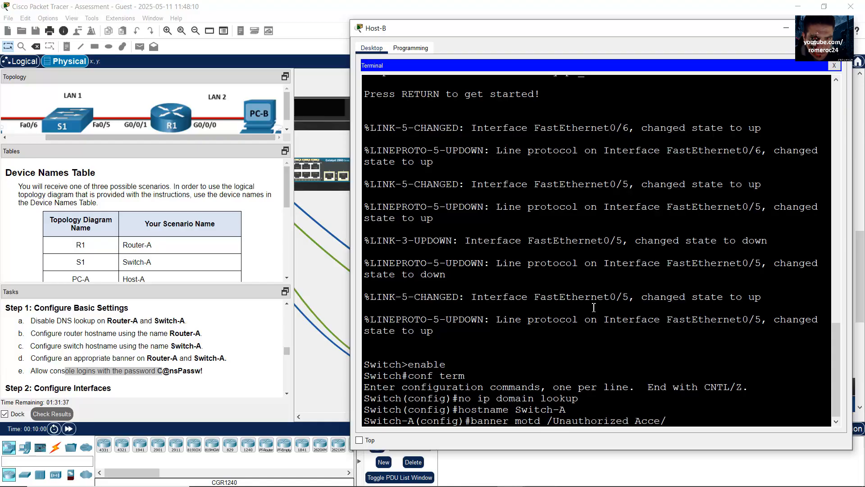
{"action": "type", "text": "ss is Prohibited!/"}
{"action": "key", "text": "Return"}
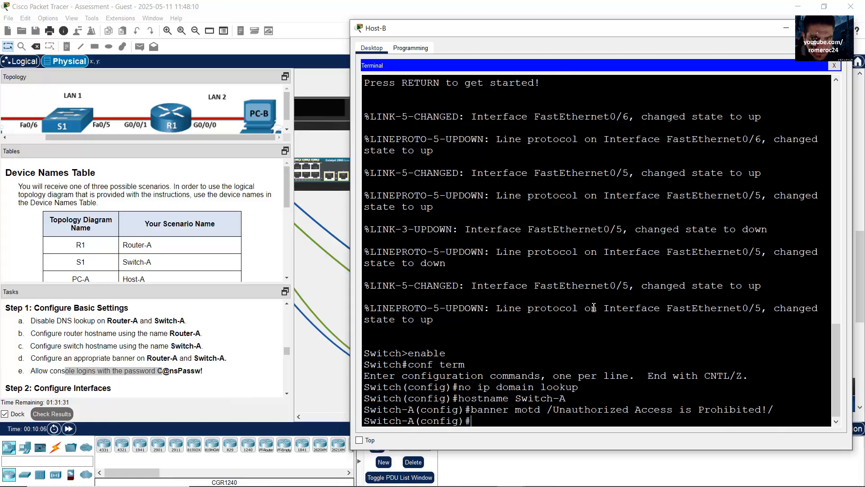
Set the console line 0 password to the one copied from the Tasks panel
{"action": "type", "text": "line console 0"}
{"action": "key", "text": "Return"}
{"action": "type", "text": "password"}
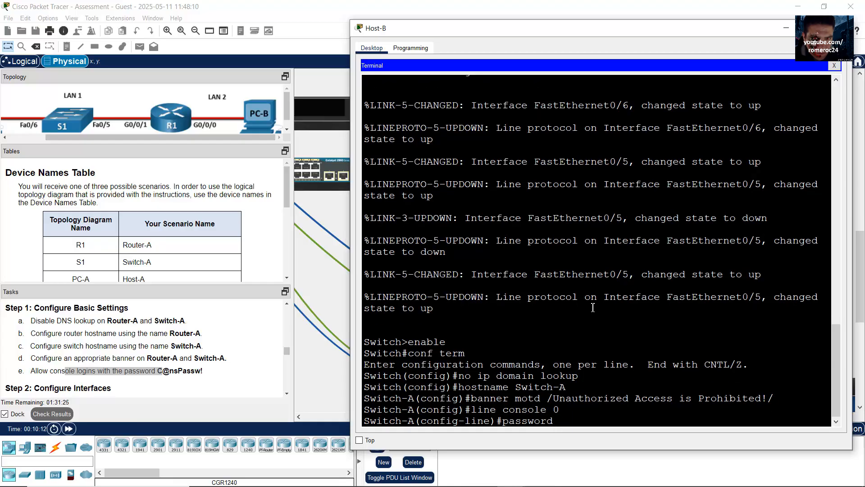
{"action": "left_click", "coordinate": [159, 376]}
{"action": "left_click_drag", "start_coordinate": [158, 371], "coordinate": [203, 371]}
{"action": "right_click", "coordinate": [194, 370]}
{"action": "left_click", "coordinate": [216, 378]}
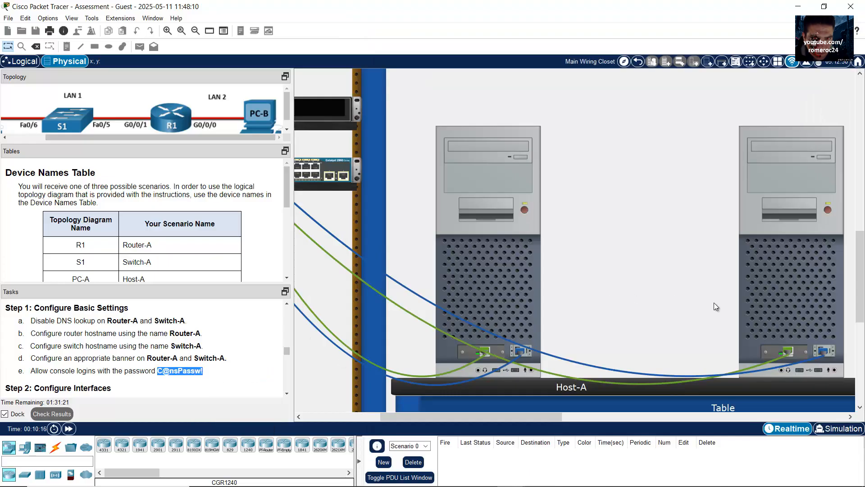
{"action": "left_click", "coordinate": [735, 309]}
{"action": "right_click", "coordinate": [595, 397]}
{"action": "left_click", "coordinate": [618, 413]}
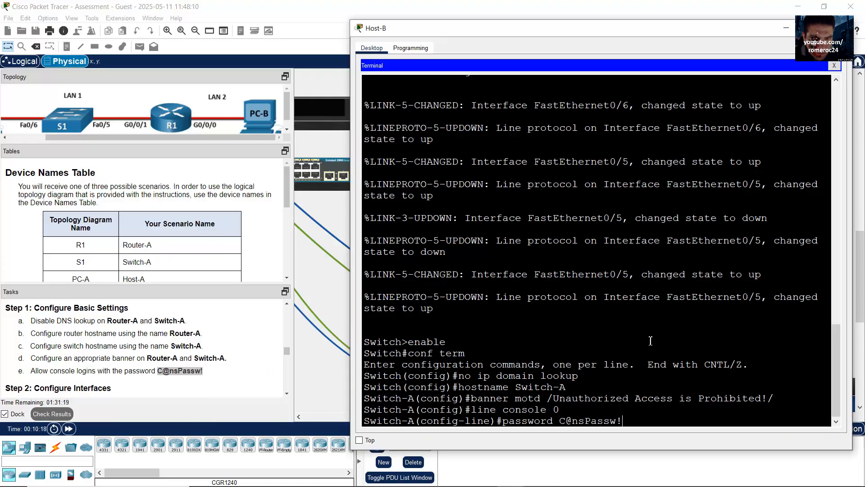
{"action": "key", "text": "Return"}
Require login on the console line and exit back to global configuration
{"action": "type", "text": "login"}
{"action": "key", "text": "Return"}
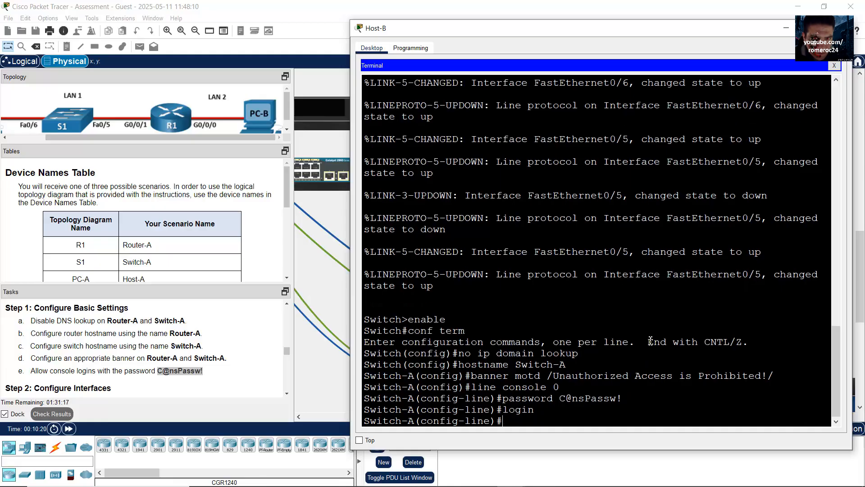
{"action": "type", "text": "exit"}
{"action": "key", "text": "Return"}
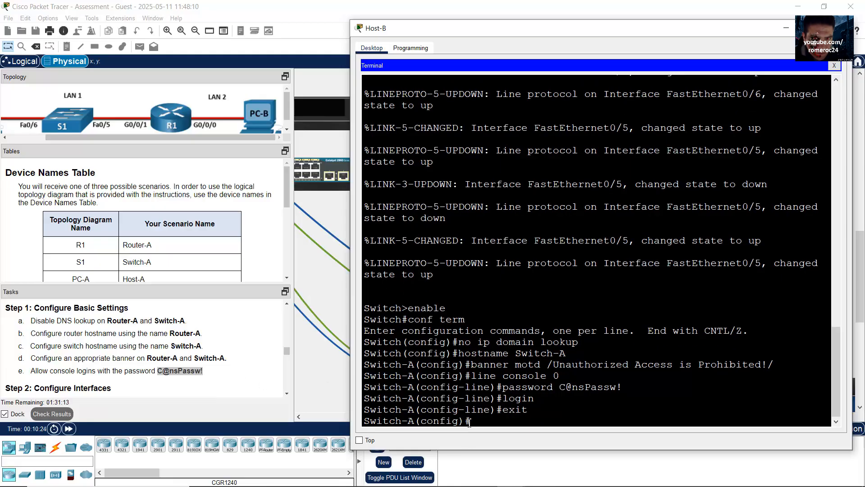
{"action": "left_click_drag", "start_coordinate": [469, 422], "coordinate": [356, 426]}
{"action": "left_click", "coordinate": [193, 367]}
{"action": "scroll", "coordinate": [189, 365], "scroll_direction": "down", "scroll_amount": 3}
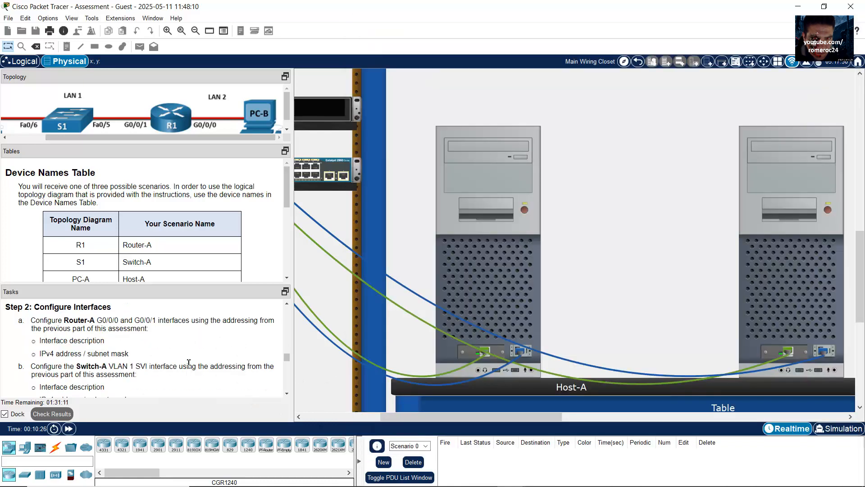
Enter interface configuration for VLAN 1 on Switch-A
{"action": "scroll", "coordinate": [150, 363], "scroll_direction": "down", "scroll_amount": 1}
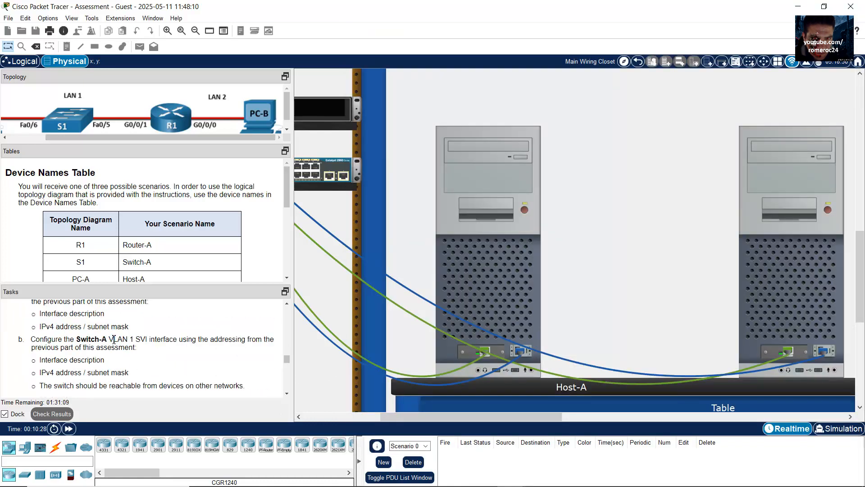
{"action": "left_click_drag", "start_coordinate": [80, 339], "coordinate": [134, 340]}
{"action": "left_click", "coordinate": [140, 339]}
{"action": "left_click", "coordinate": [772, 345]}
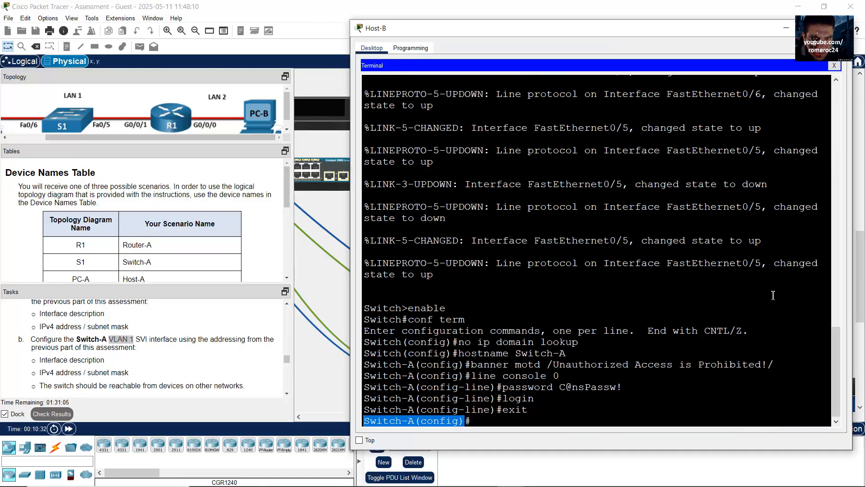
{"action": "type", "text": "int v"}
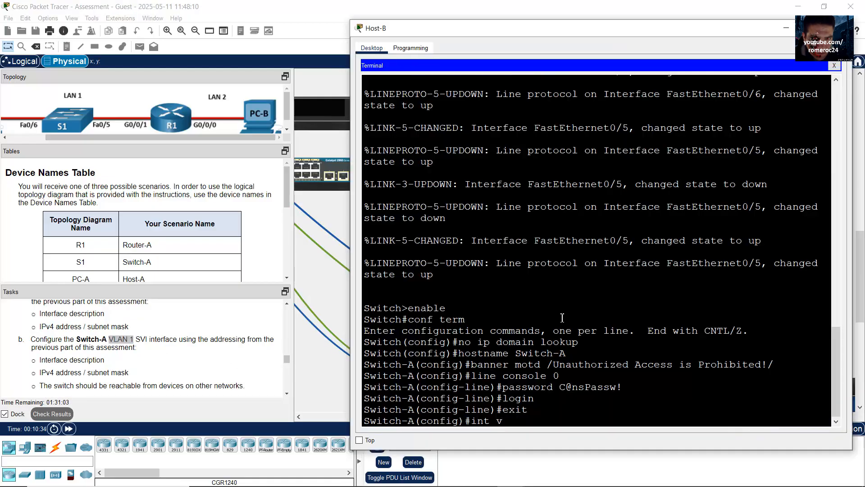
{"action": "type", "text": "lan 1"}
{"action": "key", "text": "Return"}
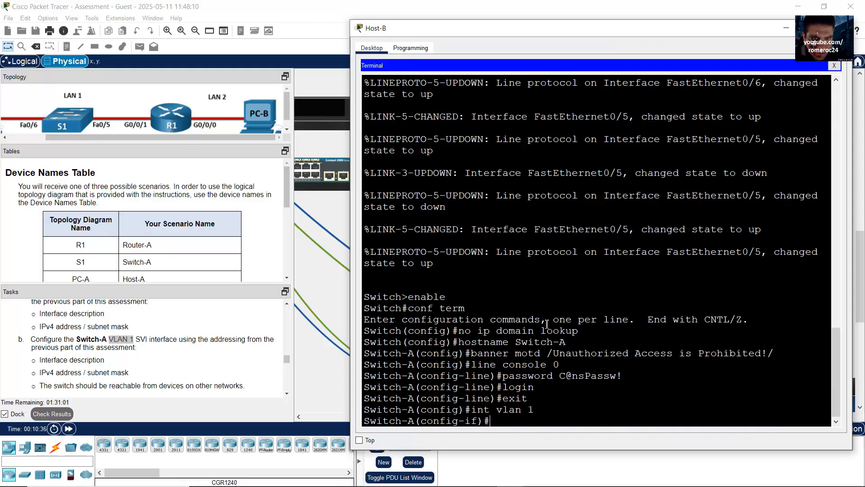
Give VLAN 1 the description 'LAN 1' and start the ip address command
{"action": "left_click", "coordinate": [92, 361]}
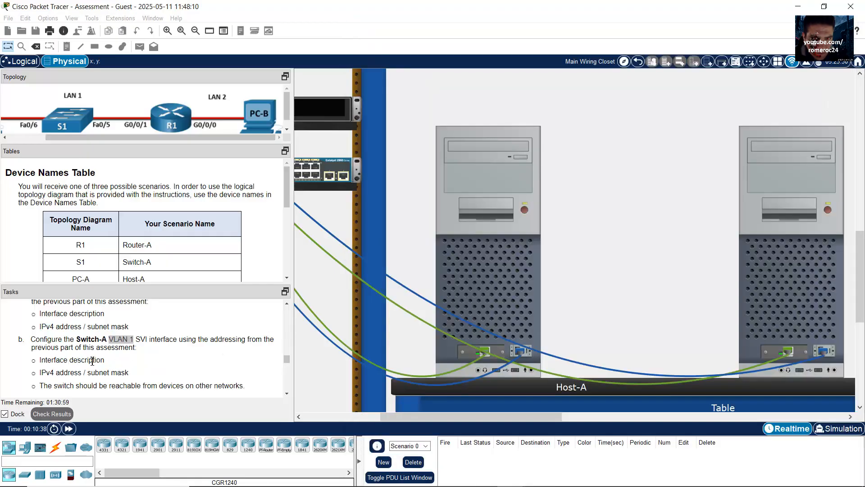
{"action": "left_click_drag", "start_coordinate": [51, 360], "coordinate": [146, 358]}
{"action": "left_click", "coordinate": [757, 306]}
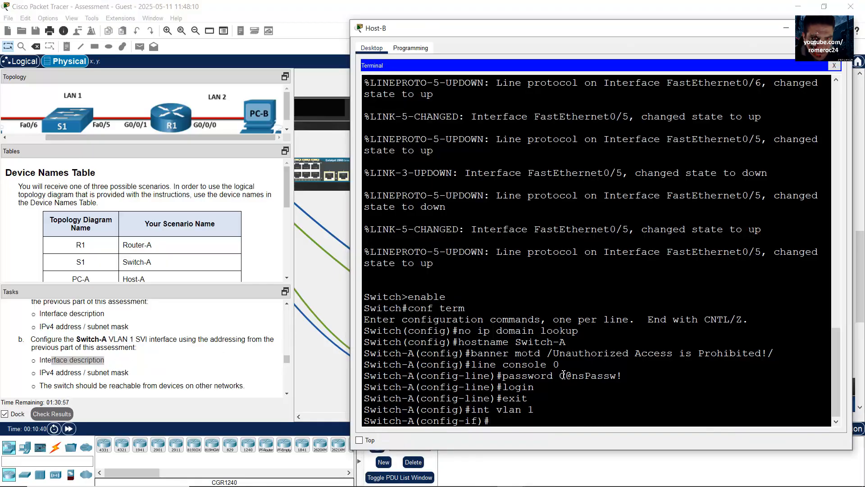
{"action": "type", "text": "description LAN 1"}
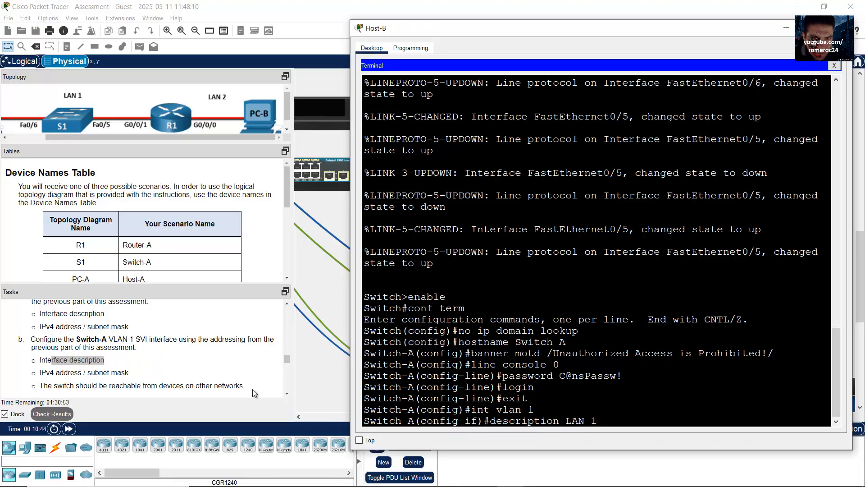
{"action": "left_click_drag", "start_coordinate": [131, 137], "coordinate": [25, 141]}
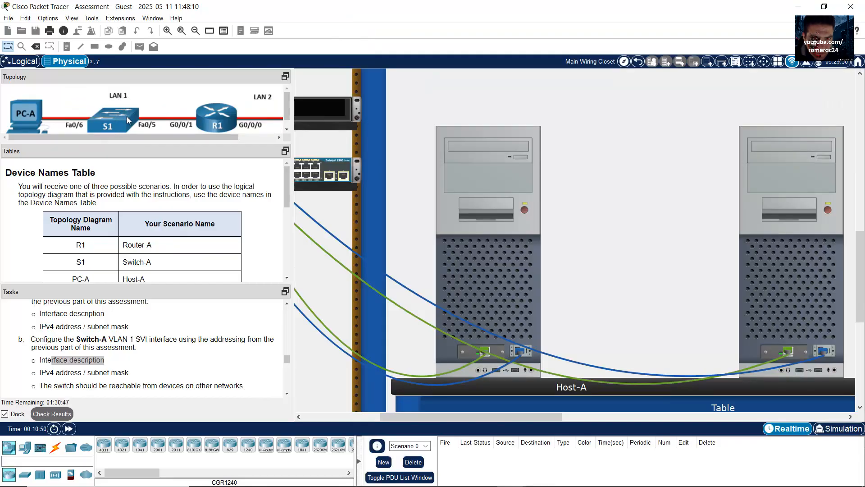
{"action": "left_click", "coordinate": [800, 255]}
{"action": "key", "text": "Return"}
{"action": "type", "text": "itch-A(config-if)#i"}
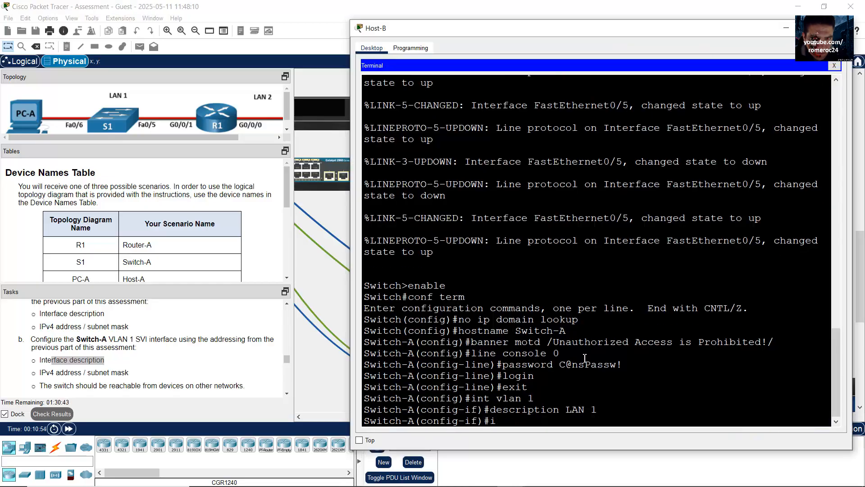
{"action": "type", "text": "p address"}
{"action": "left_click", "coordinate": [314, 477]}
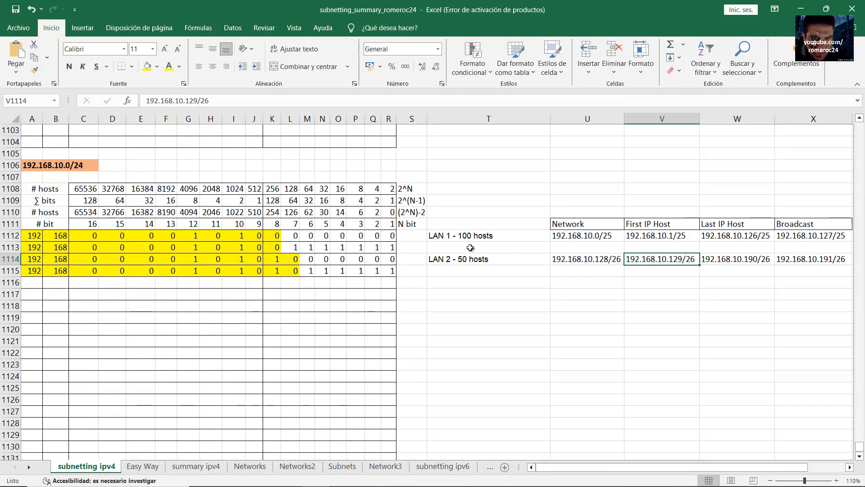
{"action": "left_click_drag", "start_coordinate": [444, 239], "coordinate": [795, 235]}
{"action": "left_click", "coordinate": [666, 237]}
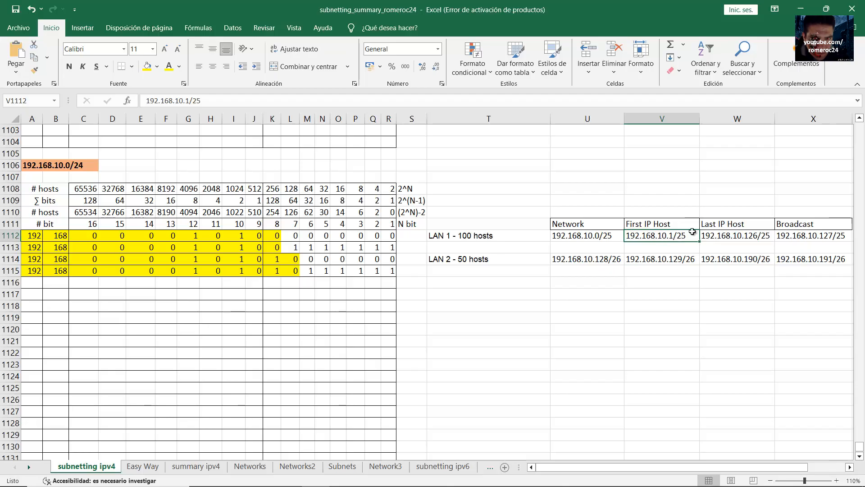
{"action": "key", "text": "alt+Tab"}
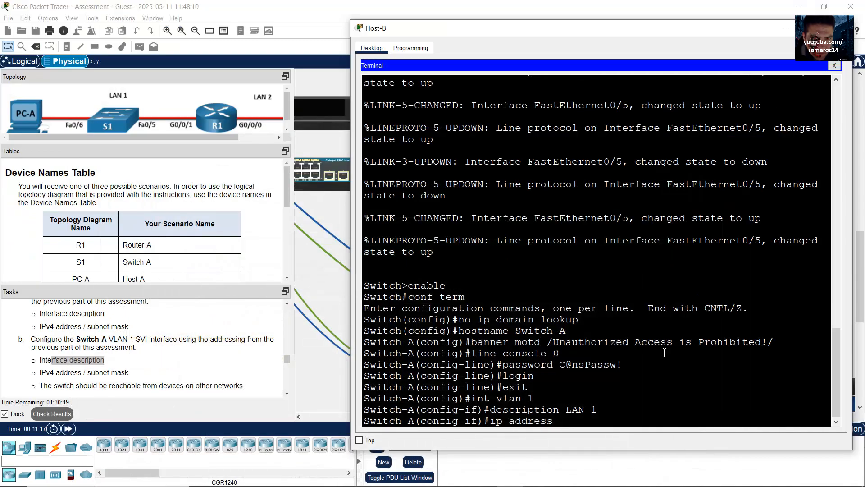
Assign VLAN 1 the address 192.168.10.2 255.255.255.128, bring it up, and exit
{"action": "type", "text": "192.168.10.2"}
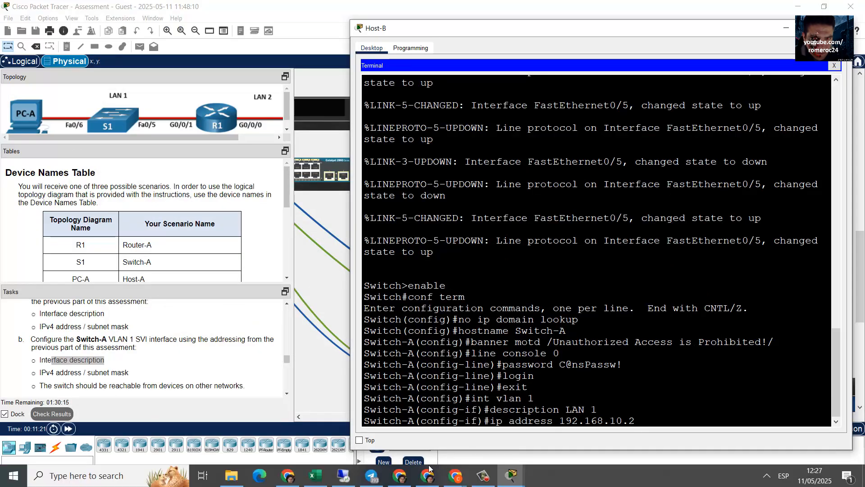
{"action": "left_click", "coordinate": [315, 476]}
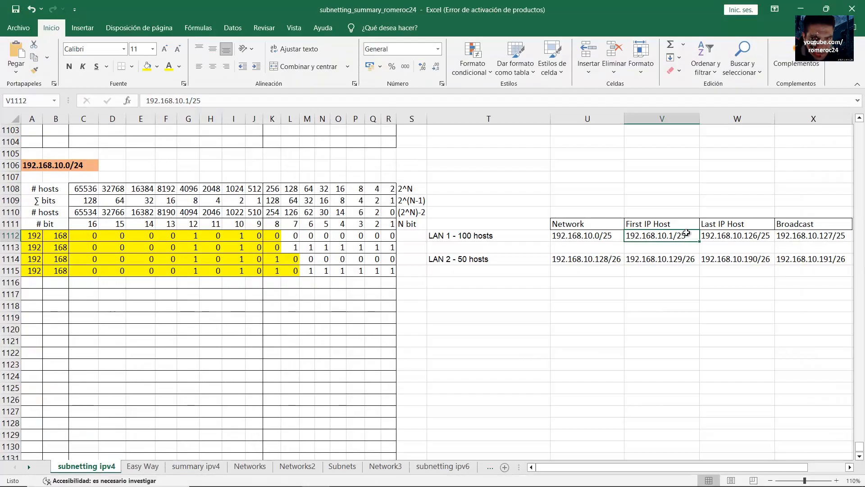
{"action": "left_click", "coordinate": [801, 9]}
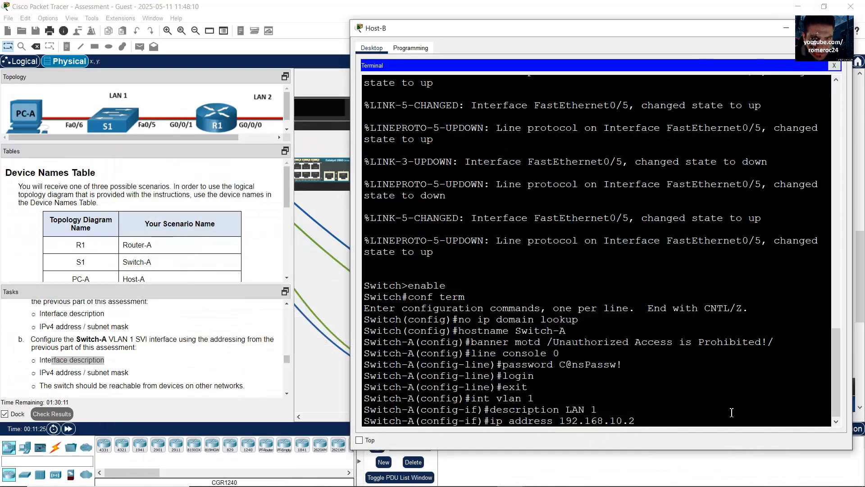
{"action": "type", "text": "255.255"}
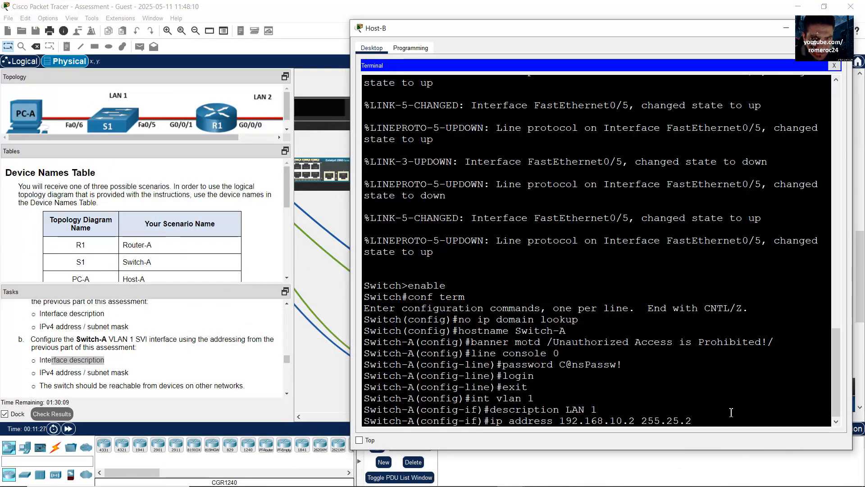
{"action": "type", "text": ".255."}
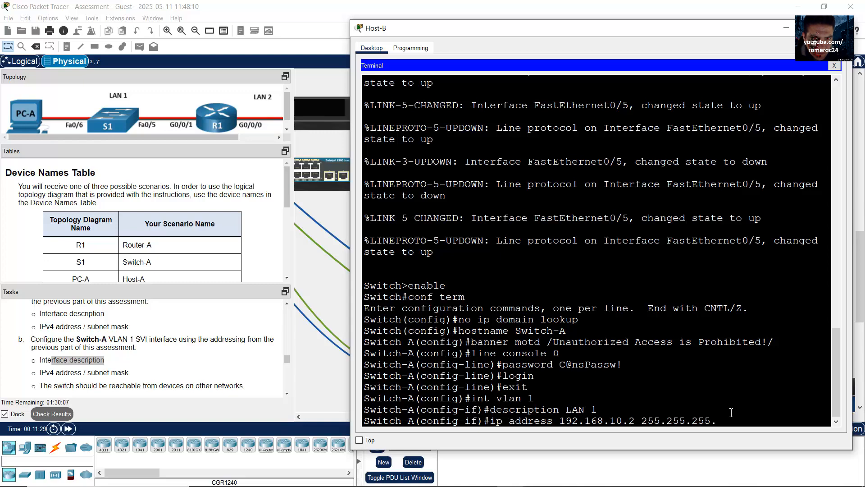
{"action": "type", "text": "128"}
{"action": "key", "text": "Return"}
{"action": "type", "text": "no shutdown"}
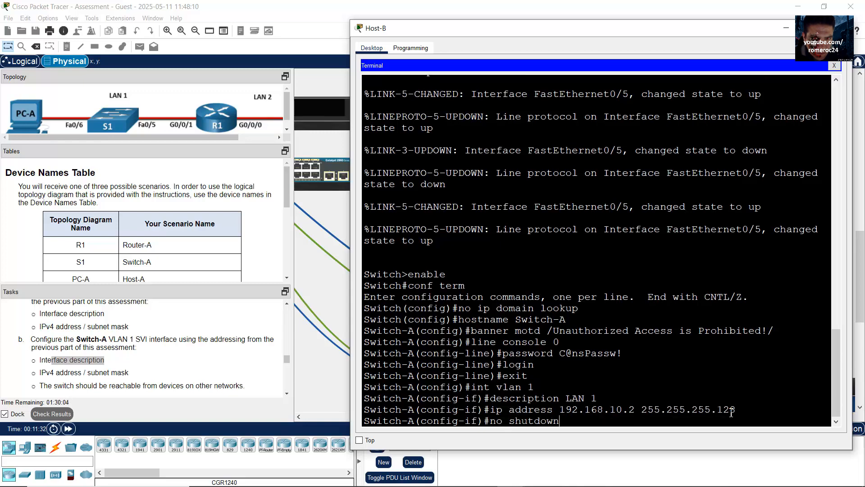
{"action": "key", "text": "Return"}
{"action": "key", "text": "Return"}
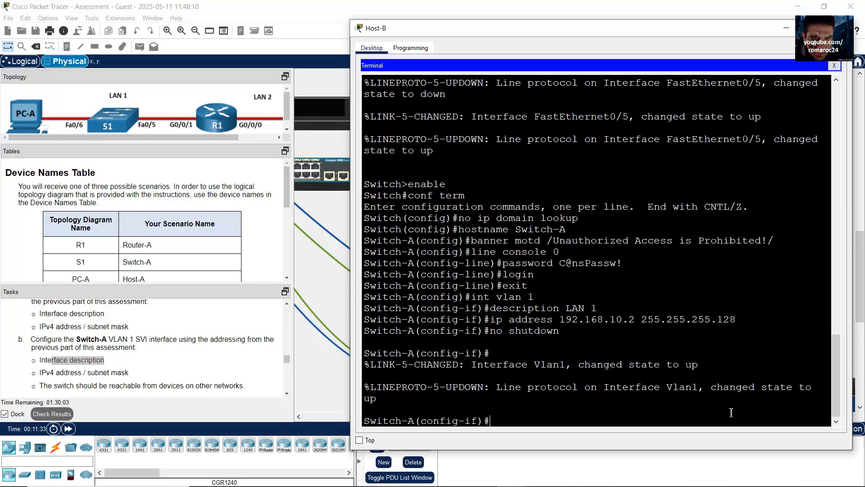
{"action": "type", "text": "exit"}
{"action": "key", "text": "Return"}
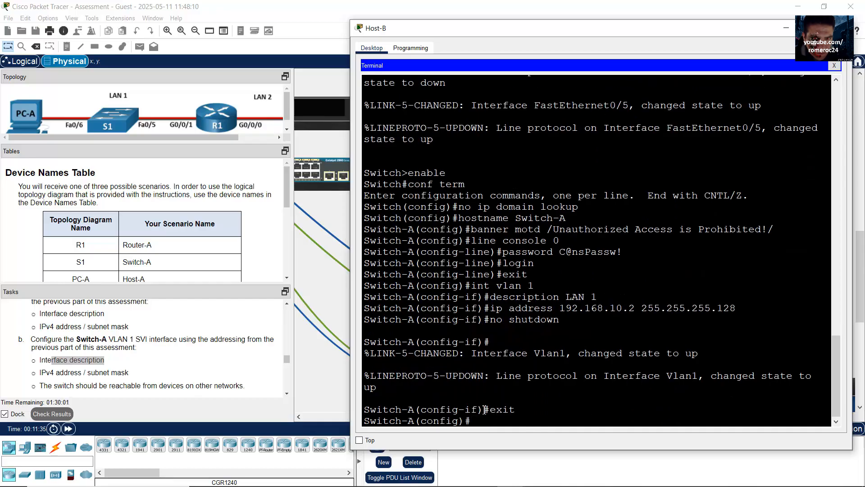
Highlight the task requiring the switch be reachable from other networks
{"action": "left_click_drag", "start_coordinate": [473, 422], "coordinate": [351, 423]}
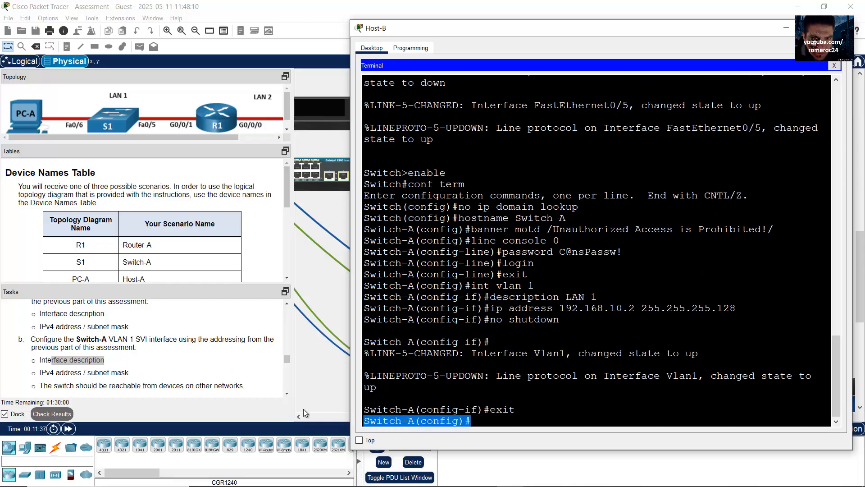
{"action": "left_click", "coordinate": [176, 382]}
{"action": "scroll", "coordinate": [176, 382], "scroll_direction": "down", "scroll_amount": 1}
{"action": "left_click_drag", "start_coordinate": [43, 359], "coordinate": [276, 359]}
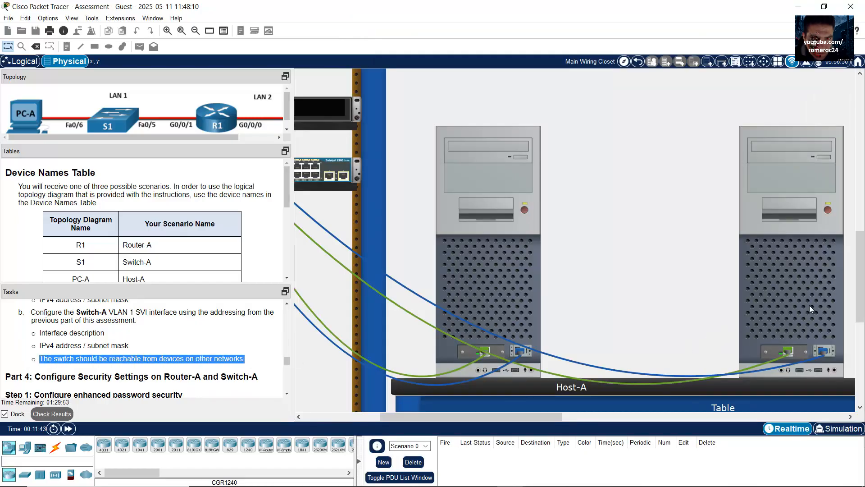
Set Switch-A's default gateway to 192.168.10.1, verified against the LAN 1 row in the workbook
{"action": "left_click", "coordinate": [811, 310]}
{"action": "left_click", "coordinate": [590, 424]}
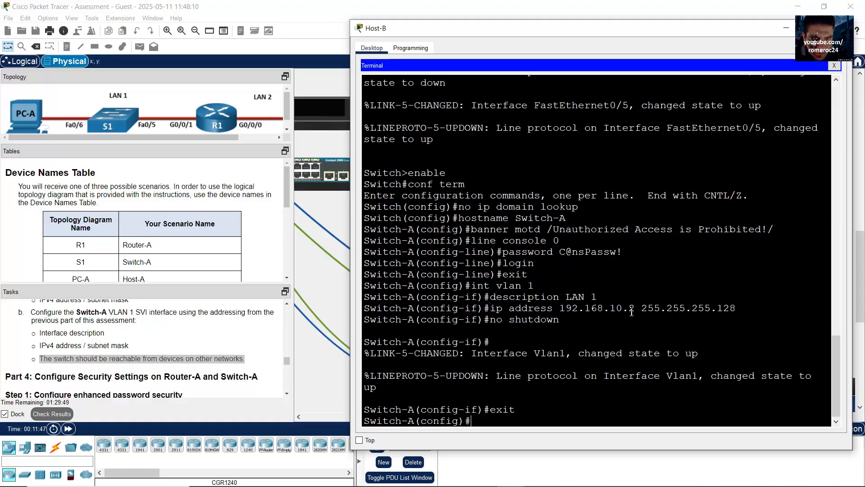
{"action": "type", "text": "ip default-gateway"}
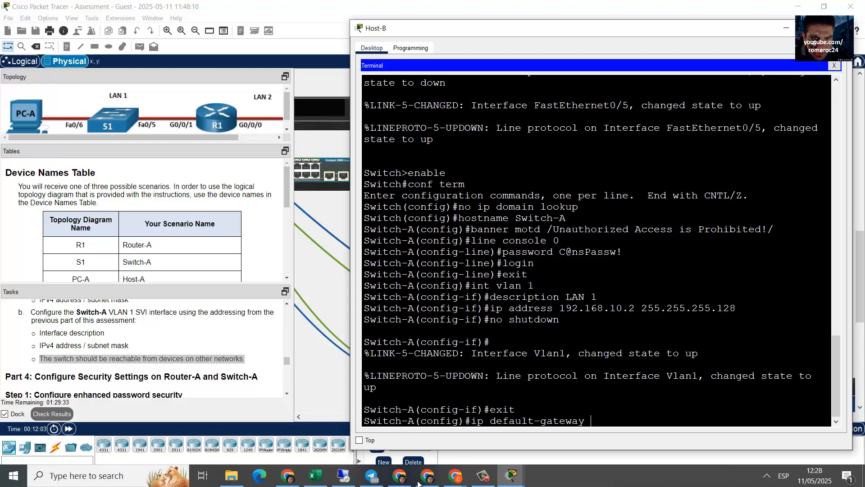
{"action": "left_click", "coordinate": [315, 476]}
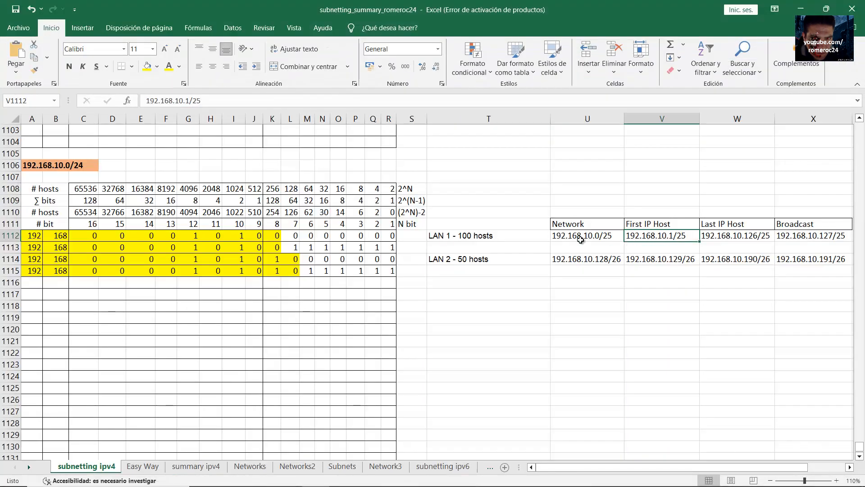
{"action": "left_click", "coordinate": [510, 238]}
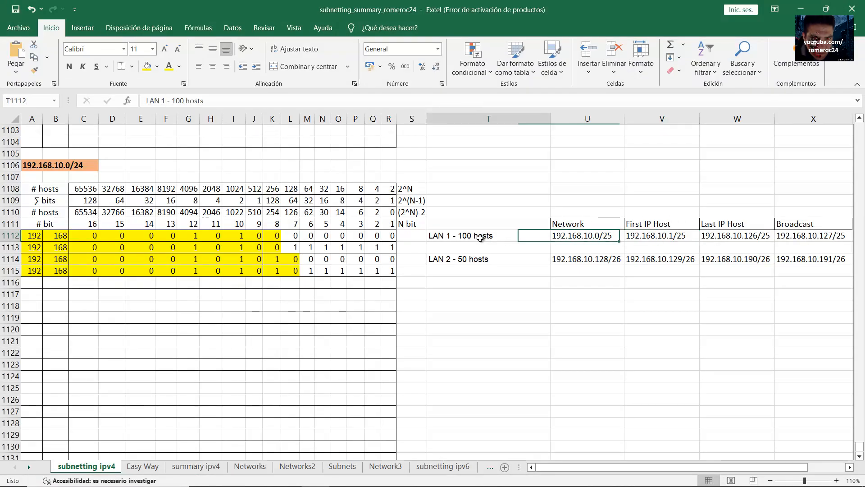
{"action": "left_click", "coordinate": [652, 239]}
{"action": "left_click", "coordinate": [492, 235]}
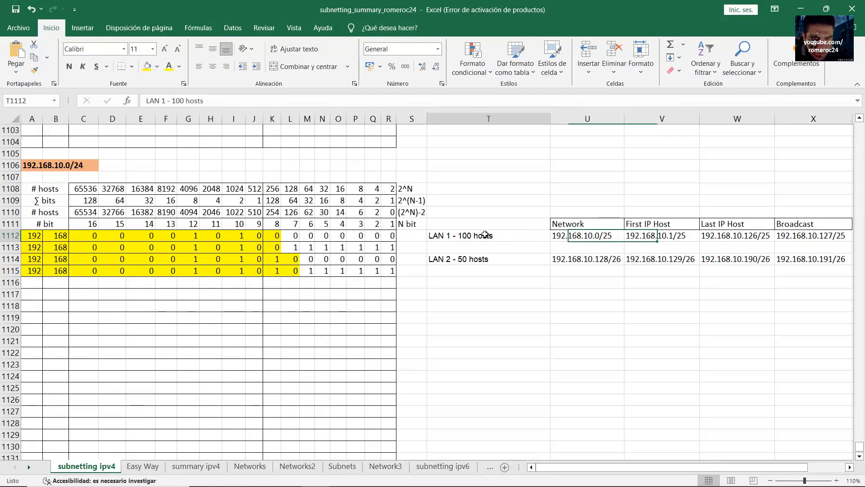
{"action": "left_click", "coordinate": [634, 236]}
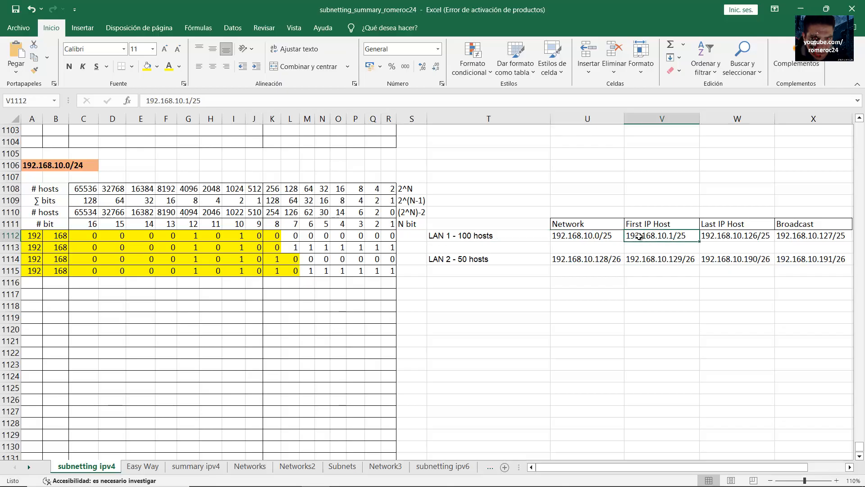
{"action": "left_click", "coordinate": [801, 8]}
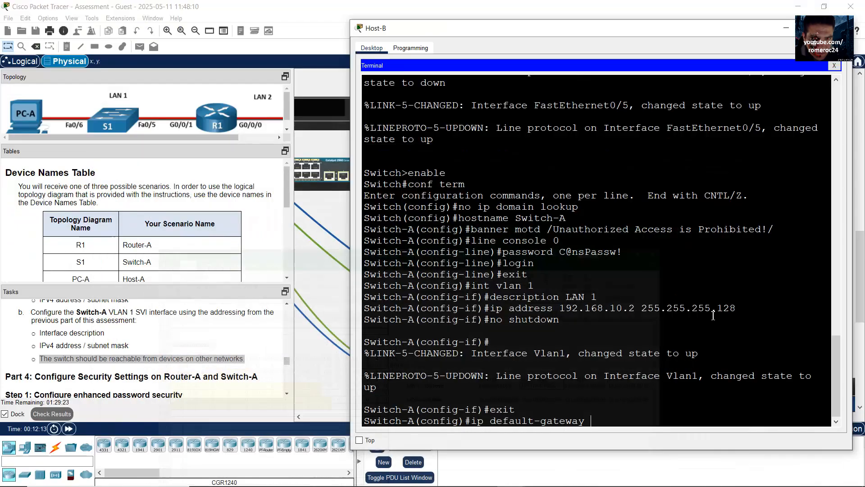
{"action": "type", "text": "92.168."}
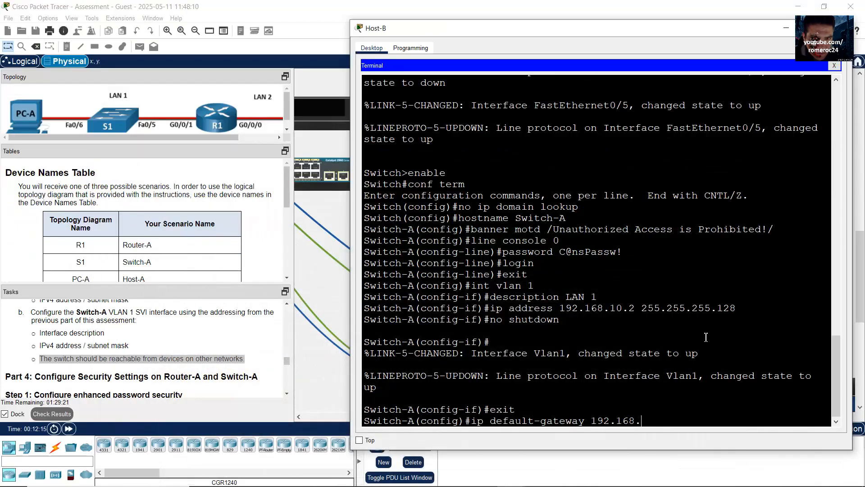
{"action": "type", "text": "10.1"}
{"action": "key", "text": "Return"}
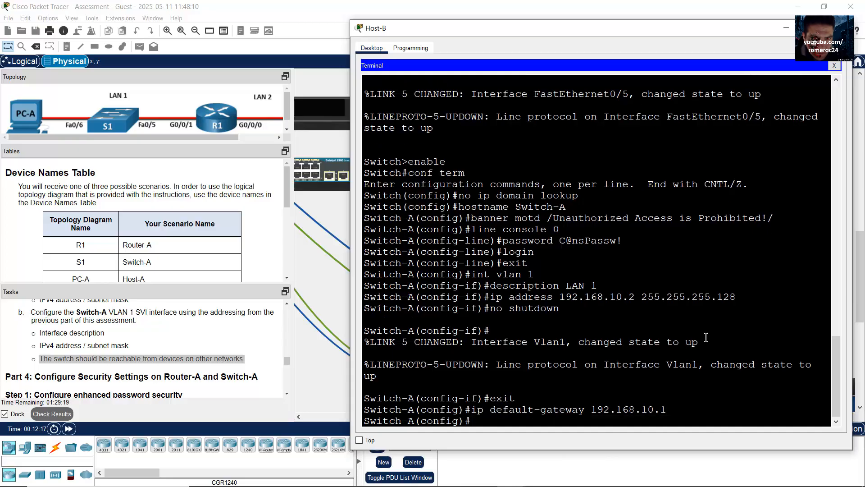
{"action": "left_click", "coordinate": [139, 346]}
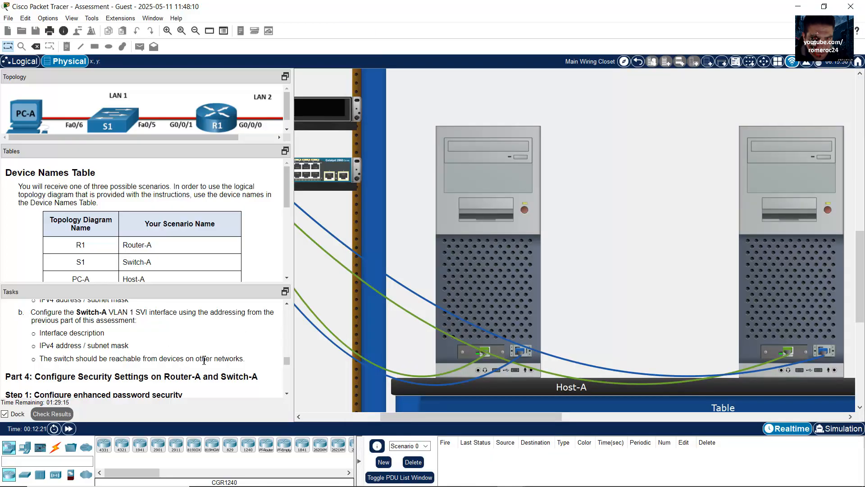
Scroll the Tasks panel to Part 4's Router-A security settings and password steps
{"action": "scroll", "coordinate": [134, 353], "scroll_direction": "down", "scroll_amount": 2}
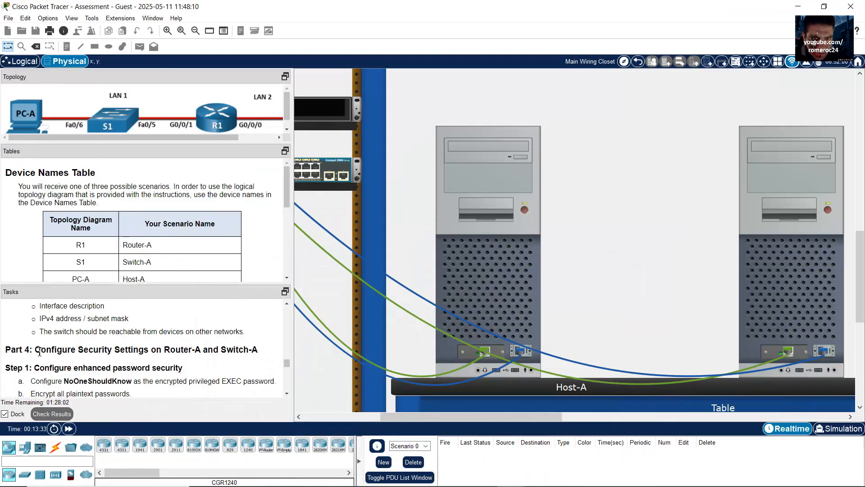
{"action": "left_click_drag", "start_coordinate": [39, 352], "coordinate": [155, 353]}
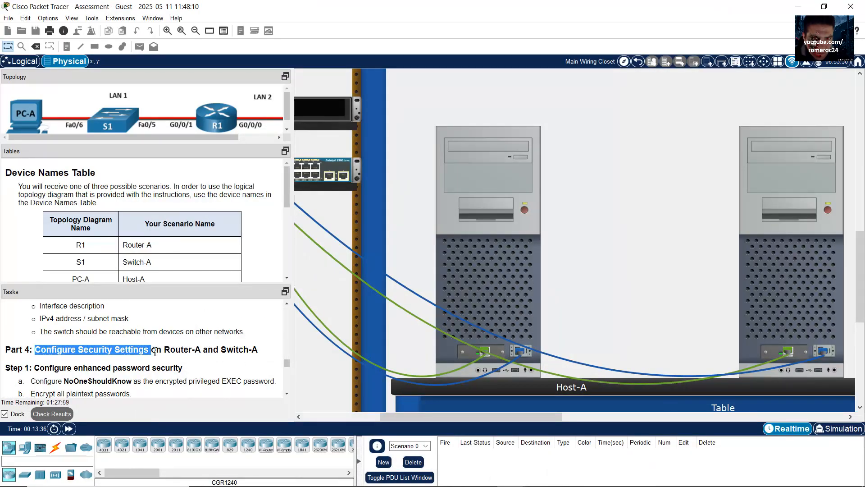
{"action": "scroll", "coordinate": [155, 352], "scroll_direction": "down", "scroll_amount": 2}
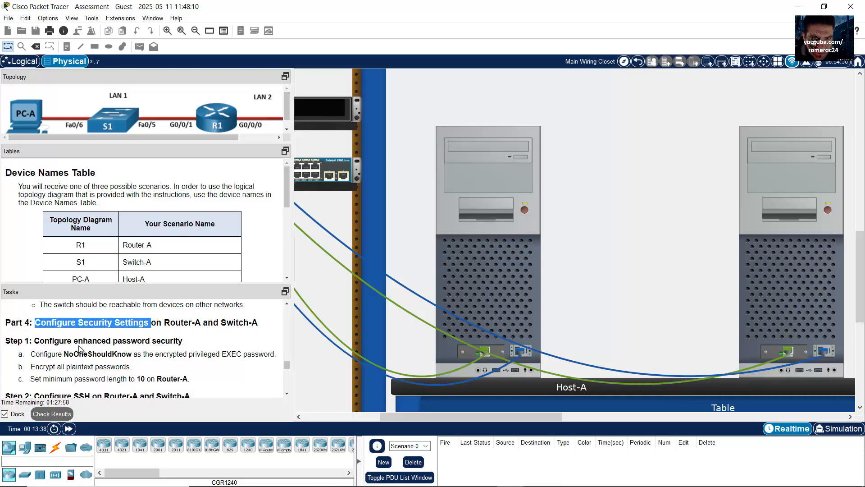
{"action": "left_click_drag", "start_coordinate": [46, 341], "coordinate": [171, 343]}
{"action": "scroll", "coordinate": [171, 344], "scroll_direction": "down", "scroll_amount": 1}
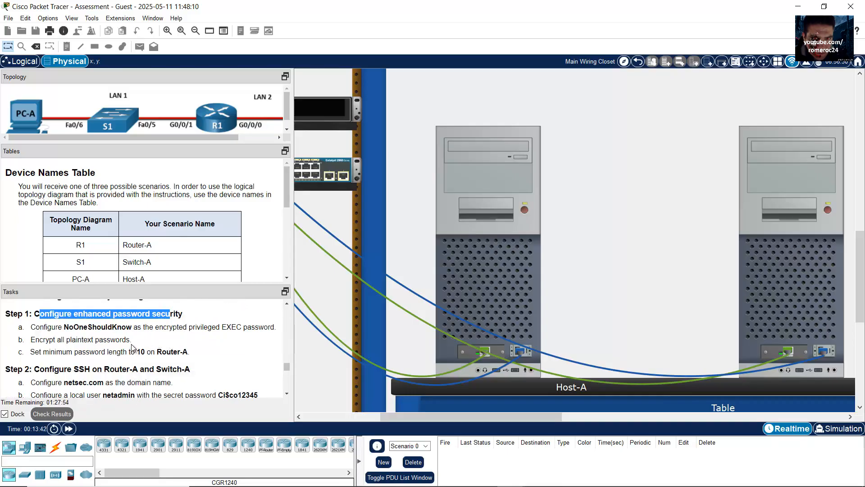
{"action": "scroll", "coordinate": [133, 348], "scroll_direction": "up", "scroll_amount": 1}
{"action": "left_click_drag", "start_coordinate": [167, 323], "coordinate": [202, 323]}
{"action": "left_click", "coordinate": [244, 324]}
{"action": "scroll", "coordinate": [210, 342], "scroll_direction": "down", "scroll_amount": 1}
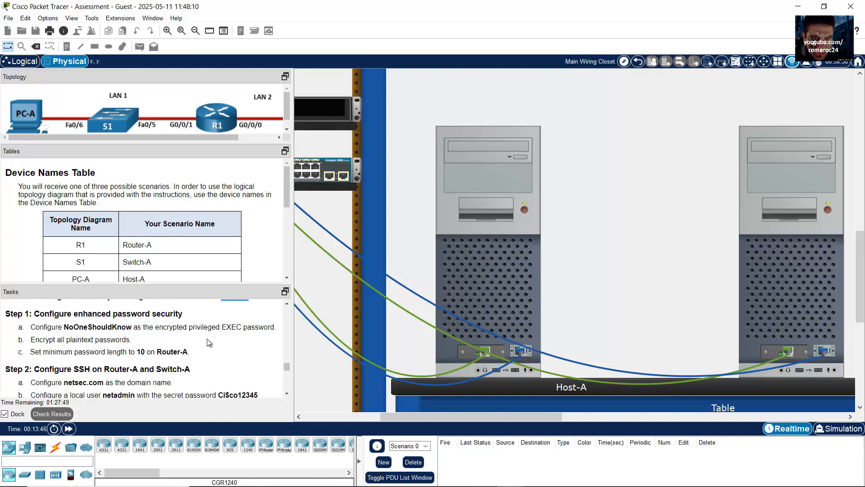
Mark the encrypted privileged EXEC password requirement and bring up Host-A's console
{"action": "left_click_drag", "start_coordinate": [36, 327], "coordinate": [232, 331]}
{"action": "left_click", "coordinate": [172, 328]}
{"action": "left_click_drag", "start_coordinate": [159, 328], "coordinate": [253, 326]}
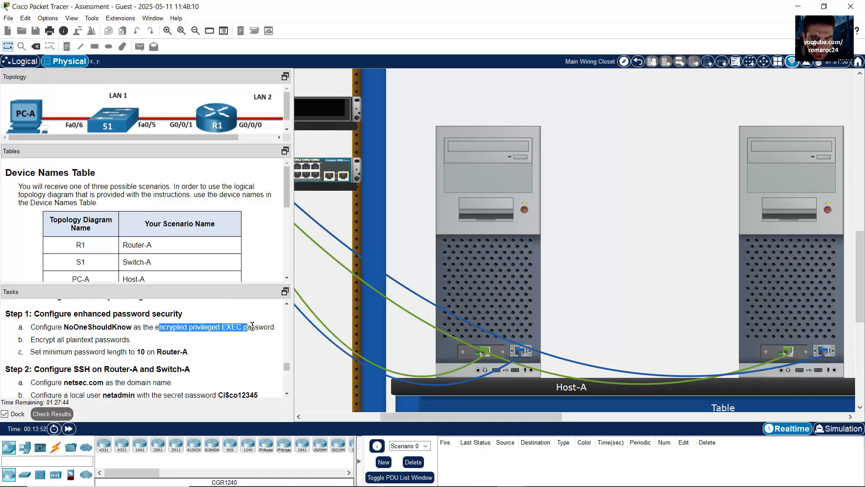
{"action": "left_click", "coordinate": [79, 331]}
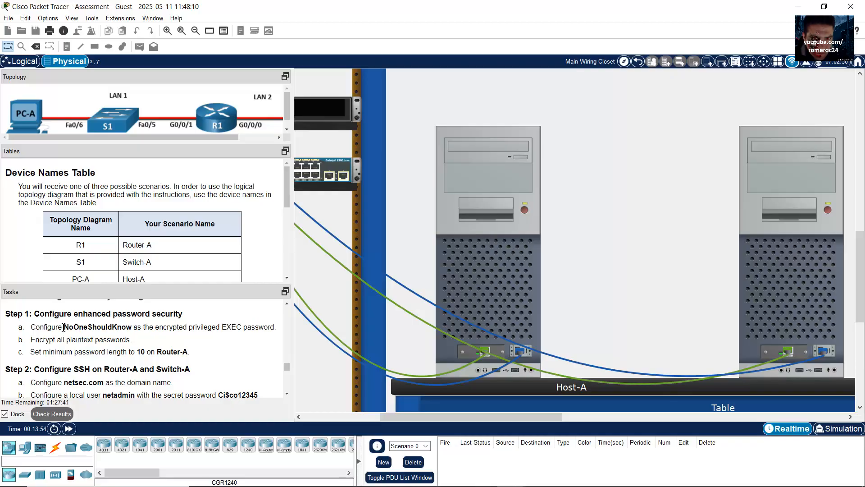
{"action": "left_click_drag", "start_coordinate": [66, 326], "coordinate": [126, 328]}
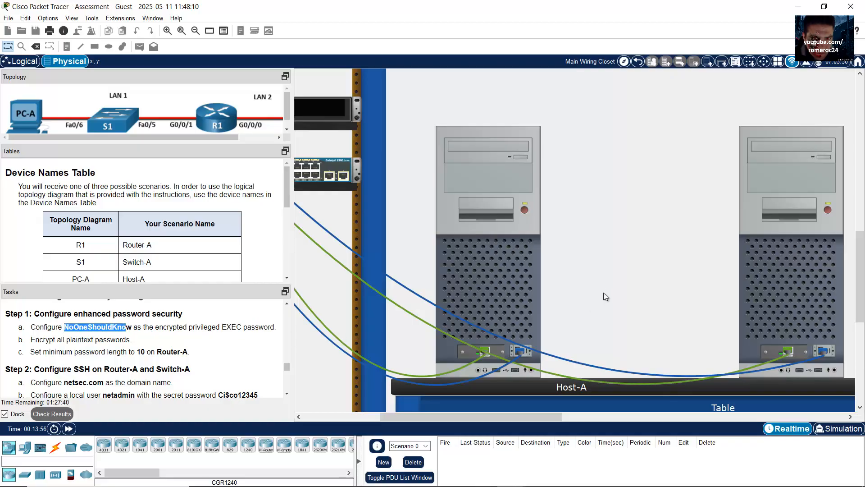
{"action": "mouse_move", "coordinate": [605, 289]}
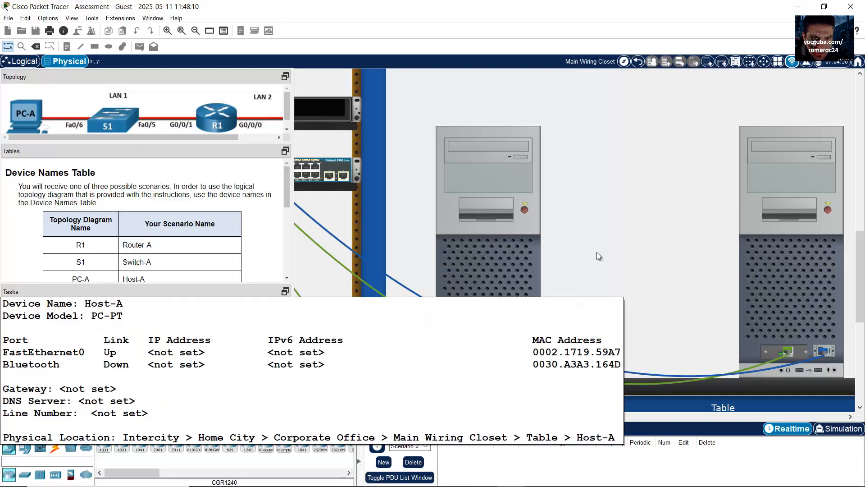
{"action": "left_click", "coordinate": [613, 147]}
{"action": "left_click", "coordinate": [685, 15]}
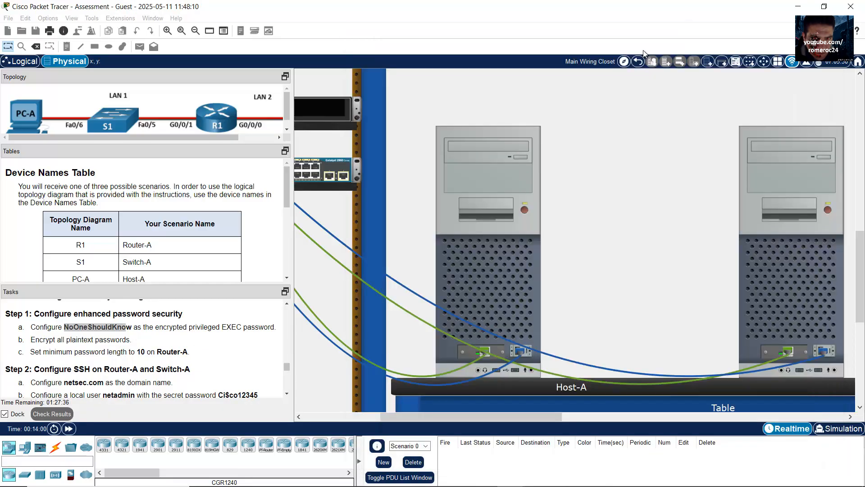
{"action": "left_click_drag", "start_coordinate": [446, 414], "coordinate": [372, 416]}
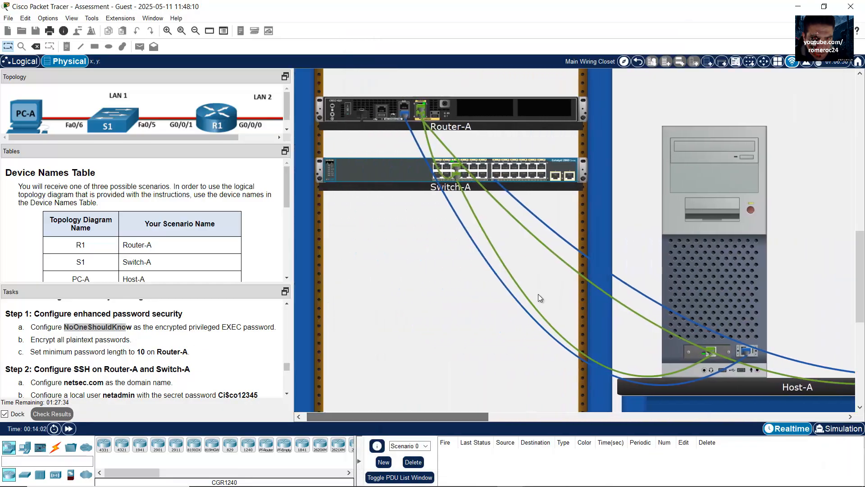
Open Host-A's console to Router-A and exit interface configuration mode
{"action": "left_click", "coordinate": [699, 275]}
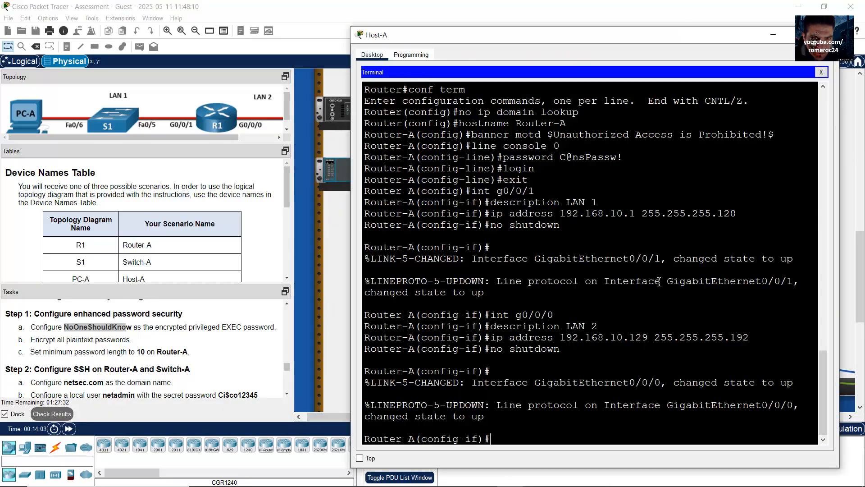
{"action": "left_click_drag", "start_coordinate": [578, 37], "coordinate": [581, 33]}
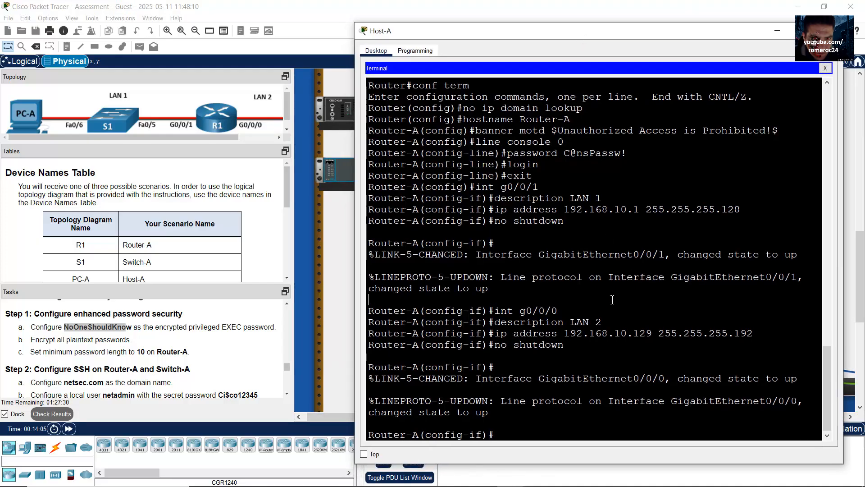
{"action": "key", "text": "Return"}
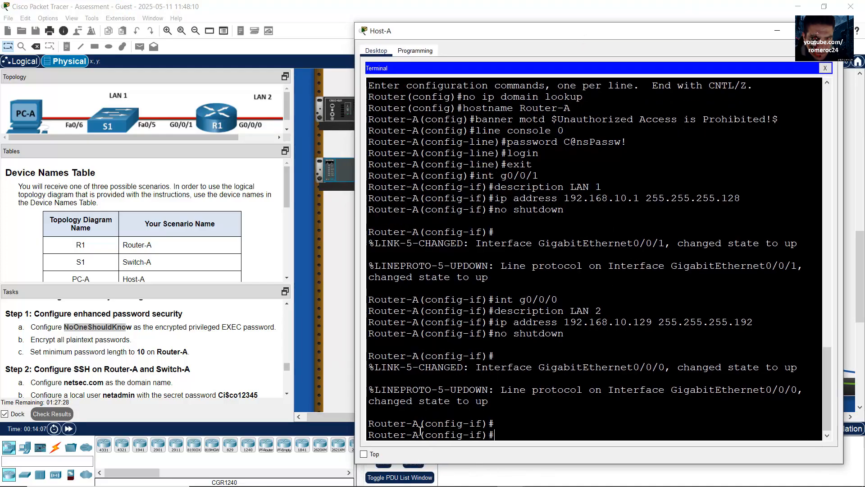
{"action": "mouse_move", "coordinate": [415, 435]}
{"action": "left_mouse_down"}
{"action": "mouse_move", "coordinate": [378, 435]}
{"action": "mouse_move", "coordinate": [407, 425]}
{"action": "left_mouse_up"}
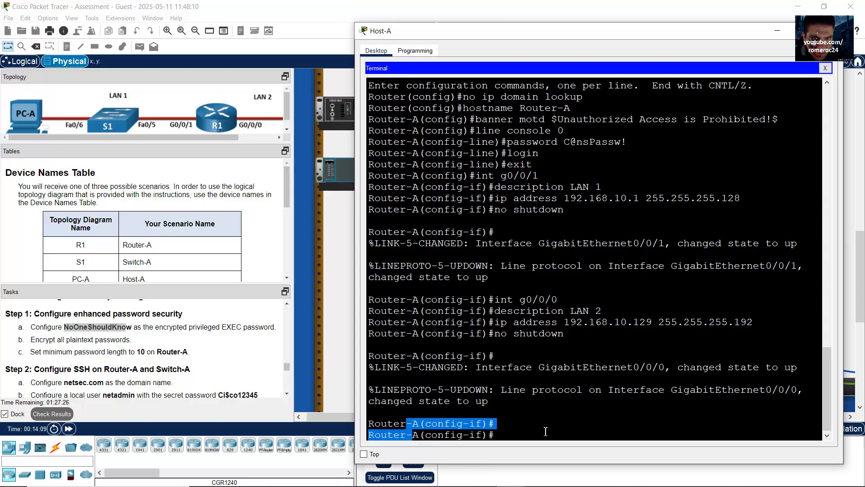
{"action": "left_click", "coordinate": [546, 432]}
{"action": "type", "text": "exit"}
{"action": "key", "text": "Return"}
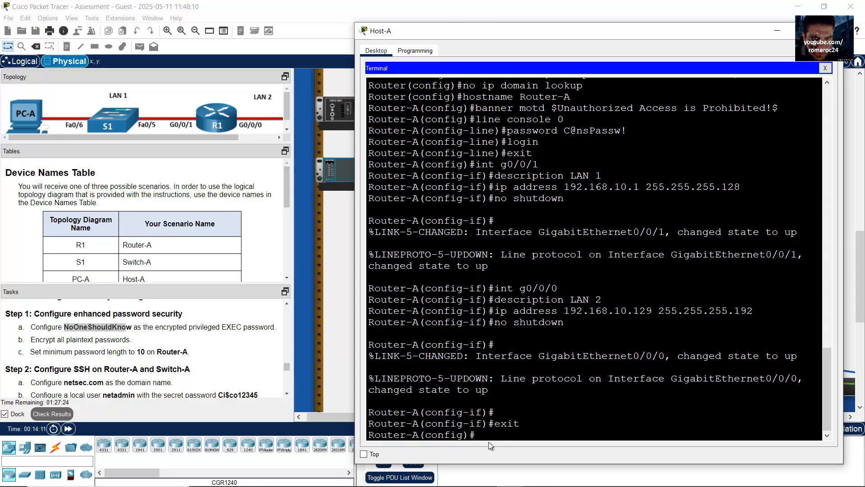
{"action": "left_click_drag", "start_coordinate": [476, 435], "coordinate": [357, 433]}
Set the enable secret to the privileged EXEC password copied from the task
{"action": "left_click", "coordinate": [181, 331]}
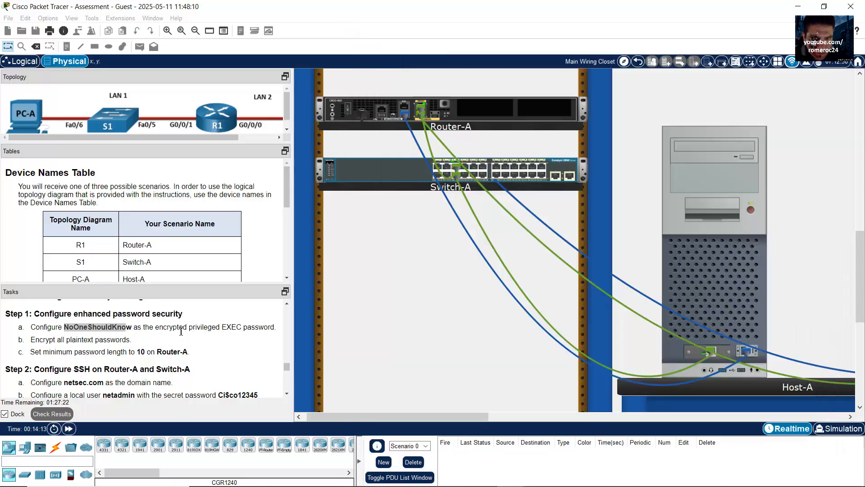
{"action": "left_click_drag", "start_coordinate": [164, 327], "coordinate": [247, 328]}
{"action": "left_click", "coordinate": [726, 283]}
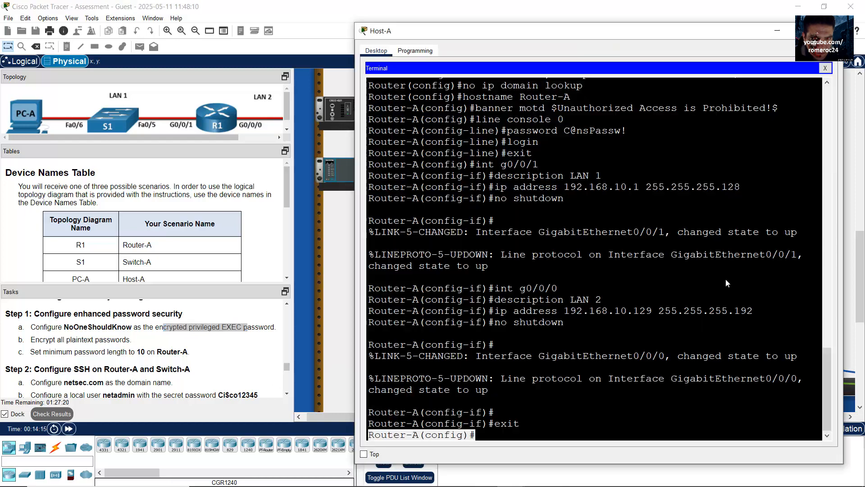
{"action": "type", "text": "e"}
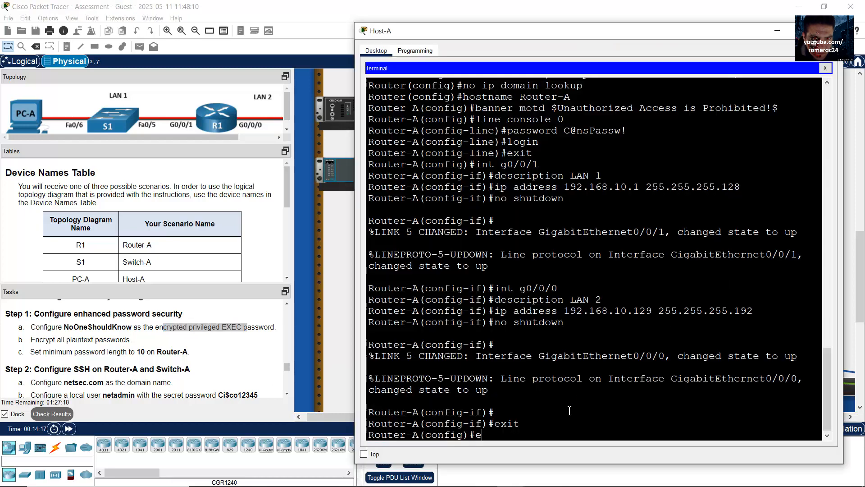
{"action": "type", "text": "nable secret"}
{"action": "left_click_drag", "start_coordinate": [65, 328], "coordinate": [133, 328]}
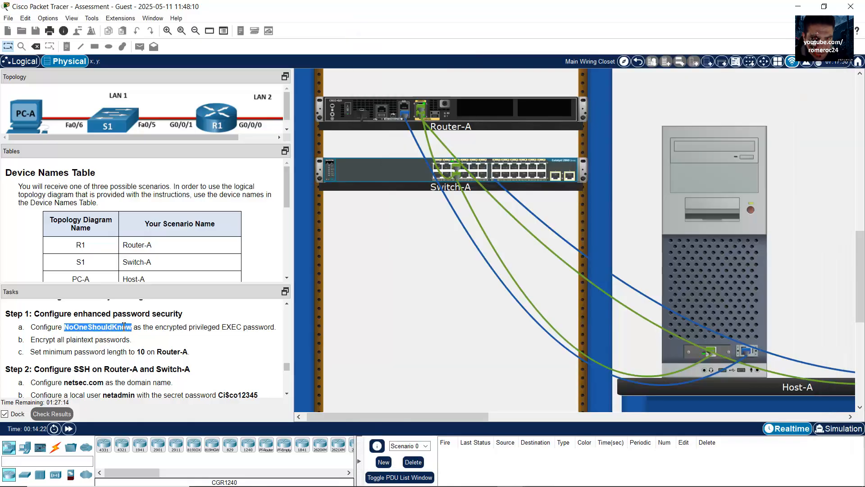
{"action": "right_click", "coordinate": [122, 326]}
{"action": "left_click", "coordinate": [143, 332]}
{"action": "left_click", "coordinate": [706, 282]}
{"action": "right_click", "coordinate": [604, 432]}
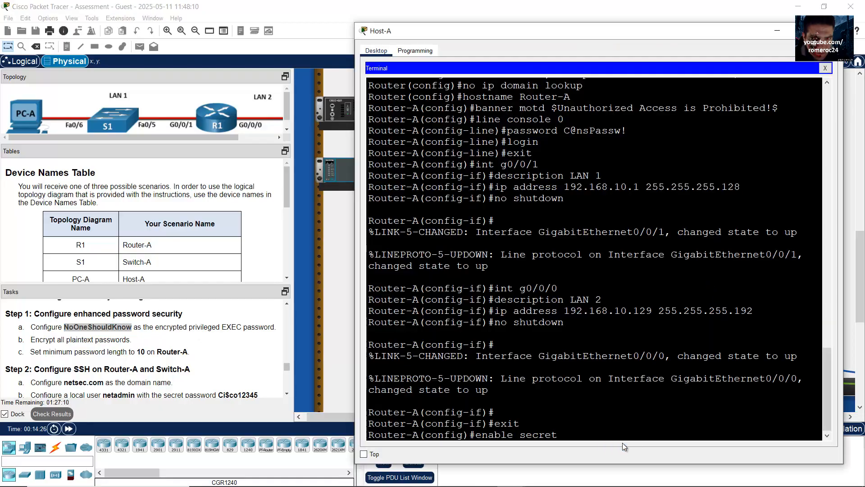
{"action": "left_click", "coordinate": [623, 445]}
{"action": "key", "text": "Return"}
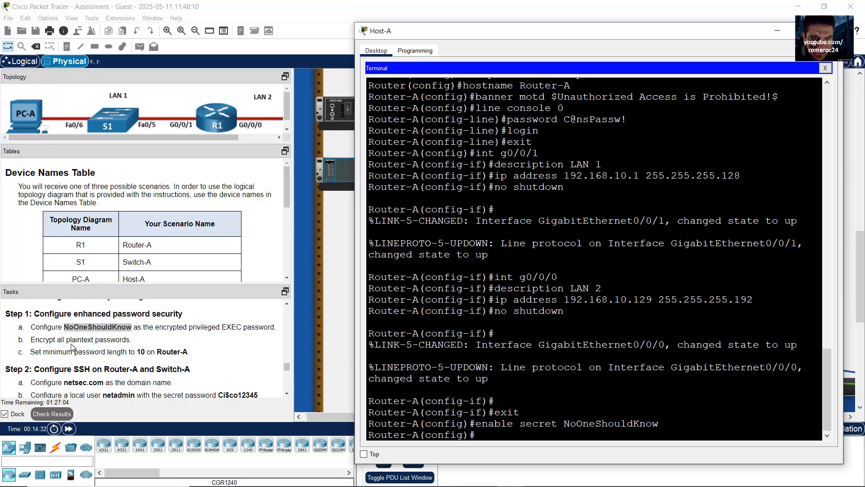
Encrypt all plaintext passwords with service password-encryption
{"action": "left_click_drag", "start_coordinate": [50, 339], "coordinate": [126, 339]}
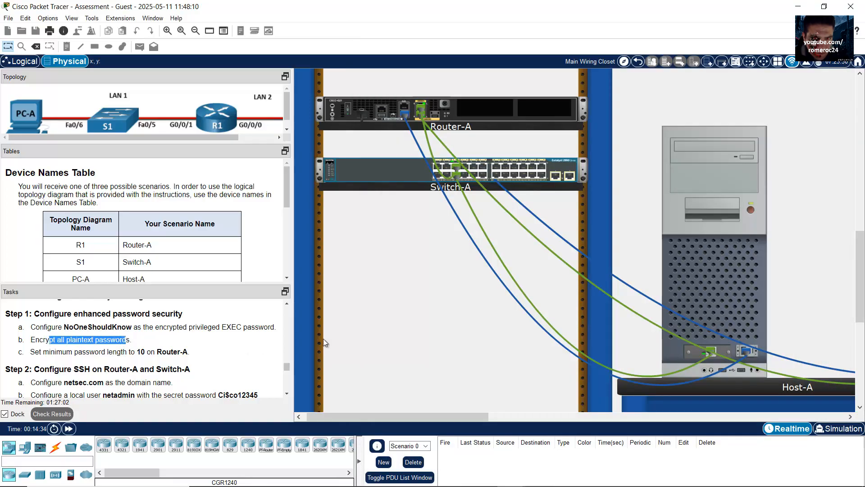
{"action": "left_click", "coordinate": [721, 298]}
{"action": "type", "text": "servi"}
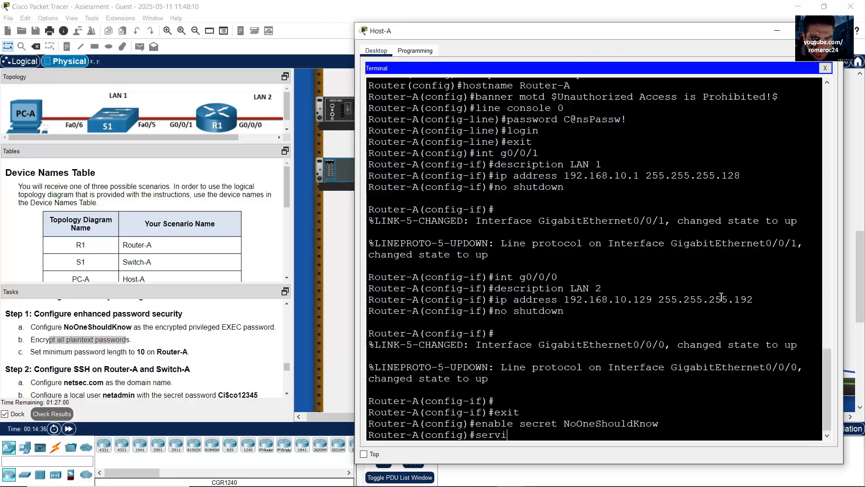
{"action": "type", "text": "ce password-encryption"}
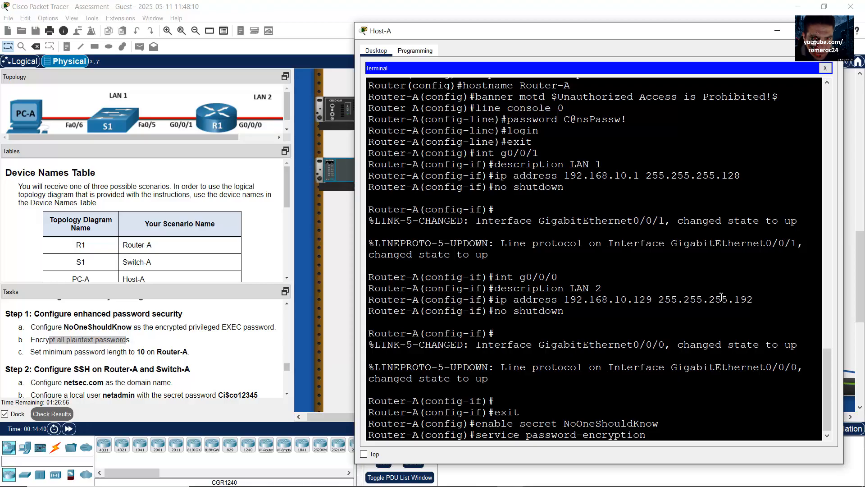
{"action": "key", "text": "Return"}
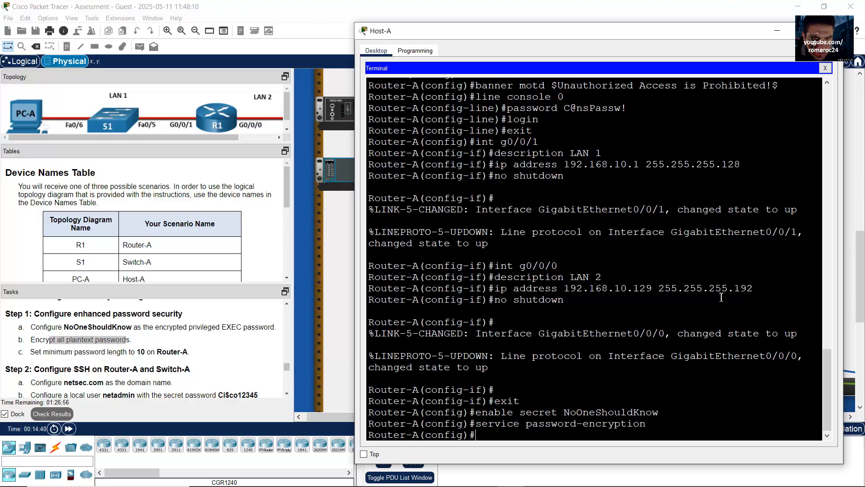
Set the minimum password length to 10
{"action": "left_click", "coordinate": [62, 361]}
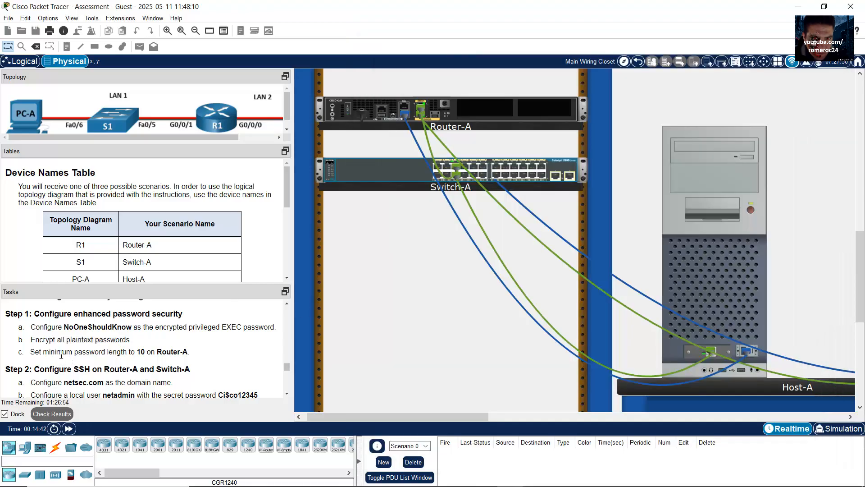
{"action": "left_click_drag", "start_coordinate": [50, 352], "coordinate": [204, 355]}
{"action": "left_click", "coordinate": [707, 273]}
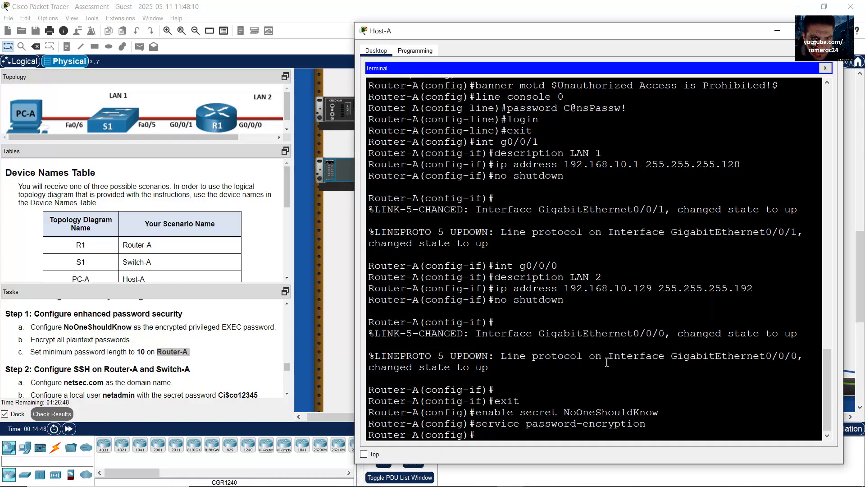
{"action": "type", "text": "security passwords"}
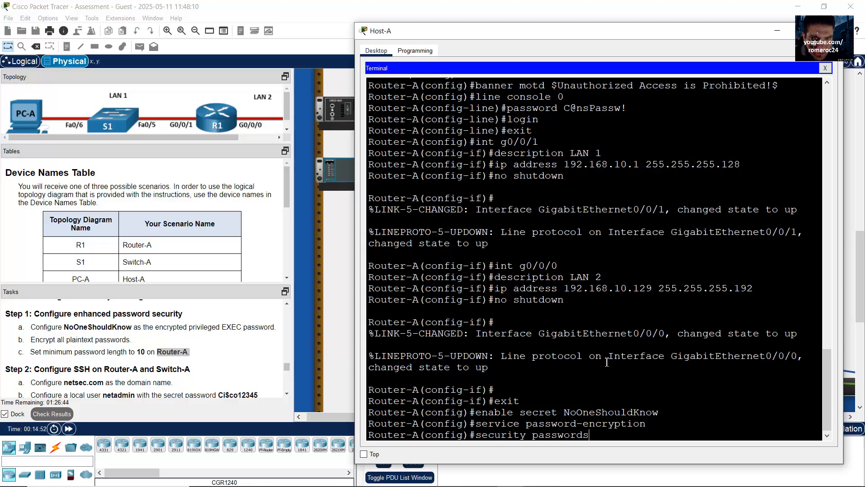
{"action": "type", "text": " min-length 10"}
{"action": "key", "text": "Return"}
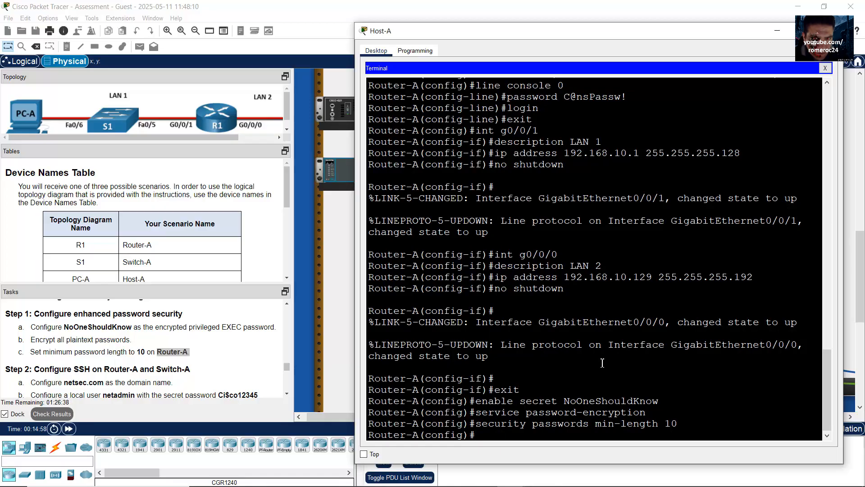
Find the domain name netsec.com in the Configure SSH task
{"action": "left_click", "coordinate": [207, 372]}
{"action": "scroll", "coordinate": [207, 371], "scroll_direction": "down", "scroll_amount": 1}
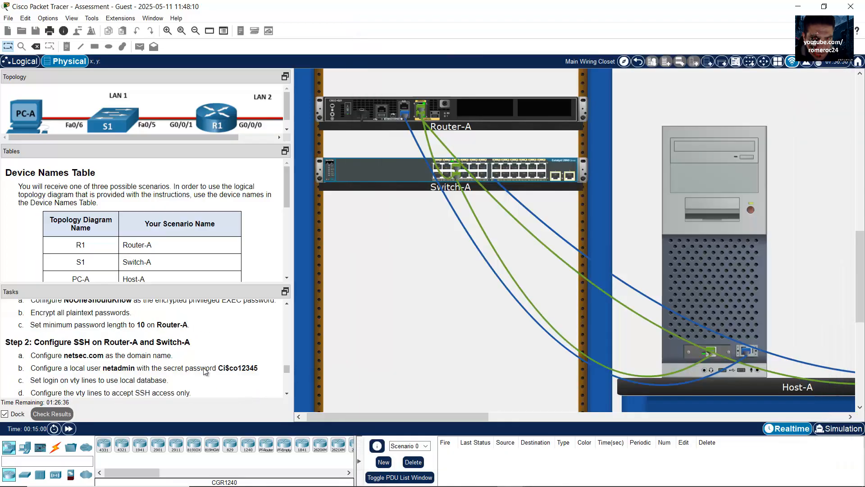
{"action": "left_click_drag", "start_coordinate": [40, 342], "coordinate": [191, 355]}
{"action": "left_click_drag", "start_coordinate": [62, 355], "coordinate": [154, 357]}
{"action": "left_click", "coordinate": [92, 358]}
{"action": "left_click_drag", "start_coordinate": [77, 358], "coordinate": [103, 359]}
Run ip domain-name netsec.com in the Host-A terminal
{"action": "left_click", "coordinate": [686, 286]}
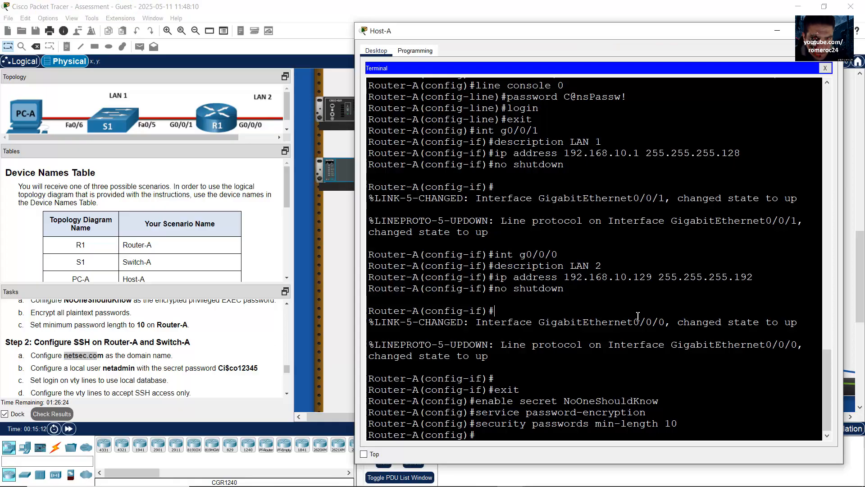
{"action": "type", "text": "ip donai"}
{"action": "key", "text": "BackSpace"}
{"action": "type", "text": "main-name "}
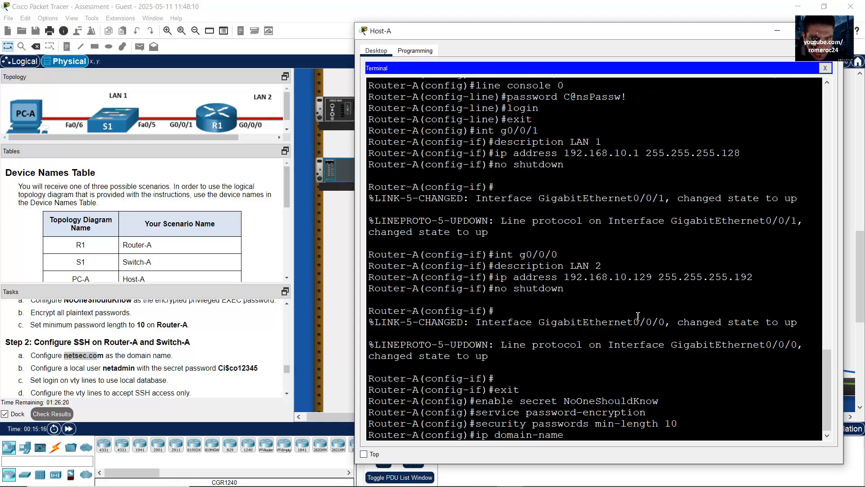
{"action": "type", "text": "netsec.com"}
{"action": "key", "text": "Return"}
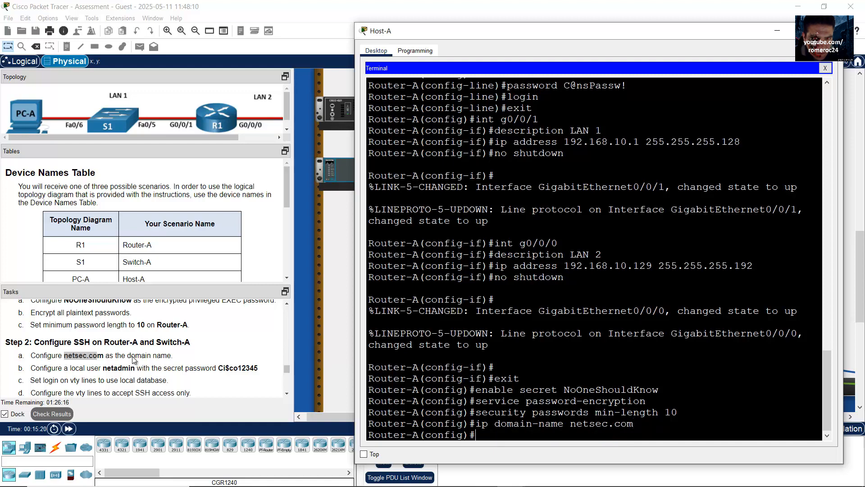
Read the local user task details and its secret password wording
{"action": "left_click", "coordinate": [66, 370]}
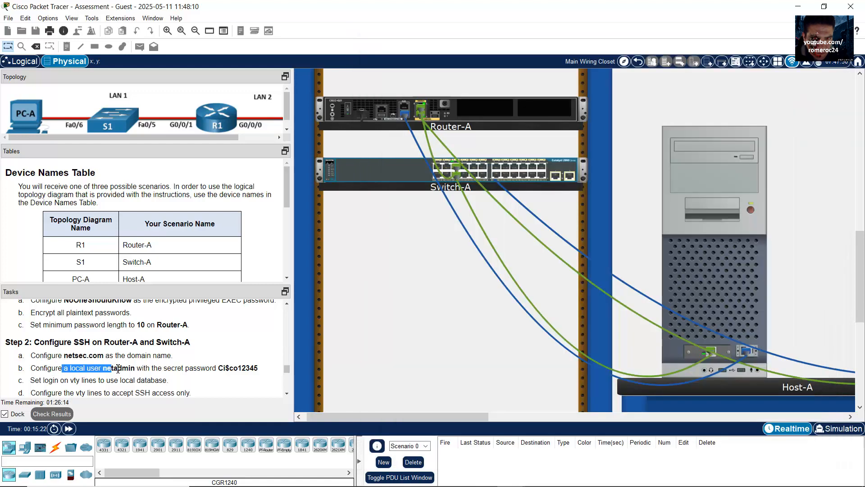
{"action": "left_click_drag", "start_coordinate": [68, 369], "coordinate": [233, 369]}
{"action": "left_click", "coordinate": [166, 370]}
{"action": "left_click_drag", "start_coordinate": [165, 370], "coordinate": [195, 371]}
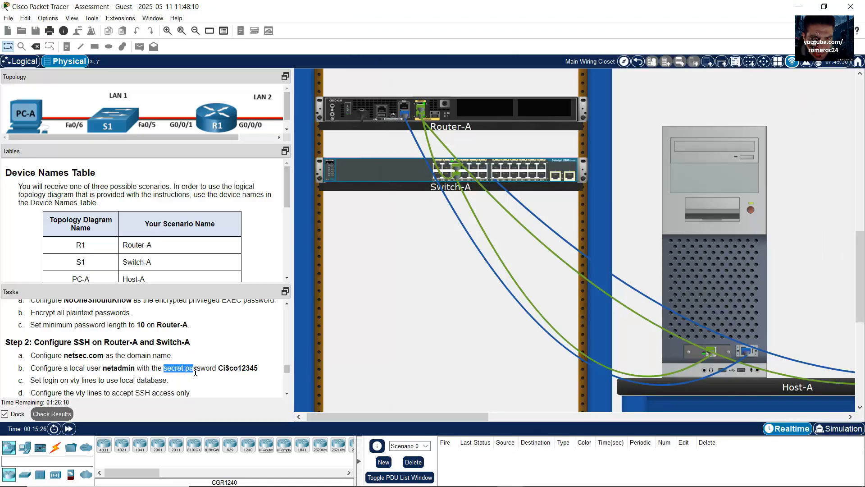
{"action": "left_click", "coordinate": [129, 377]}
{"action": "left_click", "coordinate": [684, 290]}
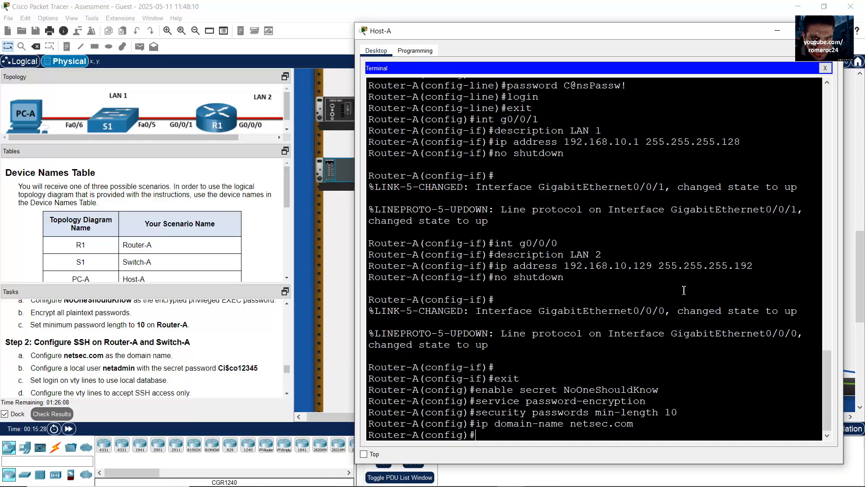
Type username netadmin secret at the Router-A prompt
{"action": "type", "text": "username a"}
{"action": "type", "text": "etadmin"}
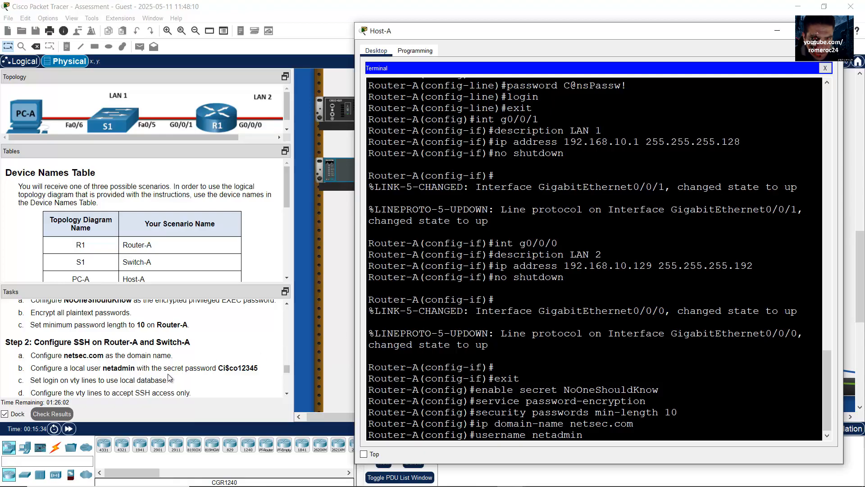
{"action": "left_click", "coordinate": [201, 372]}
{"action": "left_click_drag", "start_coordinate": [205, 372], "coordinate": [163, 373]}
{"action": "left_click", "coordinate": [727, 287]}
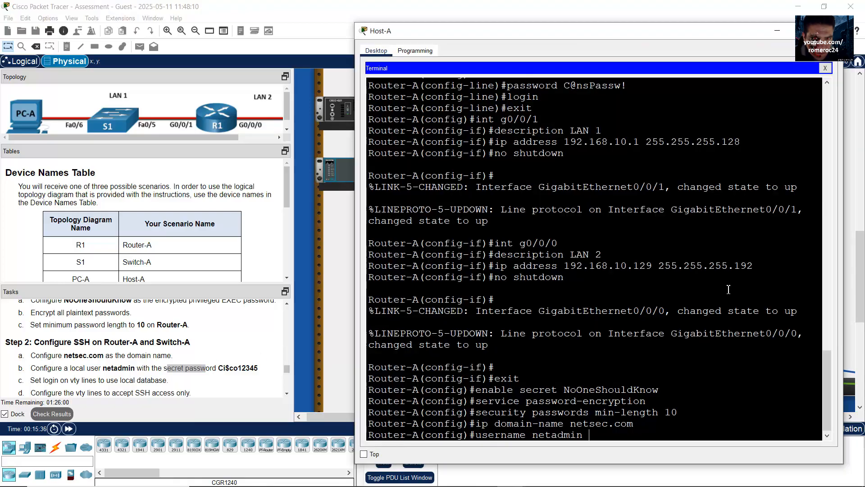
{"action": "type", "text": "secret"}
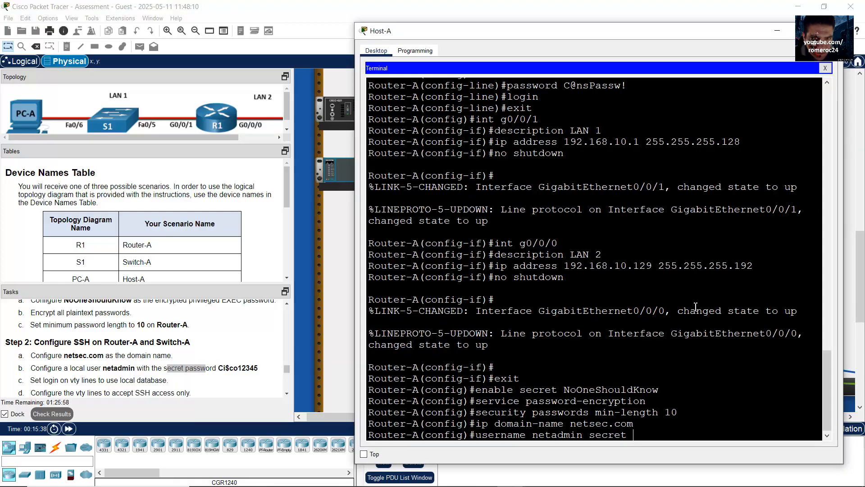
Copy the task's secret password and paste it after the username command
{"action": "left_click", "coordinate": [228, 368]}
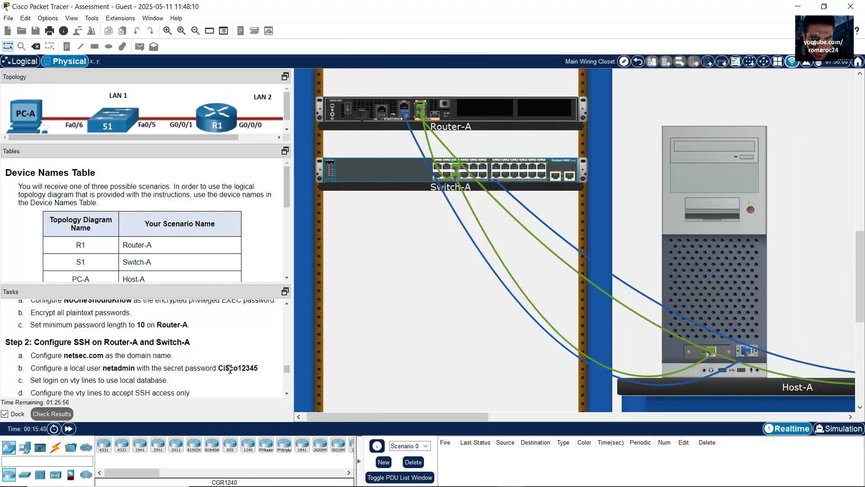
{"action": "left_click_drag", "start_coordinate": [218, 367], "coordinate": [257, 370]}
{"action": "right_click", "coordinate": [249, 369]}
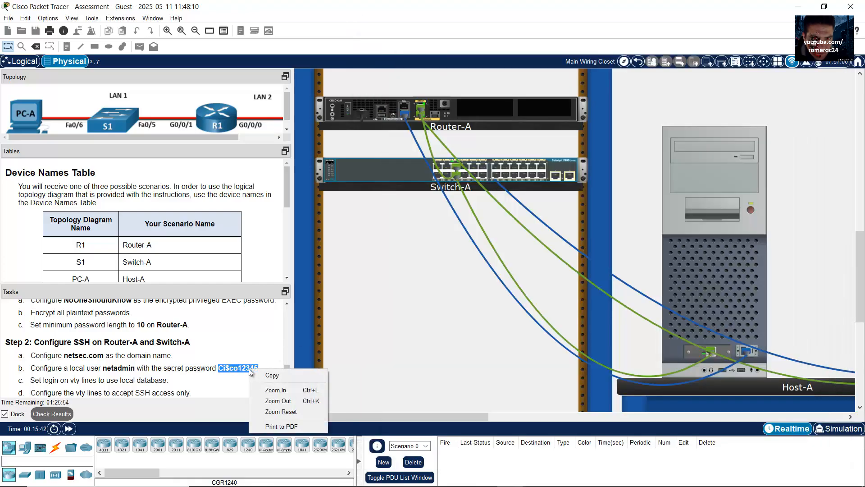
{"action": "left_click", "coordinate": [290, 374]}
{"action": "left_click", "coordinate": [691, 343]}
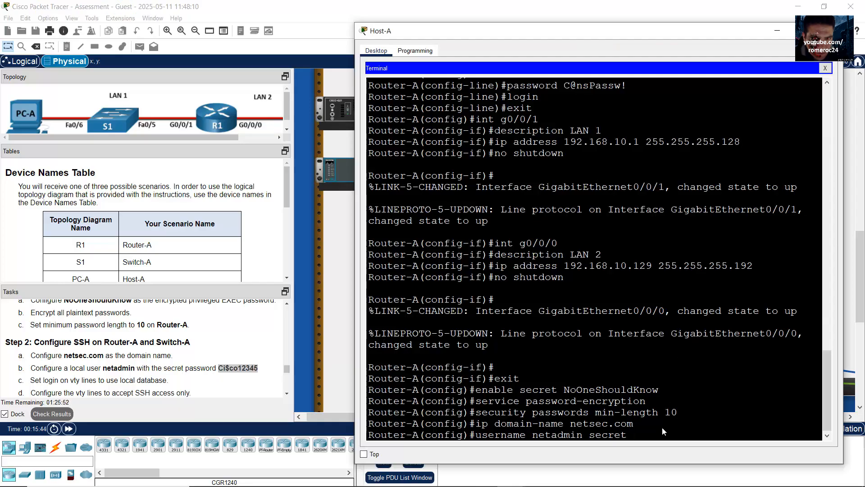
{"action": "right_click", "coordinate": [675, 436]}
{"action": "left_click", "coordinate": [683, 446]}
Verify the pasted password and enter the local user command
{"action": "left_click_drag", "start_coordinate": [634, 435], "coordinate": [699, 433]}
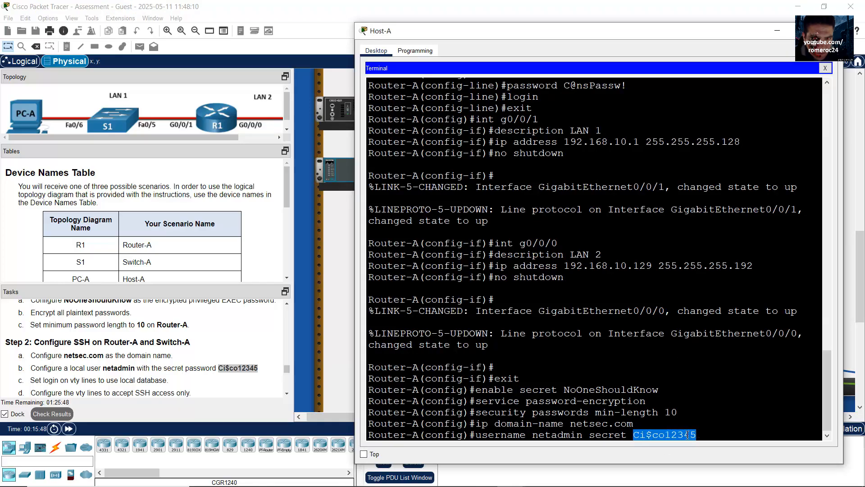
{"action": "left_click", "coordinate": [637, 435]}
{"action": "left_click_drag", "start_coordinate": [637, 435], "coordinate": [642, 435]}
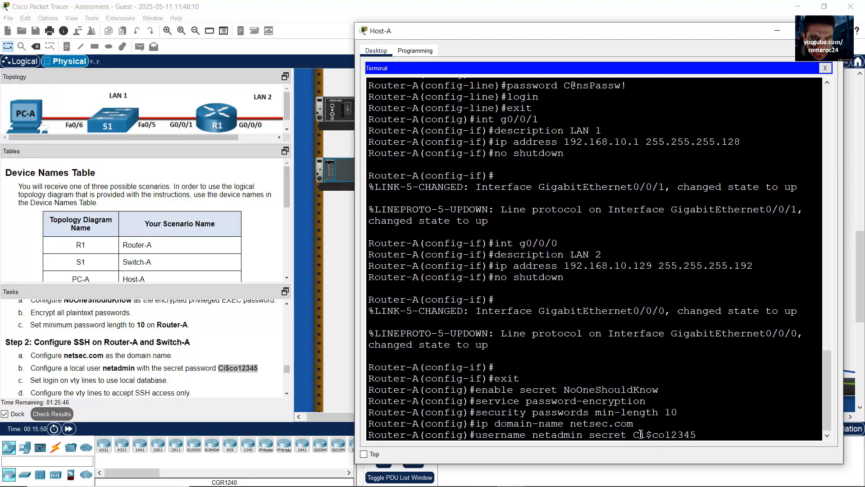
{"action": "left_click", "coordinate": [641, 434]}
{"action": "left_click_drag", "start_coordinate": [634, 434], "coordinate": [691, 434]}
{"action": "left_click", "coordinate": [647, 434]}
{"action": "left_click", "coordinate": [655, 435]}
{"action": "left_click", "coordinate": [705, 434]}
{"action": "key", "text": "Return"}
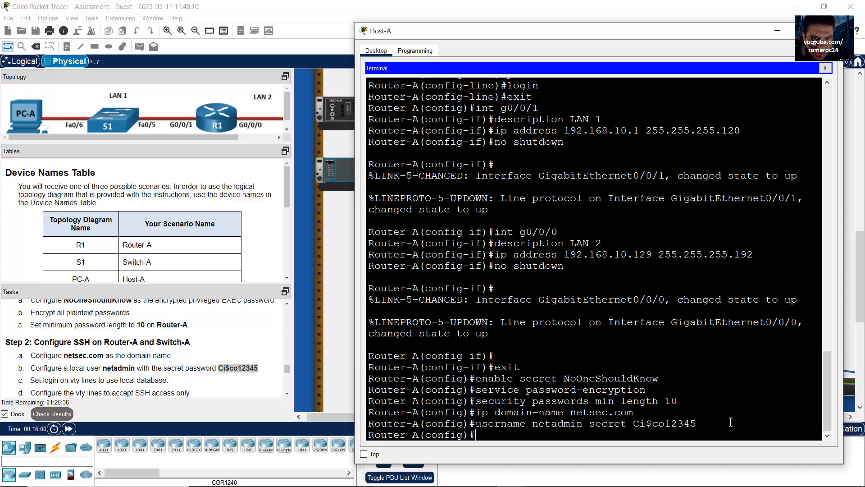
Check the vty login task and type line vty 0 15
{"action": "left_click_drag", "start_coordinate": [44, 381], "coordinate": [167, 383]}
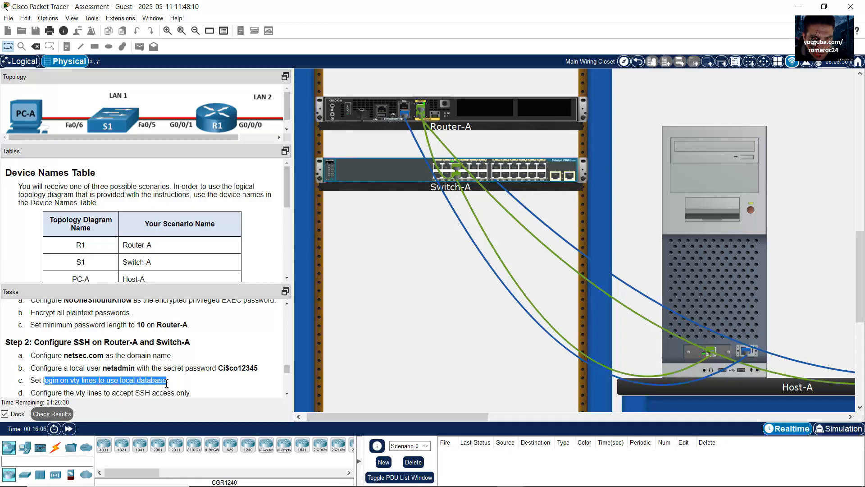
{"action": "left_click", "coordinate": [718, 283]}
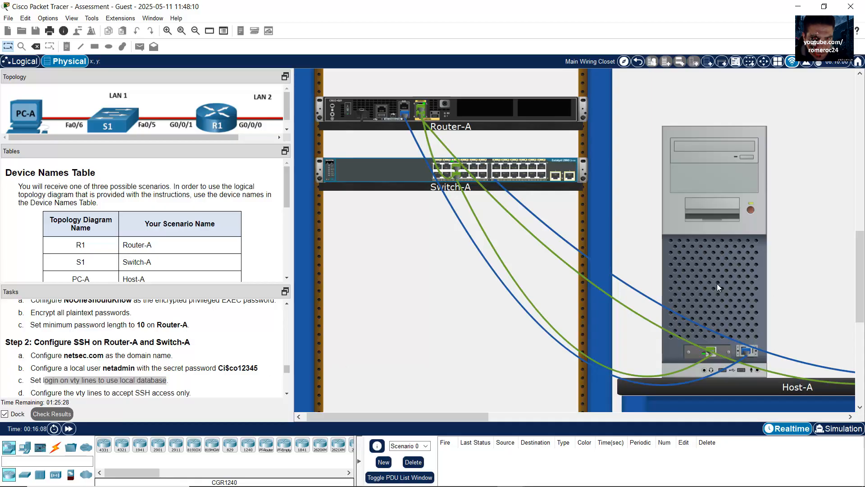
Enter Router-A's vty 0 15 lines and set them to login local
{"action": "type", "text": "line vty"}
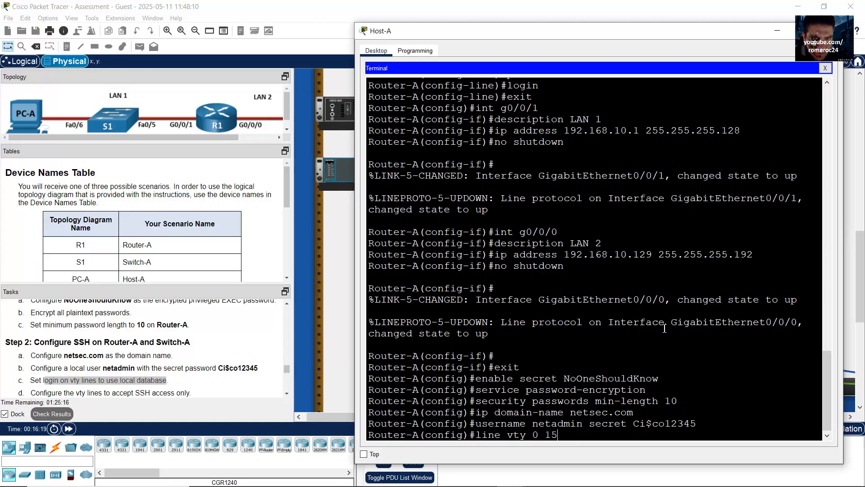
Check the vty login task and type line vty 0 15
Enter Router-A's vty 0 15 lines and set them to login local
{"action": "type", "text": " 0 15"}
{"action": "key", "text": "Return"}
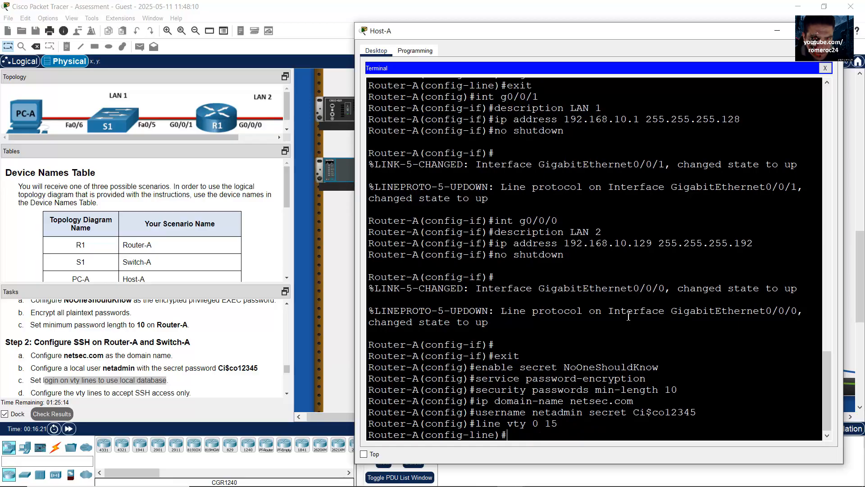
{"action": "left_click", "coordinate": [161, 384]}
{"action": "left_click_drag", "start_coordinate": [172, 382], "coordinate": [121, 381]}
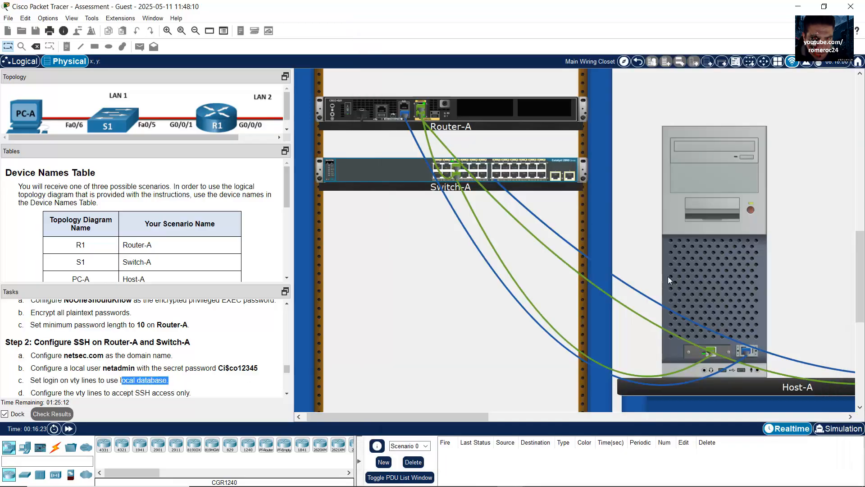
{"action": "left_click", "coordinate": [668, 276]}
{"action": "left_click_drag", "start_coordinate": [493, 407], "coordinate": [676, 412]}
{"action": "left_click", "coordinate": [613, 420]}
{"action": "type", "text": "login local"}
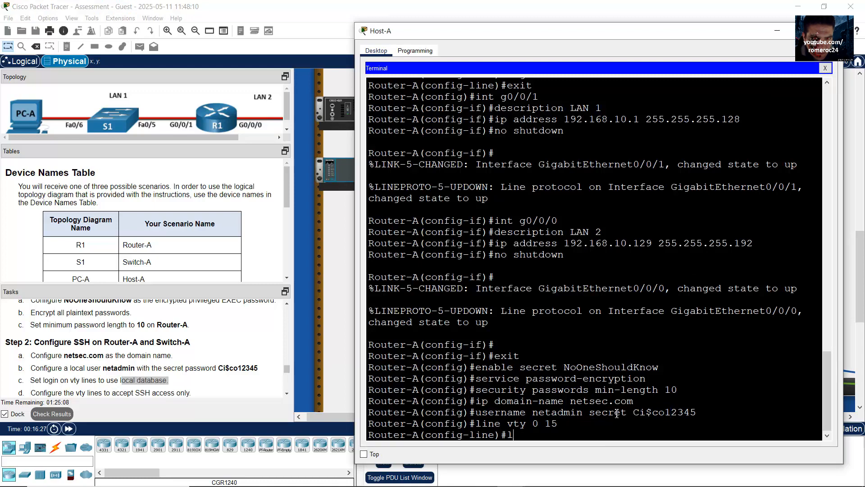
{"action": "key", "text": "Return"}
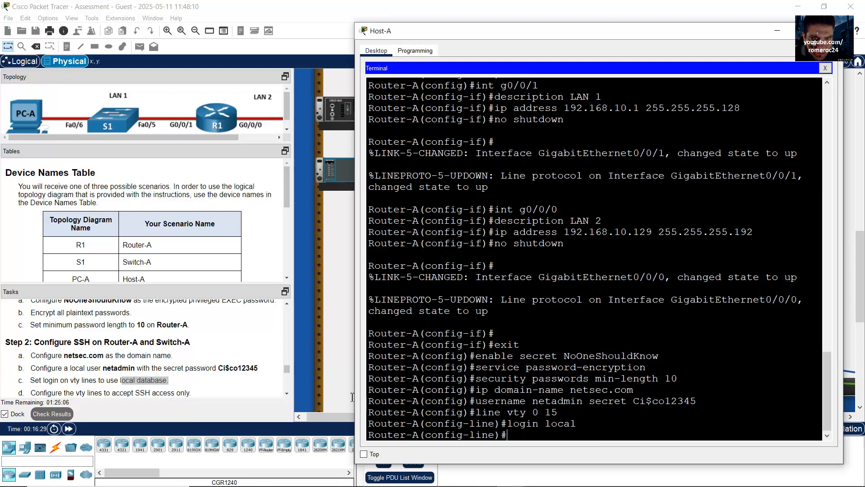
Restrict the vty lines to SSH with transport input ssh and exit to global config
{"action": "scroll", "coordinate": [116, 370], "scroll_direction": "down", "scroll_amount": 2}
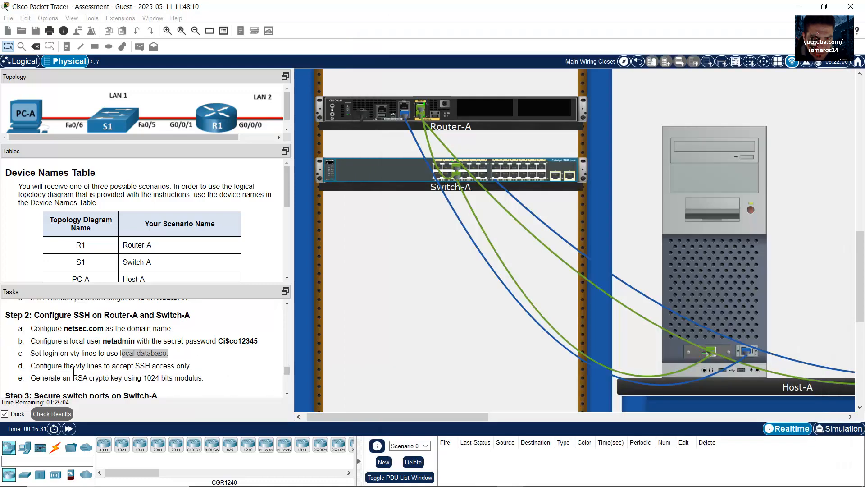
{"action": "left_click_drag", "start_coordinate": [71, 366], "coordinate": [175, 367]}
{"action": "left_click", "coordinate": [724, 288]}
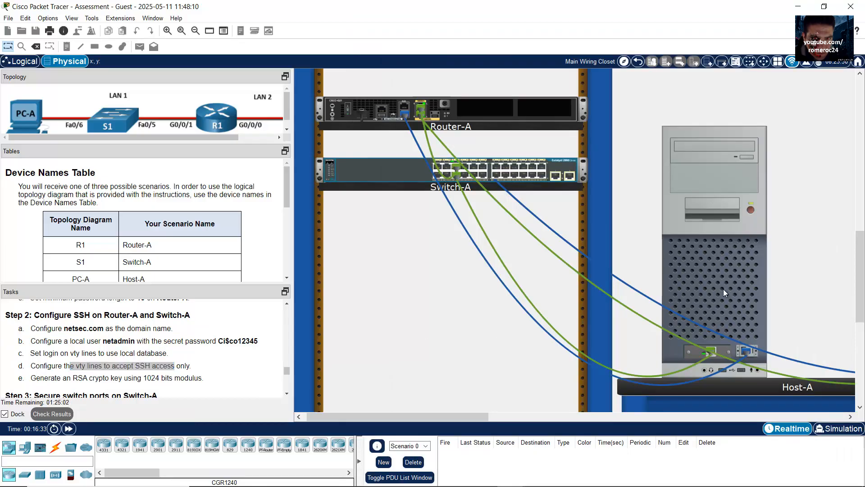
{"action": "type", "text": "transp"}
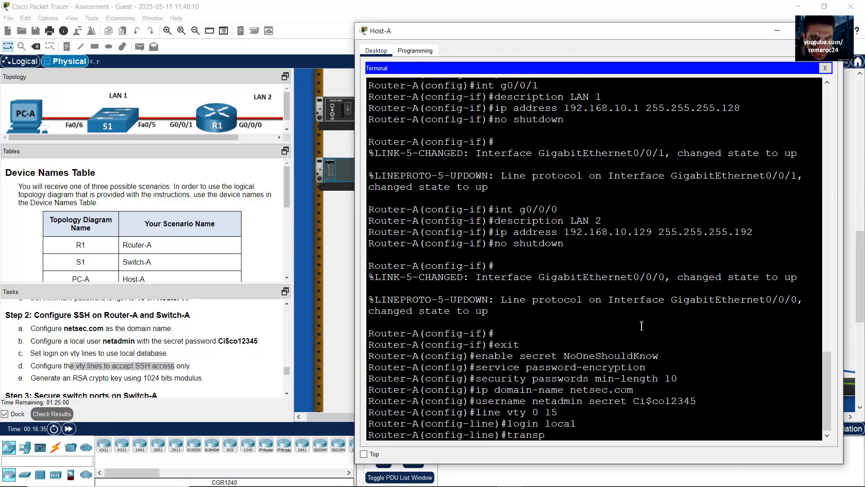
{"action": "type", "text": "ort input ssh"}
{"action": "key", "text": "Return"}
{"action": "type", "text": "exit"}
{"action": "key", "text": "Return"}
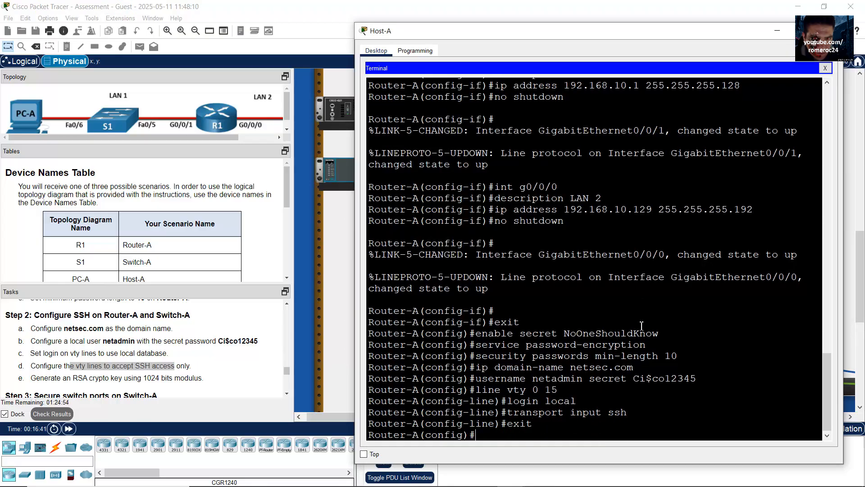
{"action": "left_click", "coordinate": [41, 383]}
{"action": "left_click_drag", "start_coordinate": [36, 378], "coordinate": [197, 377]}
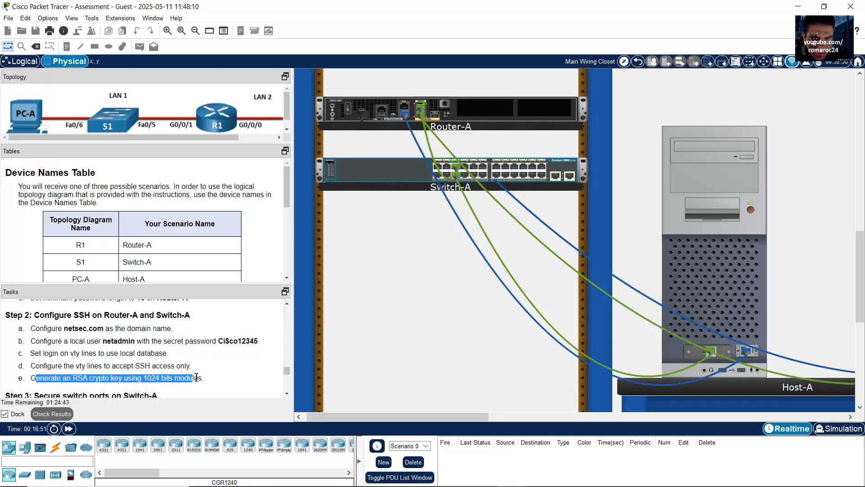
{"action": "left_click", "coordinate": [759, 283]}
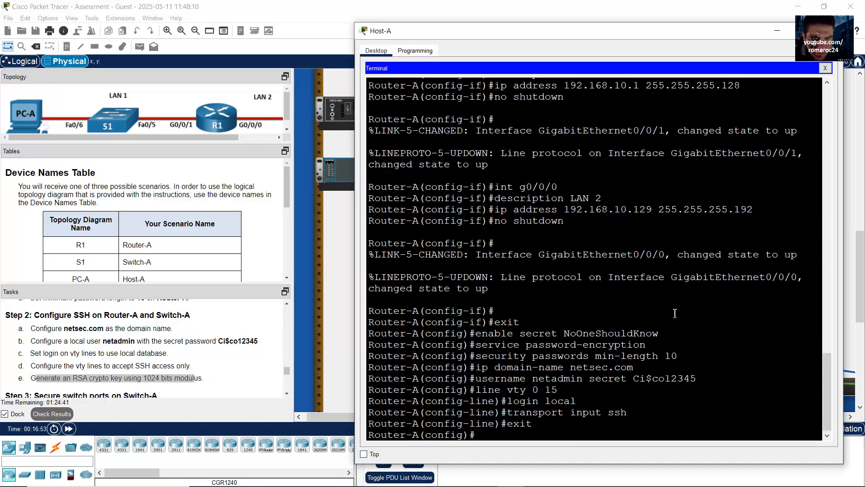
Generate 1024-bit RSA general-keys on Router-A and confirm SSH 1.99 is enabled
{"action": "type", "text": "crypto key generate rasa"}
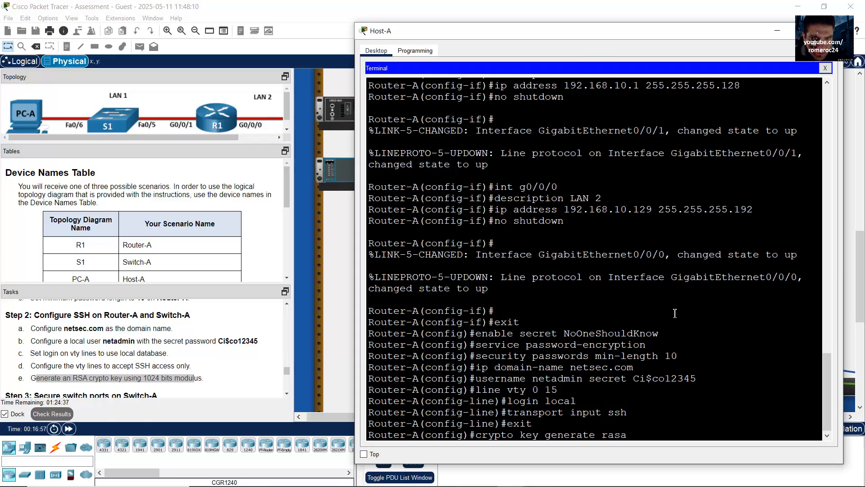
{"action": "type", "text": "s gener"}
{"action": "type", "text": "al-keys"}
{"action": "type", "text": " mod"}
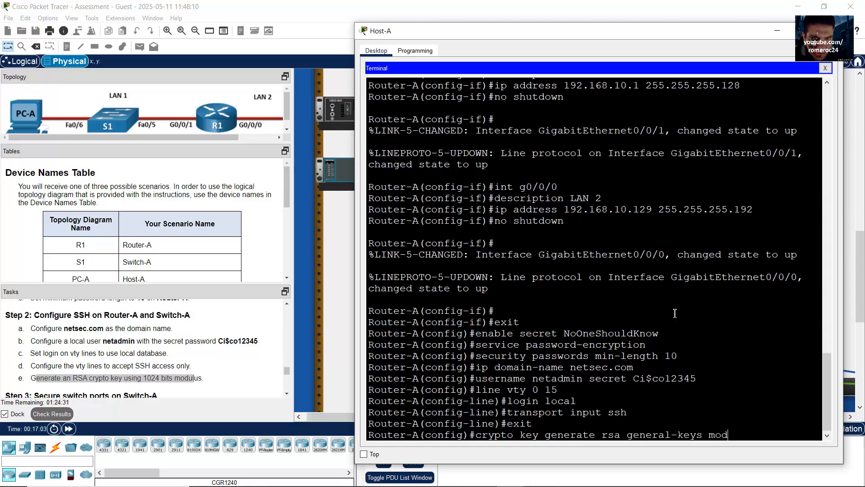
{"action": "type", "text": "ulus 1024"}
{"action": "key", "text": "Return"}
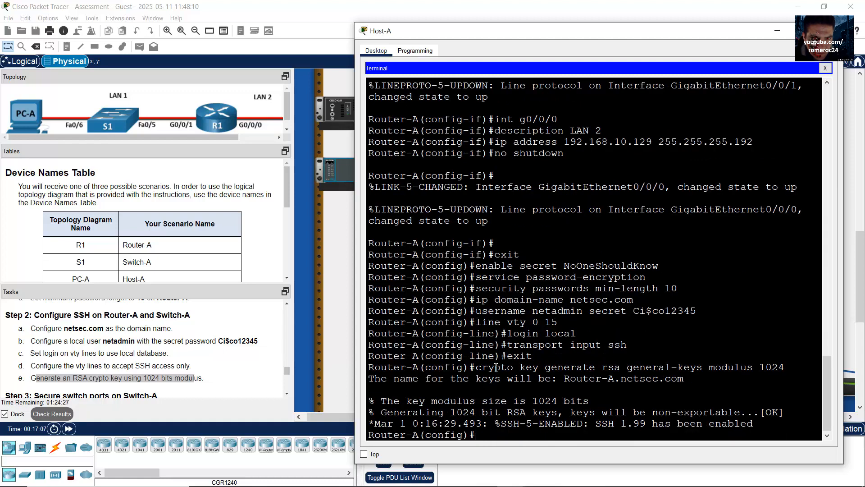
{"action": "left_click_drag", "start_coordinate": [495, 367], "coordinate": [585, 368]}
{"action": "left_click_drag", "start_coordinate": [464, 400], "coordinate": [500, 412]}
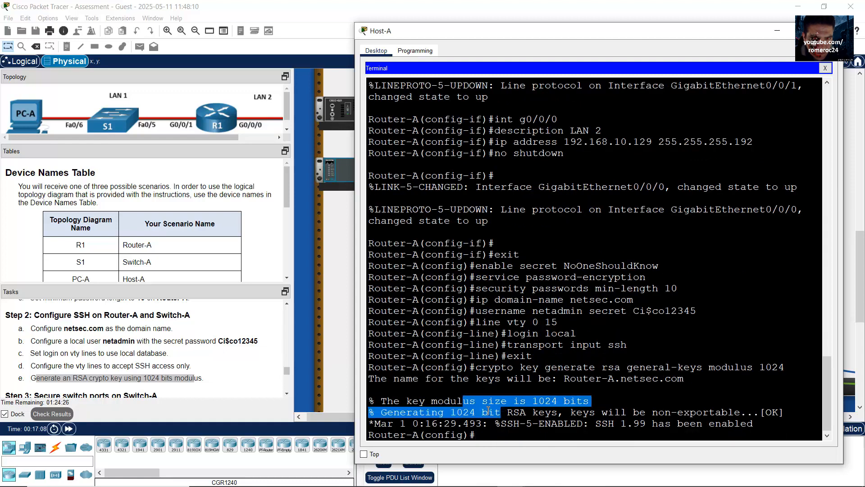
{"action": "left_click", "coordinate": [285, 388]}
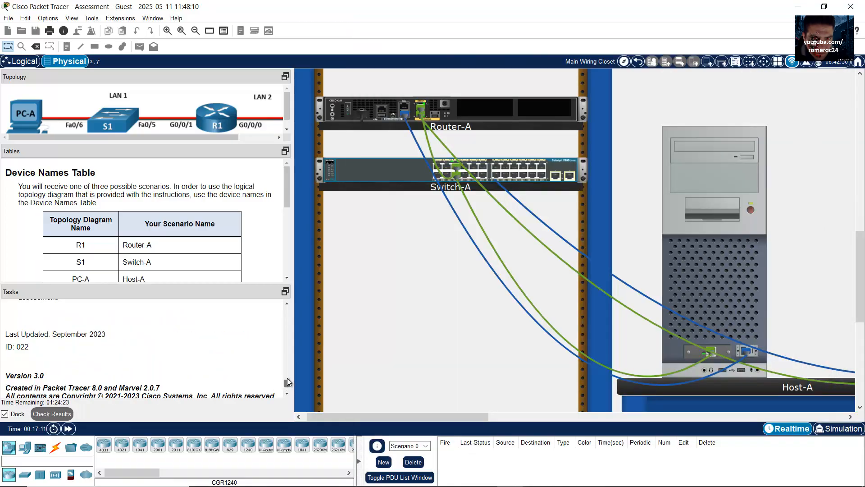
Review the Part 4 Step 1 tasks and scroll the workspace right to reveal Host-B
{"action": "left_click_drag", "start_coordinate": [288, 383], "coordinate": [285, 373]}
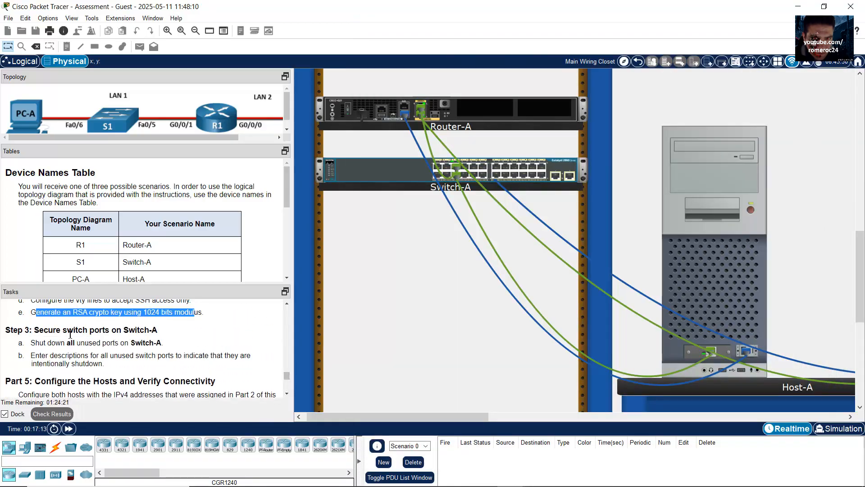
{"action": "left_click_drag", "start_coordinate": [69, 335], "coordinate": [104, 361]}
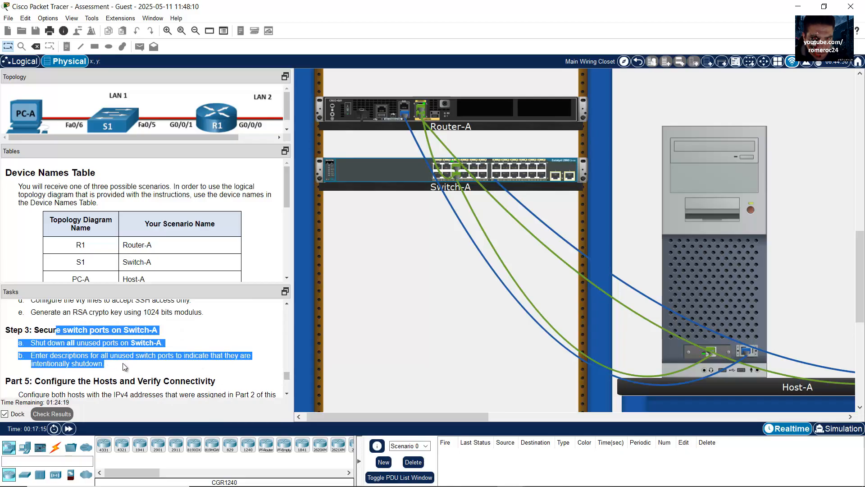
{"action": "mouse_move", "coordinate": [287, 377]}
{"action": "left_mouse_down"}
{"action": "mouse_move", "coordinate": [288, 361]}
{"action": "mouse_move", "coordinate": [277, 371]}
{"action": "left_mouse_up"}
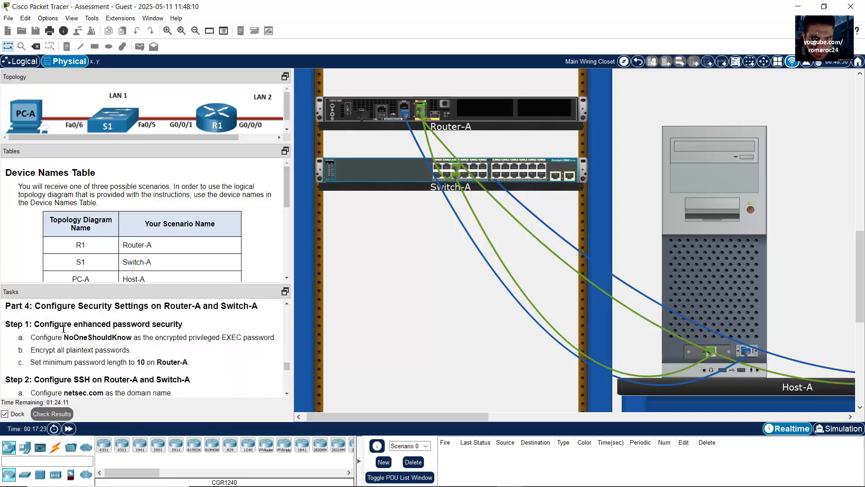
{"action": "left_click_drag", "start_coordinate": [222, 307], "coordinate": [251, 375]}
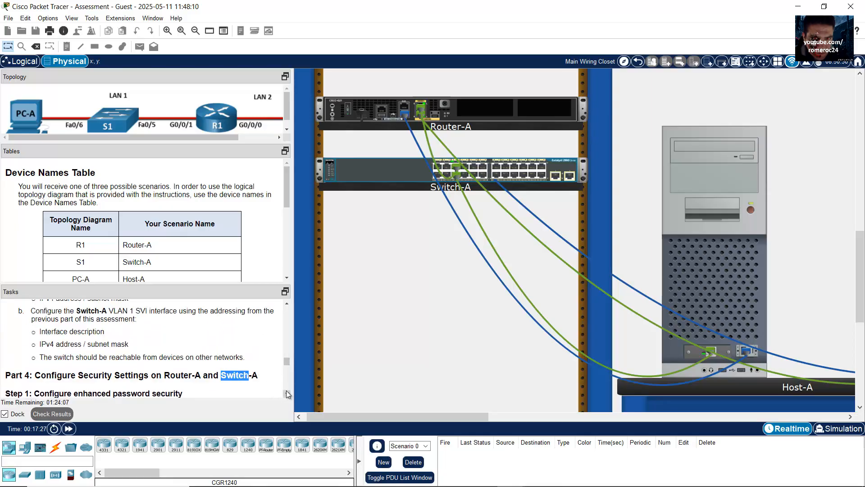
{"action": "scroll", "coordinate": [112, 324], "scroll_direction": "down", "scroll_amount": 3}
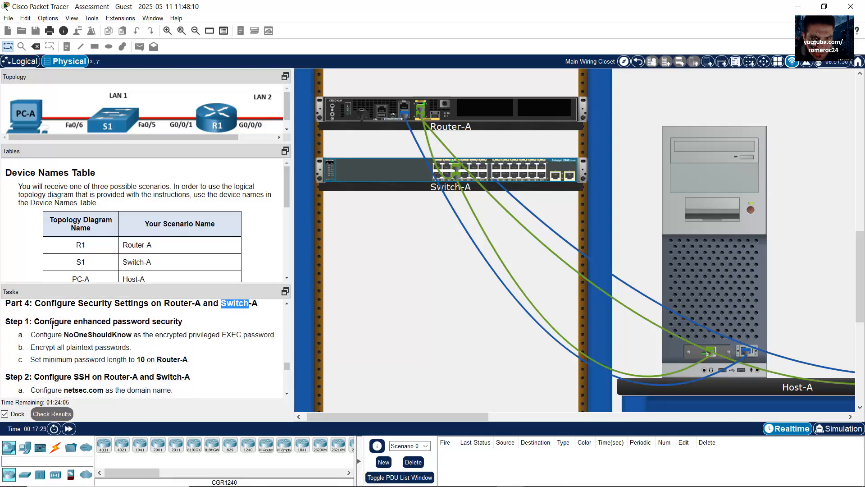
{"action": "left_click_drag", "start_coordinate": [56, 336], "coordinate": [135, 352]}
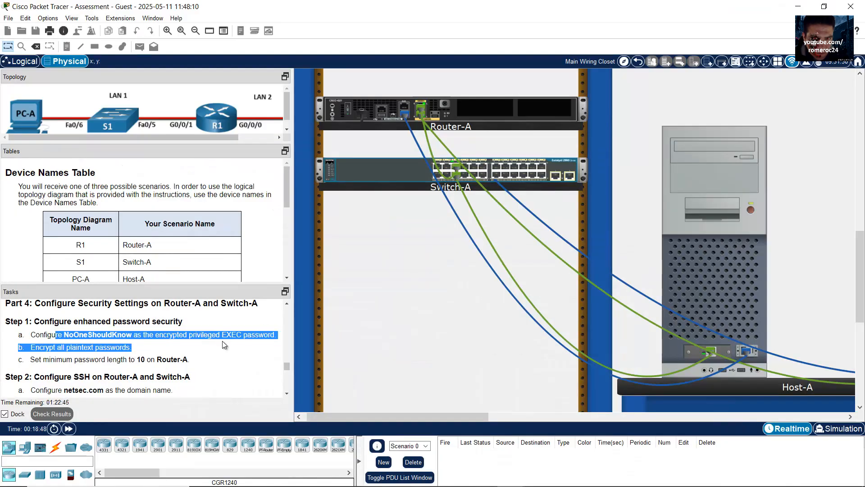
{"action": "left_click", "coordinate": [208, 356]}
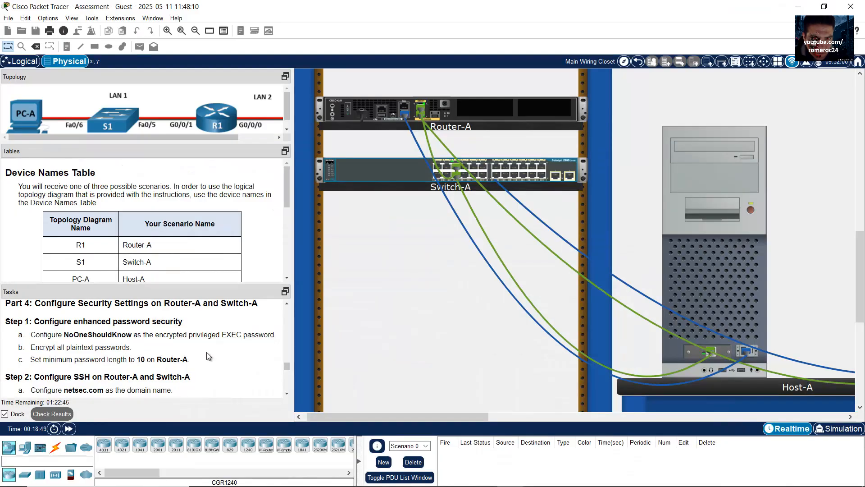
{"action": "left_click_drag", "start_coordinate": [415, 417], "coordinate": [548, 412]}
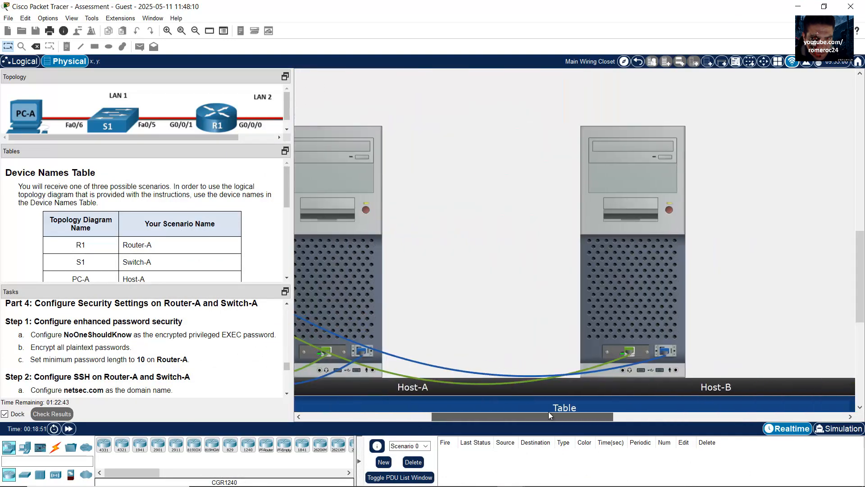
On Host-B's Switch-A console, set the enable secret to the task's privileged EXEC password
{"action": "left_click", "coordinate": [536, 291]}
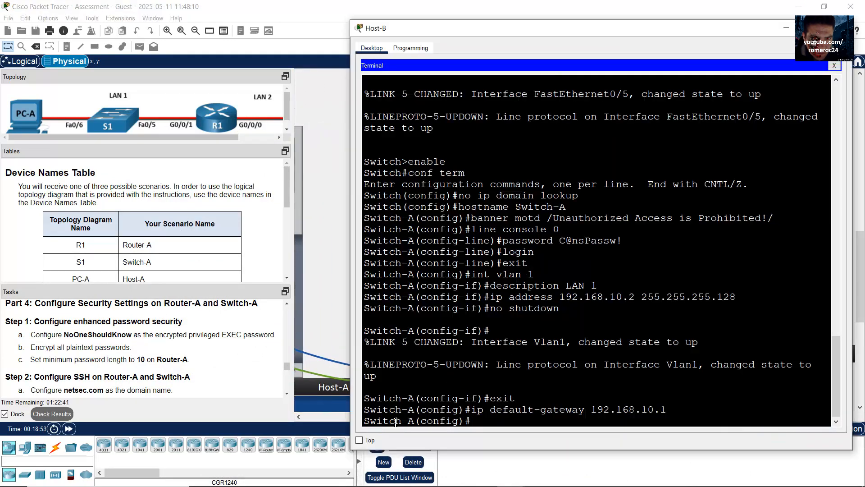
{"action": "left_click_drag", "start_coordinate": [367, 422], "coordinate": [422, 421]}
{"action": "left_click_drag", "start_coordinate": [474, 421], "coordinate": [344, 411]}
{"action": "left_click", "coordinate": [161, 336]}
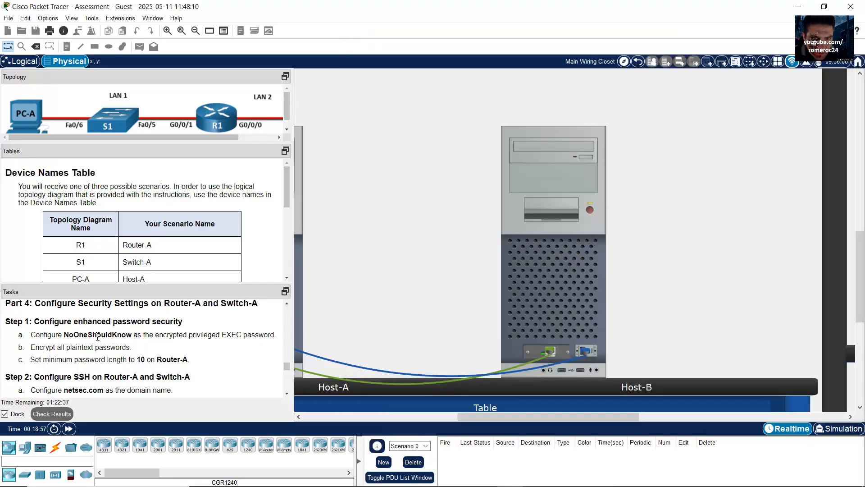
{"action": "left_click_drag", "start_coordinate": [83, 335], "coordinate": [166, 334]}
{"action": "left_click", "coordinate": [554, 321]}
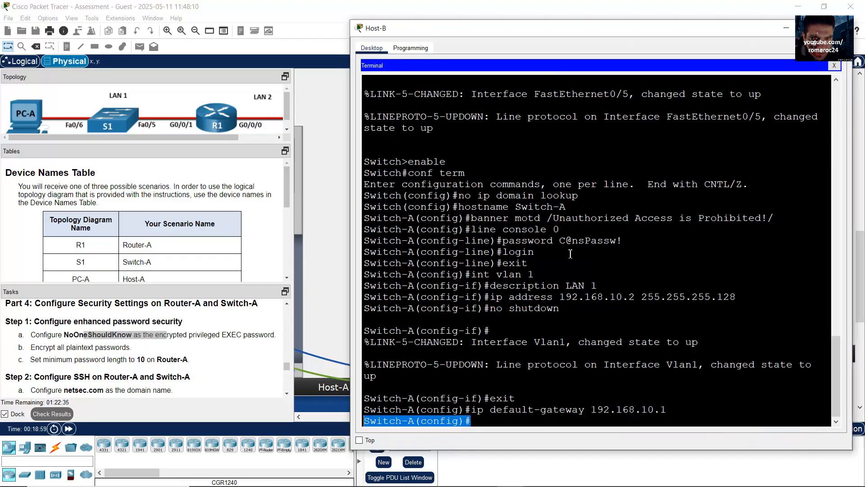
{"action": "type", "text": "enable s"}
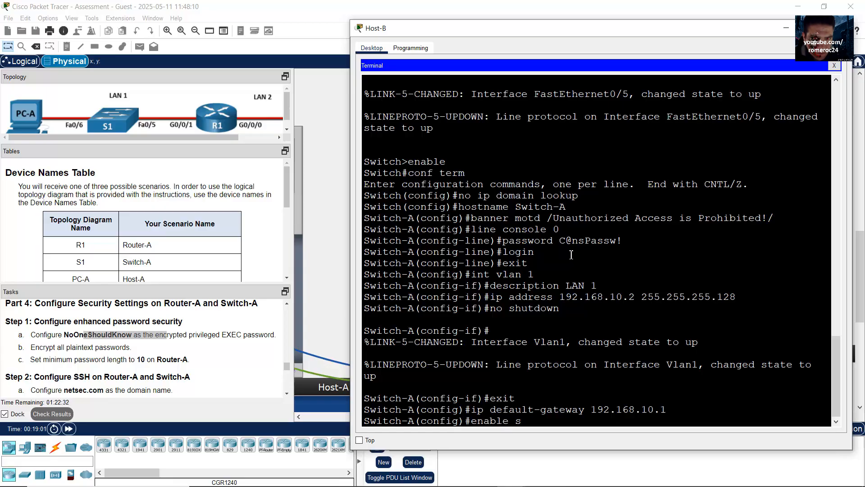
{"action": "type", "text": "ecret"}
{"action": "left_click", "coordinate": [71, 334]}
{"action": "left_click_drag", "start_coordinate": [65, 335], "coordinate": [131, 336]}
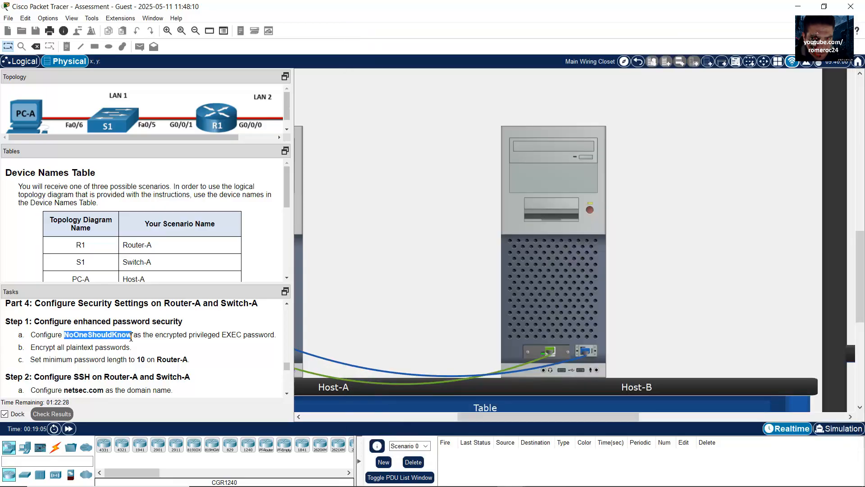
{"action": "right_click", "coordinate": [132, 336]}
{"action": "left_click", "coordinate": [143, 339]}
{"action": "left_click", "coordinate": [567, 311]}
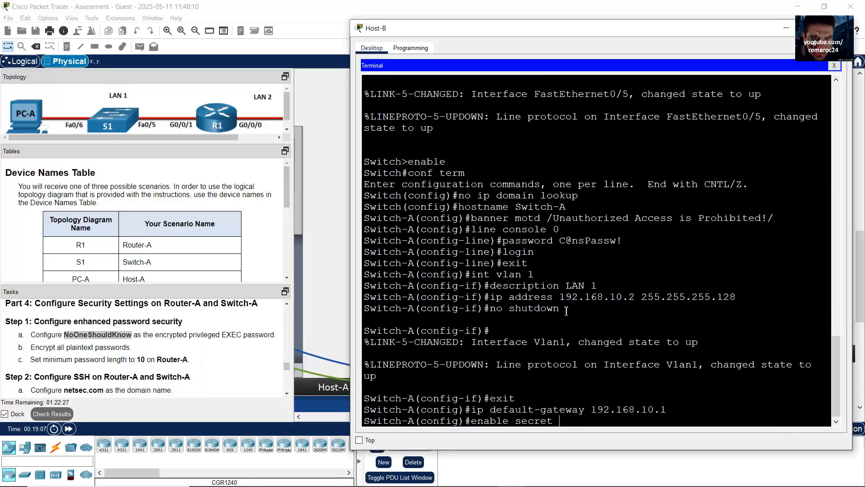
{"action": "left_click", "coordinate": [630, 370]}
{"action": "key", "text": "Return"}
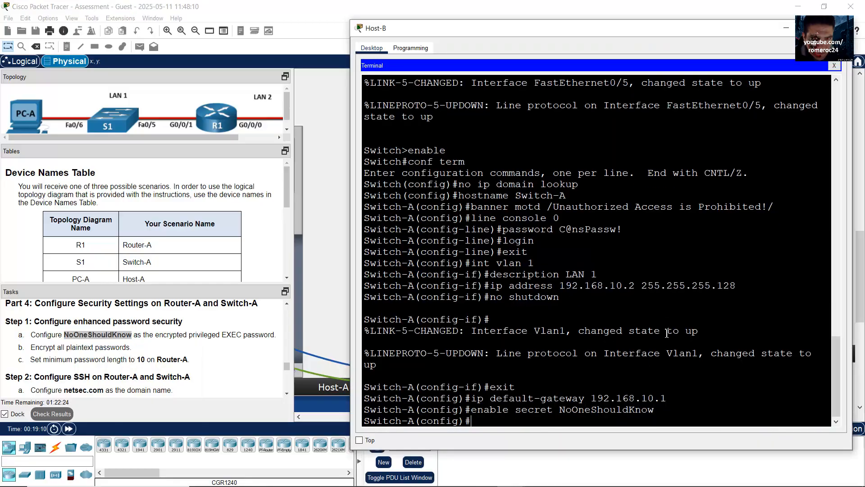
Encrypt plaintext passwords on Switch-A with service password-encryption
{"action": "left_click", "coordinate": [50, 347]}
{"action": "left_click_drag", "start_coordinate": [49, 347], "coordinate": [110, 350]}
{"action": "left_click", "coordinate": [505, 316]}
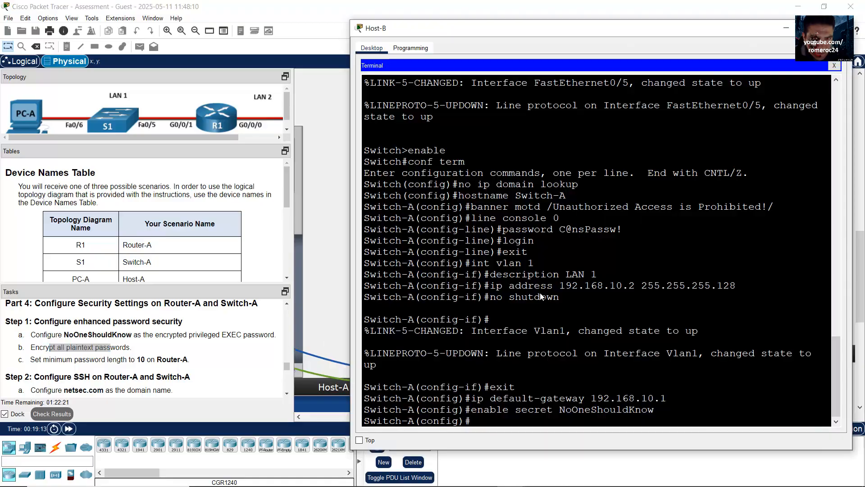
{"action": "type", "text": "servi"}
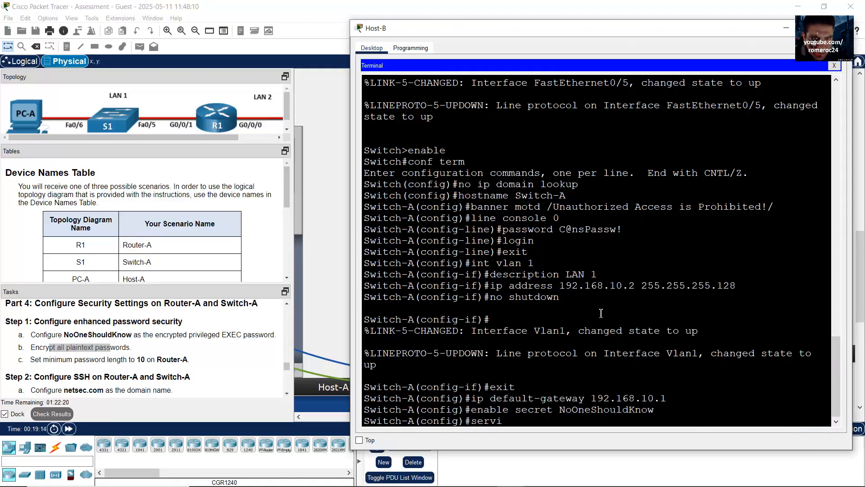
{"action": "type", "text": "ce password-encryption"}
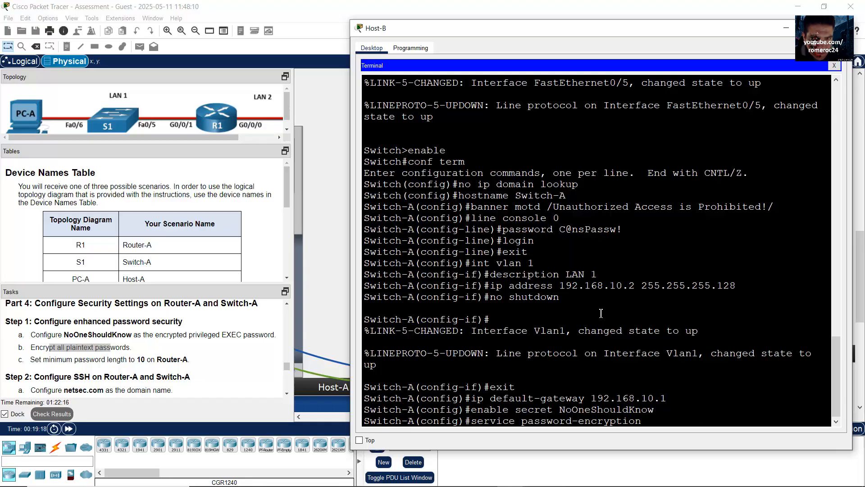
{"action": "key", "text": "Return"}
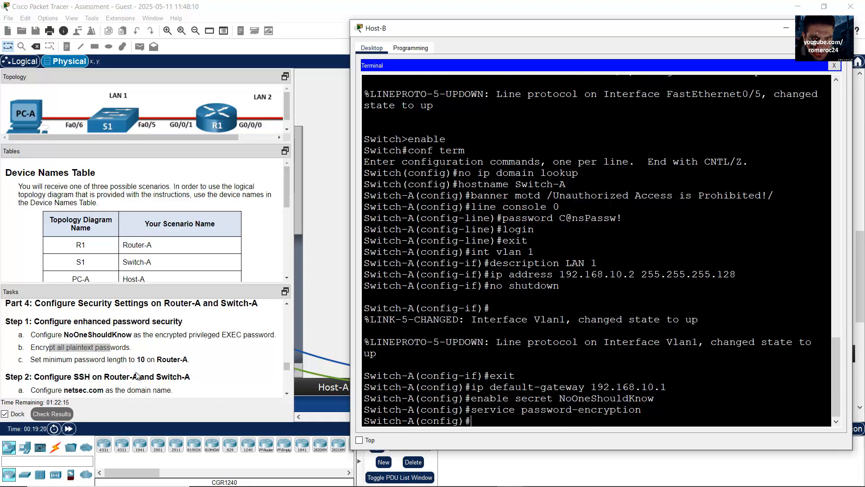
Set Switch-A's domain name to netsec.com and begin the username netadmin secret command
{"action": "left_click", "coordinate": [121, 363]}
{"action": "left_click_drag", "start_coordinate": [51, 361], "coordinate": [183, 366]}
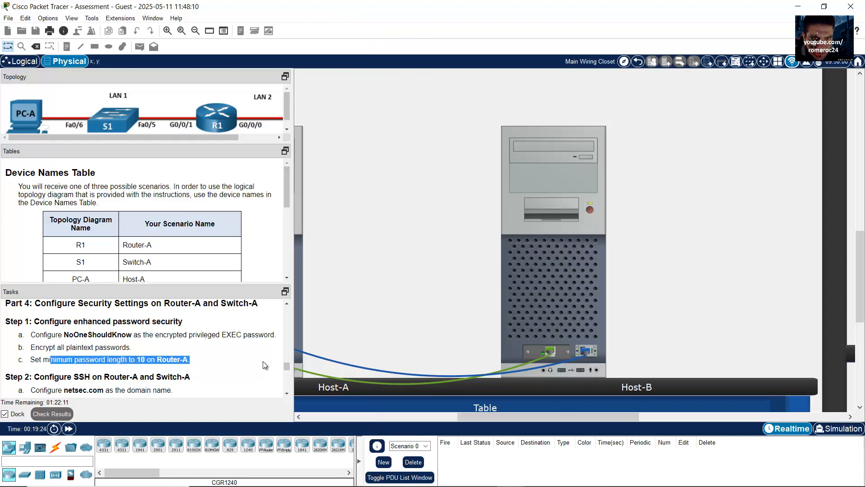
{"action": "scroll", "coordinate": [287, 397], "scroll_direction": "down", "scroll_amount": 3}
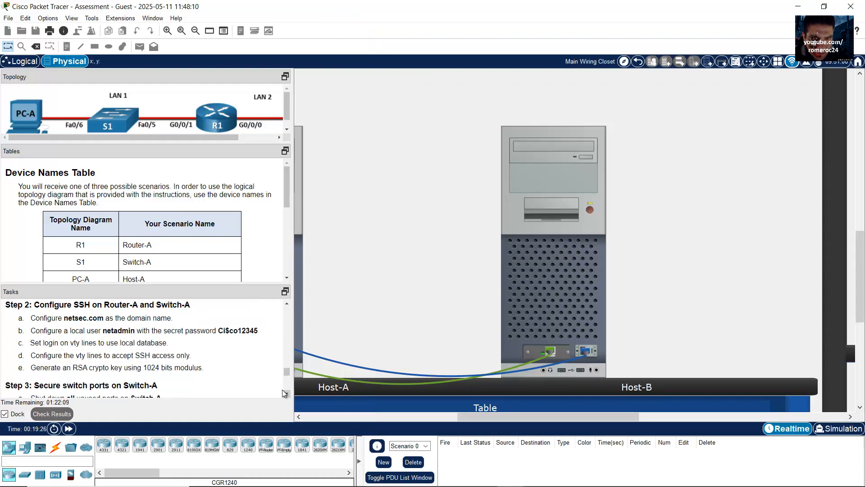
{"action": "left_click_drag", "start_coordinate": [105, 317], "coordinate": [166, 367]}
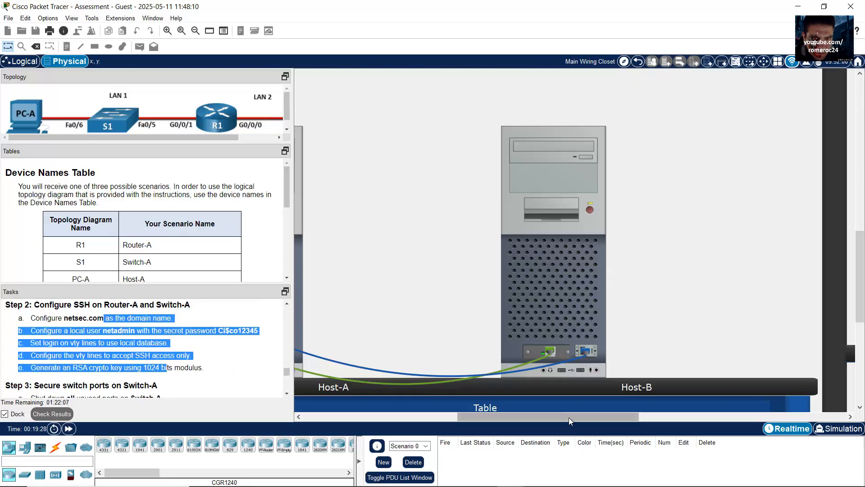
{"action": "left_click", "coordinate": [548, 270]}
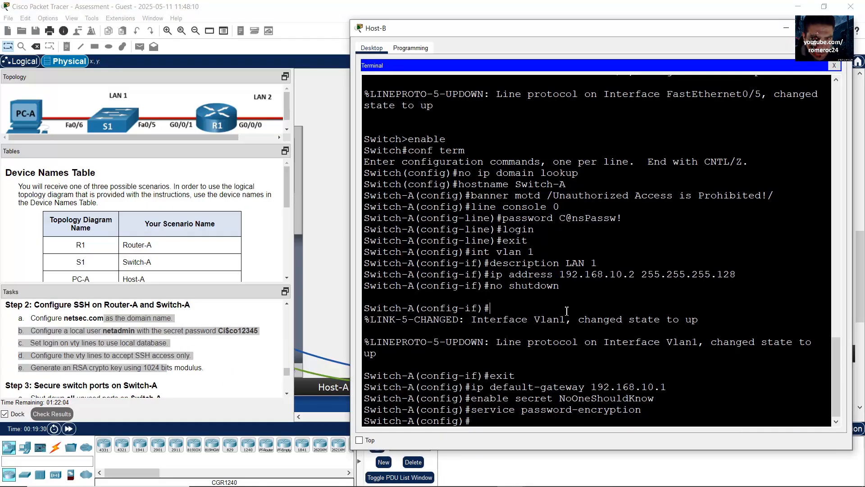
{"action": "type", "text": "ip domain-name netsec.com"}
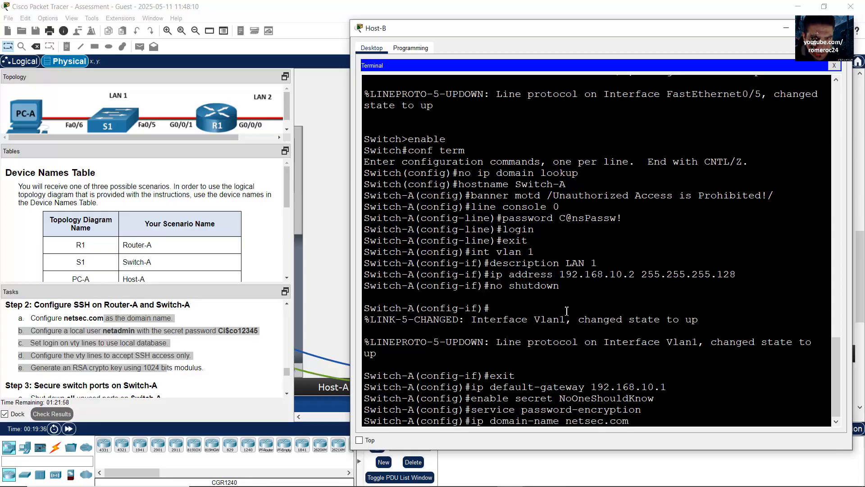
{"action": "key", "text": "Return"}
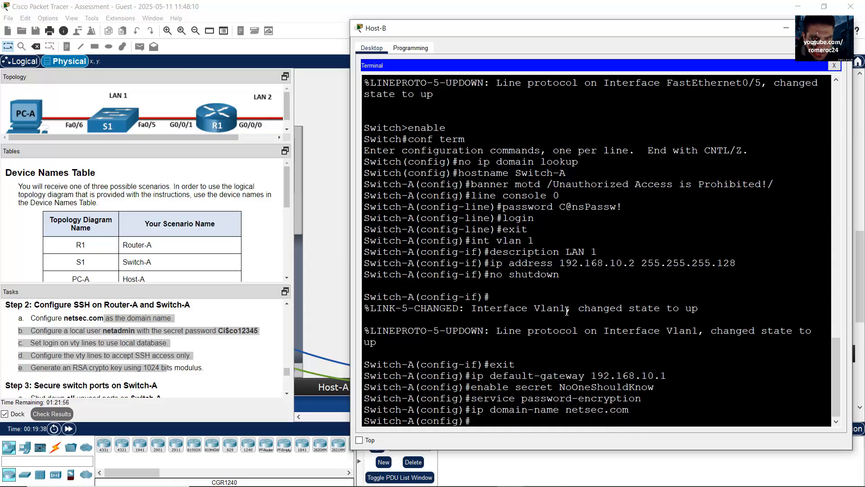
{"action": "type", "text": "username netadmin"}
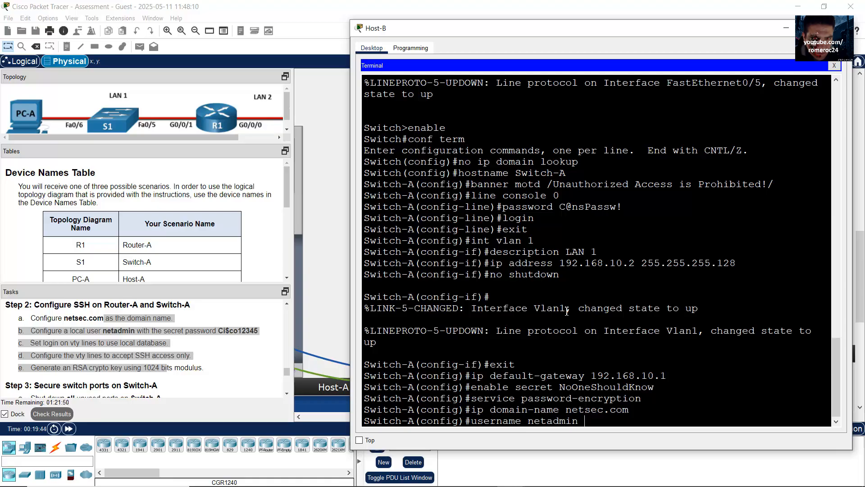
{"action": "type", "text": " secret"}
Complete the netadmin user with the password copied from the task text
{"action": "left_click", "coordinate": [226, 332]}
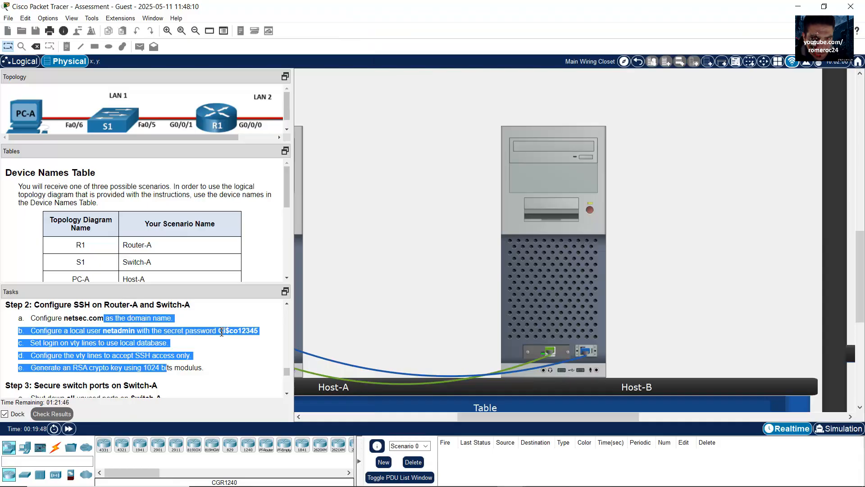
{"action": "left_click_drag", "start_coordinate": [218, 332], "coordinate": [255, 332]}
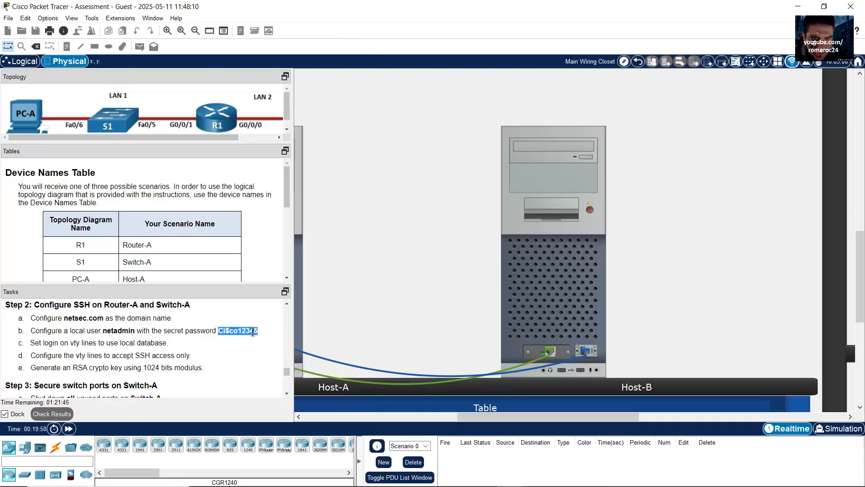
{"action": "right_click", "coordinate": [253, 333]}
{"action": "left_click", "coordinate": [275, 337]}
{"action": "left_click", "coordinate": [598, 304]}
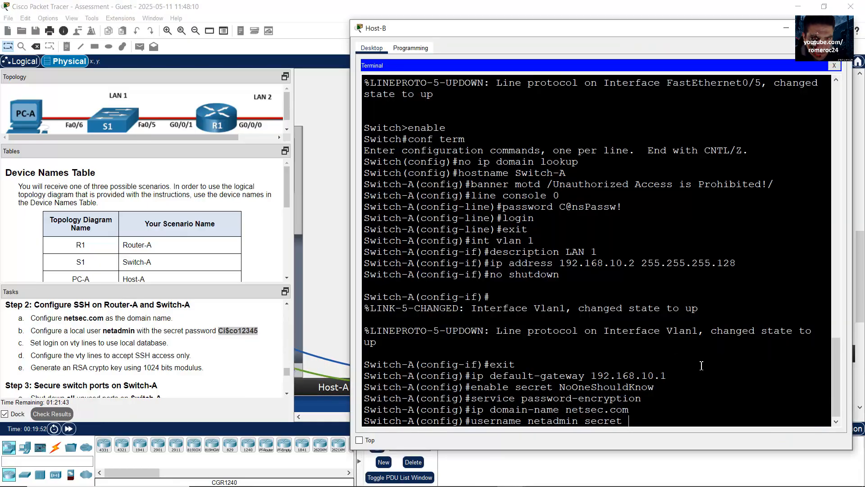
{"action": "right_click", "coordinate": [732, 401]}
{"action": "key", "text": "Return"}
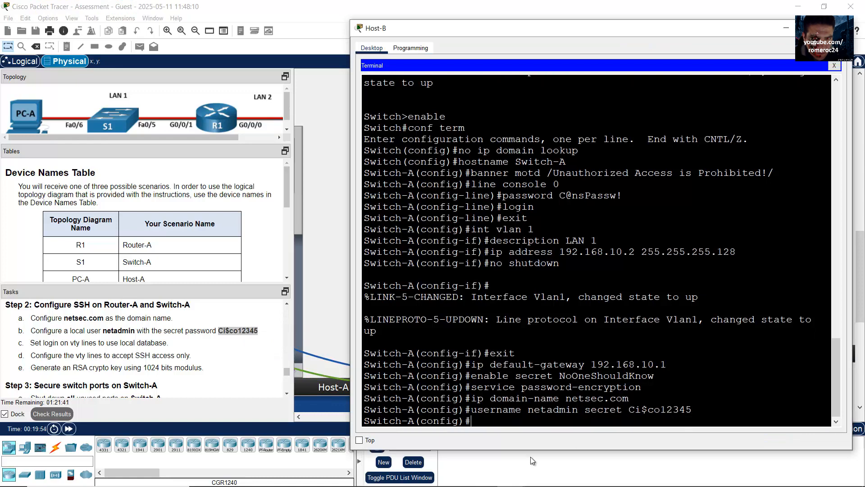
Configure Switch-A's vty 0 15 lines for login local and SSH-only transport, then exit
{"action": "left_click", "coordinate": [74, 343]}
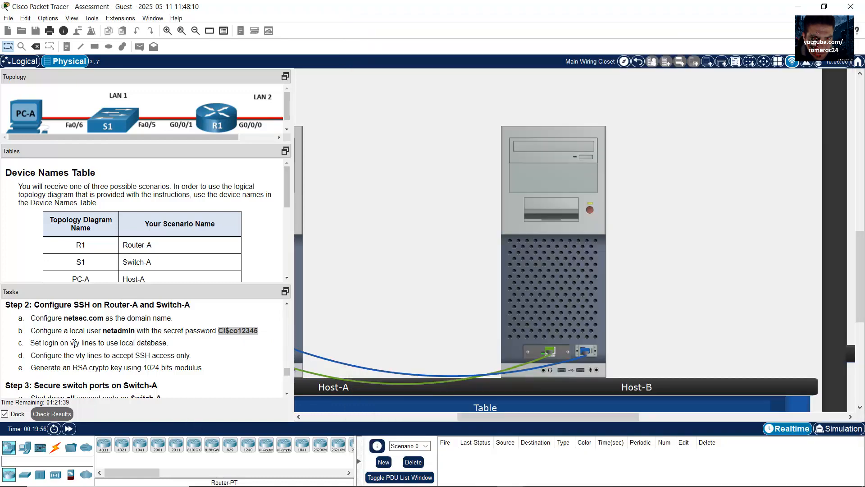
{"action": "left_click_drag", "start_coordinate": [73, 342], "coordinate": [93, 342]}
{"action": "left_click", "coordinate": [549, 311]}
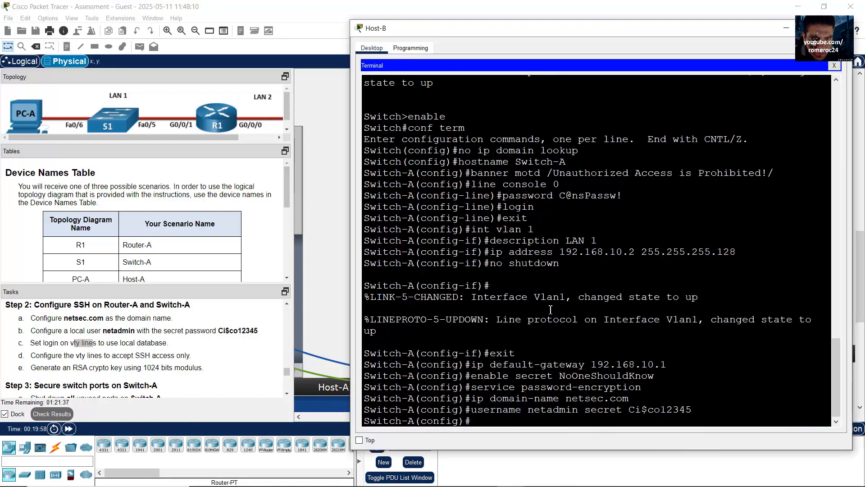
{"action": "type", "text": "line vty 0 15"}
{"action": "key", "text": "Return"}
{"action": "type", "text": "log"}
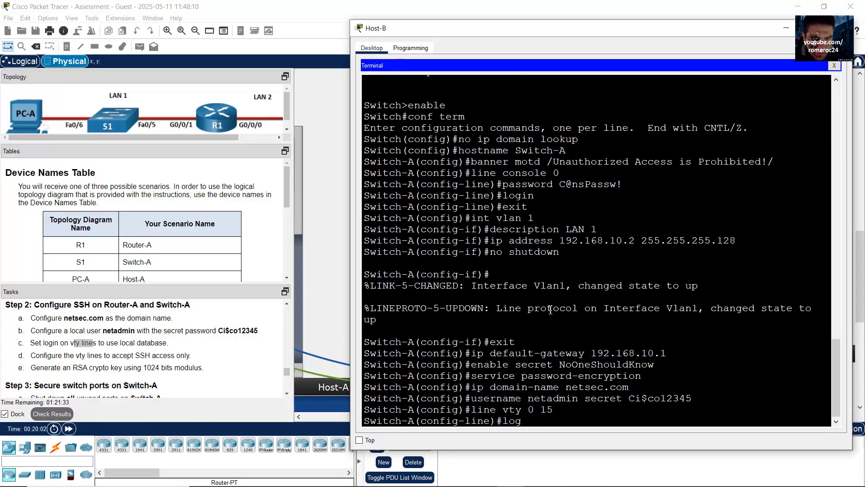
{"action": "type", "text": "in local"}
{"action": "key", "text": "Return"}
{"action": "type", "text": "t"}
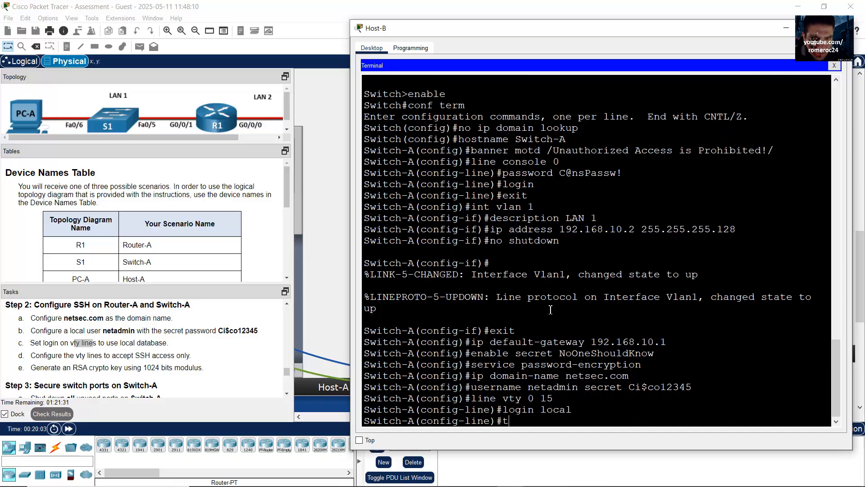
{"action": "type", "text": "ransport input ssh"}
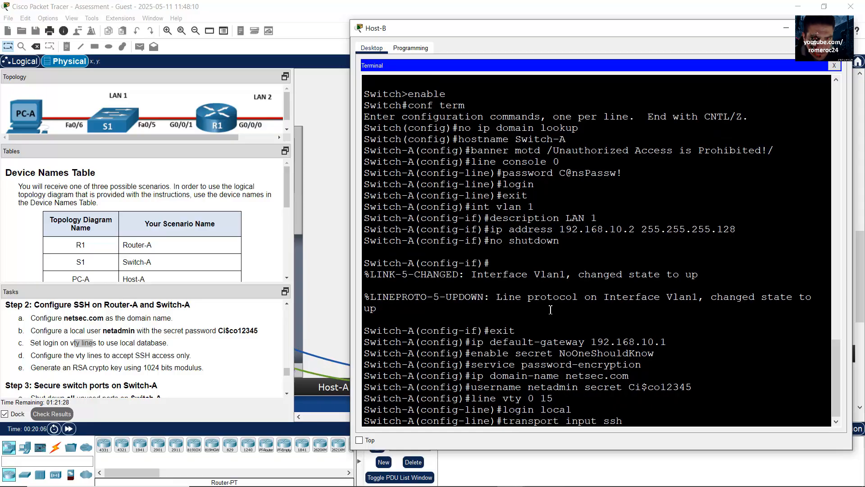
{"action": "key", "text": "Return"}
{"action": "type", "text": "exi"}
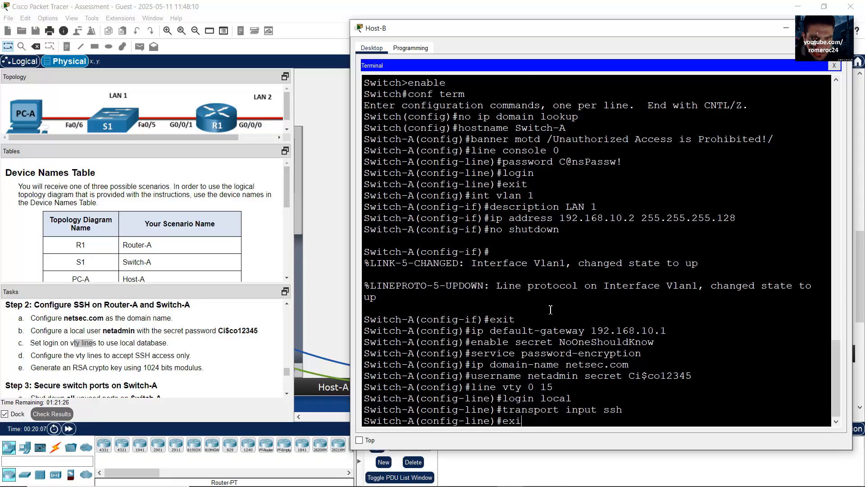
{"action": "type", "text": "t"}
{"action": "key", "text": "Return"}
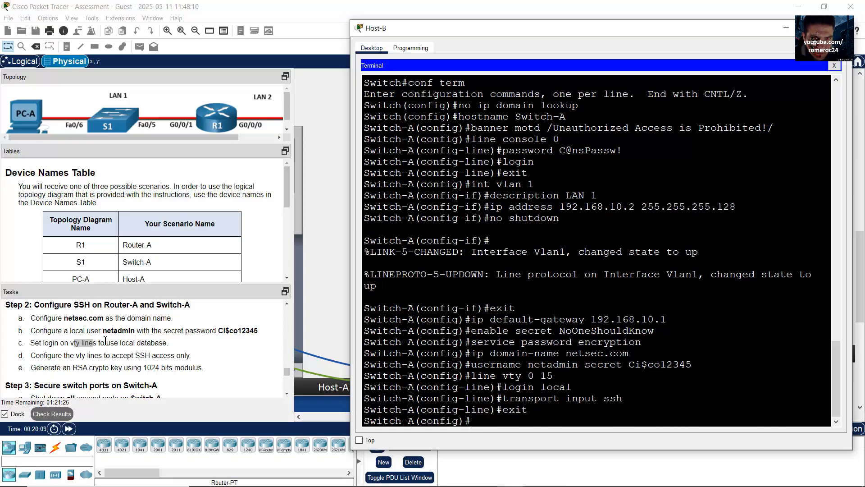
Generate 1024-bit RSA general-keys on Switch-A and confirm SSH is enabled
{"action": "left_click_drag", "start_coordinate": [90, 356], "coordinate": [140, 356]}
{"action": "left_click", "coordinate": [99, 369]}
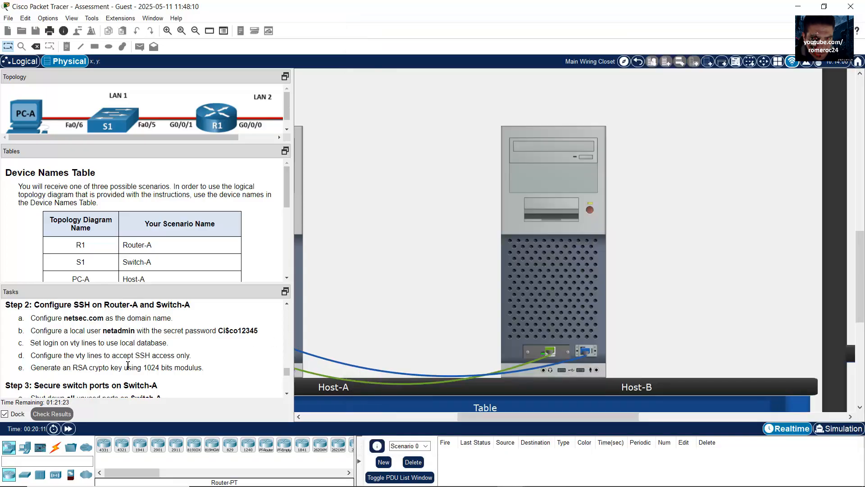
{"action": "left_click_drag", "start_coordinate": [66, 367], "coordinate": [168, 368]}
{"action": "left_click", "coordinate": [527, 296]}
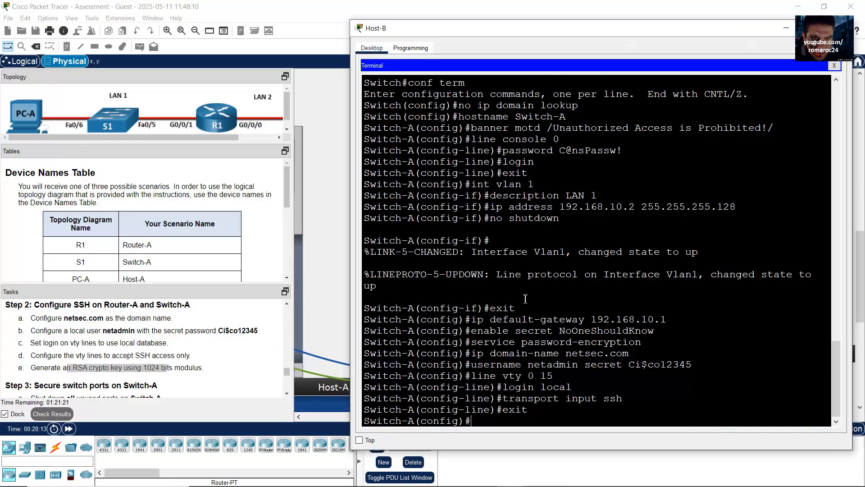
{"action": "type", "text": "crypto jkey generate rs"}
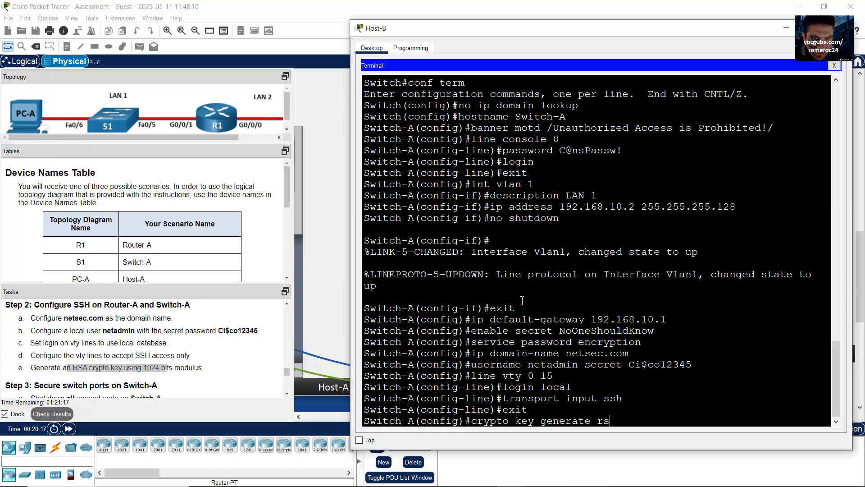
{"action": "type", "text": "a general-keys modulu"}
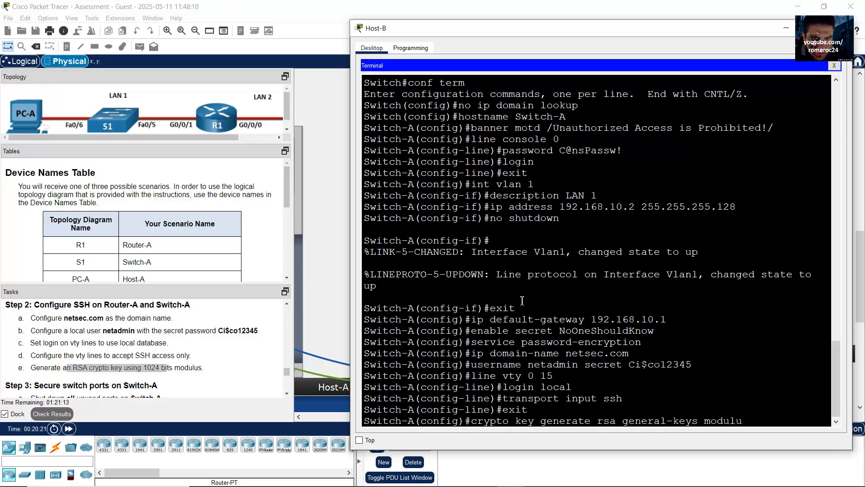
{"action": "type", "text": "s 1024"}
{"action": "key", "text": "Return"}
{"action": "key", "text": "Return"}
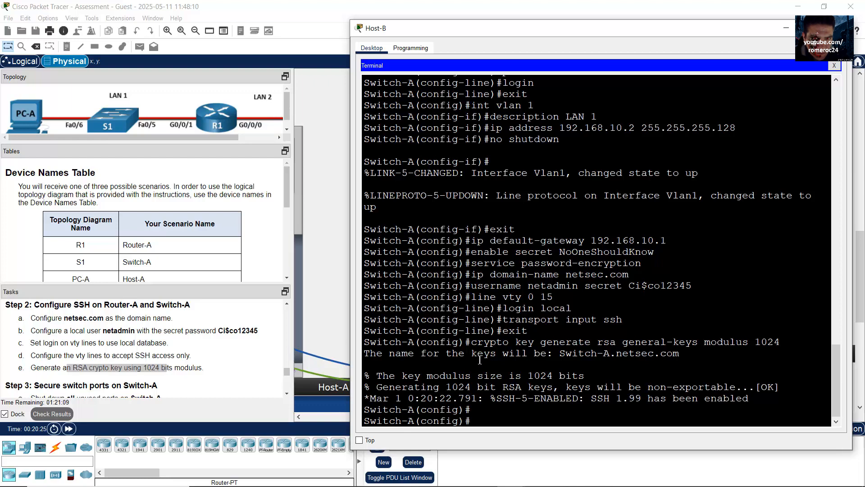
{"action": "left_click_drag", "start_coordinate": [472, 355], "coordinate": [510, 387]}
{"action": "left_click", "coordinate": [456, 369]}
{"action": "left_click_drag", "start_coordinate": [456, 369], "coordinate": [579, 398]}
Select Switch-A's unused interface range f0/1-4, f0/7-24, g0/1-2
{"action": "scroll", "coordinate": [221, 374], "scroll_direction": "down", "scroll_amount": 1}
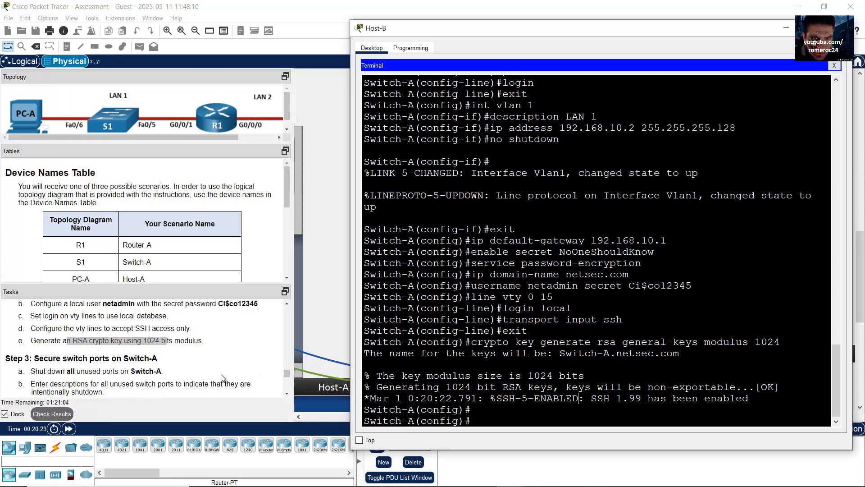
{"action": "scroll", "coordinate": [220, 374], "scroll_direction": "up", "scroll_amount": 1}
{"action": "scroll", "coordinate": [220, 378], "scroll_direction": "down", "scroll_amount": 2}
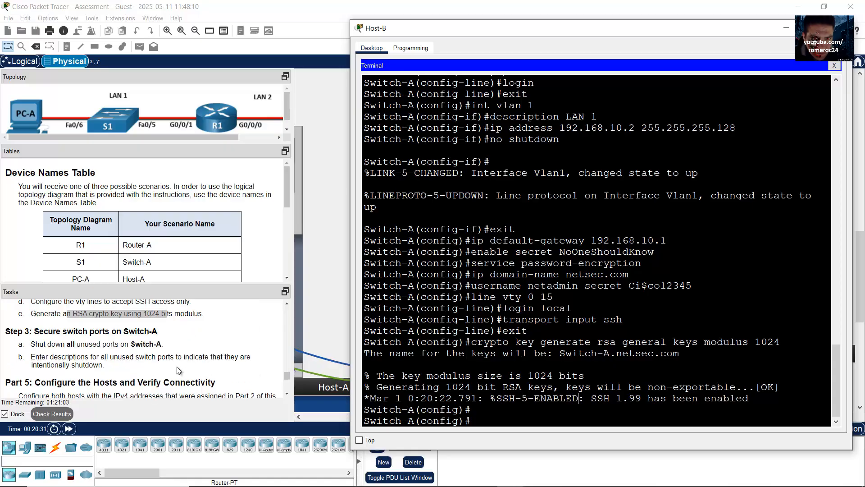
{"action": "left_click_drag", "start_coordinate": [56, 332], "coordinate": [123, 330]}
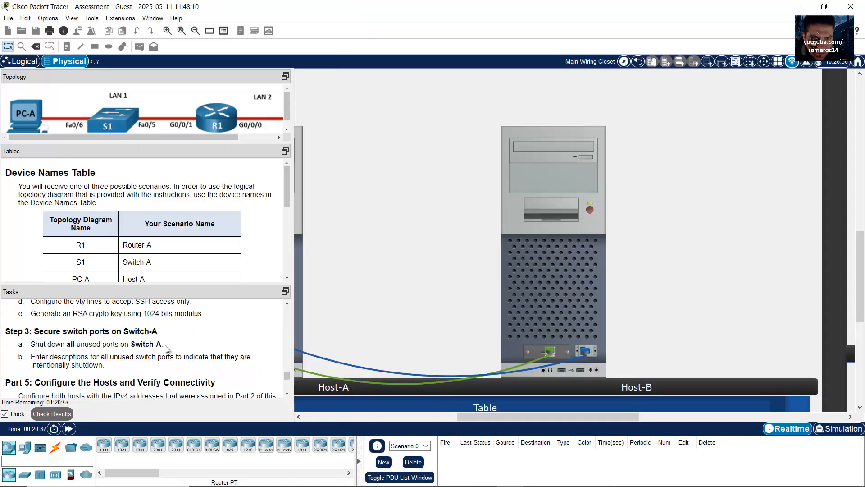
{"action": "left_click_drag", "start_coordinate": [45, 344], "coordinate": [176, 348]}
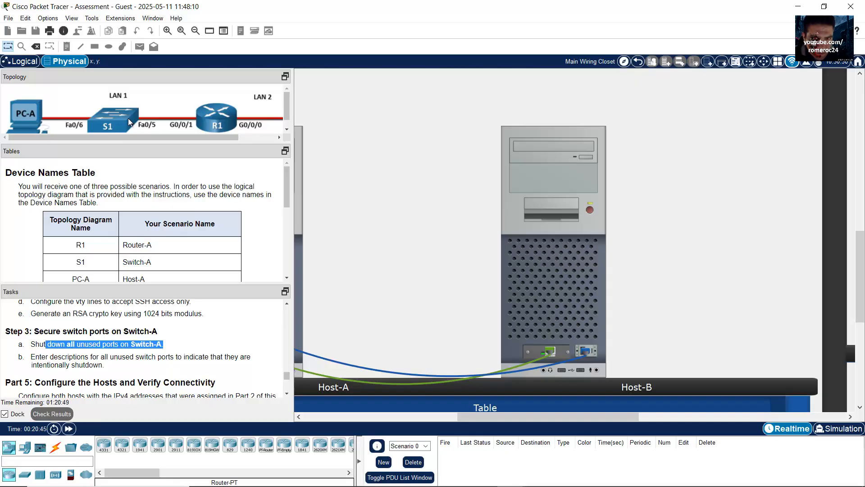
{"action": "left_click", "coordinate": [537, 245]}
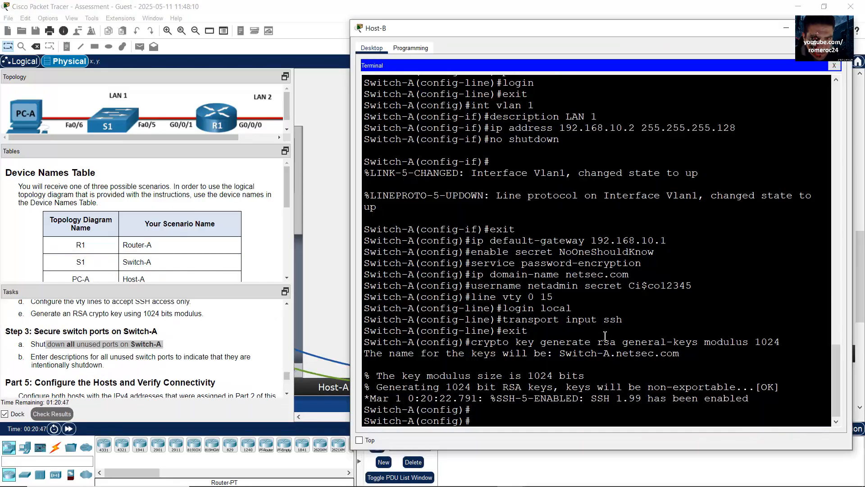
{"action": "type", "text": "int range f0/1-4,f0/"}
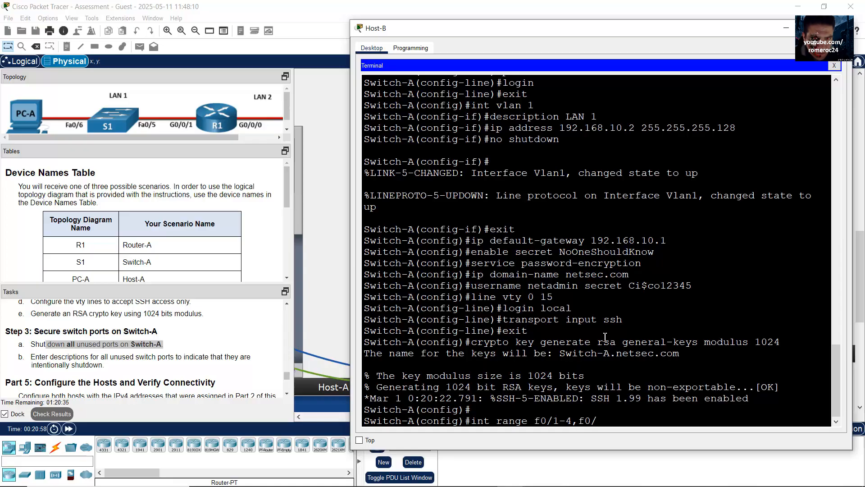
{"action": "type", "text": "7-24,g0/1-2"}
{"action": "left_click_drag", "start_coordinate": [527, 421], "coordinate": [627, 419]}
{"action": "key", "text": "Return"}
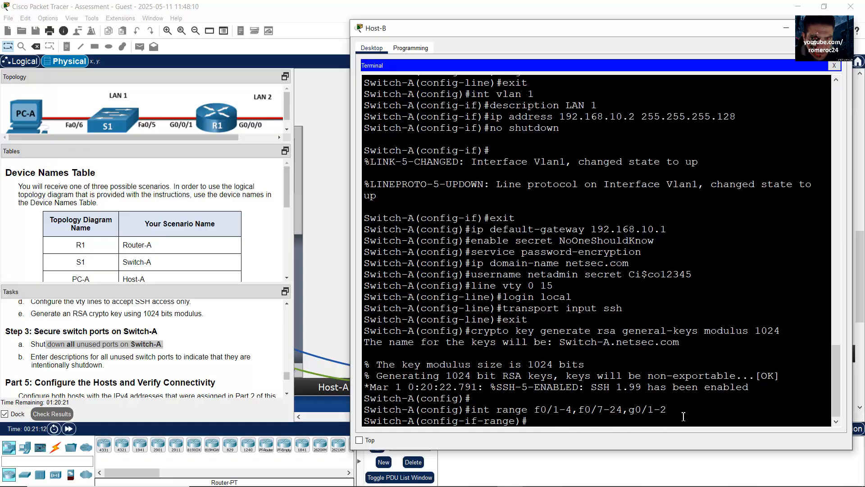
Shut down every port in the selected range
{"action": "left_click_drag", "start_coordinate": [56, 344], "coordinate": [278, 343]}
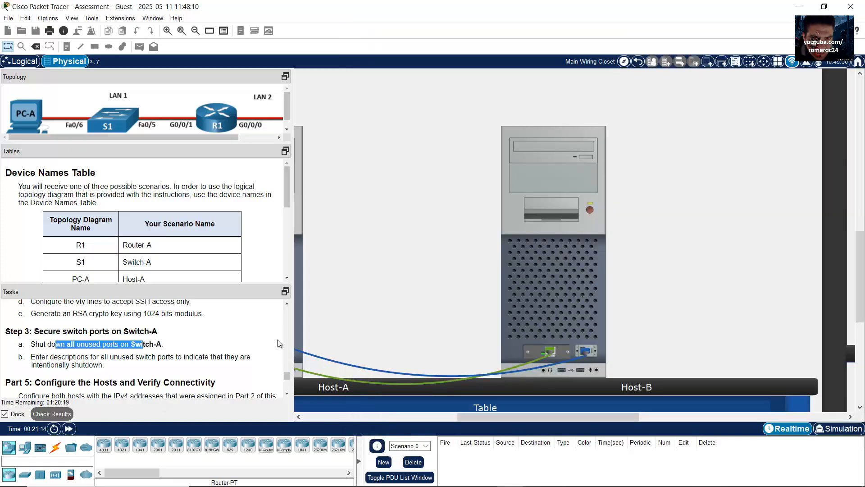
{"action": "left_click", "coordinate": [590, 307]}
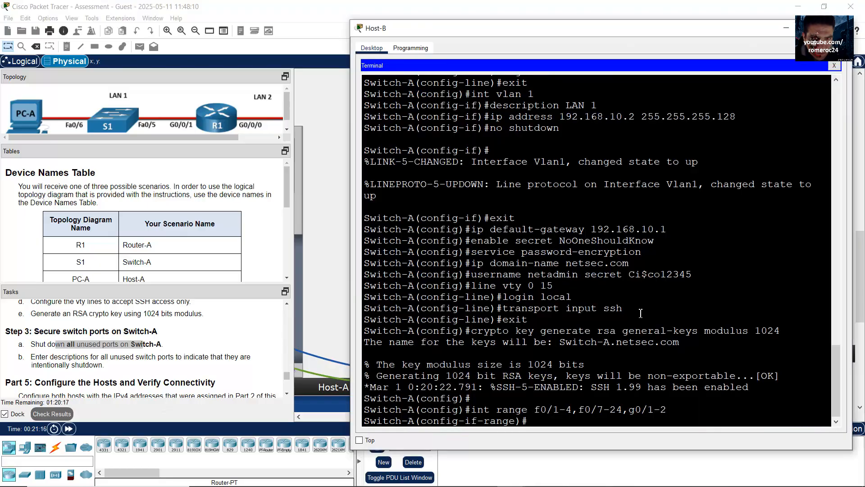
{"action": "type", "text": "shutdown"}
{"action": "key", "text": "Return"}
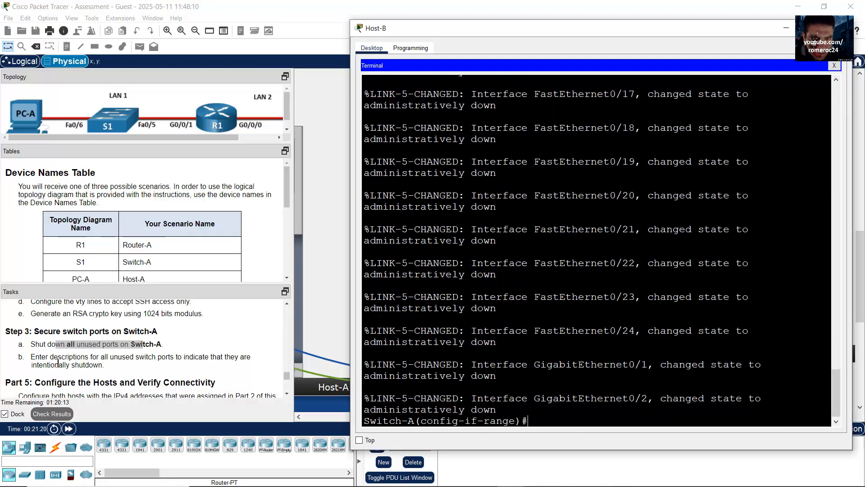
Label the unused ports 'Shutdown by the Admin' and exit to global config
{"action": "left_click_drag", "start_coordinate": [53, 358], "coordinate": [133, 362]}
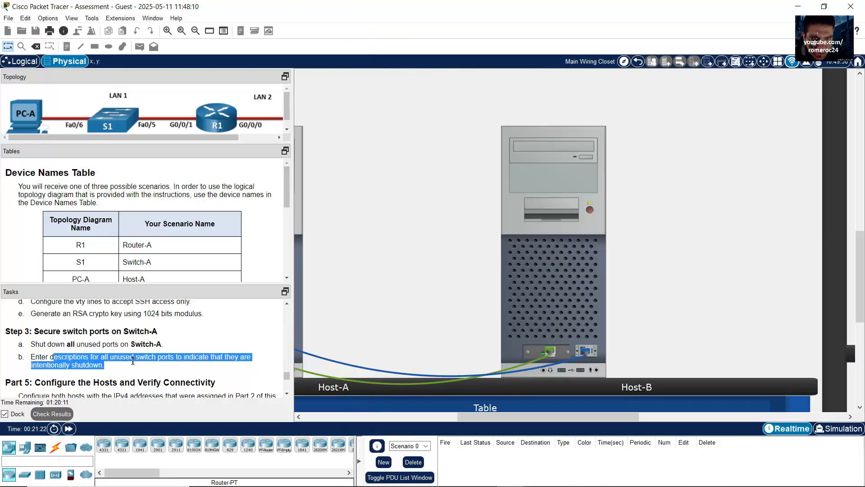
{"action": "left_click", "coordinate": [512, 316]}
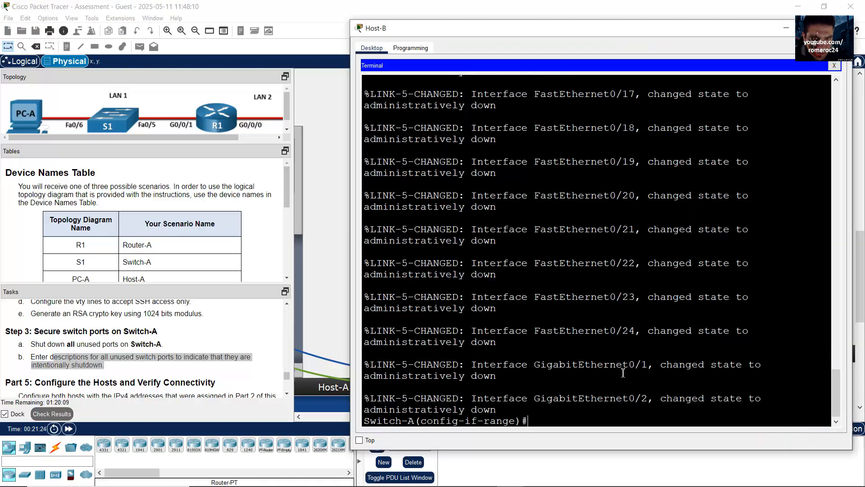
{"action": "type", "text": "Shutdown"}
{"action": "key", "text": "BackSpace"}
{"action": "key", "text": "BackSpace"}
{"action": "key", "text": "BackSpace"}
{"action": "key", "text": "BackSpace"}
{"action": "key", "text": "BackSpace"}
{"action": "key", "text": "BackSpace"}
{"action": "key", "text": "BackSpace"}
{"action": "key", "text": "BackSpace"}
{"action": "type", "text": "description Shutdown"}
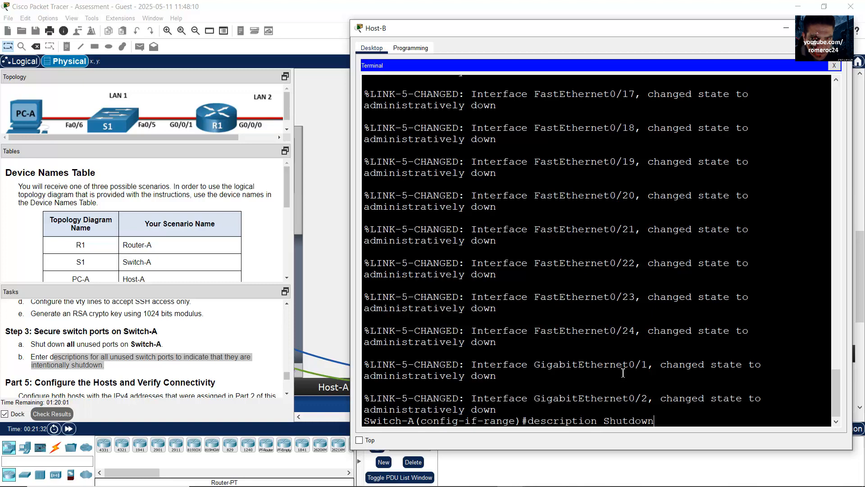
{"action": "type", "text": " by the Admin"}
{"action": "key", "text": "Return"}
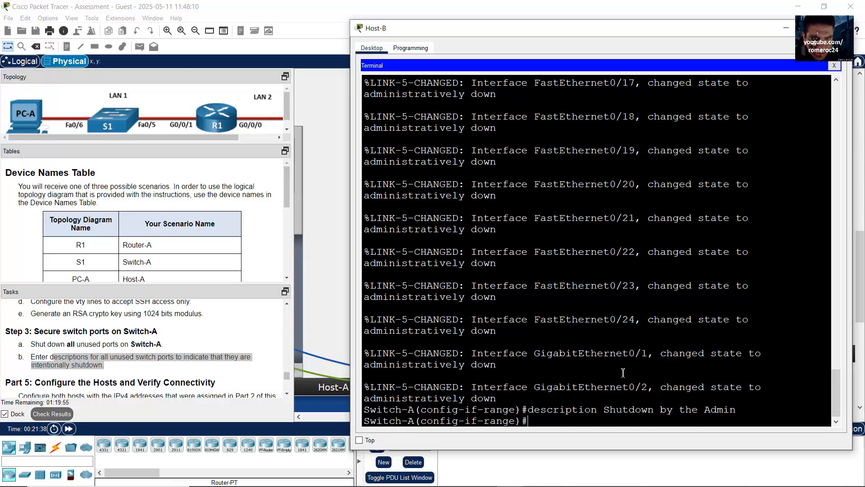
{"action": "type", "text": "exit"}
{"action": "key", "text": "Return"}
{"action": "scroll", "coordinate": [164, 381], "scroll_direction": "down", "scroll_amount": 1}
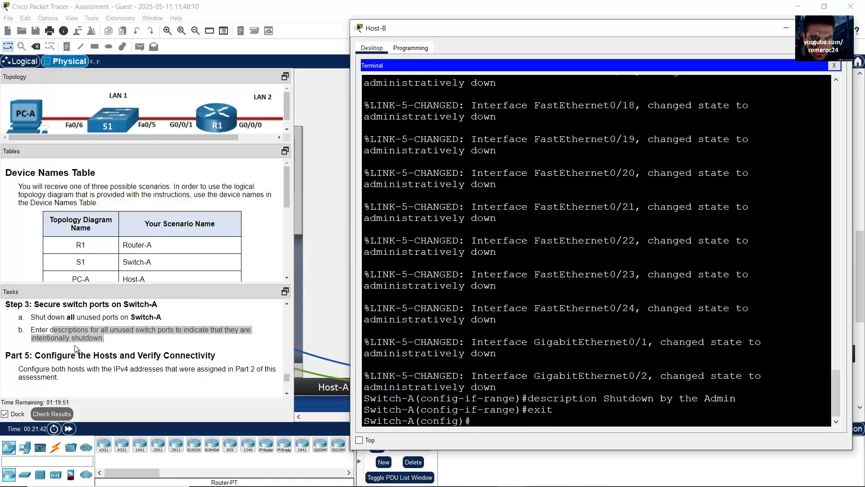
Scroll the instructions to the task assigning each PC its subnet's last IPv4 address
{"action": "left_click_drag", "start_coordinate": [55, 356], "coordinate": [188, 364]}
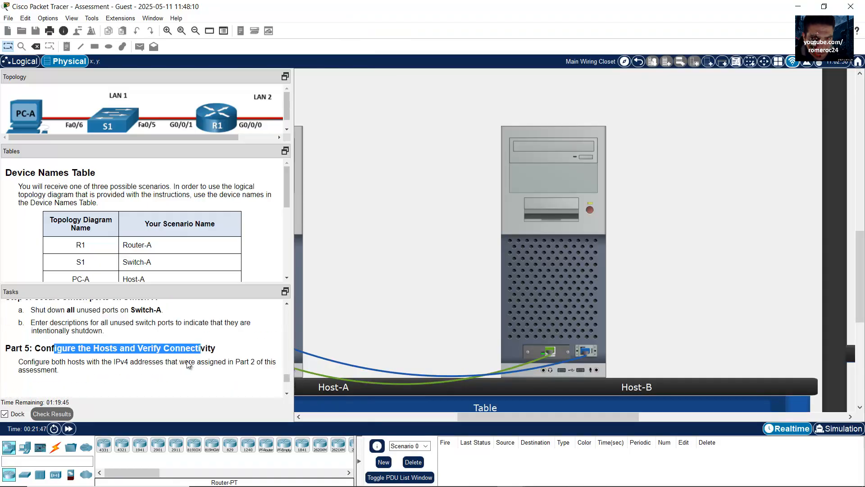
{"action": "scroll", "coordinate": [193, 360], "scroll_direction": "up", "scroll_amount": 3}
{"action": "scroll", "coordinate": [283, 191], "scroll_direction": "down", "scroll_amount": 5}
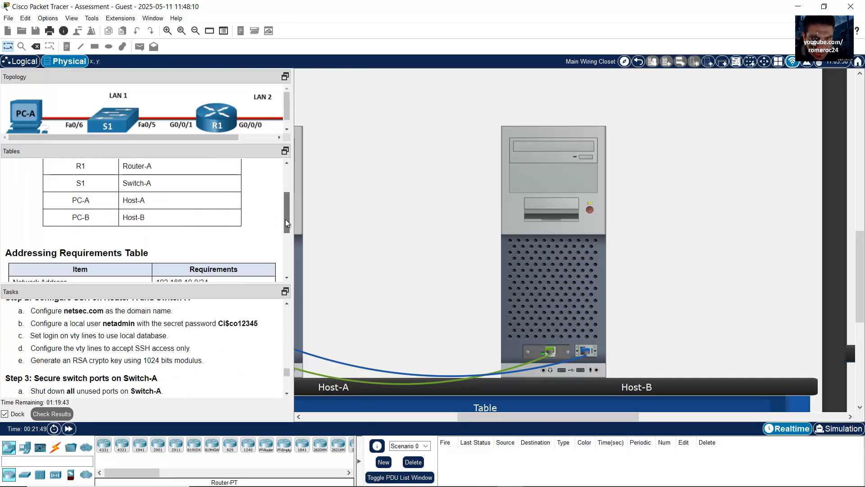
{"action": "scroll", "coordinate": [283, 231], "scroll_direction": "up", "scroll_amount": 5}
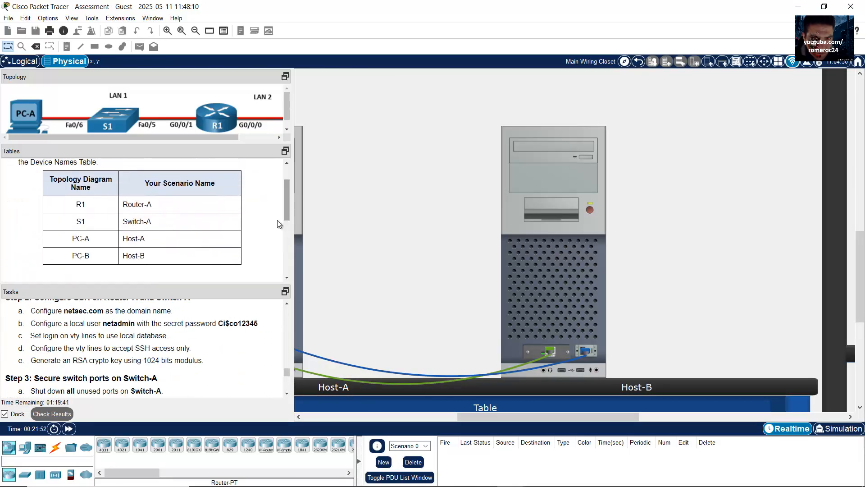
{"action": "scroll", "coordinate": [233, 368], "scroll_direction": "up", "scroll_amount": 6}
{"action": "scroll", "coordinate": [234, 368], "scroll_direction": "up", "scroll_amount": 8}
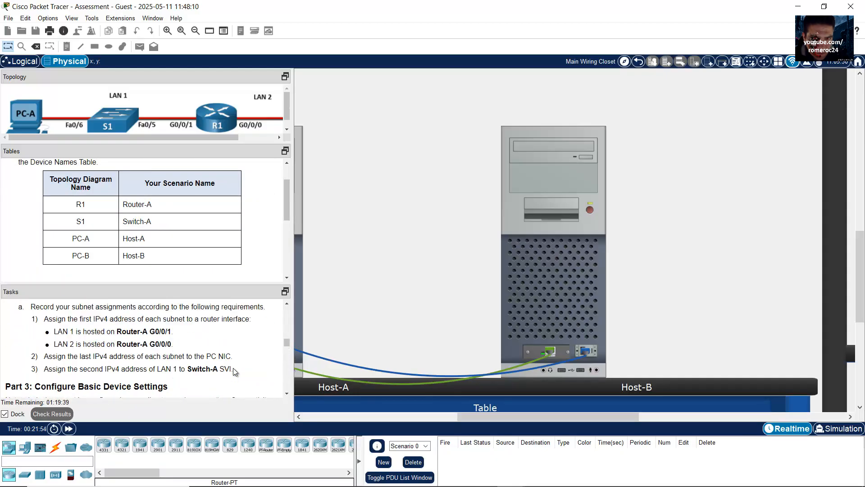
{"action": "scroll", "coordinate": [215, 371], "scroll_direction": "down", "scroll_amount": 4}
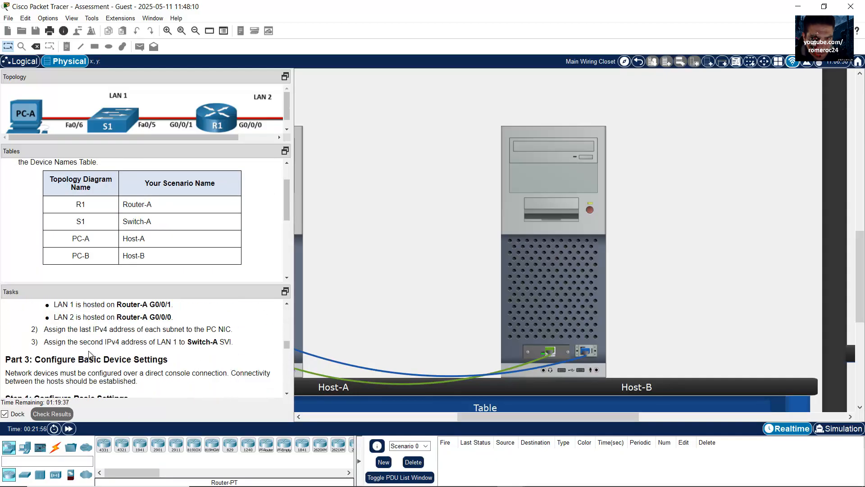
{"action": "left_click_drag", "start_coordinate": [67, 329], "coordinate": [146, 327]}
{"action": "left_click", "coordinate": [118, 330]}
{"action": "left_click_drag", "start_coordinate": [60, 335], "coordinate": [232, 328]}
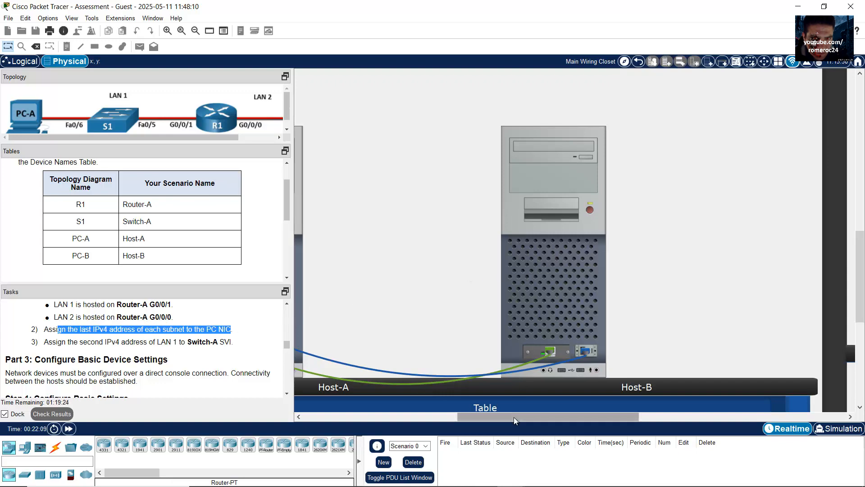
Bring up Host-A and close its terminal to show the desktop applications
{"action": "left_click_drag", "start_coordinate": [514, 417], "coordinate": [424, 417]}
{"action": "left_click", "coordinate": [563, 242]}
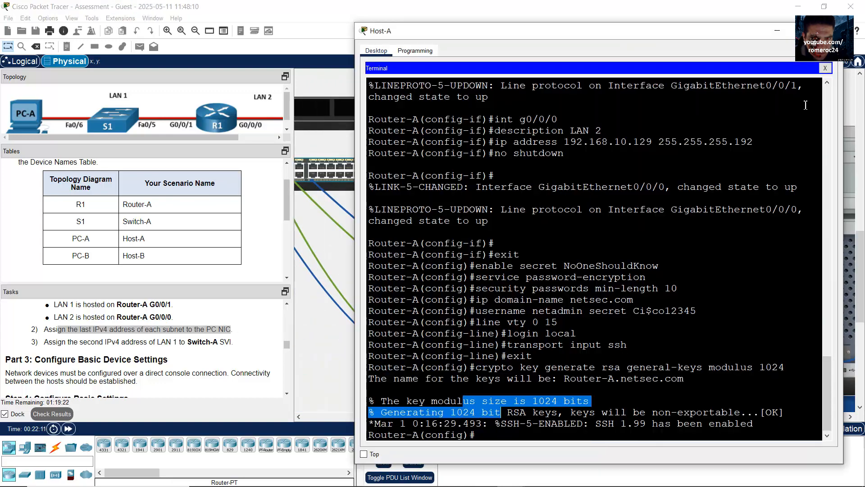
{"action": "left_click", "coordinate": [825, 68]}
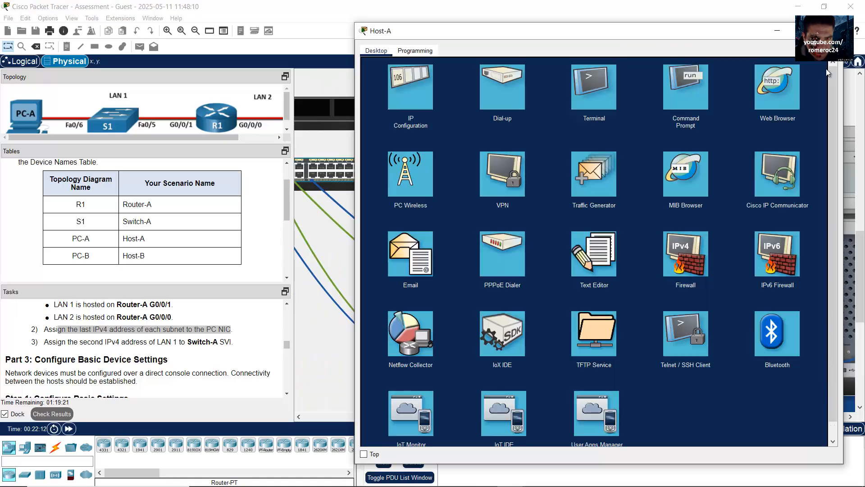
Open Host-A's IP Configuration and look up LAN 1's last host address in the workbook
{"action": "left_click", "coordinate": [419, 102]}
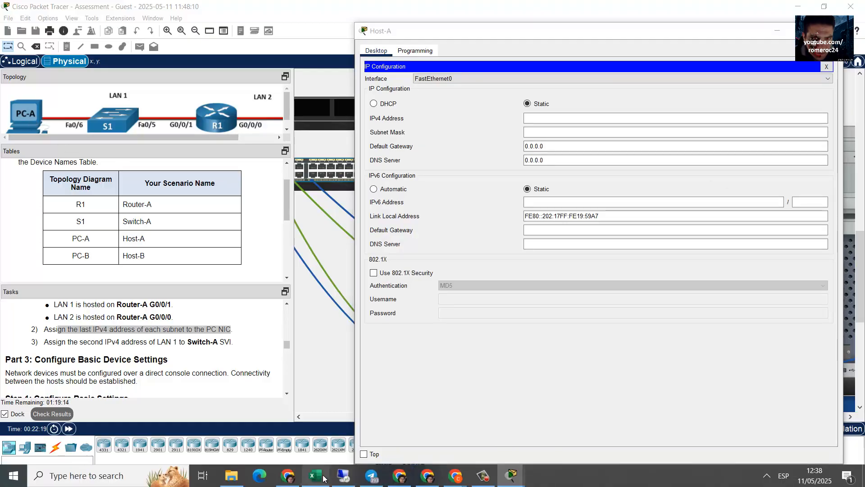
{"action": "left_click", "coordinate": [344, 476]}
{"action": "key", "text": "Right"}
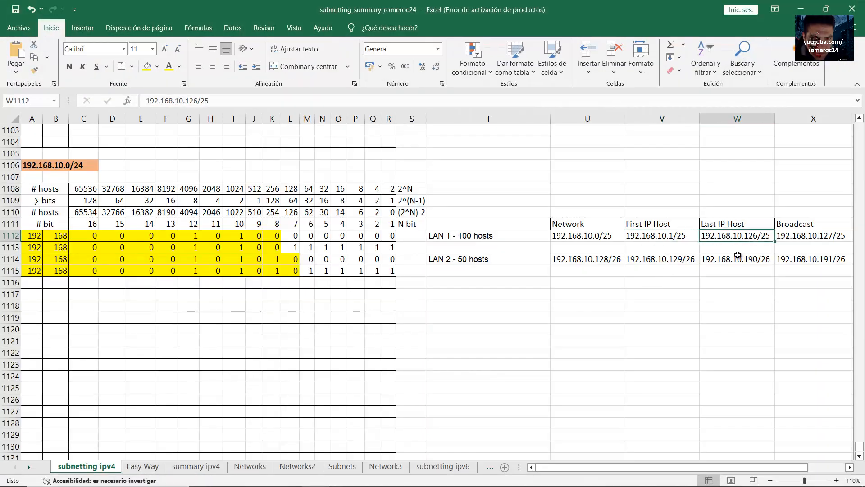
{"action": "left_click", "coordinate": [527, 246]}
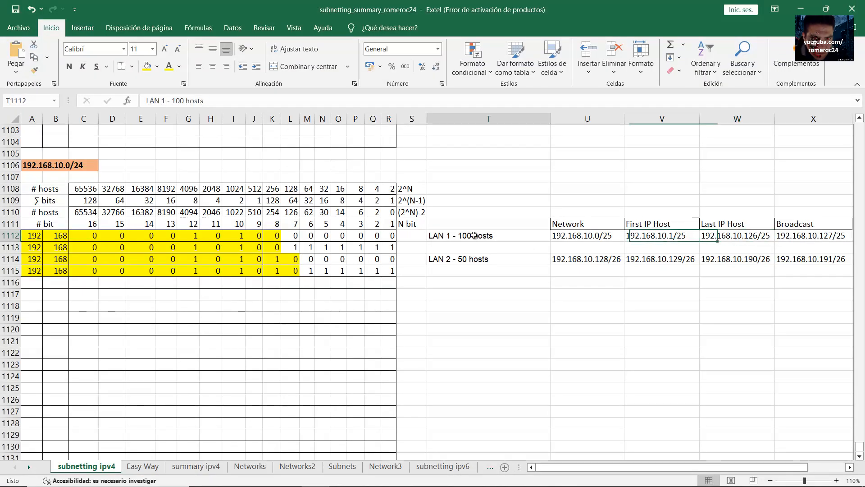
{"action": "left_click", "coordinate": [749, 242]}
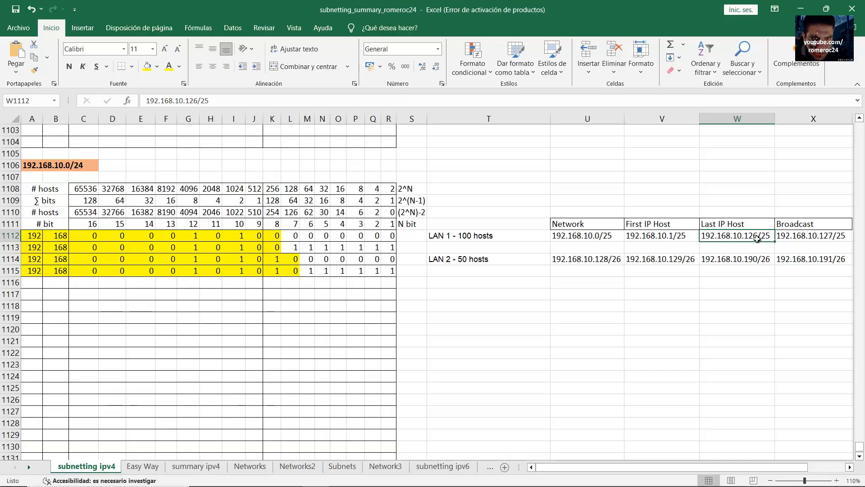
{"action": "left_click", "coordinate": [801, 9]}
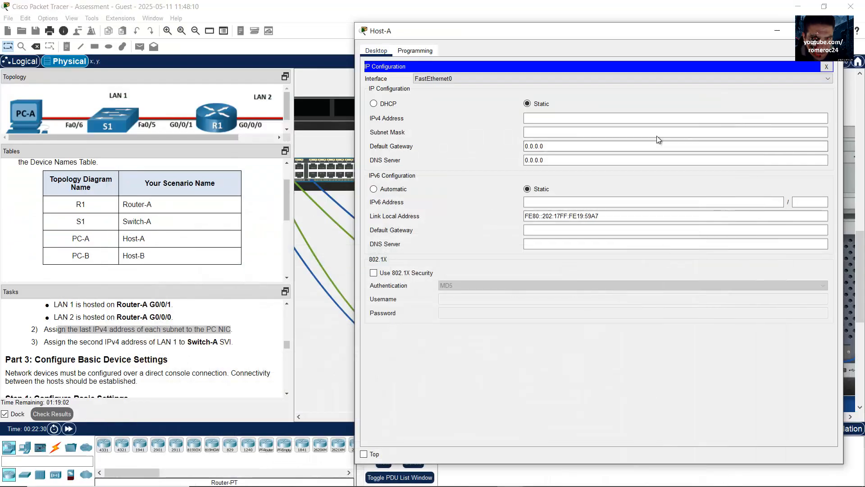
Give Host-A address 192.168.10.126, mask 255.255.255.128 and gateway 192.168.10.1
{"action": "left_click", "coordinate": [631, 117]}
{"action": "type", "text": "192.168.10."}
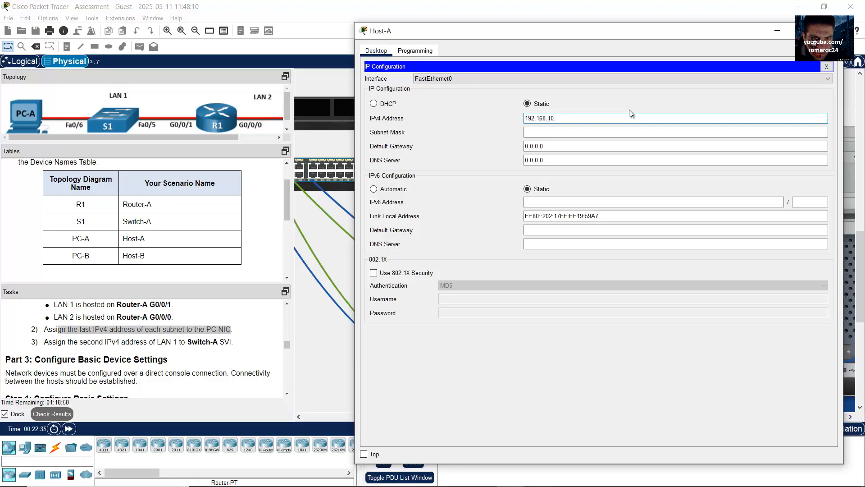
{"action": "key", "text": "ctrl+a"}
{"action": "key", "text": "Return"}
{"action": "left_click", "coordinate": [463, 256]}
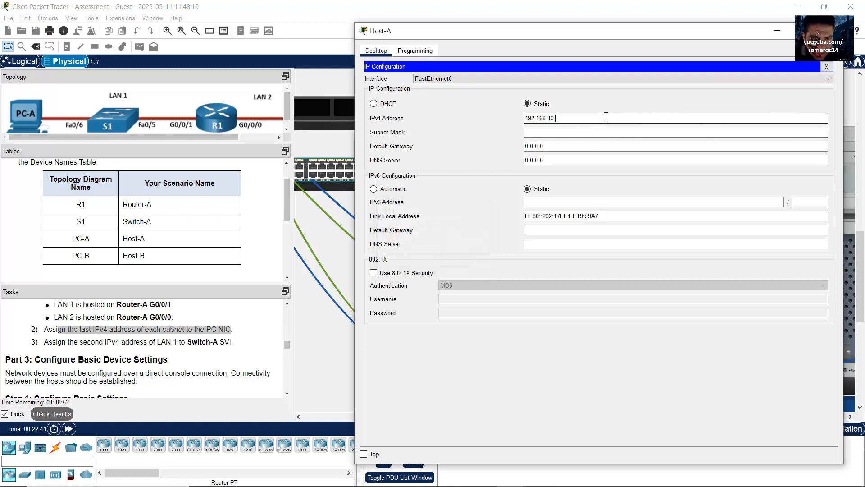
{"action": "left_click", "coordinate": [606, 133]}
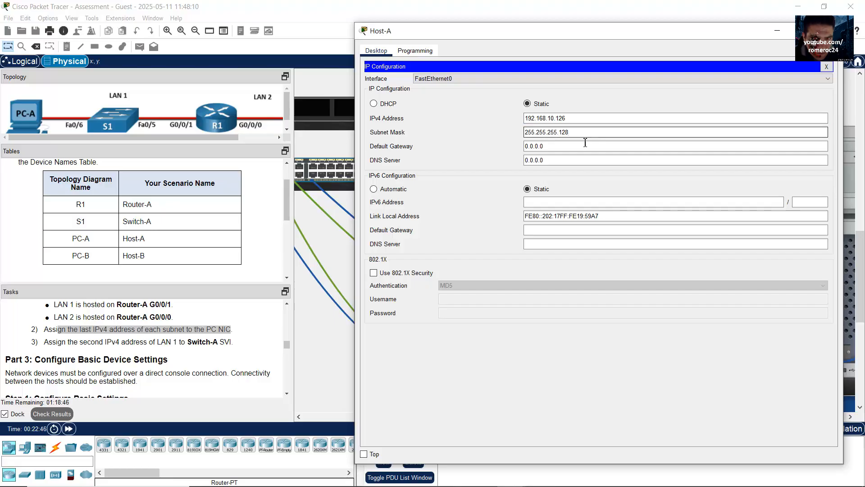
{"action": "key", "text": "Tab"}
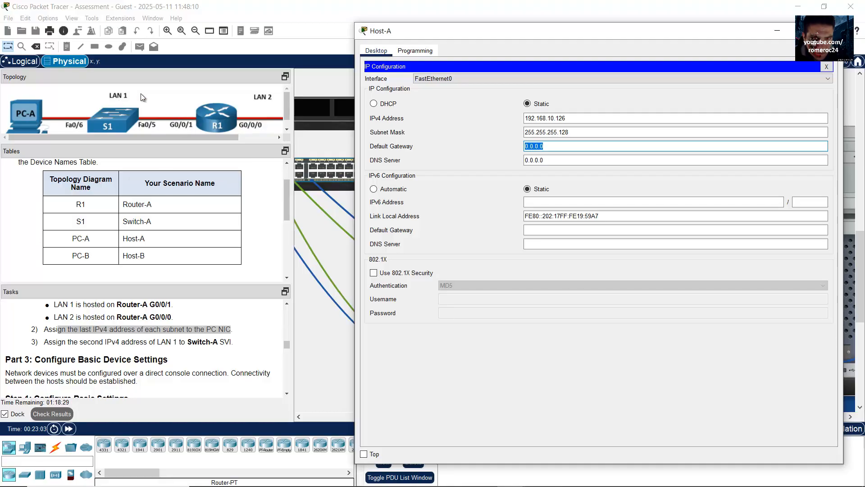
{"action": "left_click_drag", "start_coordinate": [559, 148], "coordinate": [478, 149]}
{"action": "type", "text": "192.168.10.1"}
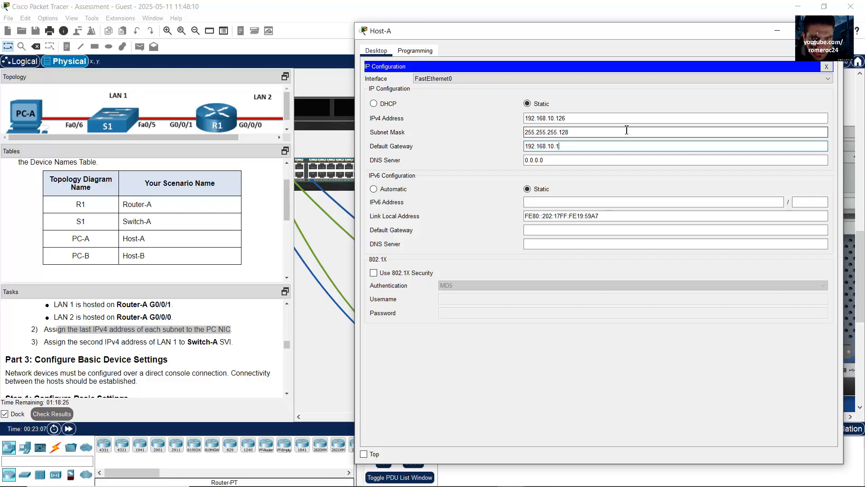
{"action": "left_click_drag", "start_coordinate": [564, 147], "coordinate": [487, 148]}
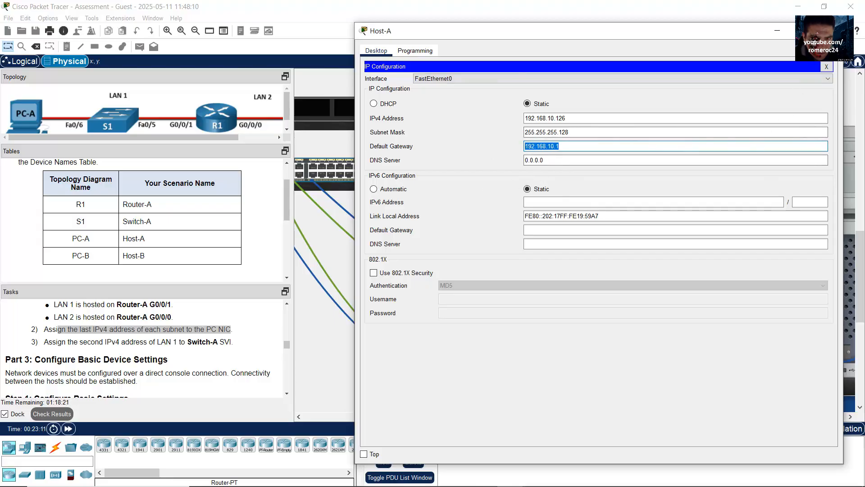
{"action": "left_click", "coordinate": [777, 31]}
{"action": "left_click_drag", "start_coordinate": [501, 420], "coordinate": [545, 417]}
Open Host-B's IP Configuration and look up LAN 2's last host address in the subnetting spreadsheet
{"action": "left_click", "coordinate": [717, 274]}
{"action": "left_click", "coordinate": [833, 67]}
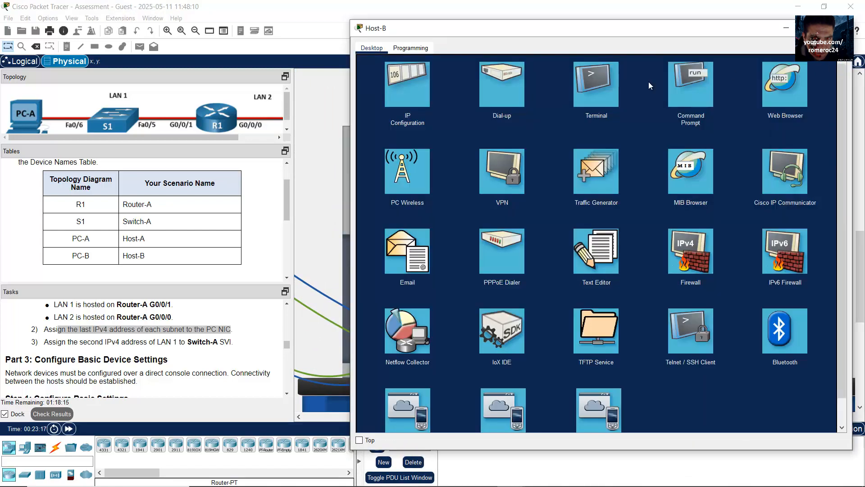
{"action": "left_click", "coordinate": [411, 93]}
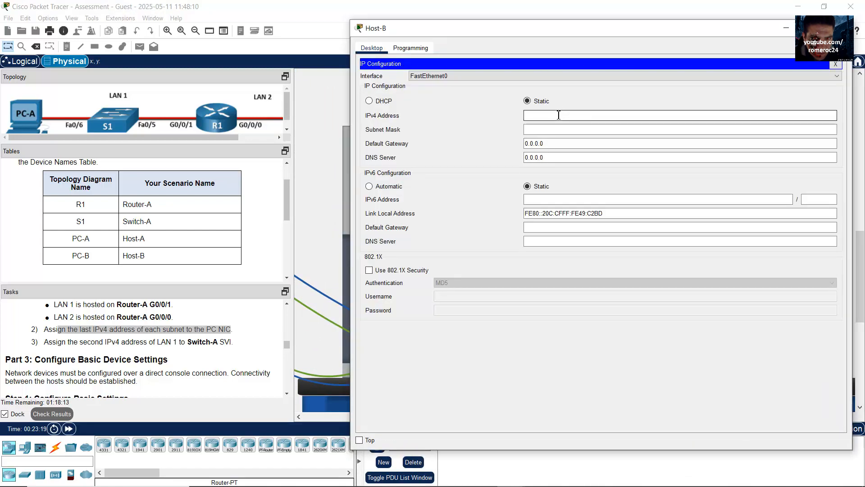
{"action": "left_click_drag", "start_coordinate": [187, 137], "coordinate": [266, 135]}
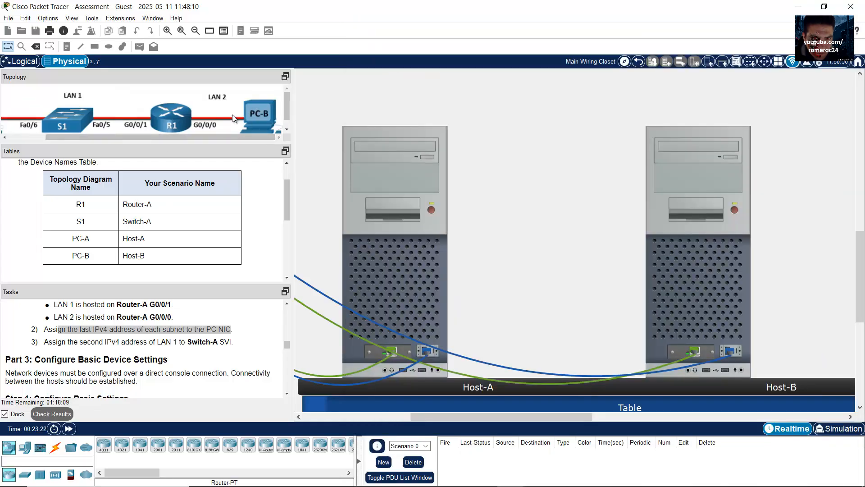
{"action": "left_click", "coordinate": [316, 475]}
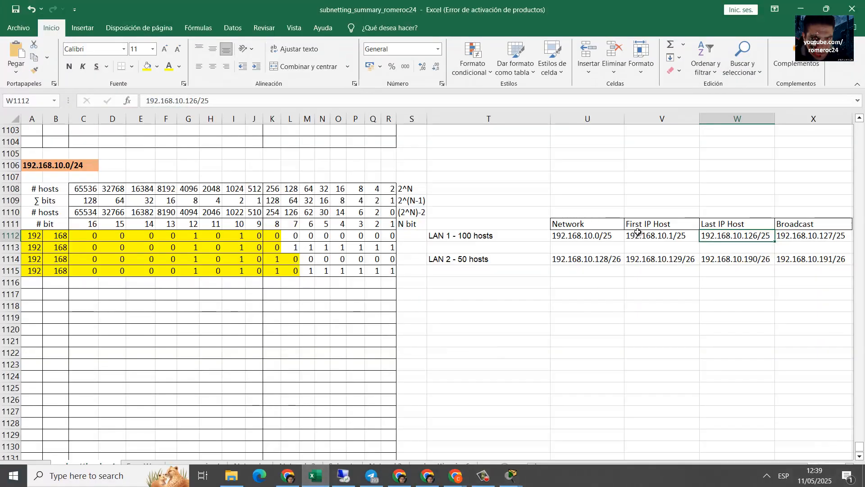
{"action": "left_click", "coordinate": [498, 258]}
{"action": "left_click", "coordinate": [733, 257]}
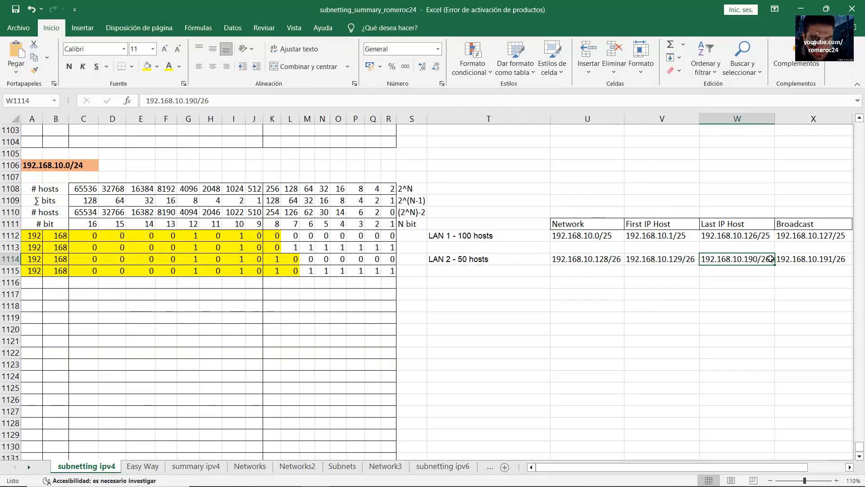
{"action": "left_click", "coordinate": [800, 8]}
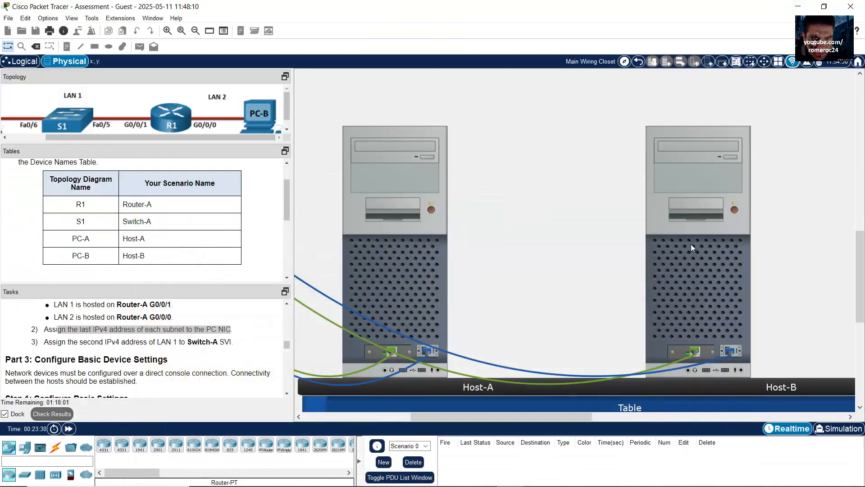
Give Host-B IPv4 address 192.168.10.190 with subnet mask 255.255.255.192
{"action": "left_click", "coordinate": [691, 245]}
{"action": "left_click", "coordinate": [589, 116]}
{"action": "type", "text": "192.168.10."}
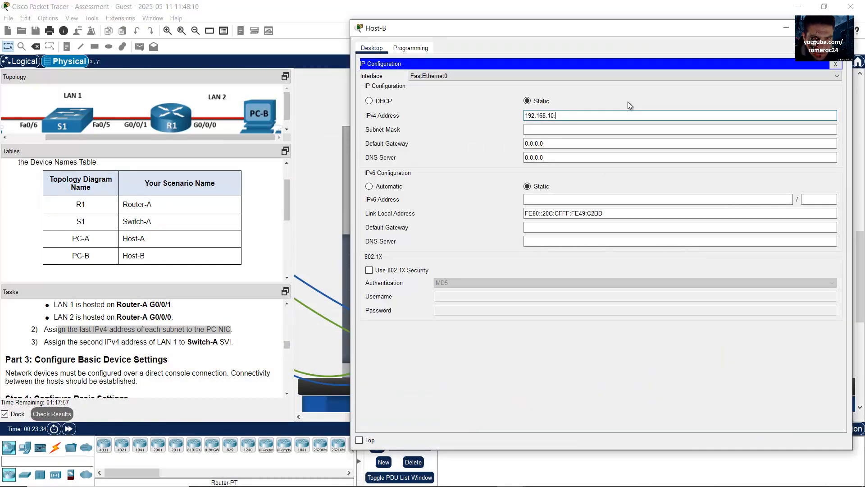
{"action": "type", "text": "190"}
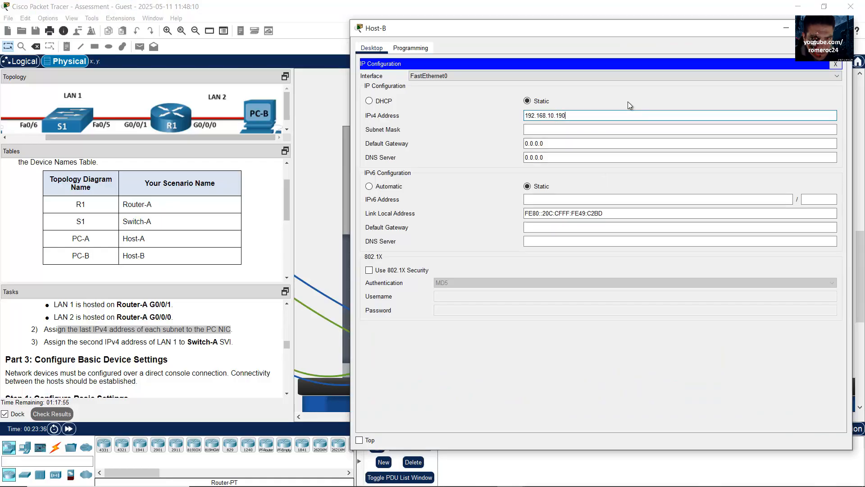
{"action": "left_click", "coordinate": [596, 131]}
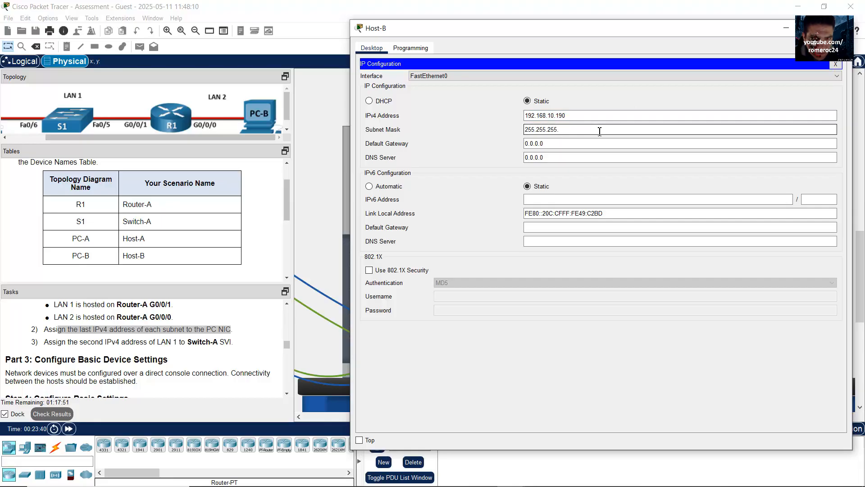
{"action": "type", "text": "192"}
{"action": "key", "text": "Tab"}
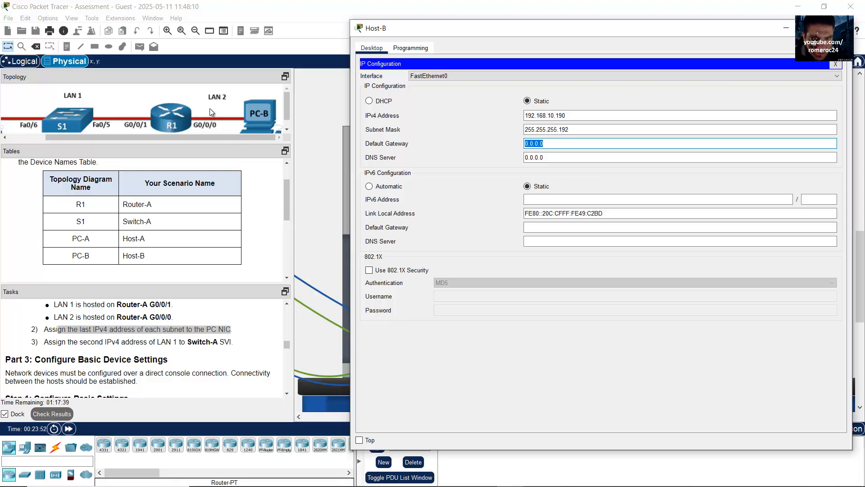
Set Host-B's default gateway to 192.168.10.129 (LAN 2's first host) and verify all three values
{"action": "left_click", "coordinate": [316, 476]}
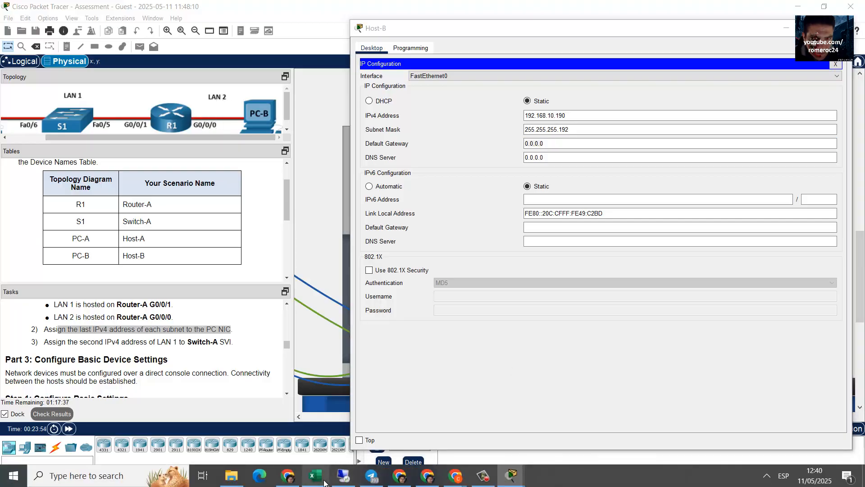
{"action": "left_click", "coordinate": [656, 255]}
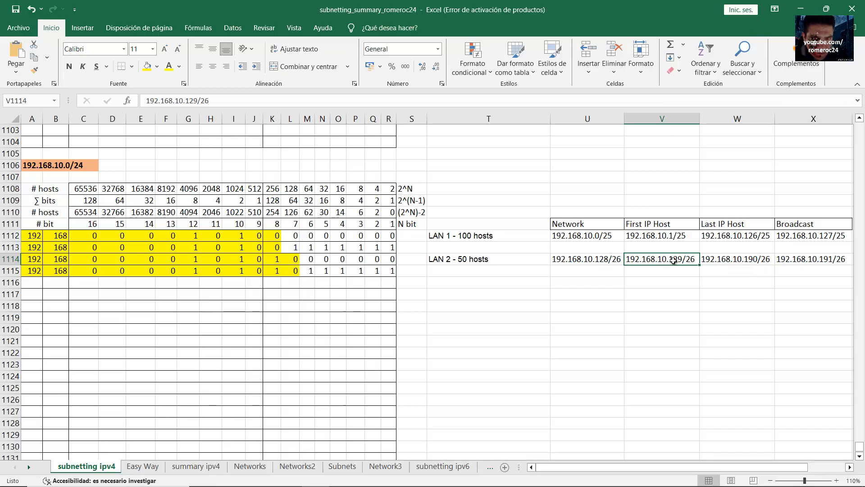
{"action": "left_click", "coordinate": [801, 10]}
{"action": "double_click", "coordinate": [574, 142]}
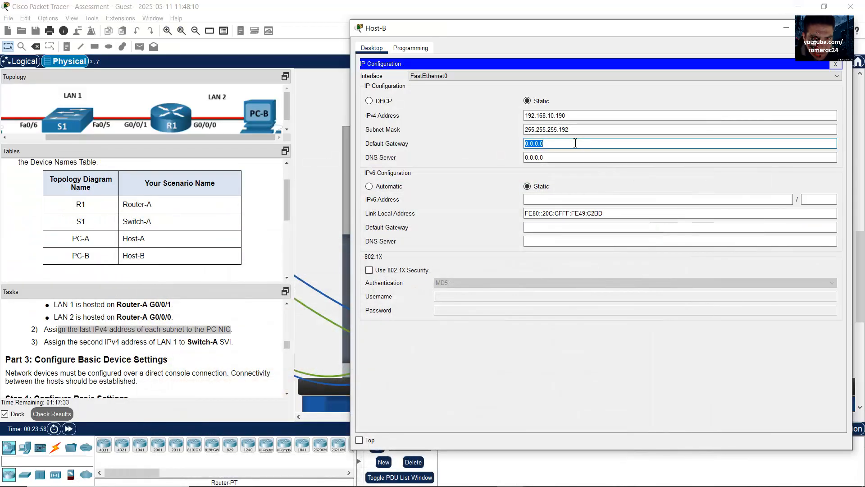
{"action": "type", "text": "192.168.10."}
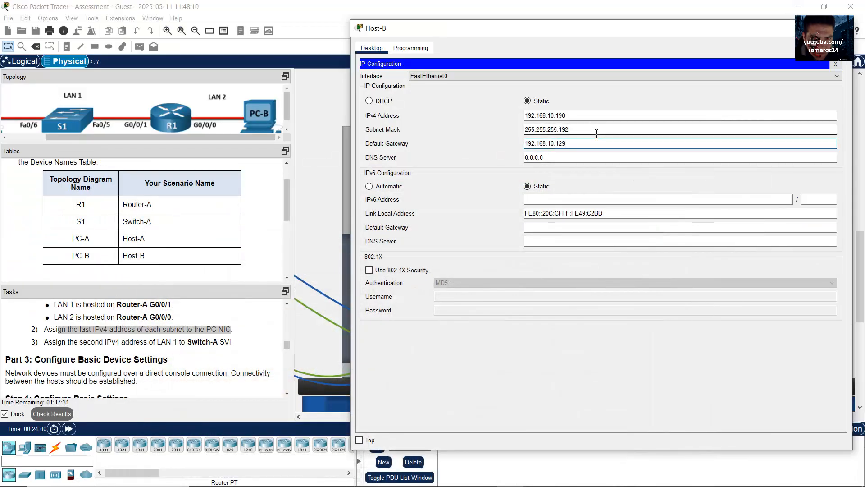
{"action": "left_click_drag", "start_coordinate": [574, 143], "coordinate": [463, 142]}
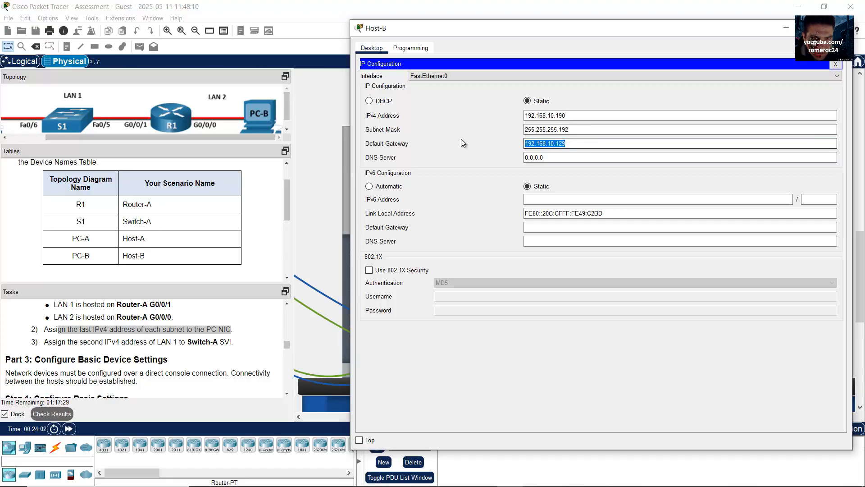
{"action": "left_click_drag", "start_coordinate": [593, 129], "coordinate": [513, 129]}
{"action": "left_click_drag", "start_coordinate": [572, 116], "coordinate": [505, 114]}
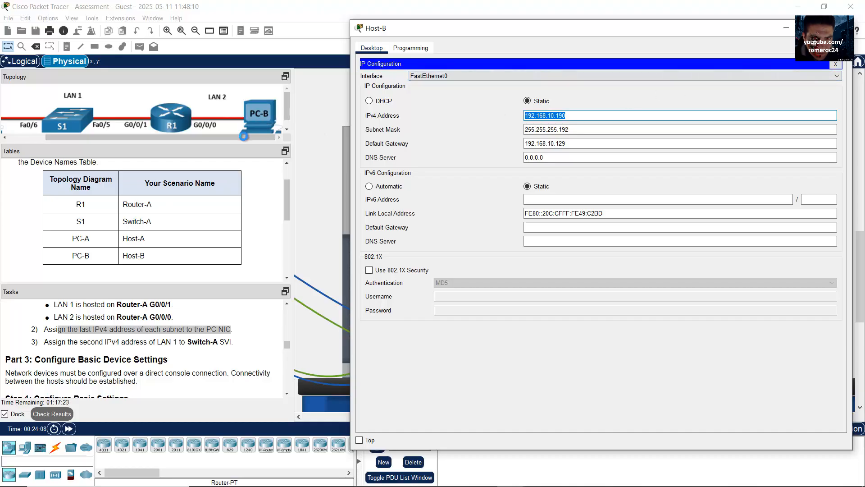
{"action": "left_click_drag", "start_coordinate": [246, 140], "coordinate": [209, 139]}
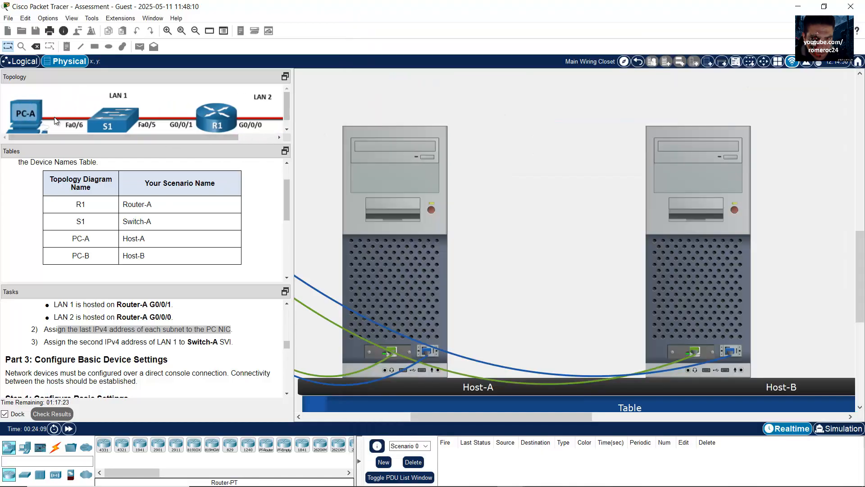
Open Host-B's Command Prompt and begin a ping command
{"action": "left_click_drag", "start_coordinate": [139, 138], "coordinate": [218, 136]}
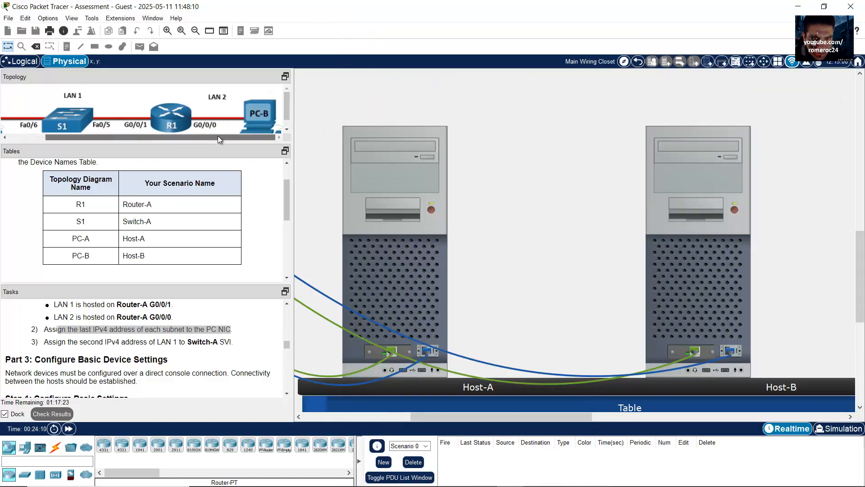
{"action": "left_click", "coordinate": [715, 315]}
{"action": "left_click", "coordinate": [835, 65]}
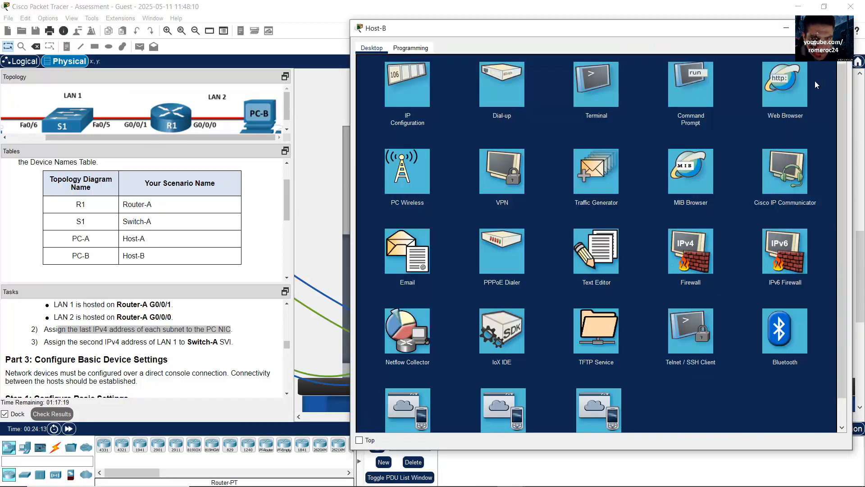
{"action": "left_click", "coordinate": [699, 98]}
{"action": "type", "text": "p"}
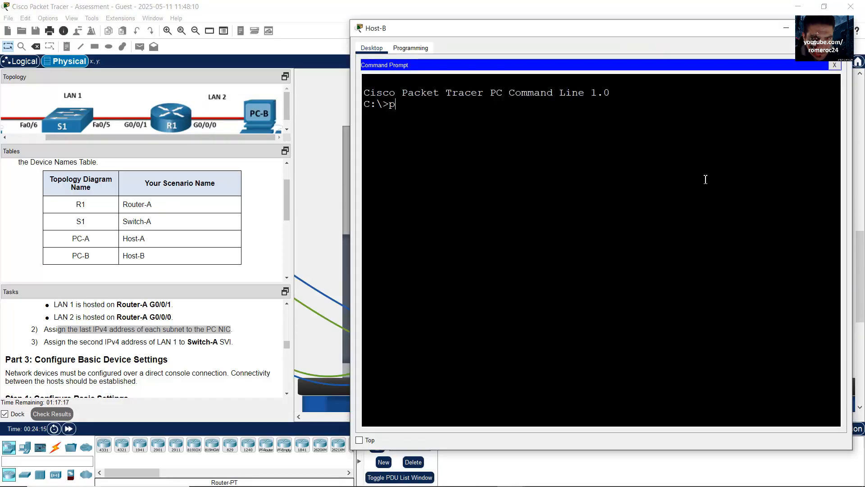
{"action": "type", "text": "ing"}
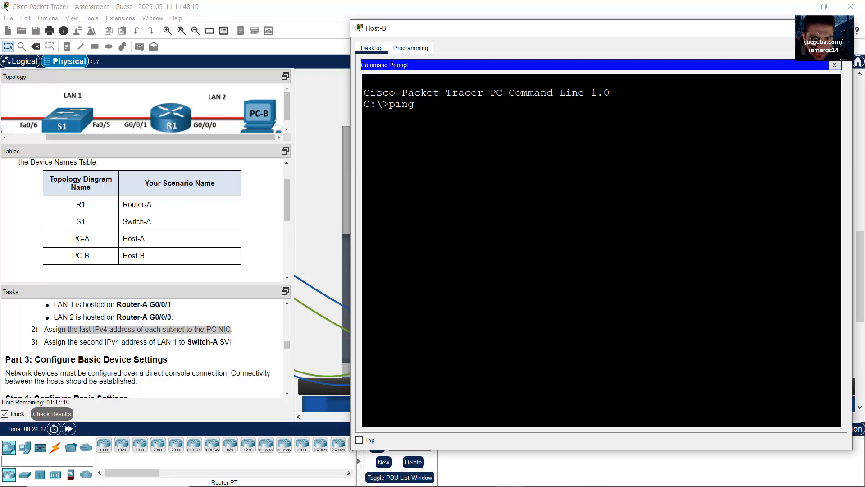
Ping Host-A at 192.168.10.126, LAN 1's last host address from the spreadsheet
{"action": "left_click", "coordinate": [314, 483]}
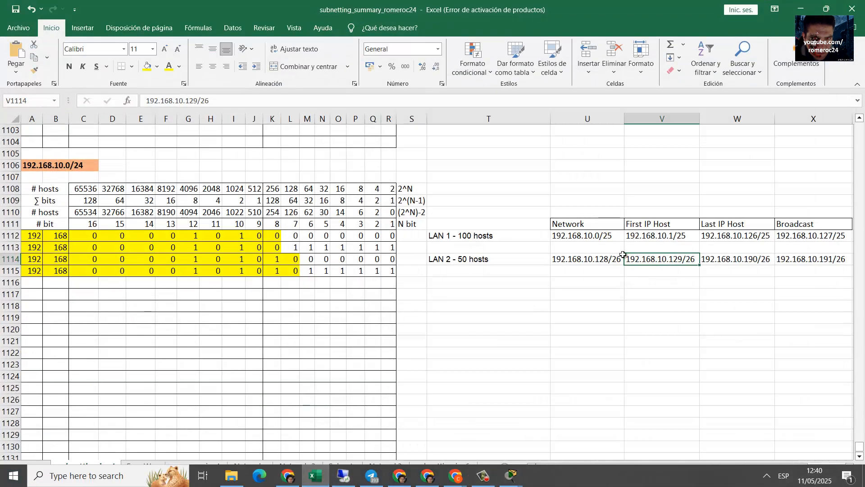
{"action": "left_click", "coordinate": [506, 235]}
{"action": "left_click", "coordinate": [730, 239]}
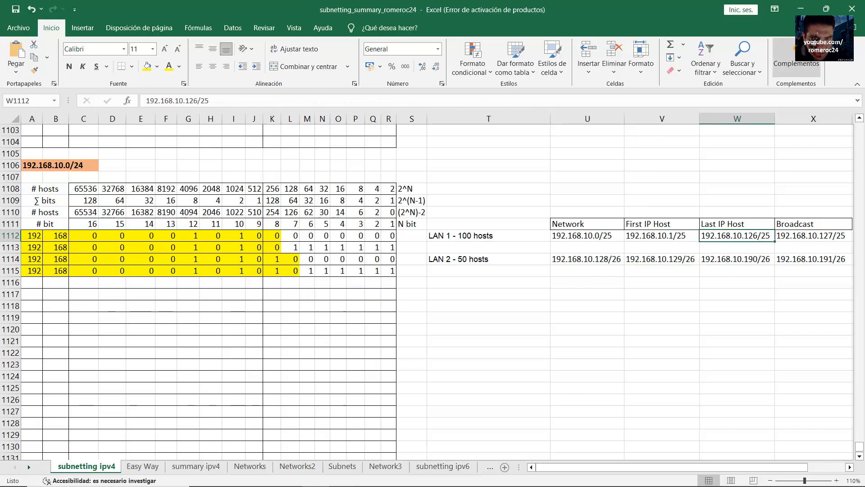
{"action": "key", "text": "alt+Tab"}
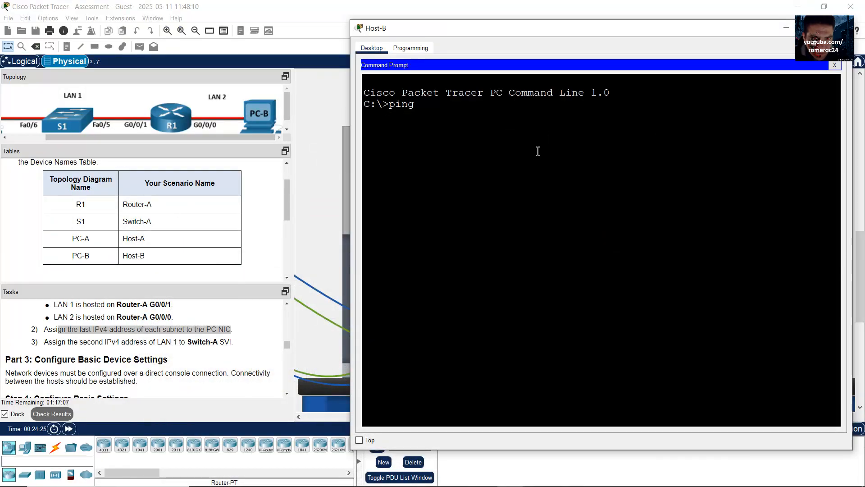
{"action": "type", "text": "192.168.10.126"}
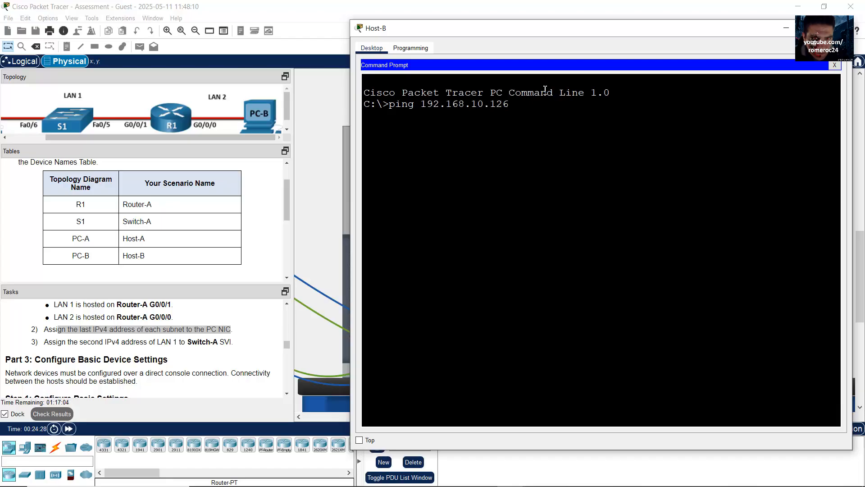
{"action": "key", "text": "Return"}
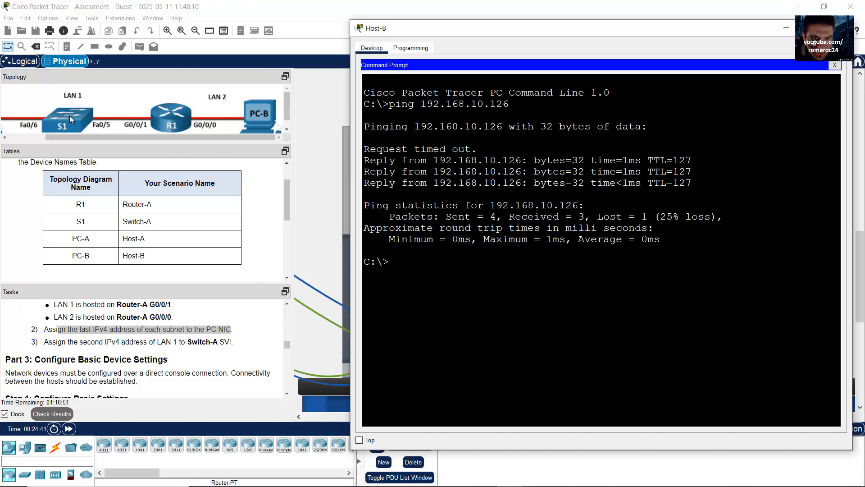
Check LAN 1's first host and network address in the subnetting spreadsheet
{"action": "mouse_move", "coordinate": [604, 486]}
{"action": "left_click", "coordinate": [322, 478]}
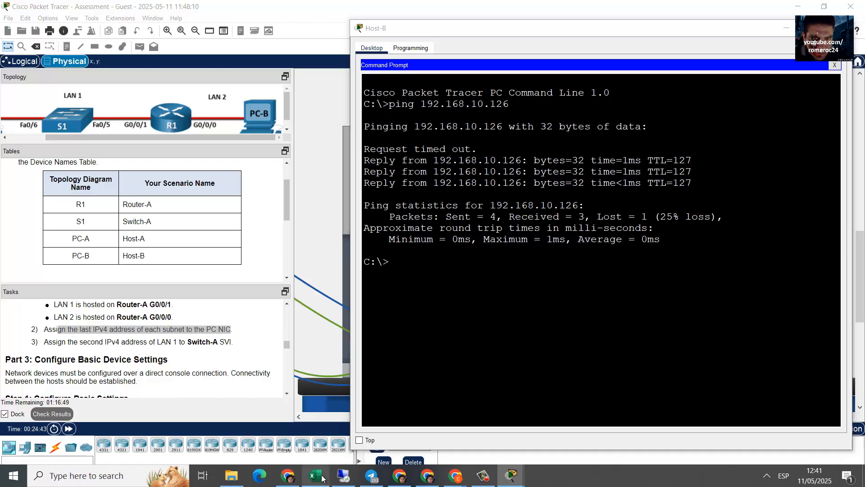
{"action": "left_click", "coordinate": [662, 237]}
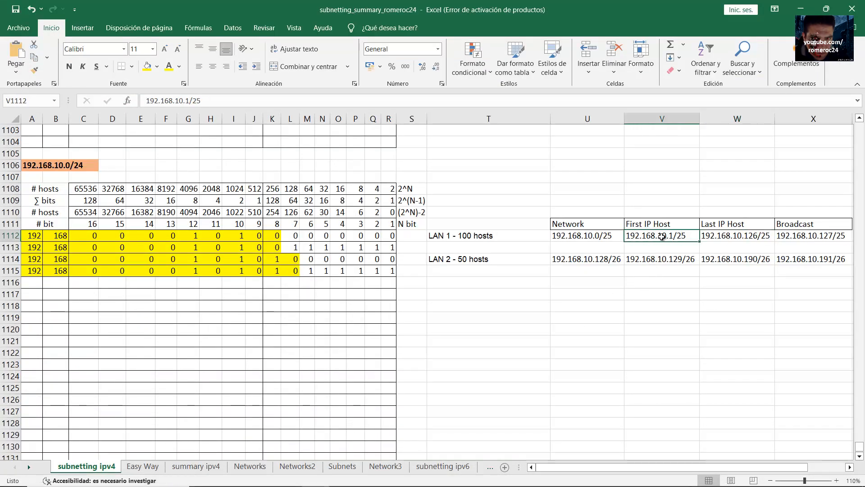
{"action": "left_click_drag", "start_coordinate": [439, 234], "coordinate": [666, 236]}
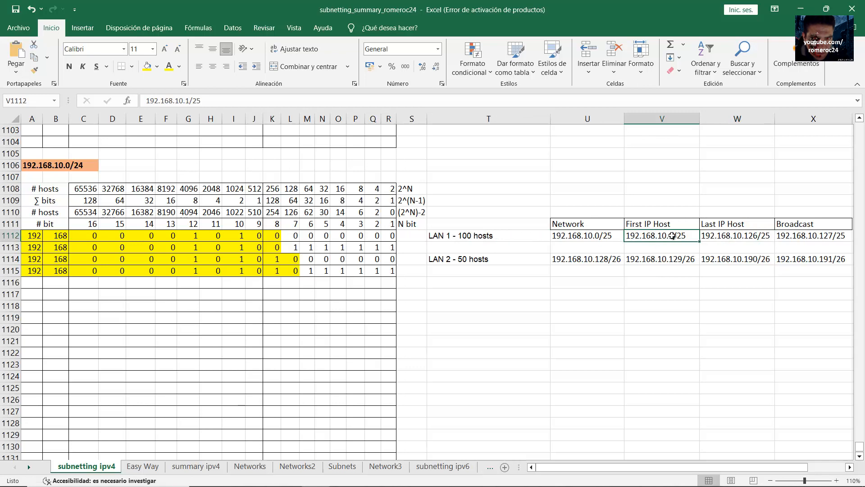
{"action": "left_click", "coordinate": [800, 9]}
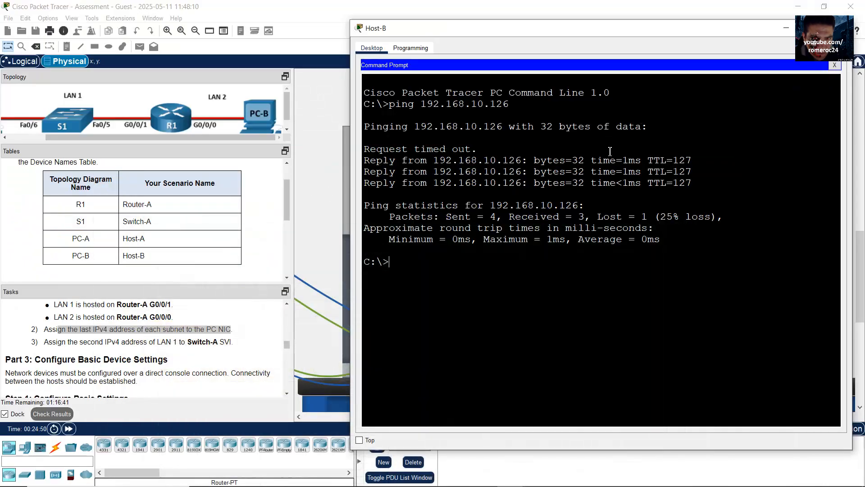
Ping Switch-A at 192.168.10.2 twice, then the LAN 1 gateway 192.168.10.1
{"action": "key", "text": "Up"}
{"action": "key", "text": "BackSpace"}
{"action": "key", "text": "BackSpace"}
{"action": "key", "text": "Return"}
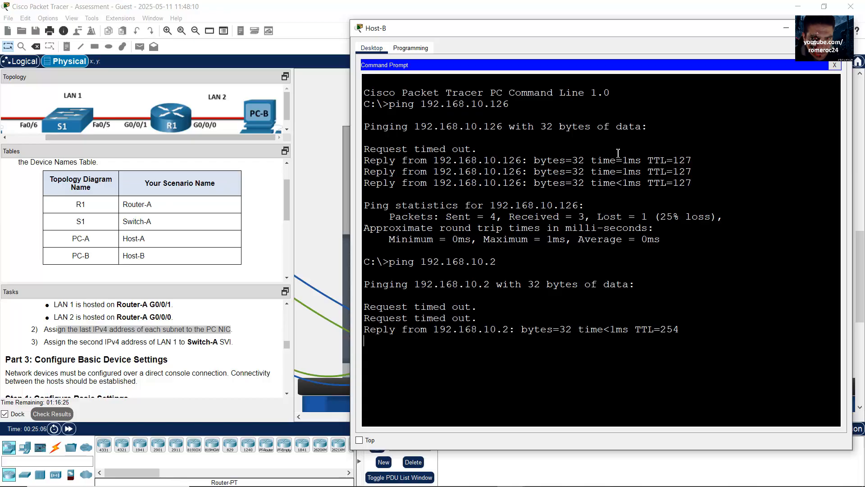
{"action": "key", "text": "Up"}
{"action": "key", "text": "Return"}
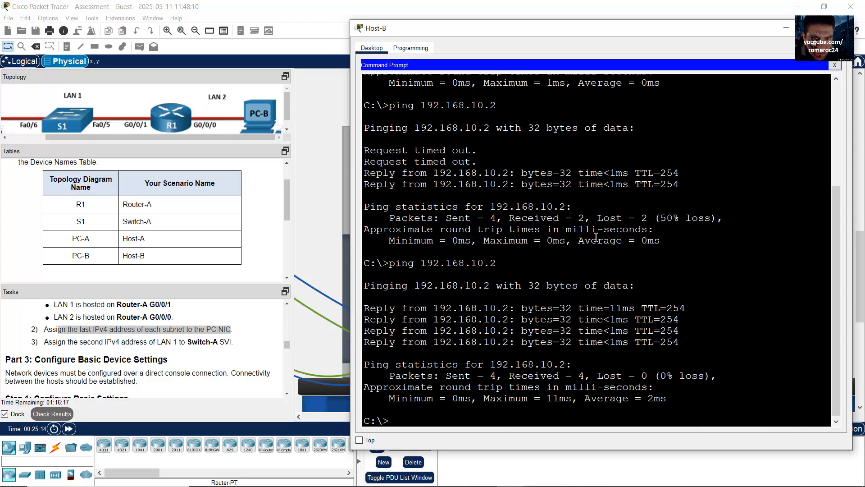
{"action": "key", "text": "Up"}
{"action": "key", "text": "BackSpace"}
{"action": "type", "text": "192.168.10.1"}
{"action": "key", "text": "Return"}
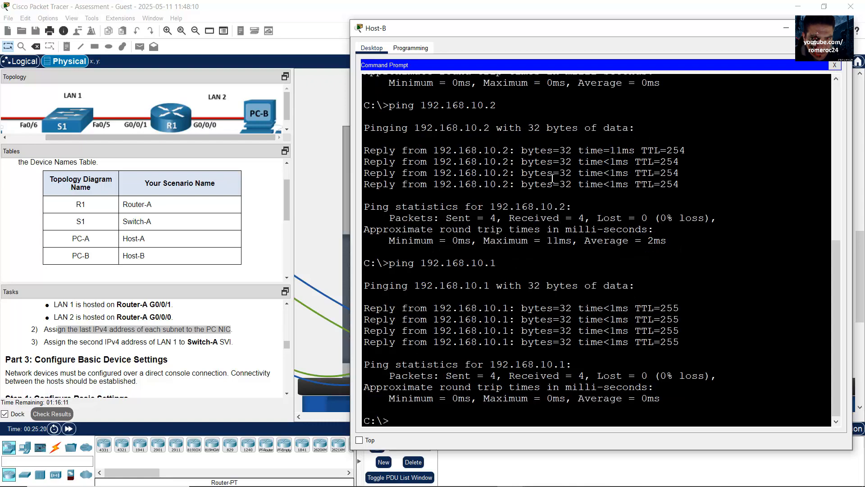
Ping the LAN 2 gateway 192.168.10.129, getting four replies with 0% loss
{"action": "key", "text": "Up"}
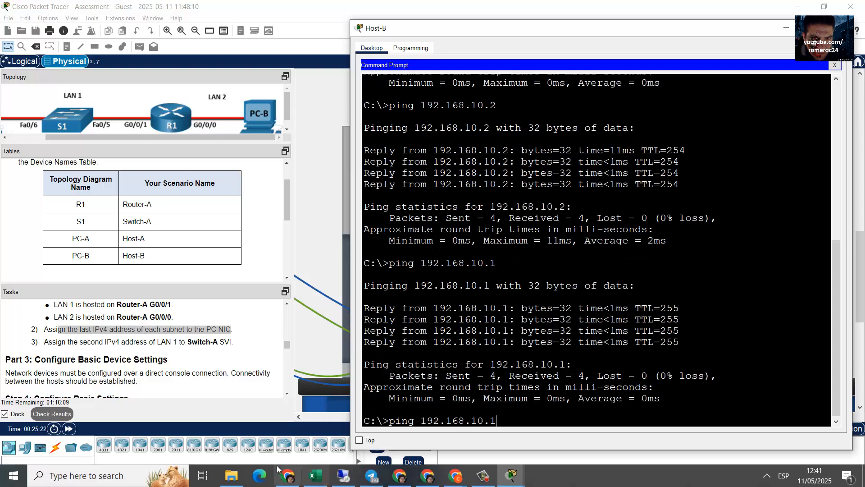
{"action": "left_click", "coordinate": [315, 476]}
{"action": "left_click", "coordinate": [660, 259]}
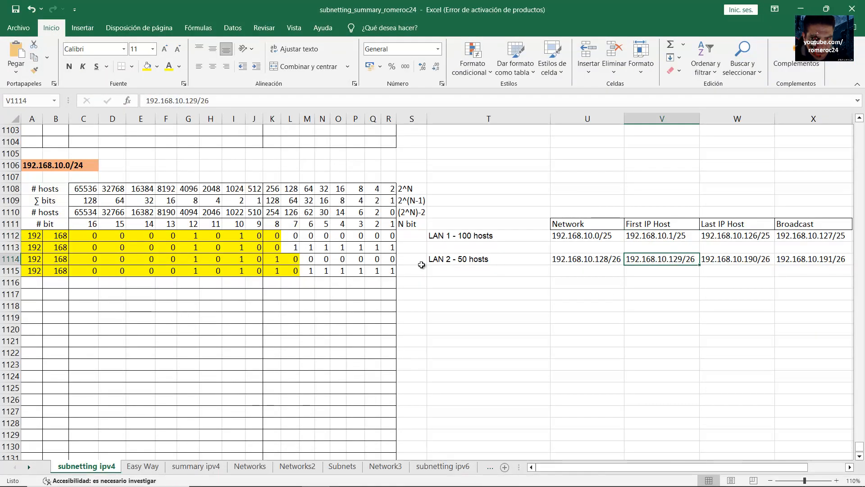
{"action": "left_click", "coordinate": [444, 259]}
{"action": "left_click", "coordinate": [660, 259]}
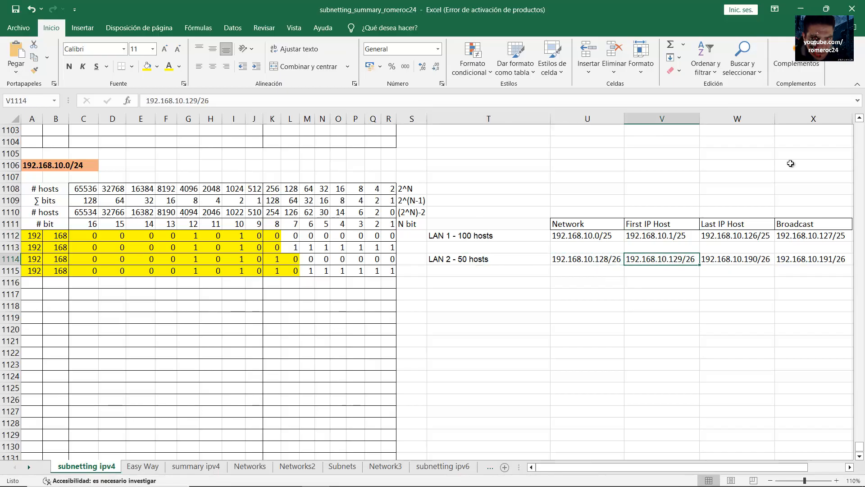
{"action": "left_click", "coordinate": [801, 9]}
{"action": "type", "text": "29"}
{"action": "key", "text": "Return"}
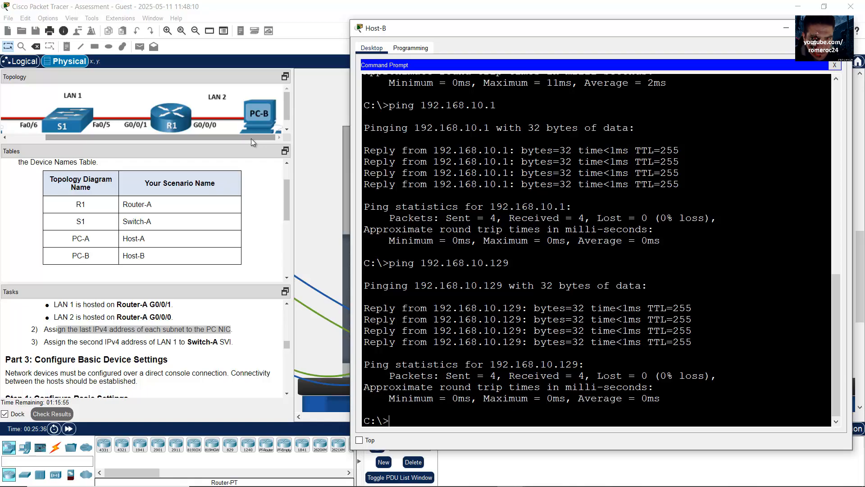
{"action": "left_click_drag", "start_coordinate": [251, 139], "coordinate": [219, 136]}
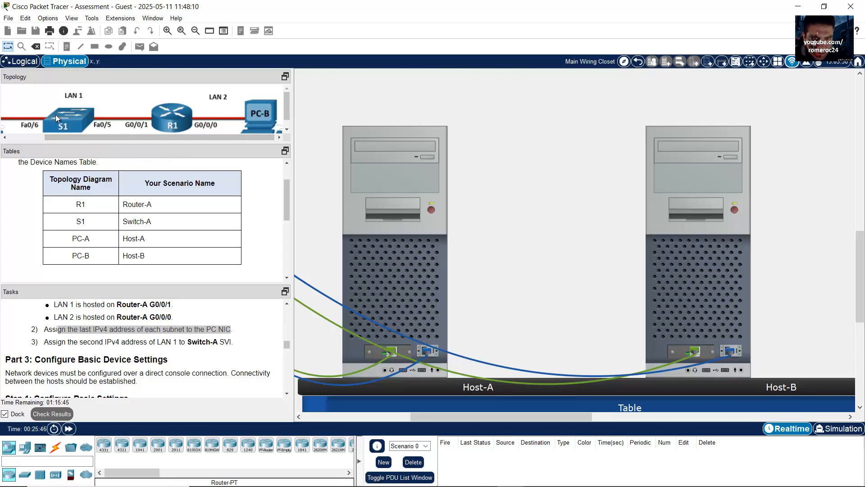
{"action": "left_click", "coordinate": [661, 236]}
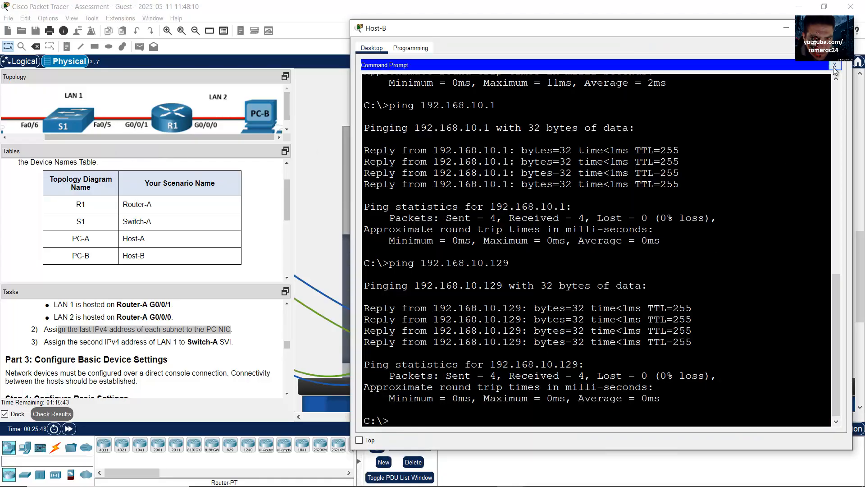
Connect from Host-B's Telnet / SSH Client to Switch-A at 192.168.10.2 over SSH with the login username
{"action": "left_click", "coordinate": [835, 65]}
{"action": "scroll", "coordinate": [631, 356], "scroll_direction": "down", "scroll_amount": 1}
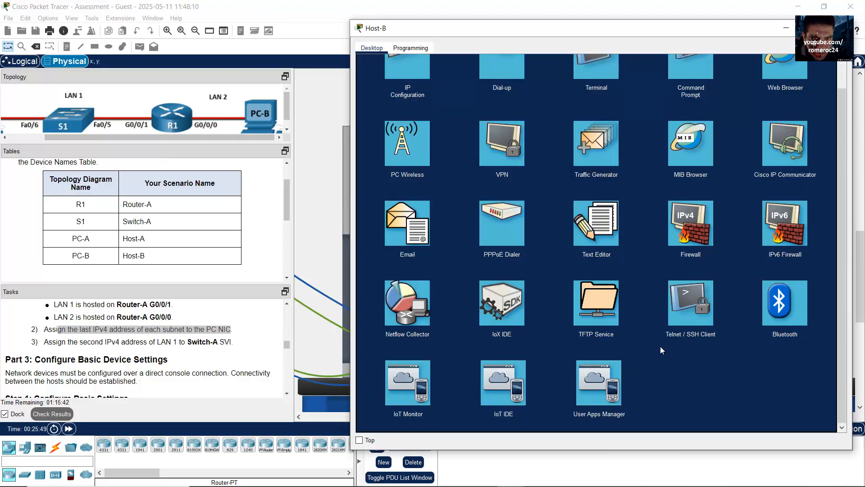
{"action": "left_click", "coordinate": [685, 312]}
{"action": "left_click", "coordinate": [466, 93]}
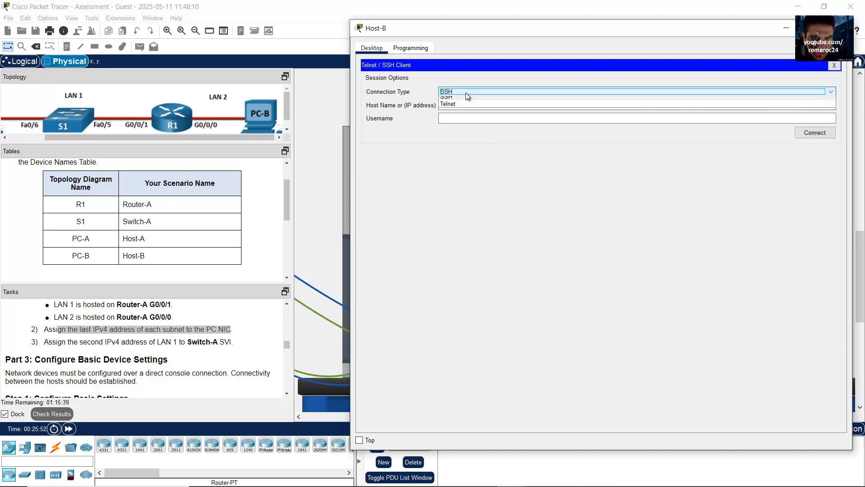
{"action": "left_click", "coordinate": [468, 105]}
{"action": "left_click", "coordinate": [468, 105]}
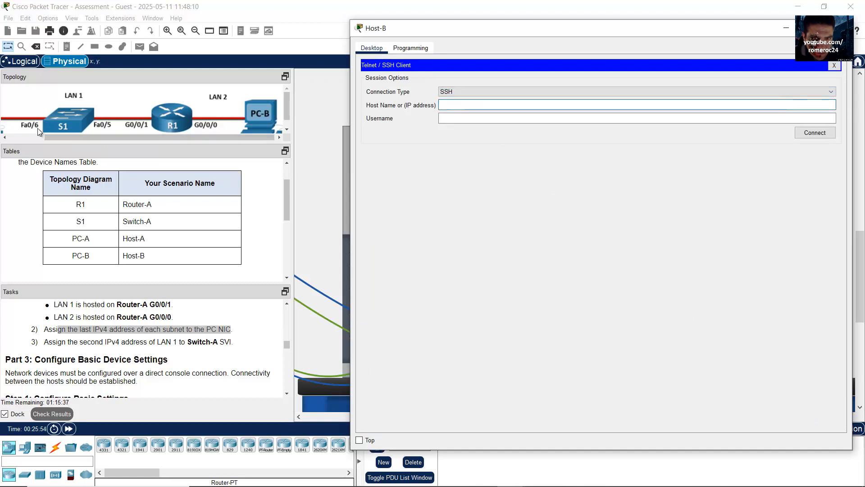
{"action": "type", "text": "192.168.10.2"}
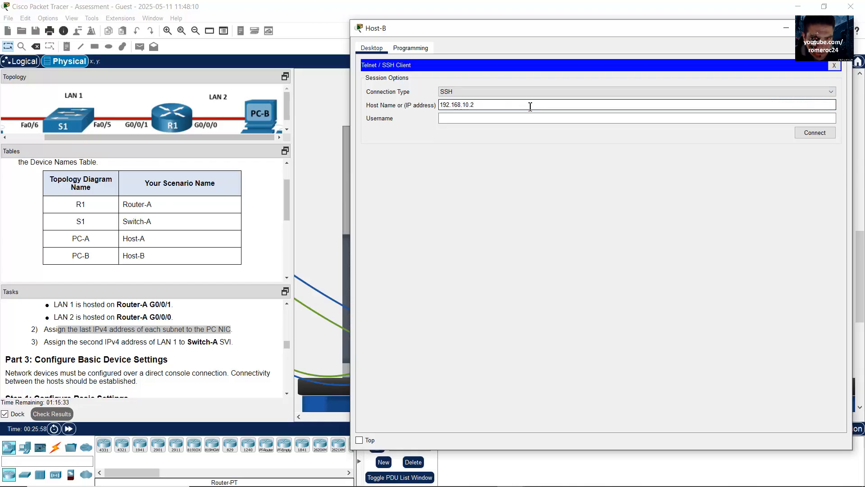
{"action": "left_click", "coordinate": [519, 118]}
{"action": "type", "text": "ne"}
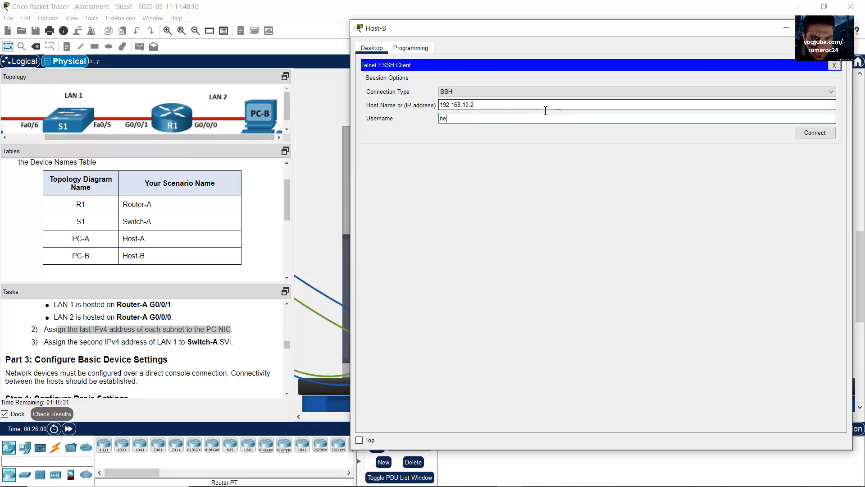
{"action": "type", "text": "tadmin"}
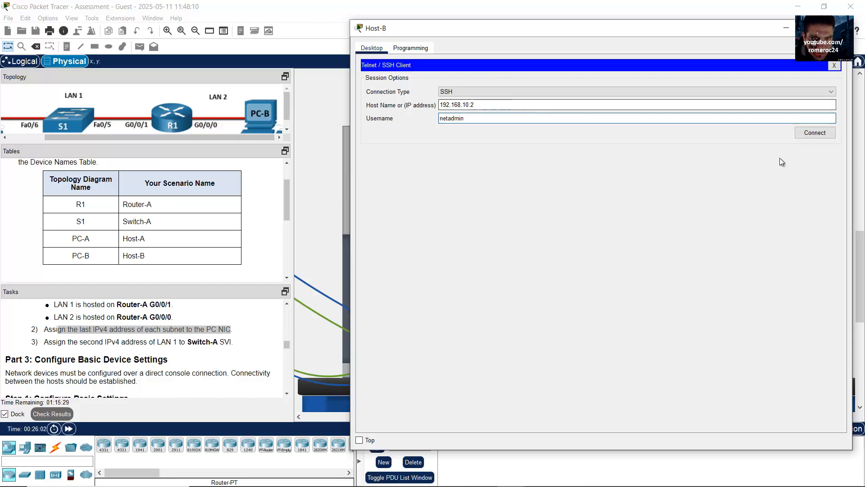
{"action": "left_click", "coordinate": [815, 133]}
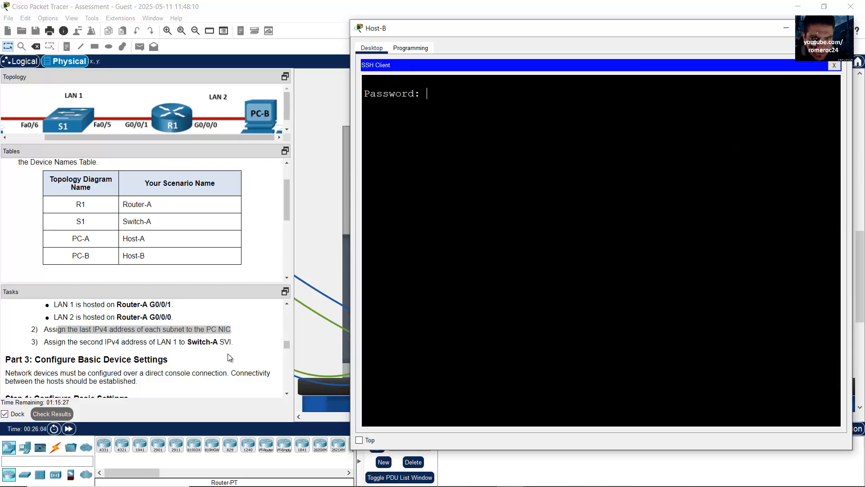
Enter the password to reach the Switch-A> prompt, then log out with exit
{"action": "scroll", "coordinate": [229, 358], "scroll_direction": "down", "scroll_amount": 10}
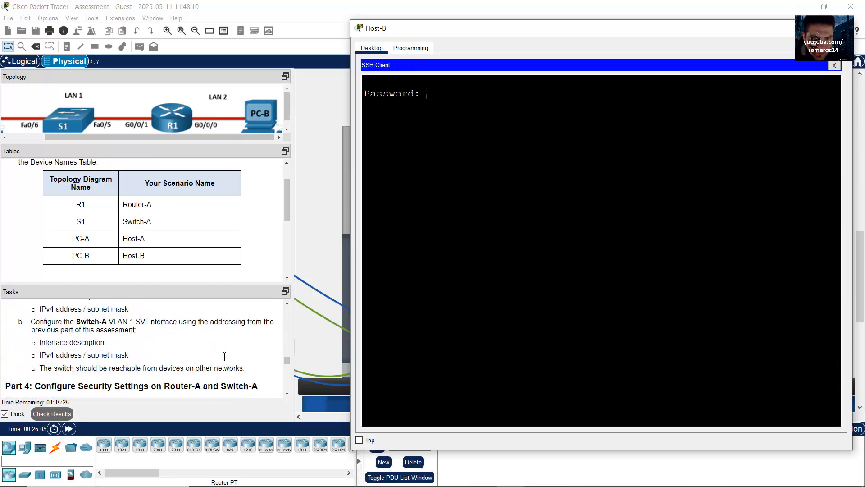
{"action": "scroll", "coordinate": [225, 357], "scroll_direction": "down", "scroll_amount": 5}
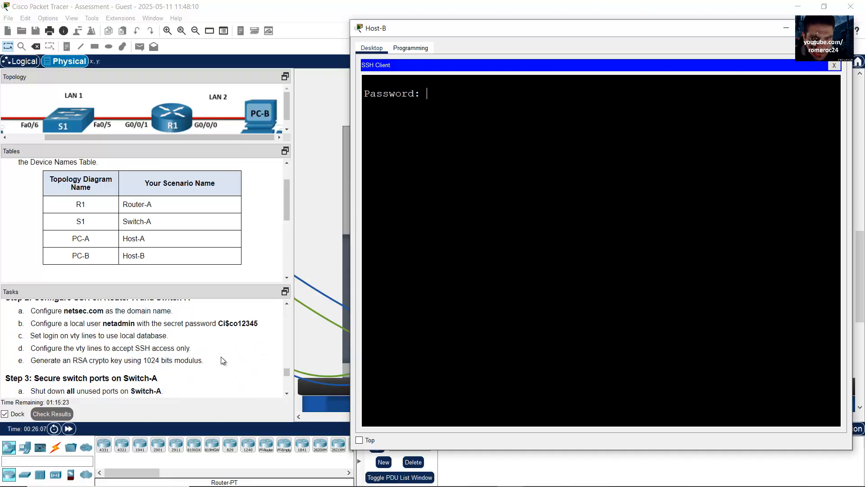
{"action": "scroll", "coordinate": [222, 361], "scroll_direction": "up", "scroll_amount": 2}
{"action": "left_click_drag", "start_coordinate": [219, 350], "coordinate": [259, 351]}
{"action": "left_click", "coordinate": [720, 284]}
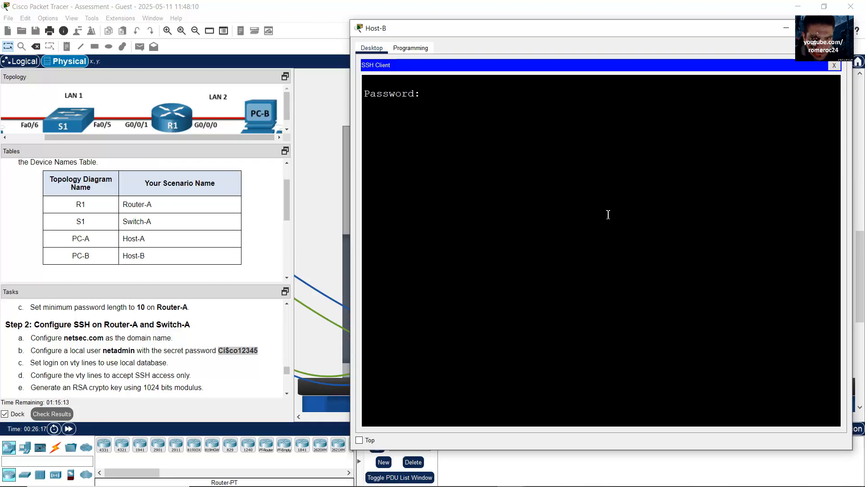
{"action": "key", "text": "ctrl+v"}
{"action": "key", "text": "Return"}
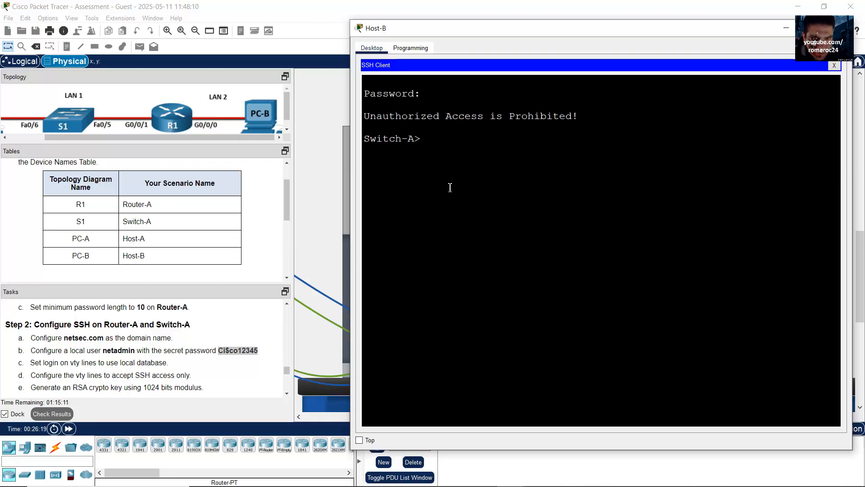
{"action": "left_click_drag", "start_coordinate": [428, 140], "coordinate": [357, 140]}
{"action": "left_click", "coordinate": [440, 145]}
{"action": "type", "text": "exit"}
{"action": "key", "text": "Return"}
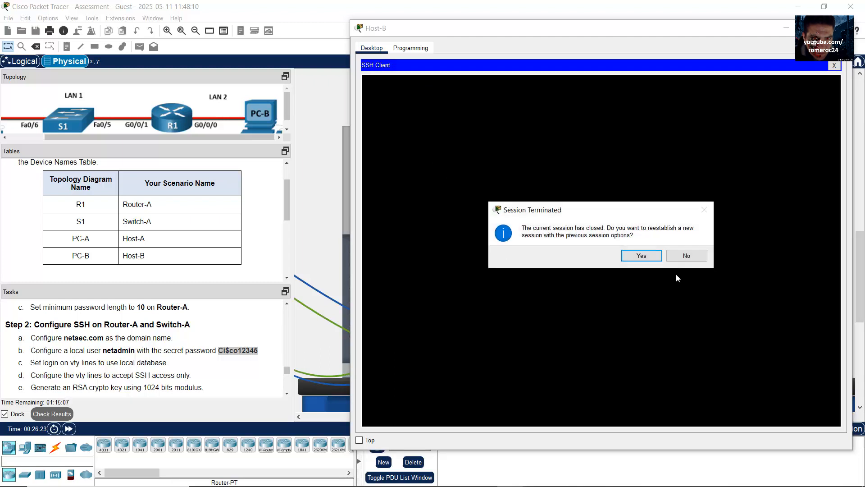
Connect from Host-B to Router-A at 192.168.10.129 over SSH with the login username
{"action": "left_click", "coordinate": [687, 256]}
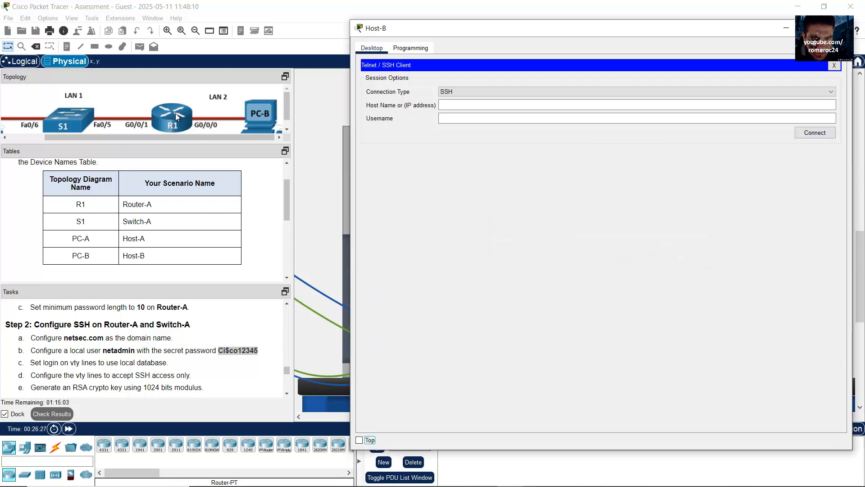
{"action": "left_click", "coordinate": [445, 110]}
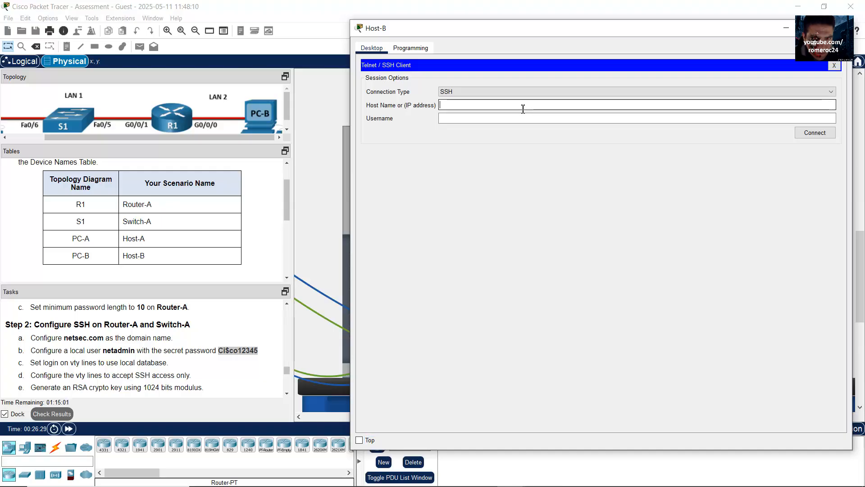
{"action": "type", "text": "192.168.10."}
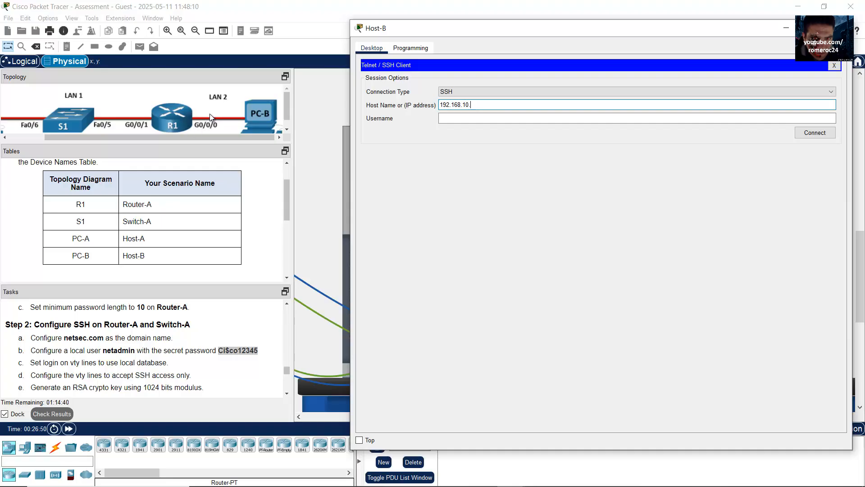
{"action": "type", "text": "129"}
{"action": "key", "text": "Tab"}
{"action": "type", "text": "net"}
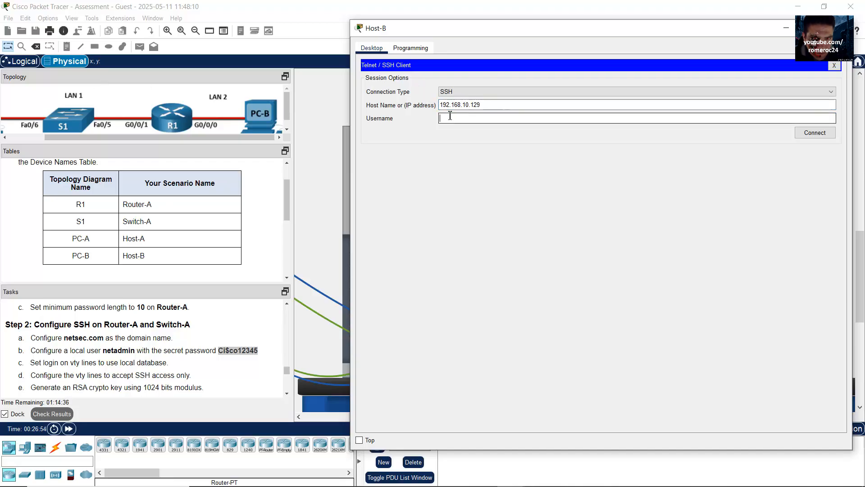
{"action": "type", "text": "admin"}
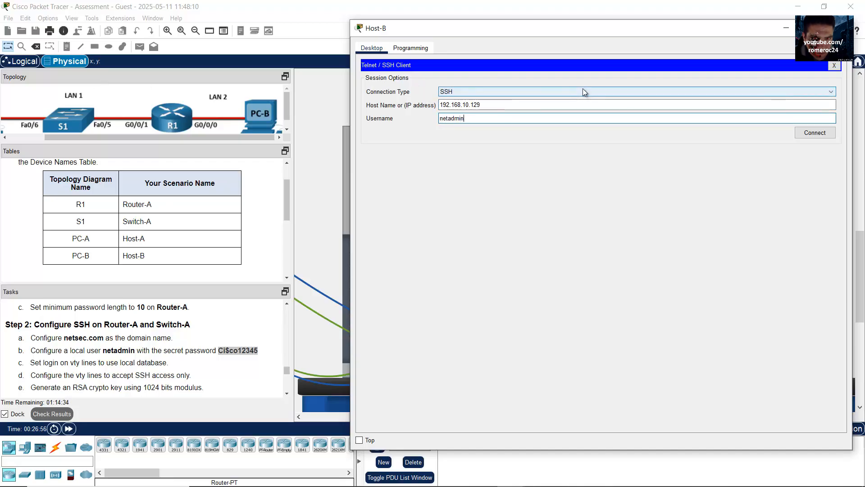
{"action": "left_click", "coordinate": [823, 132]}
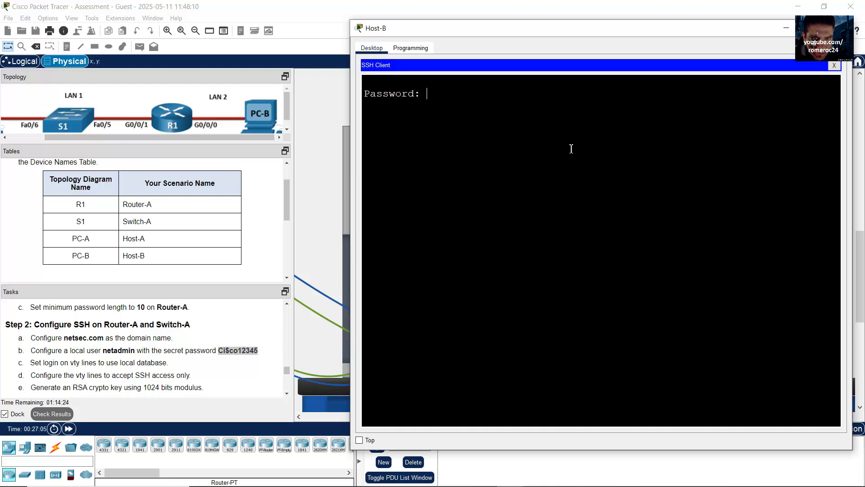
Log into Router-A with the password, confirm the Router-A> prompt, exit, and close Host-B
{"action": "key", "text": "Return"}
{"action": "left_click_drag", "start_coordinate": [454, 140], "coordinate": [365, 115]}
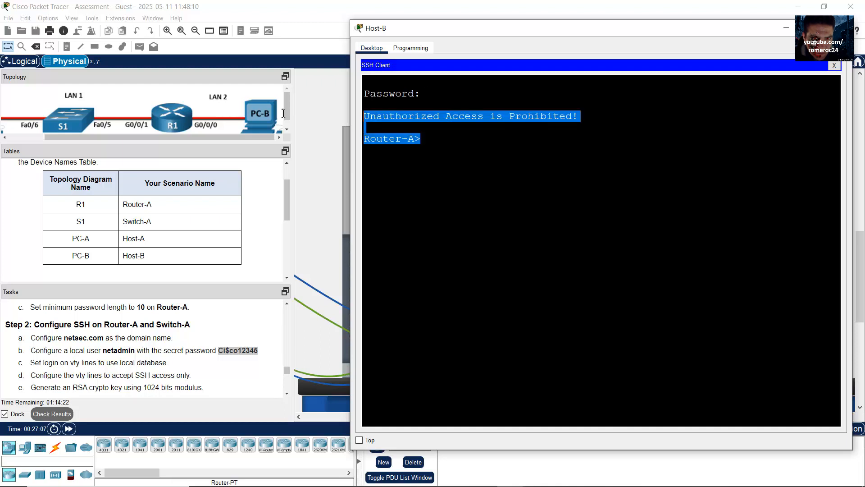
{"action": "left_click", "coordinate": [484, 154]}
{"action": "type", "text": "exit"}
{"action": "key", "text": "Return"}
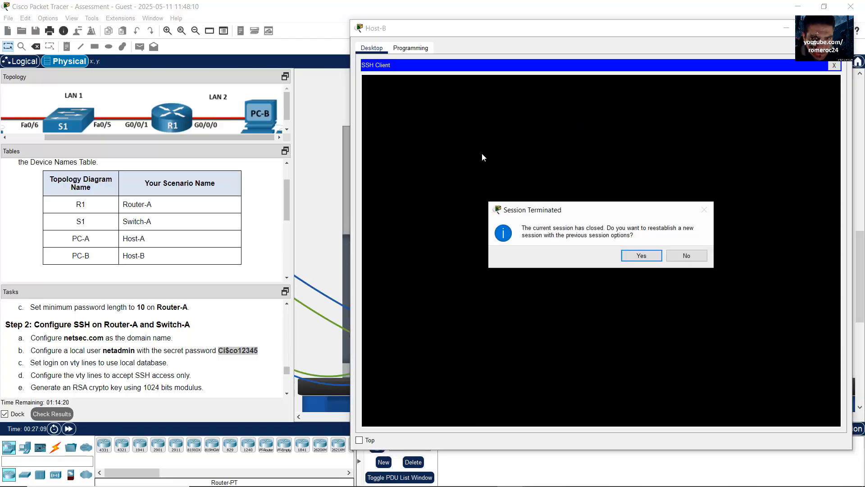
{"action": "left_click", "coordinate": [684, 254]}
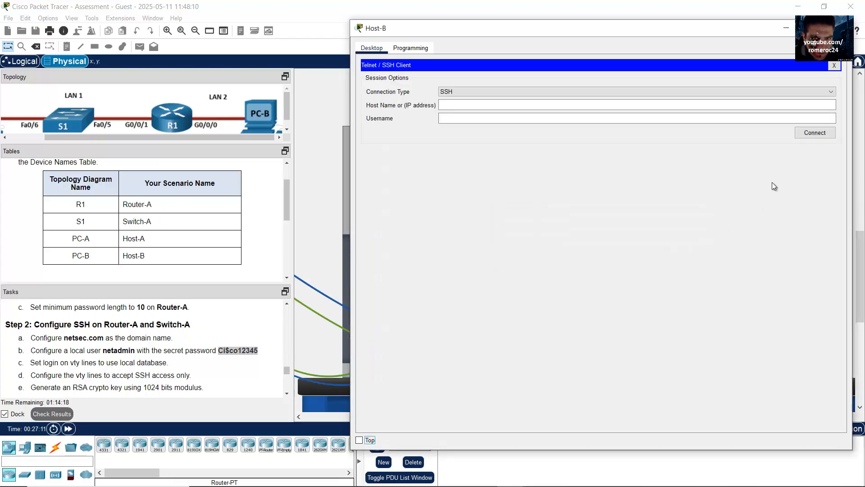
{"action": "left_click", "coordinate": [793, 31]}
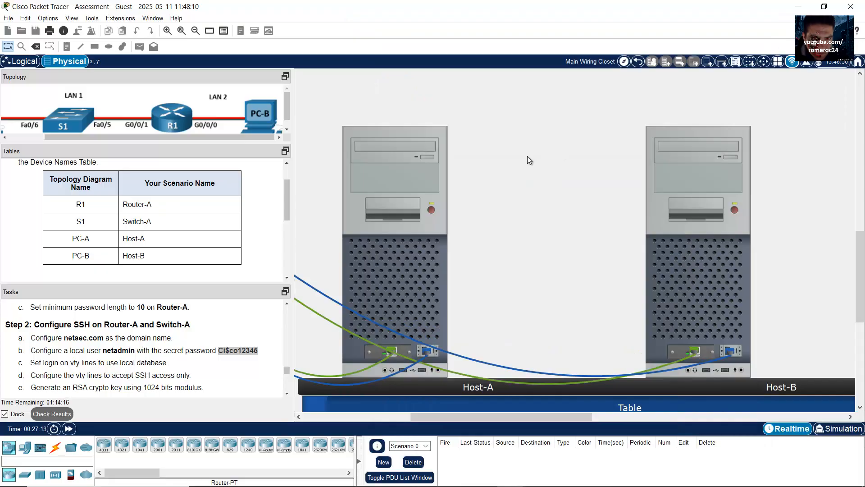